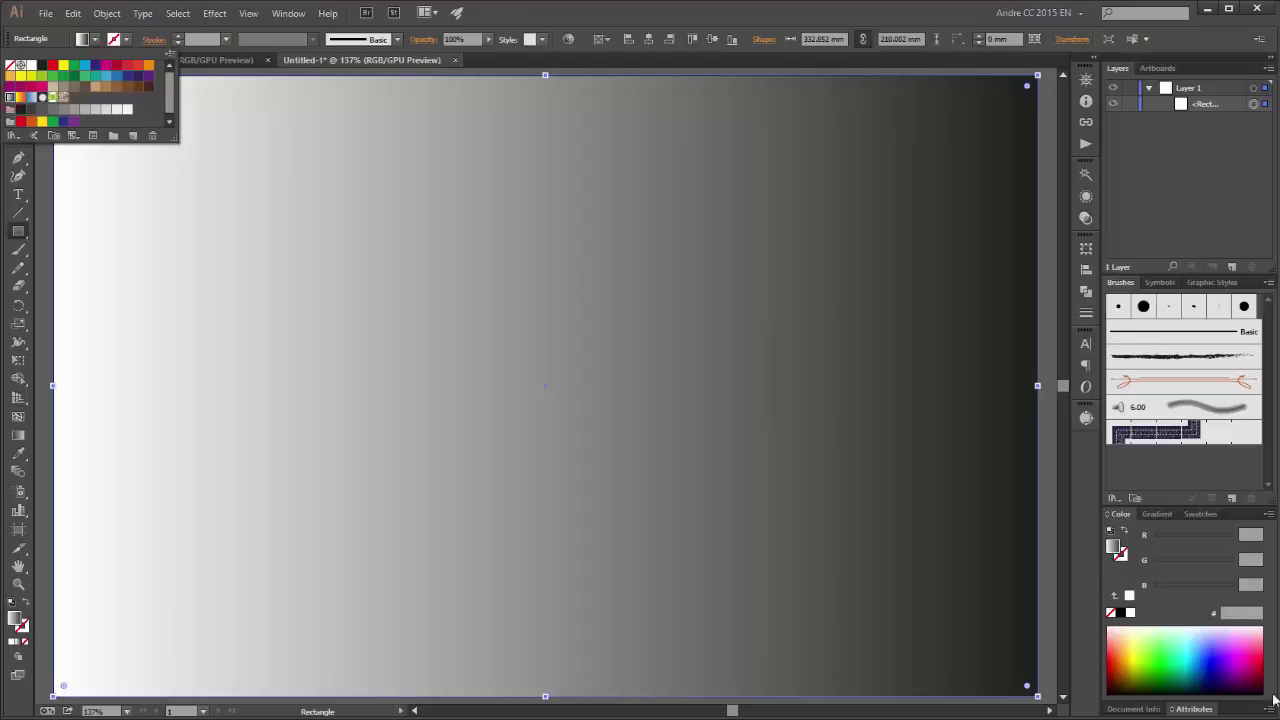
Step: Recolor the white start stop of the rectangle's gradient to pure red, with green and blue at 0
{"action": "left_click", "coordinate": [1157, 516]}
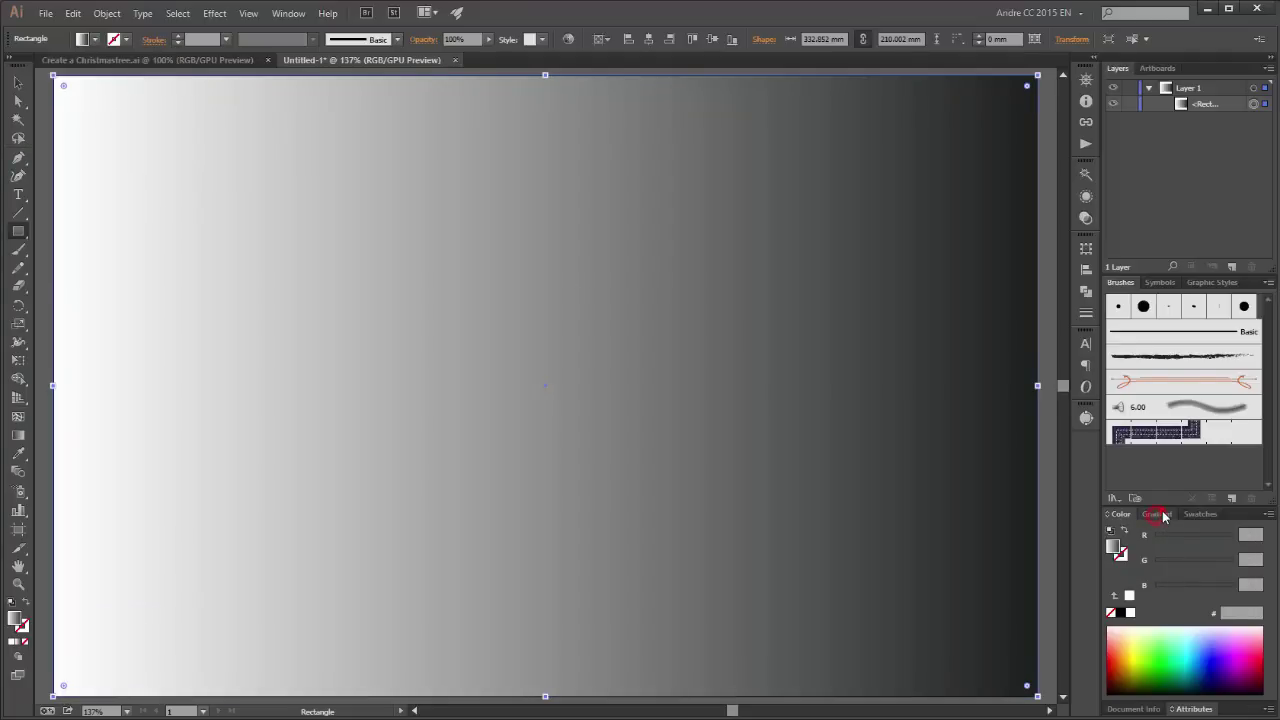
{"action": "left_click", "coordinate": [1158, 514]}
{"action": "double_click", "coordinate": [1110, 648]}
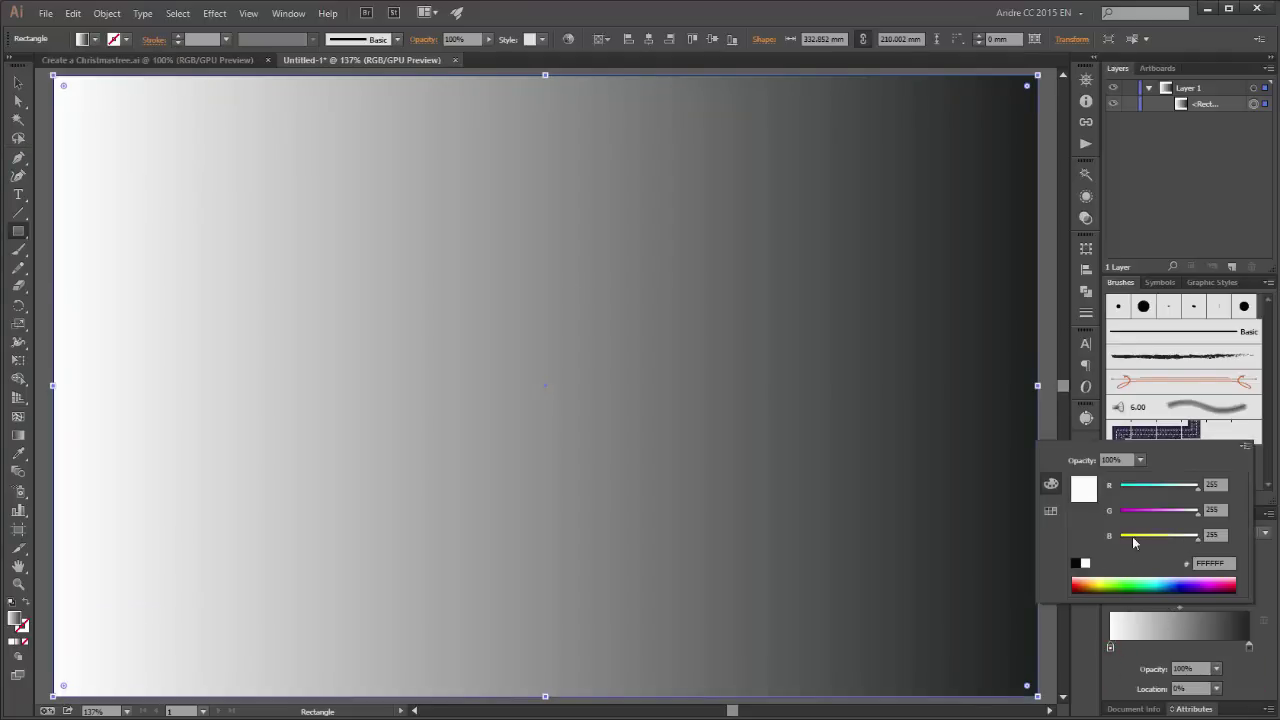
{"action": "left_click", "coordinate": [1205, 536]}
{"action": "type", "text": "0"}
{"action": "left_click_drag", "start_coordinate": [1200, 518], "coordinate": [1080, 527]}
Step: Set the gradient's end stop to dark red 2D0000 (R 45, G 0, B 0) and change the gradient type to Radial
{"action": "left_click", "coordinate": [1249, 648]}
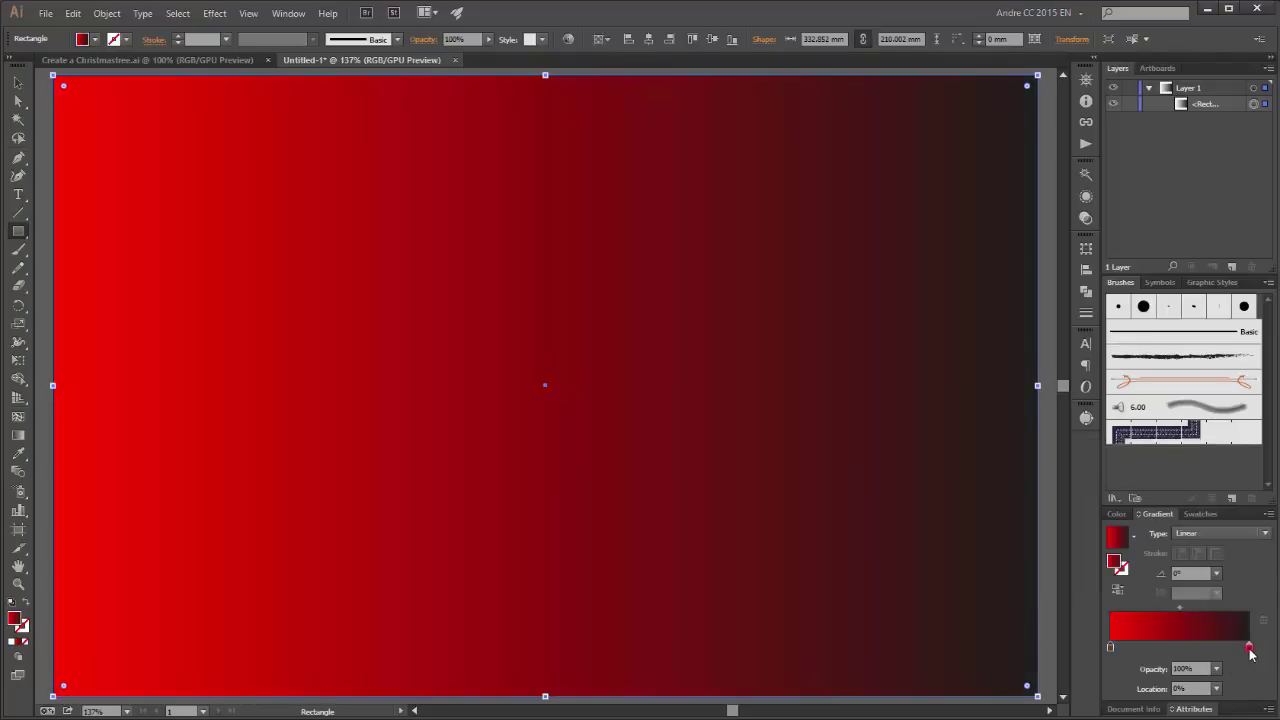
{"action": "double_click", "coordinate": [1249, 648]}
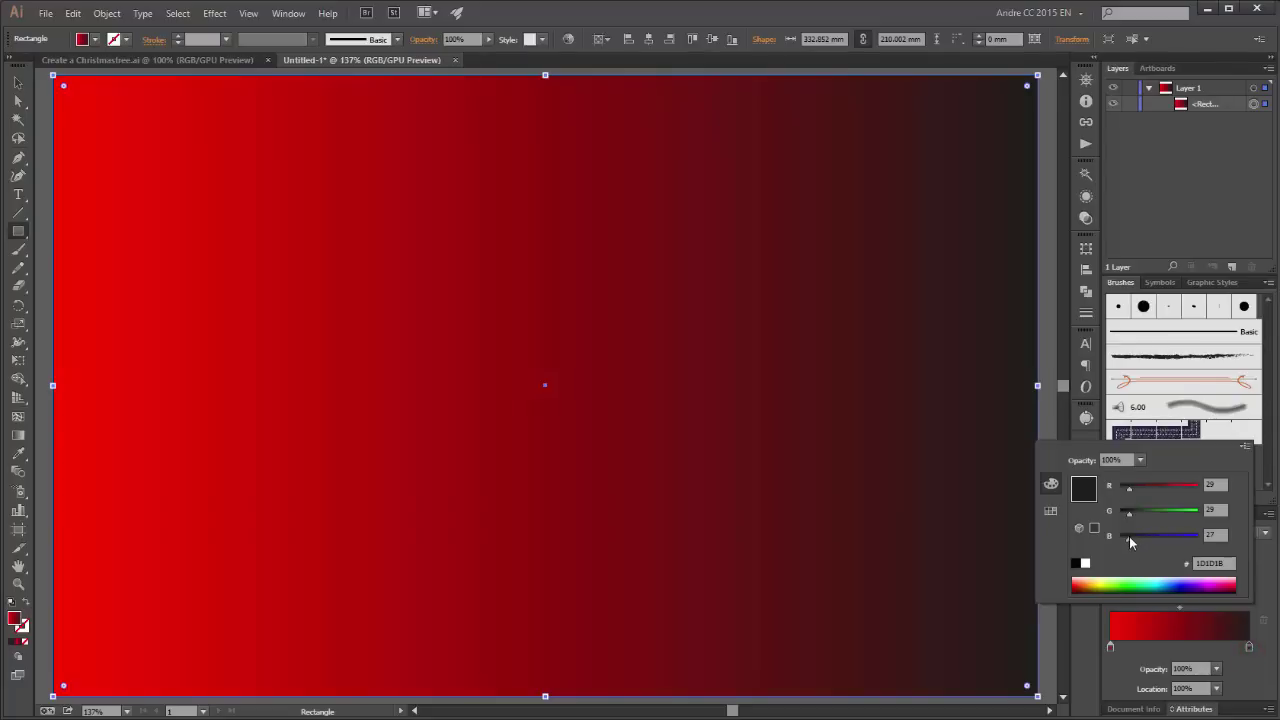
{"action": "left_click_drag", "start_coordinate": [1118, 541], "coordinate": [1144, 494]}
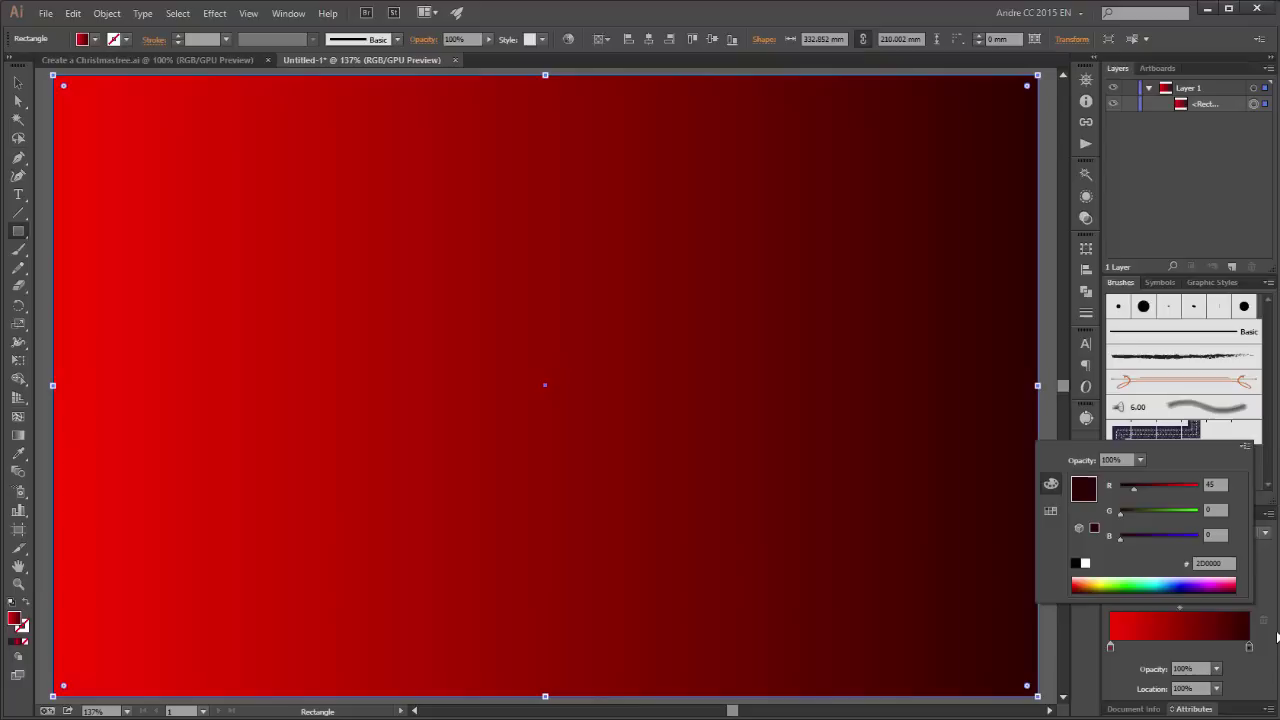
{"action": "left_click", "coordinate": [1273, 590]}
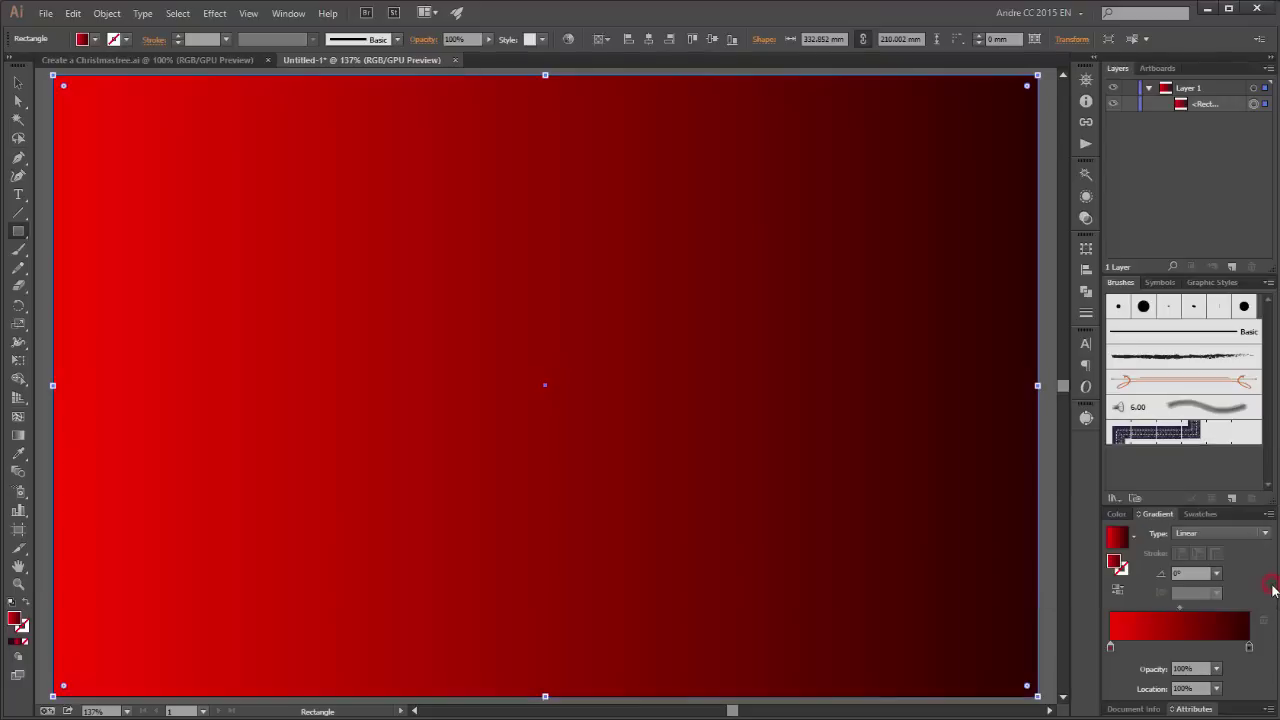
{"action": "left_click", "coordinate": [1222, 533]}
{"action": "left_click", "coordinate": [1217, 568]}
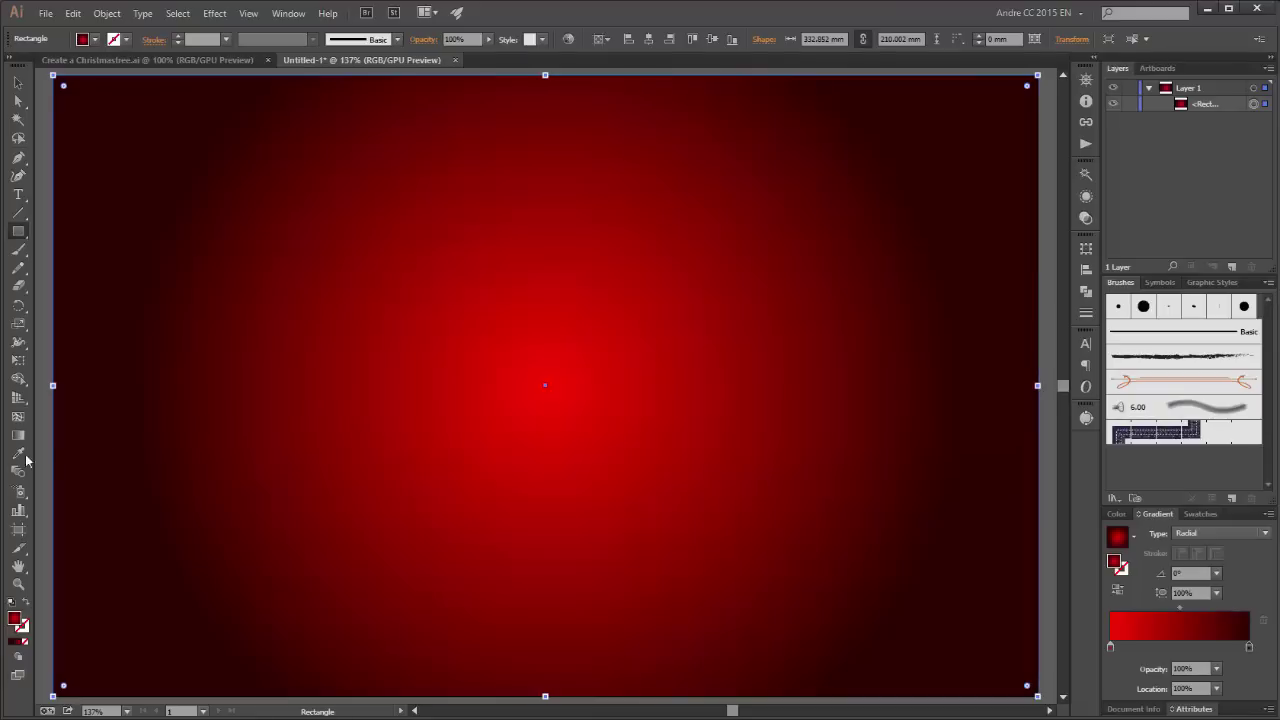
Step: Reshape the radial gradient into a wide ellipse with a 64.8% aspect ratio spanning the rectangle's width, and shift its midpoint toward the red stop
{"action": "left_click", "coordinate": [18, 437]}
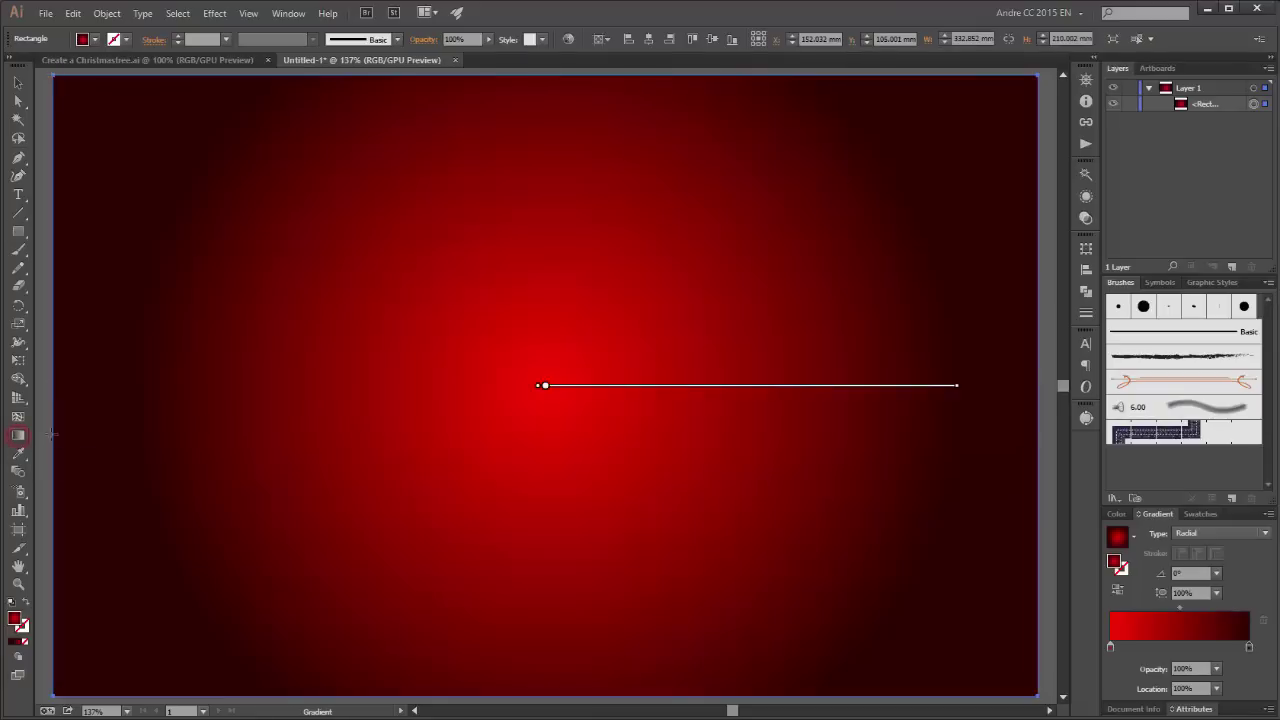
{"action": "key", "text": "ctrl+1"}
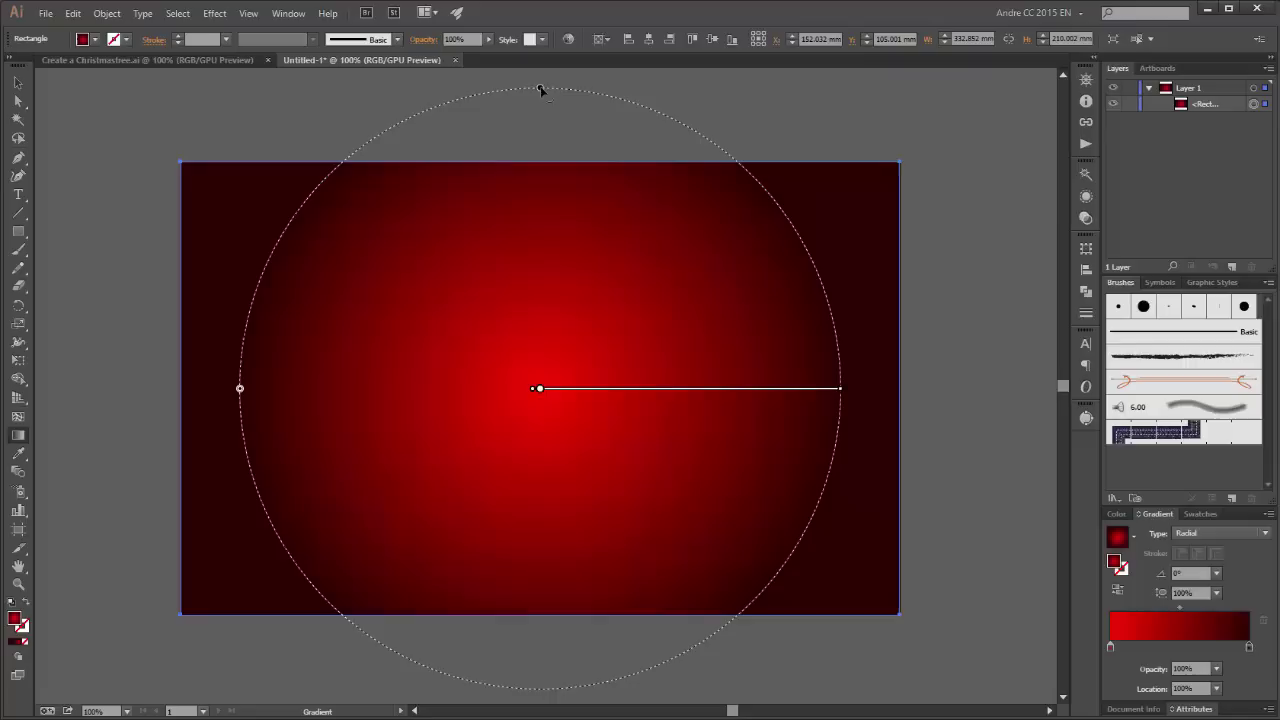
{"action": "left_click_drag", "start_coordinate": [540, 90], "coordinate": [540, 155]}
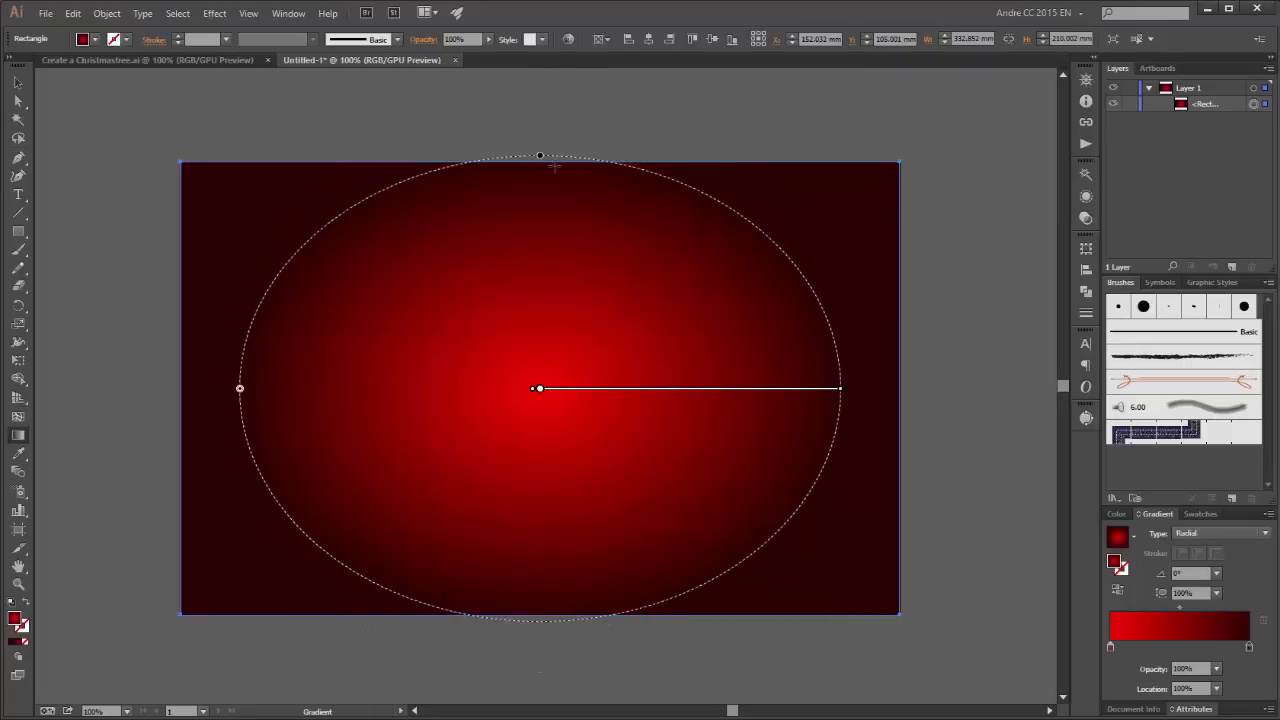
{"action": "left_click_drag", "start_coordinate": [851, 401], "coordinate": [916, 397]}
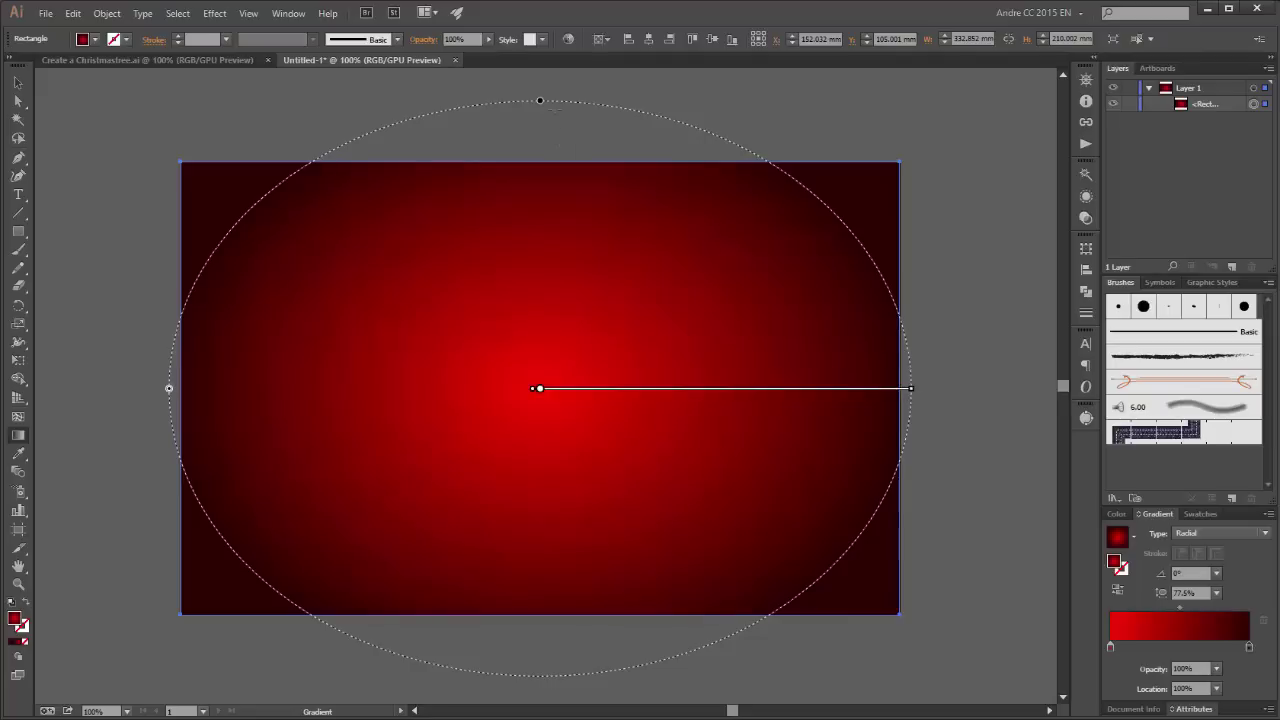
{"action": "left_click_drag", "start_coordinate": [541, 103], "coordinate": [540, 185]}
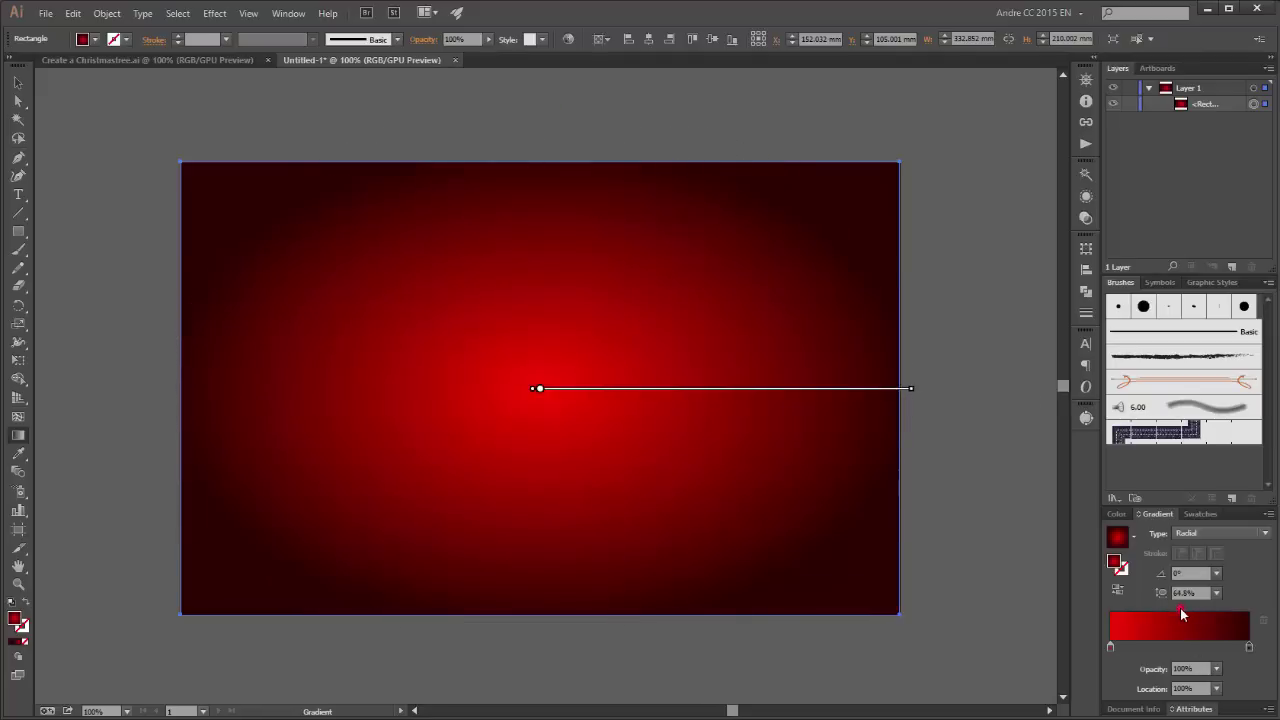
{"action": "left_click_drag", "start_coordinate": [1180, 608], "coordinate": [1166, 606]}
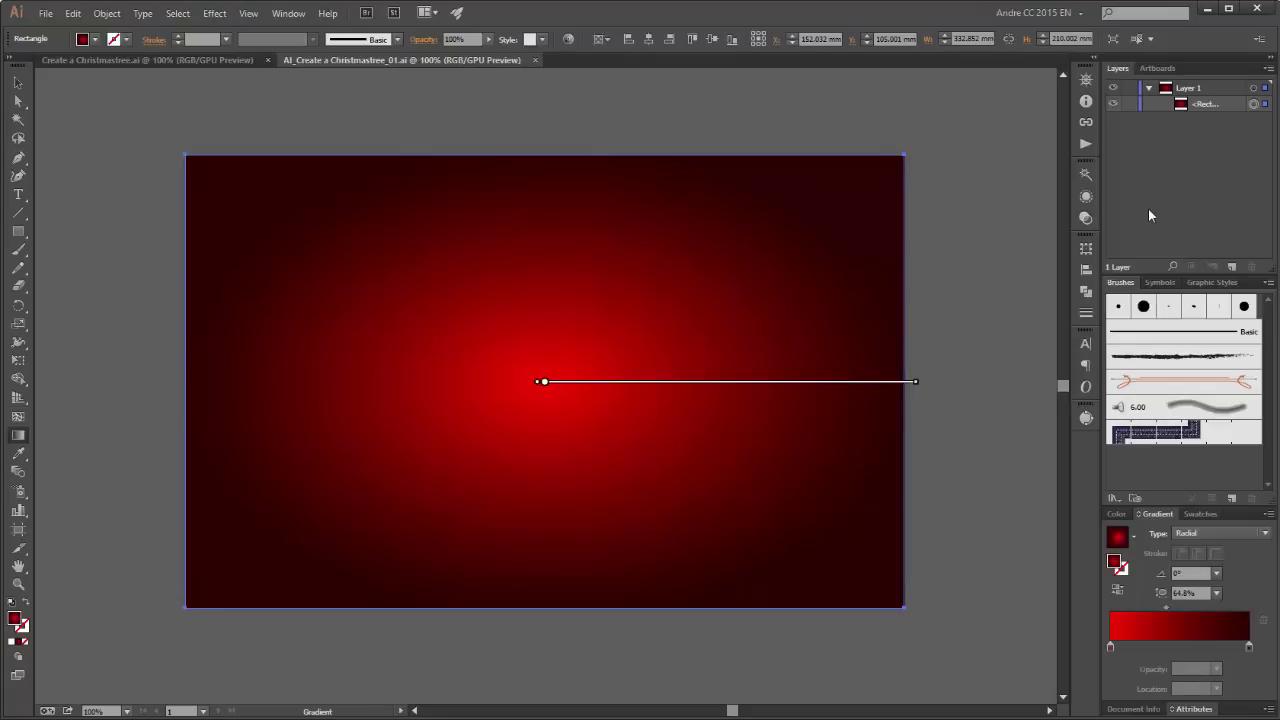
Step: Load the Dagubi_Various_Brushes_for_Illustrator brush library and browse its brushes
{"action": "left_click", "coordinate": [1113, 497]}
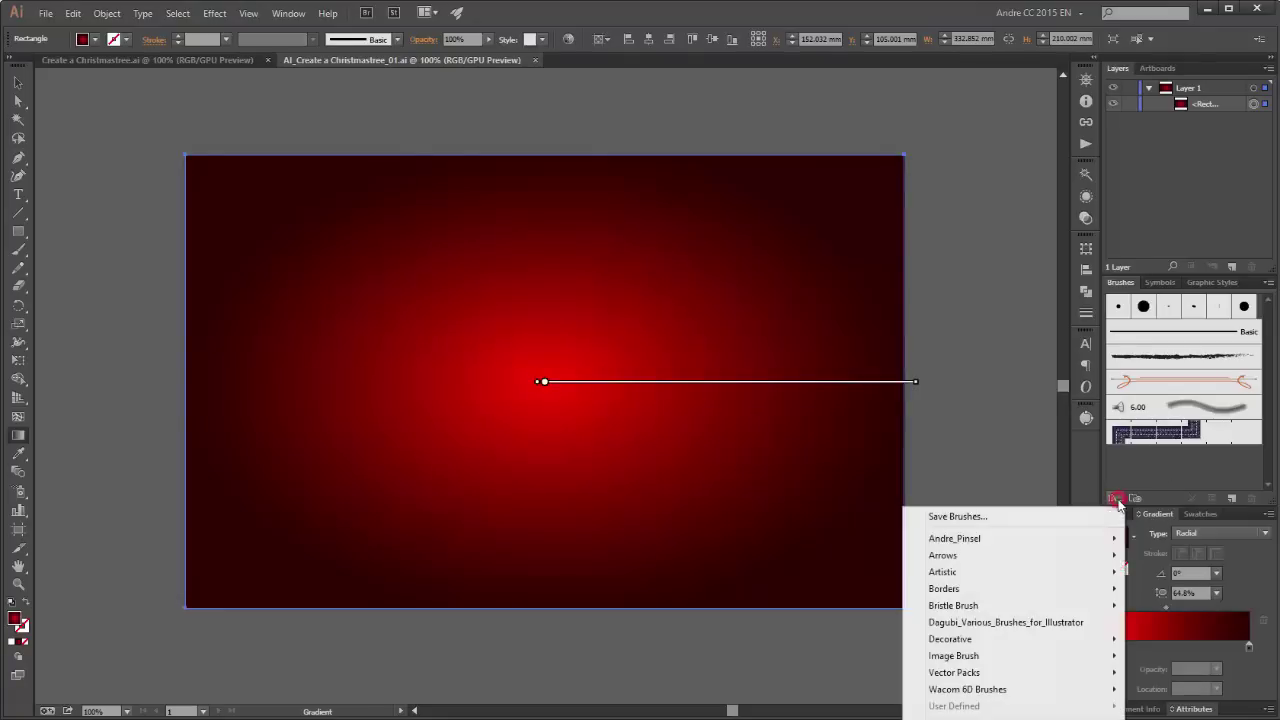
{"action": "left_click", "coordinate": [998, 622]}
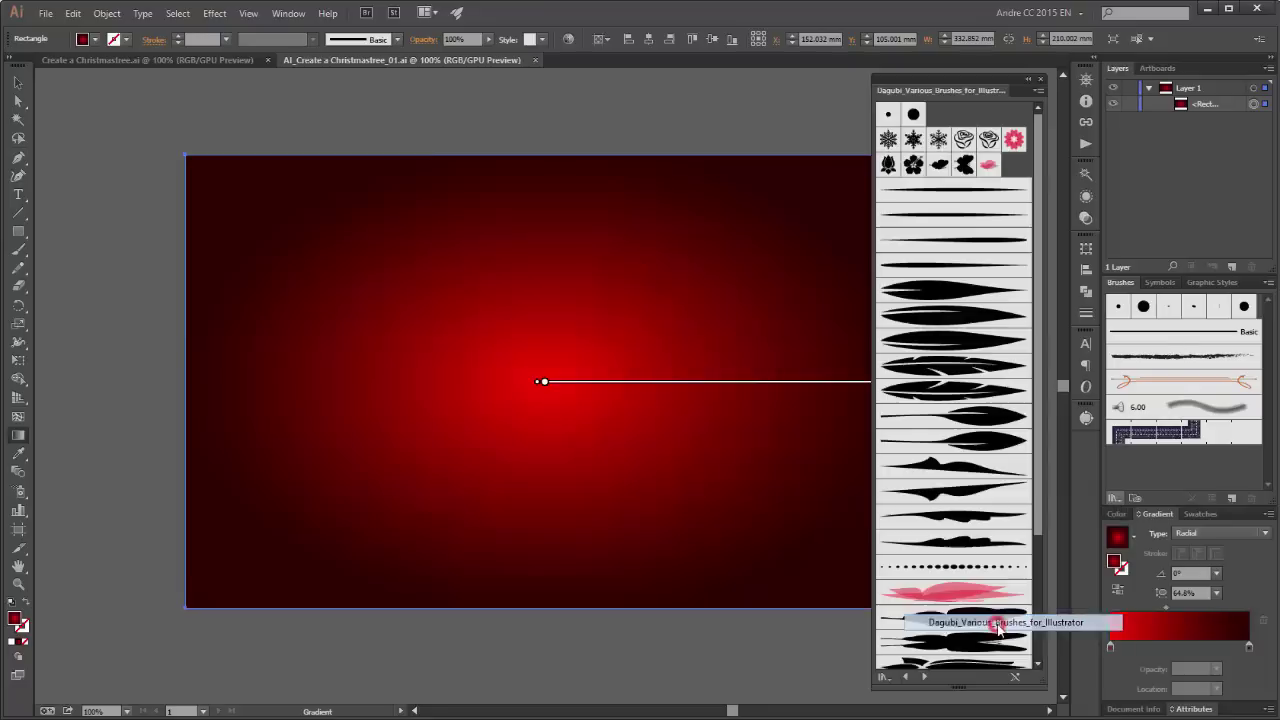
{"action": "left_click", "coordinate": [1036, 267]}
{"action": "mouse_move", "coordinate": [1037, 293]}
{"action": "left_mouse_down"}
{"action": "mouse_move", "coordinate": [1037, 412]}
{"action": "mouse_move", "coordinate": [1051, 242]}
{"action": "left_mouse_up"}
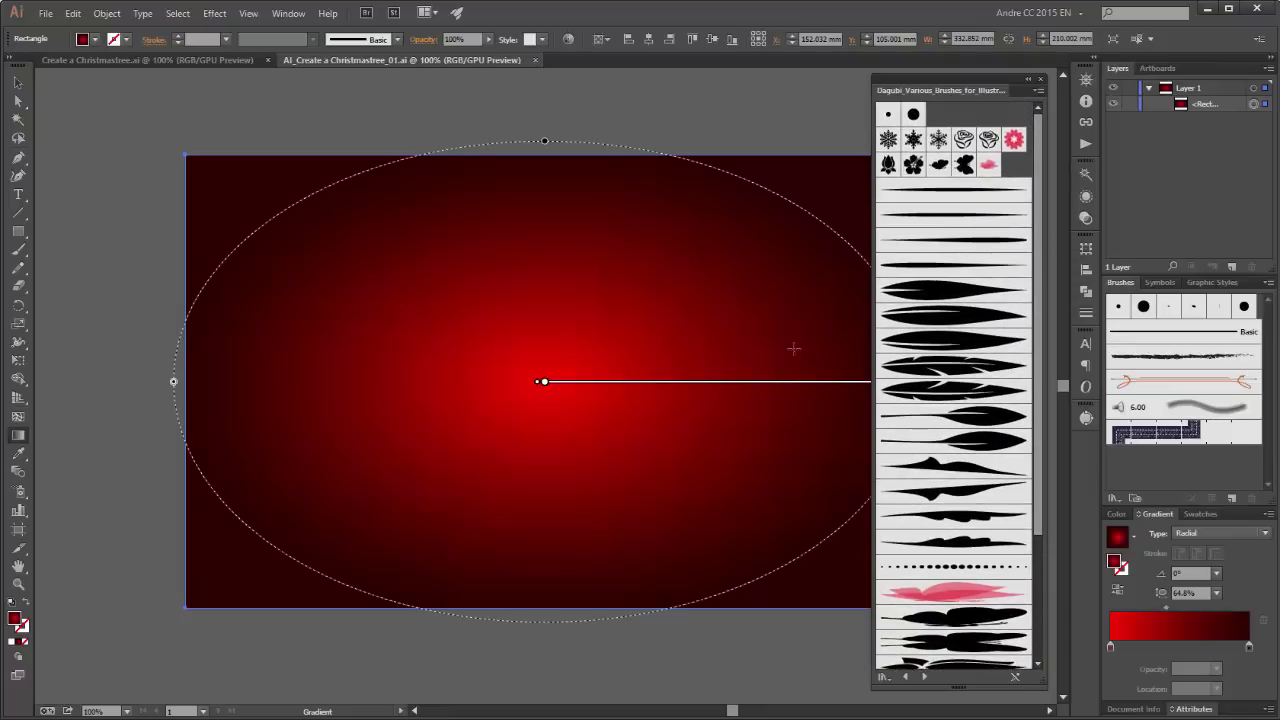
{"action": "key", "text": "space"}
{"action": "mouse_move", "coordinate": [676, 358]}
{"action": "left_mouse_down"}
{"action": "mouse_move", "coordinate": [582, 354]}
{"action": "mouse_move", "coordinate": [597, 366]}
{"action": "left_mouse_up"}
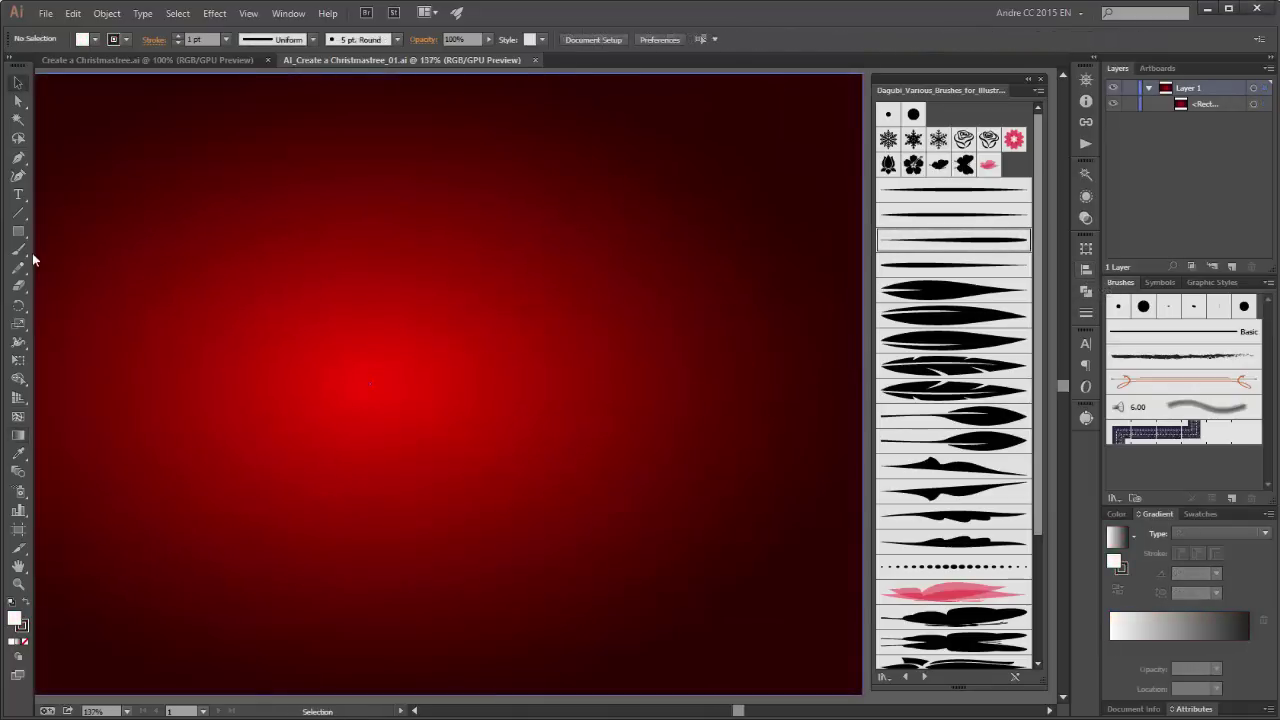
Step: Set up the Paintbrush tool with no fill, a white stroke and the third thin tapered brush from the Dagubi library
{"action": "left_click", "coordinate": [20, 250]}
{"action": "left_click", "coordinate": [83, 39]}
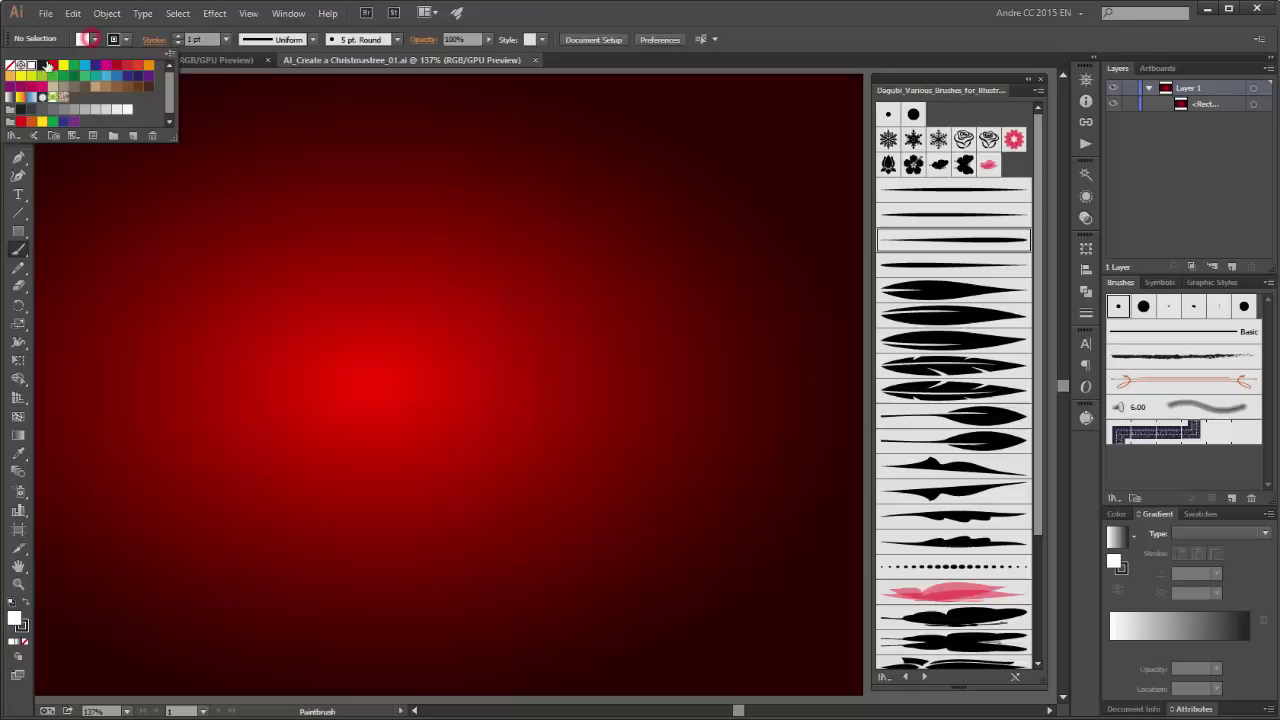
{"action": "left_click", "coordinate": [10, 70]}
{"action": "left_click", "coordinate": [127, 40]}
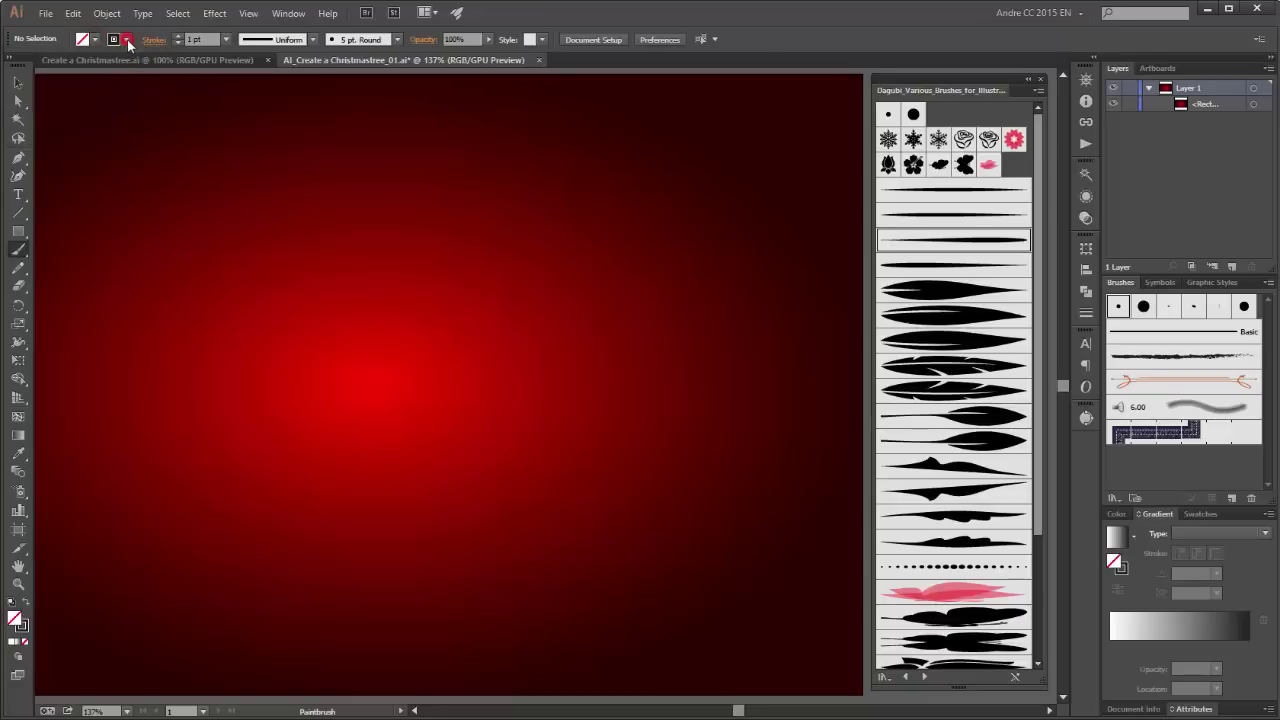
{"action": "left_click", "coordinate": [31, 65]}
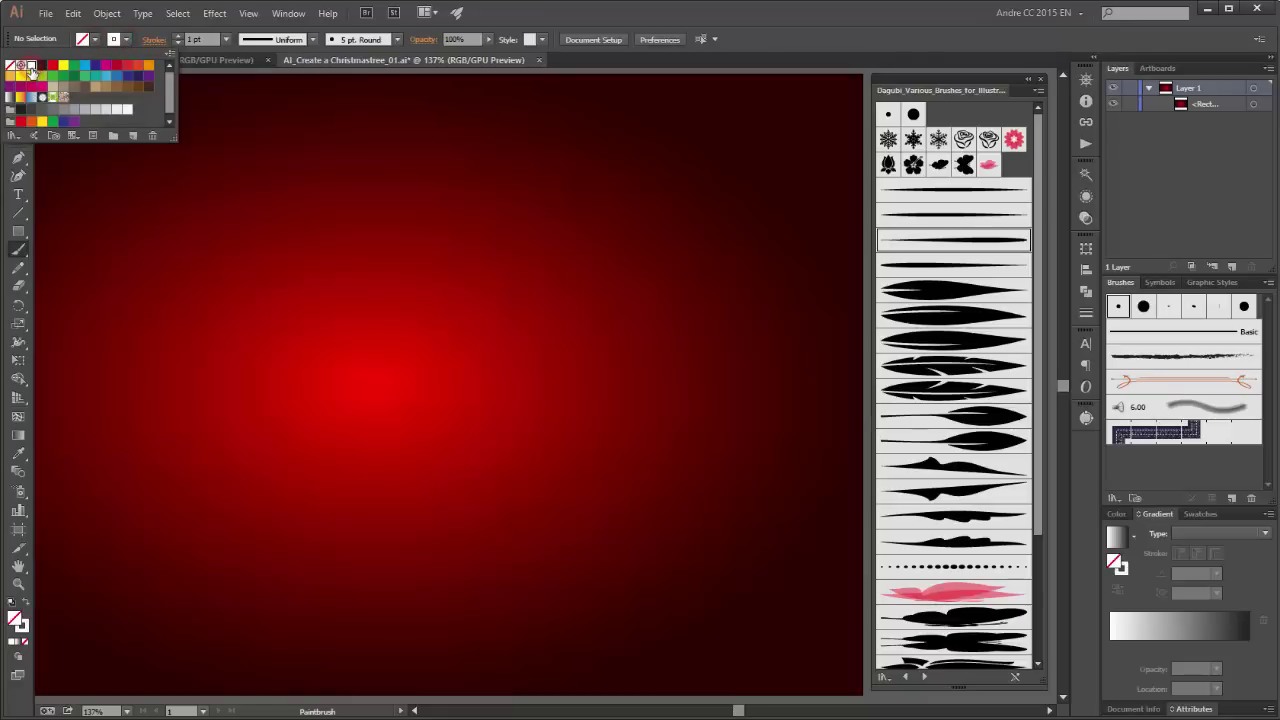
{"action": "left_click", "coordinate": [797, 37]}
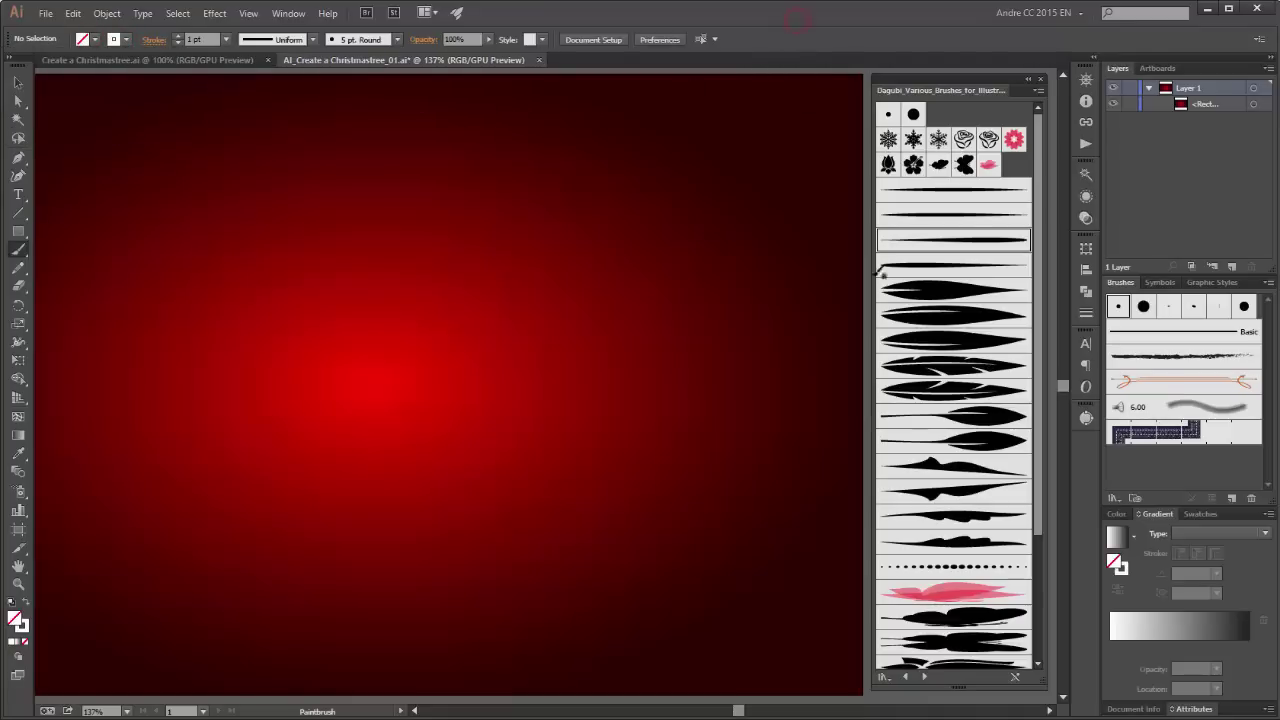
{"action": "left_click", "coordinate": [945, 242]}
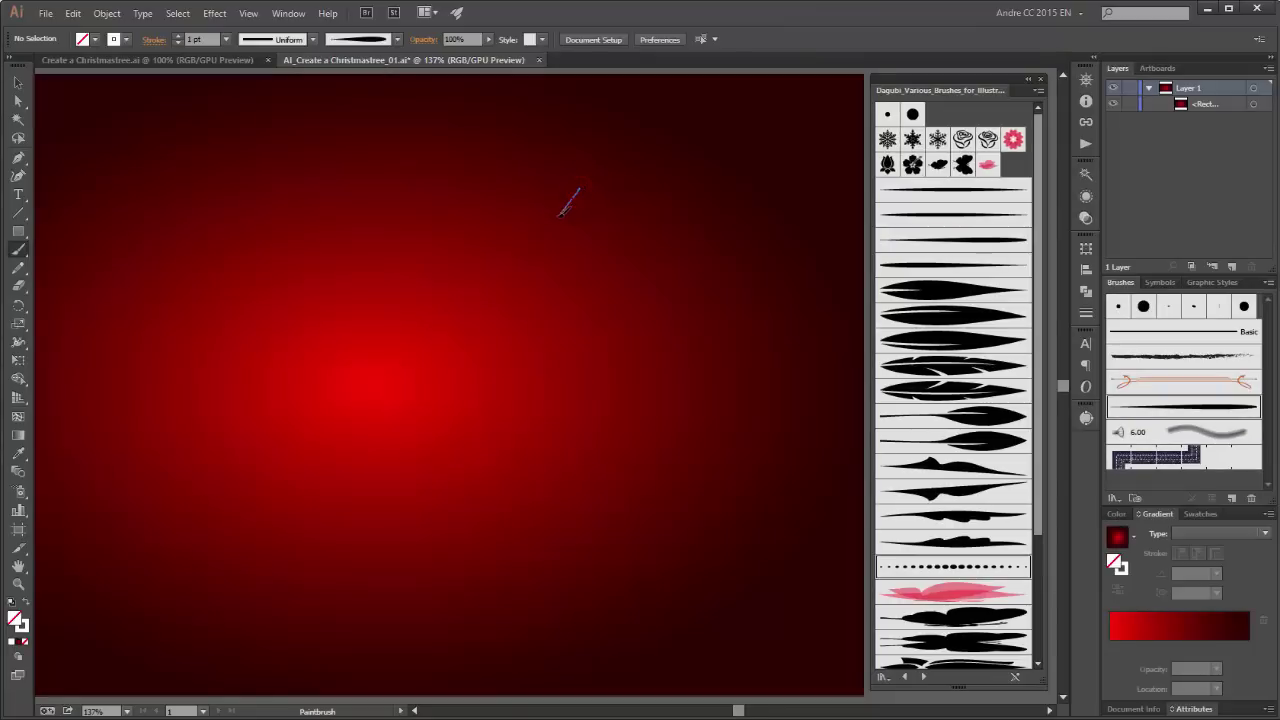
Step: Paint a stylized Christmas tree outline with four hooked branch strokes down each side, growing larger from top to bottom
{"action": "mouse_move", "coordinate": [547, 225]}
{"action": "left_mouse_down"}
{"action": "mouse_move", "coordinate": [516, 290]}
{"action": "mouse_move", "coordinate": [552, 285]}
{"action": "mouse_move", "coordinate": [515, 341]}
{"action": "left_mouse_up"}
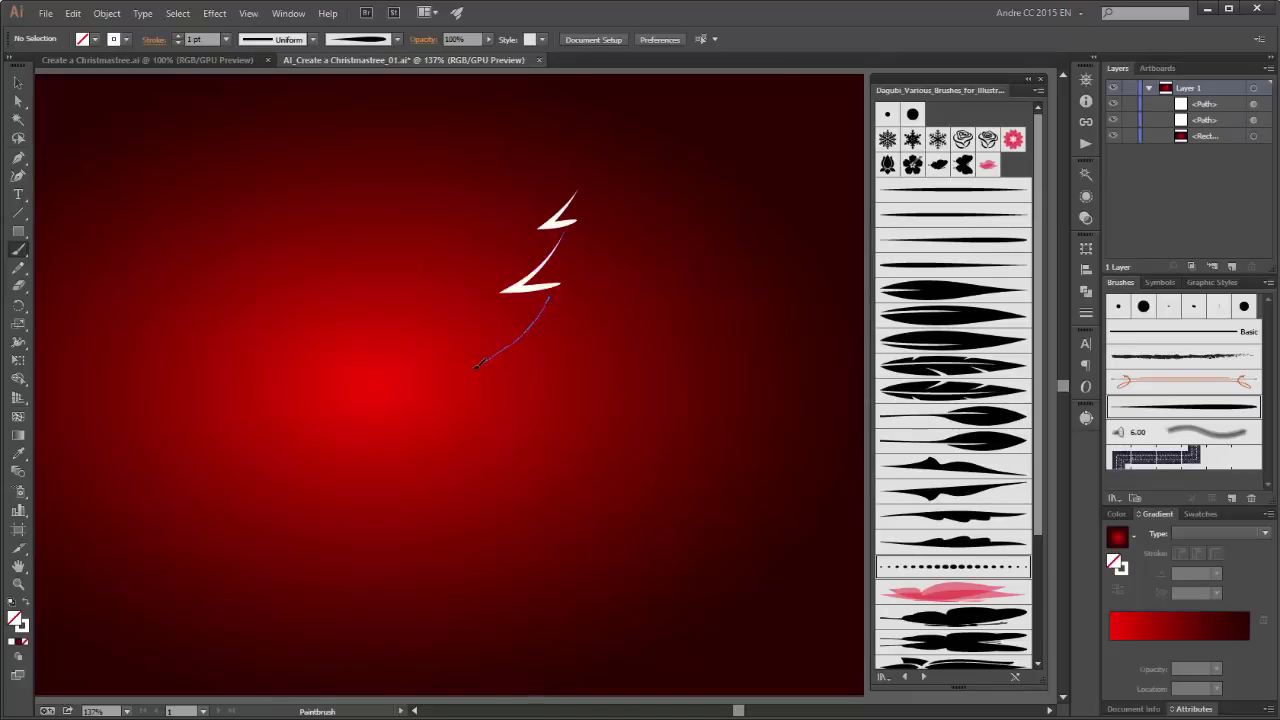
{"action": "left_click_drag", "start_coordinate": [592, 372], "coordinate": [592, 372]}
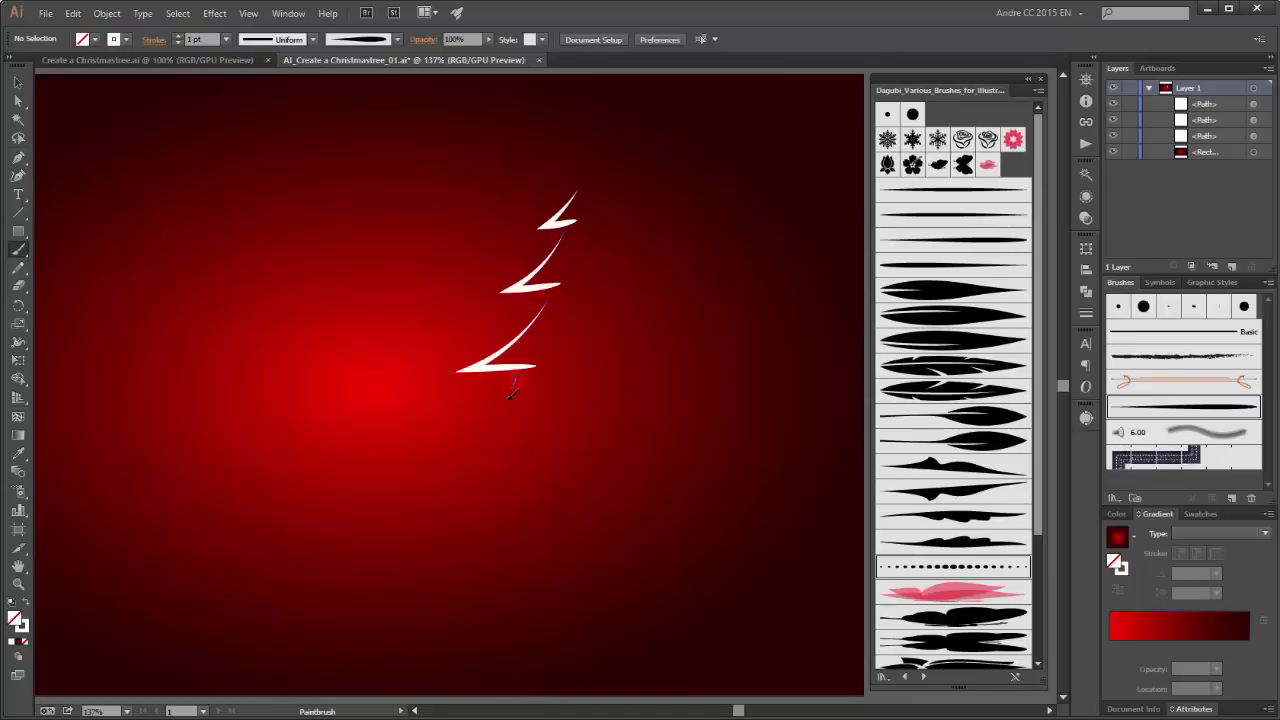
{"action": "mouse_move", "coordinate": [511, 393]}
{"action": "left_mouse_down"}
{"action": "mouse_move", "coordinate": [434, 462]}
{"action": "mouse_move", "coordinate": [507, 450]}
{"action": "left_mouse_up"}
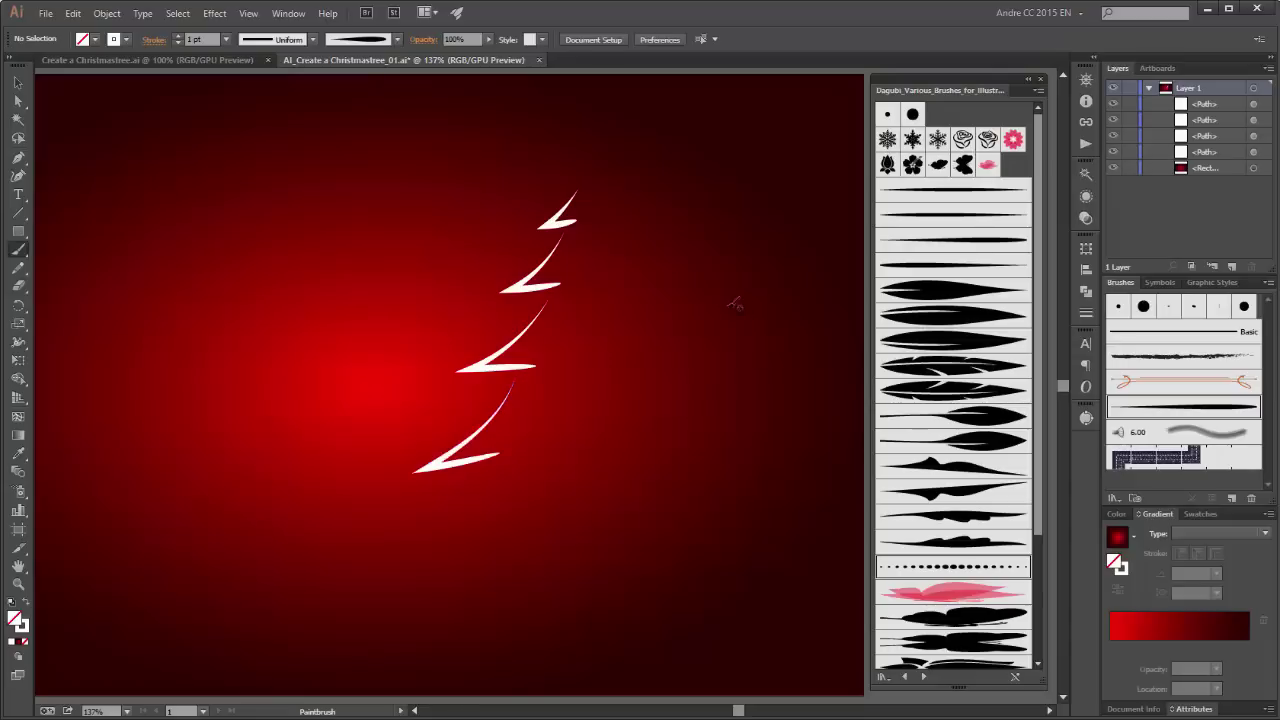
{"action": "mouse_move", "coordinate": [588, 184]}
{"action": "left_mouse_down"}
{"action": "mouse_move", "coordinate": [622, 230]}
{"action": "mouse_move", "coordinate": [618, 280]}
{"action": "mouse_move", "coordinate": [638, 296]}
{"action": "mouse_move", "coordinate": [646, 358]}
{"action": "mouse_move", "coordinate": [679, 387]}
{"action": "mouse_move", "coordinate": [645, 402]}
{"action": "mouse_move", "coordinate": [675, 453]}
{"action": "mouse_move", "coordinate": [568, 501]}
{"action": "left_mouse_up"}
Step: Paint a long wavy ground stroke from the tree's lower right corner to the artboard's left side, and nudge it slightly down and right
{"action": "left_click_drag", "start_coordinate": [626, 389], "coordinate": [654, 459]}
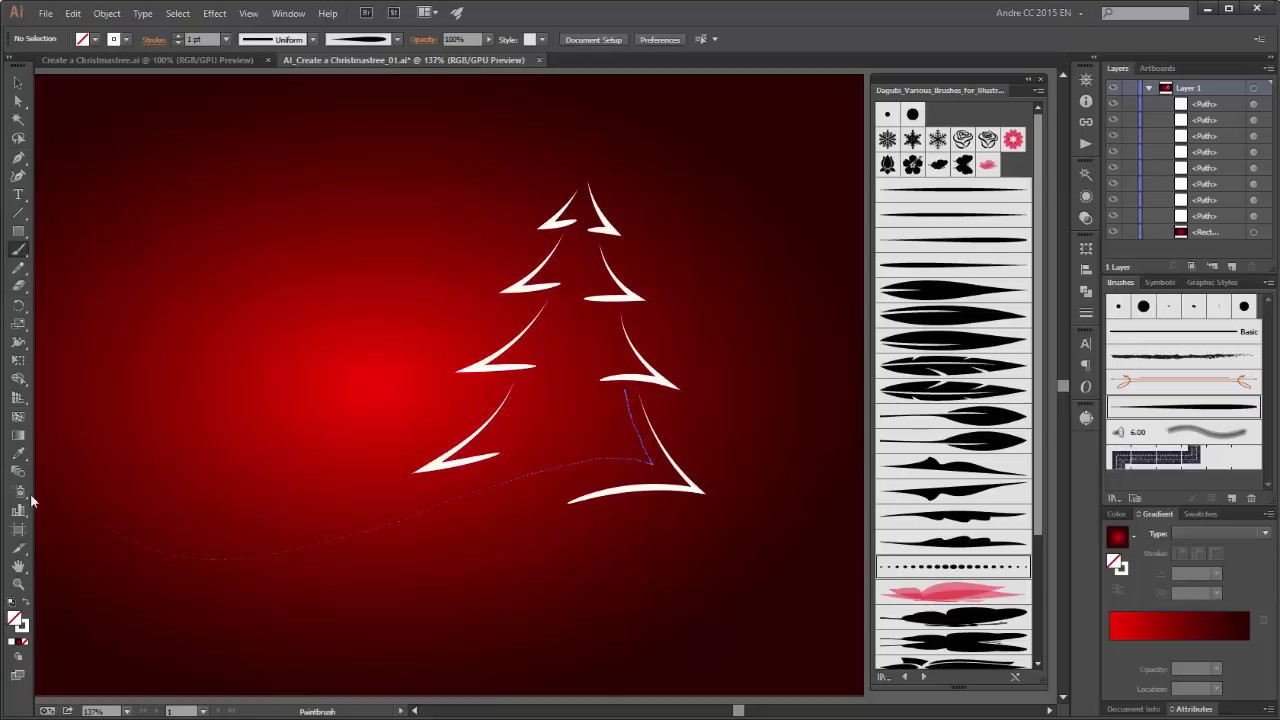
{"action": "left_click_drag", "start_coordinate": [32, 500], "coordinate": [117, 512]}
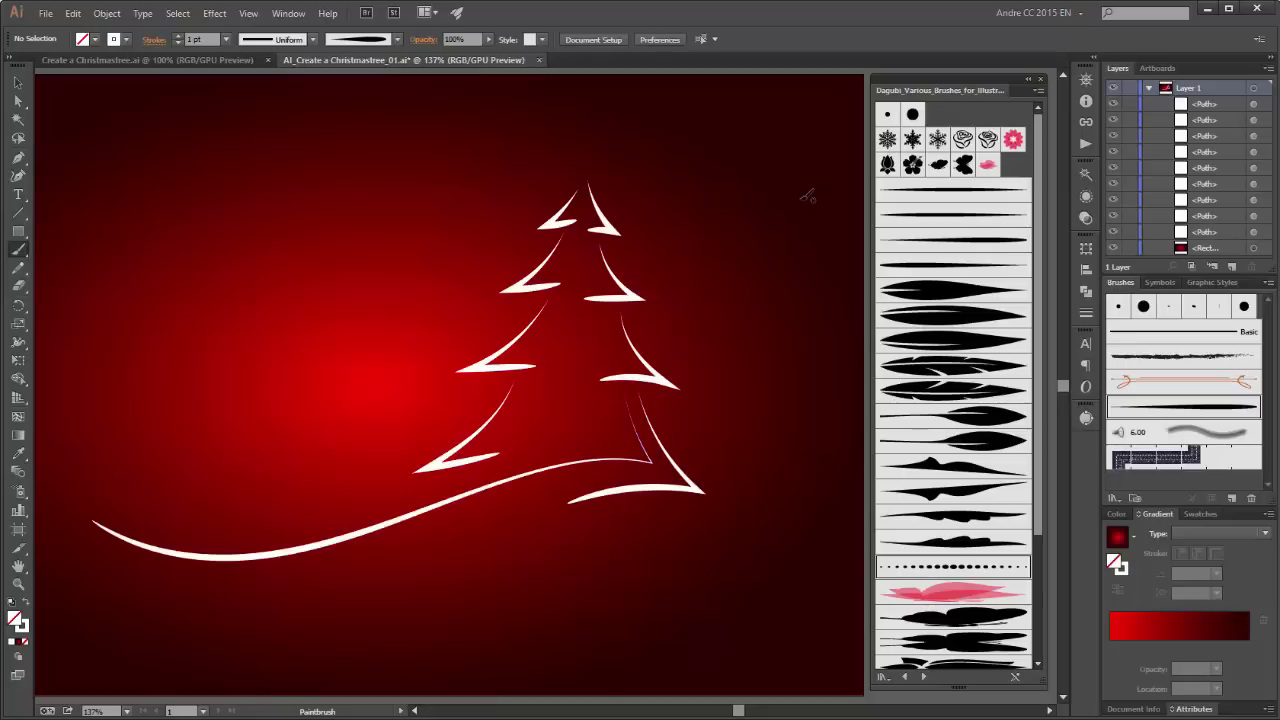
{"action": "key", "text": "d"}
{"action": "key", "text": "v"}
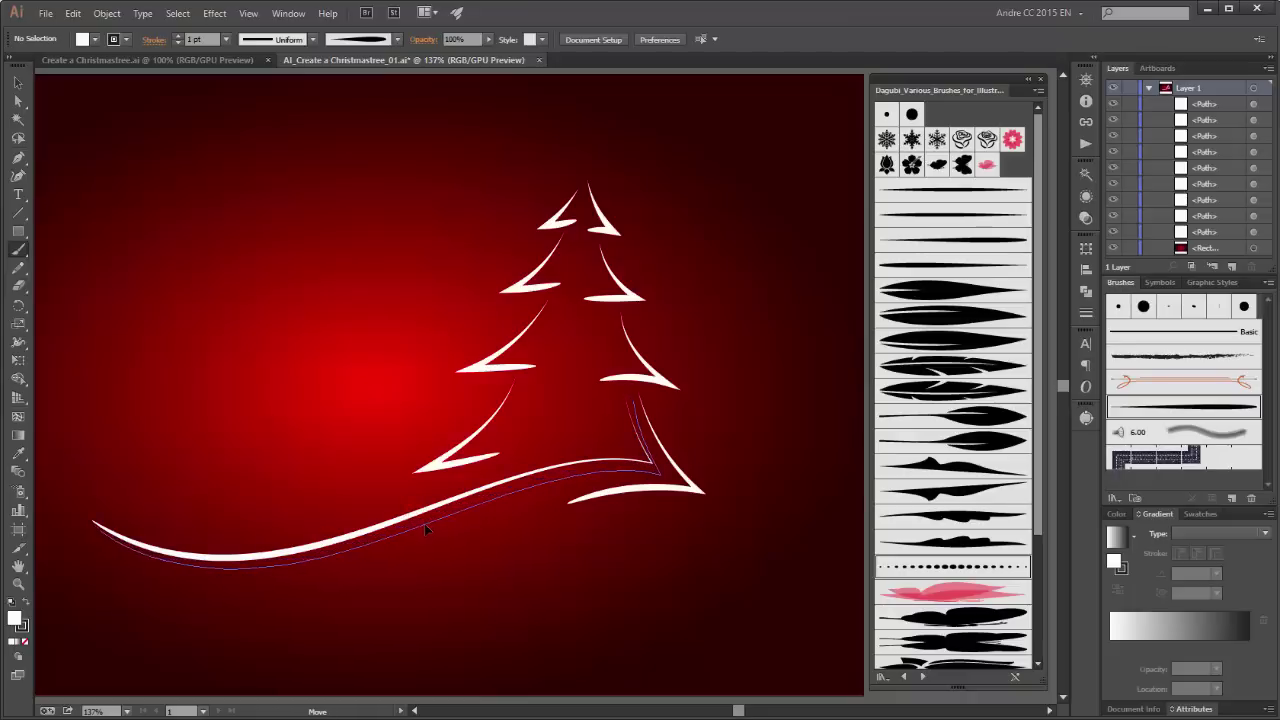
{"action": "left_click", "coordinate": [424, 524]}
{"action": "key", "text": "b"}
{"action": "key", "text": "v"}
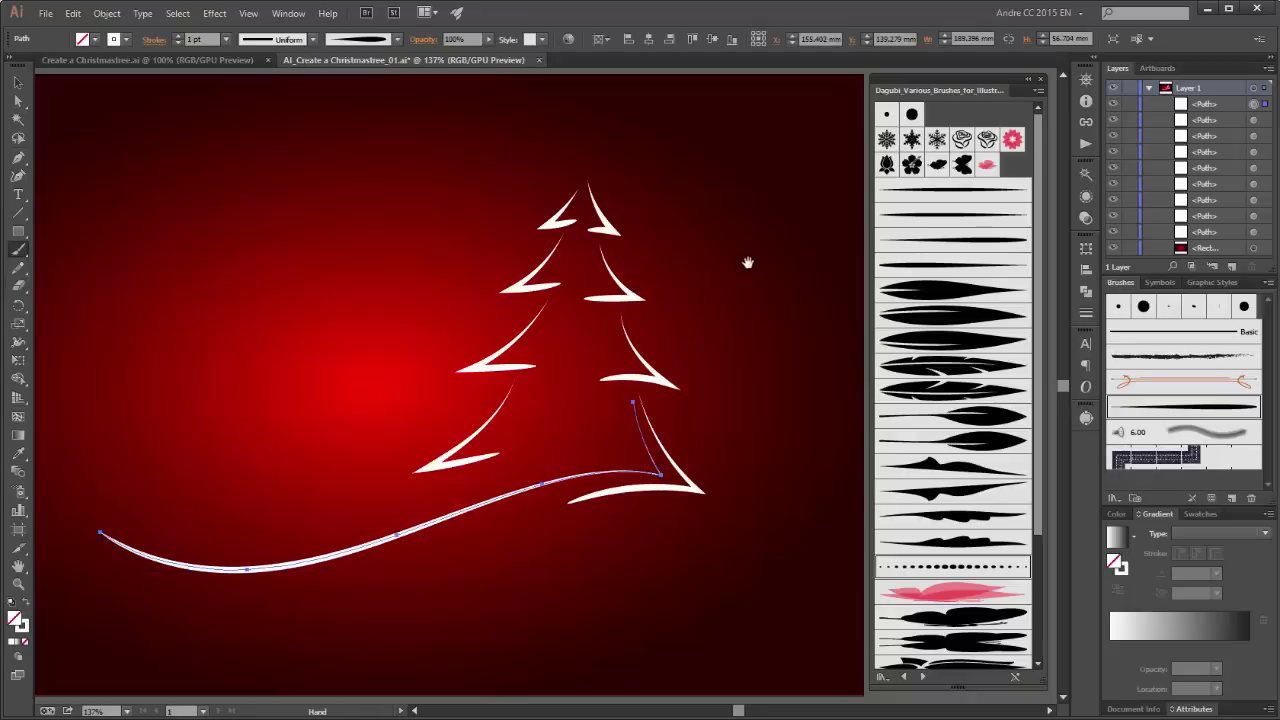
{"action": "left_click_drag", "start_coordinate": [743, 266], "coordinate": [720, 280]}
{"action": "left_click", "coordinate": [853, 254]}
Step: Paint five rising garlands across the tree with the dotted Dagubi brush, shrinking from the base to the top
{"action": "key", "text": "b"}
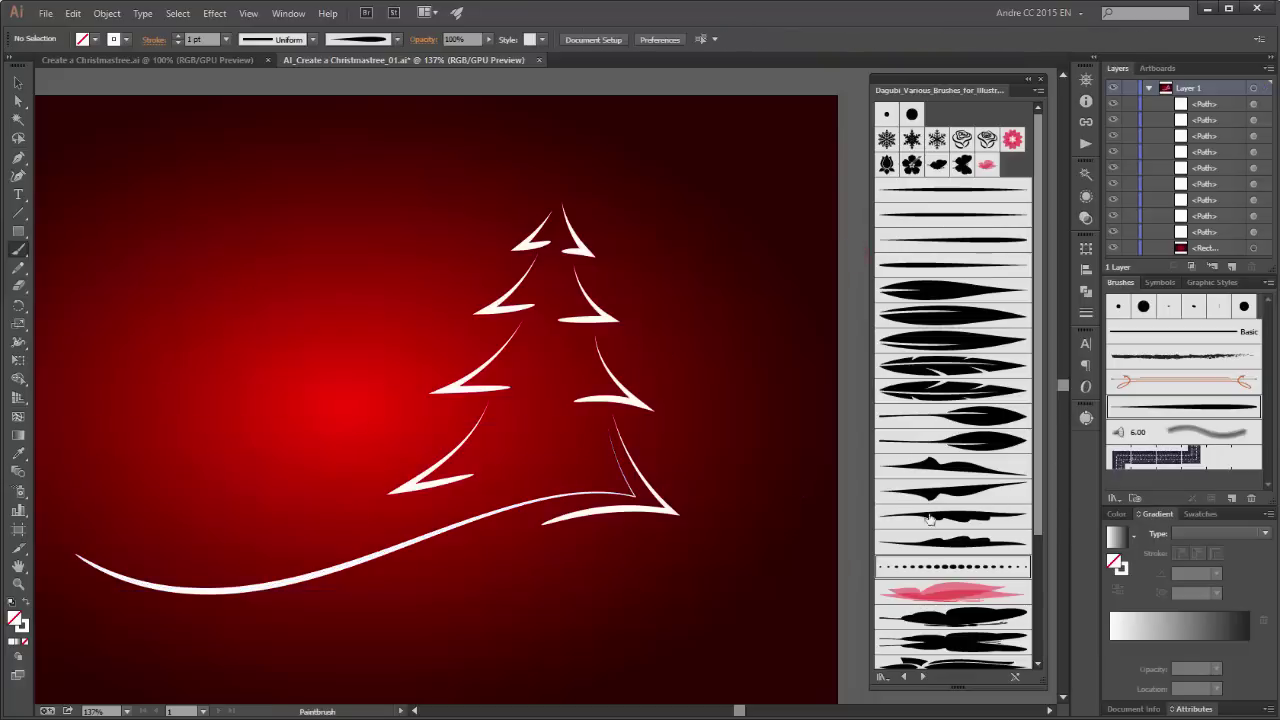
{"action": "left_click", "coordinate": [953, 566]}
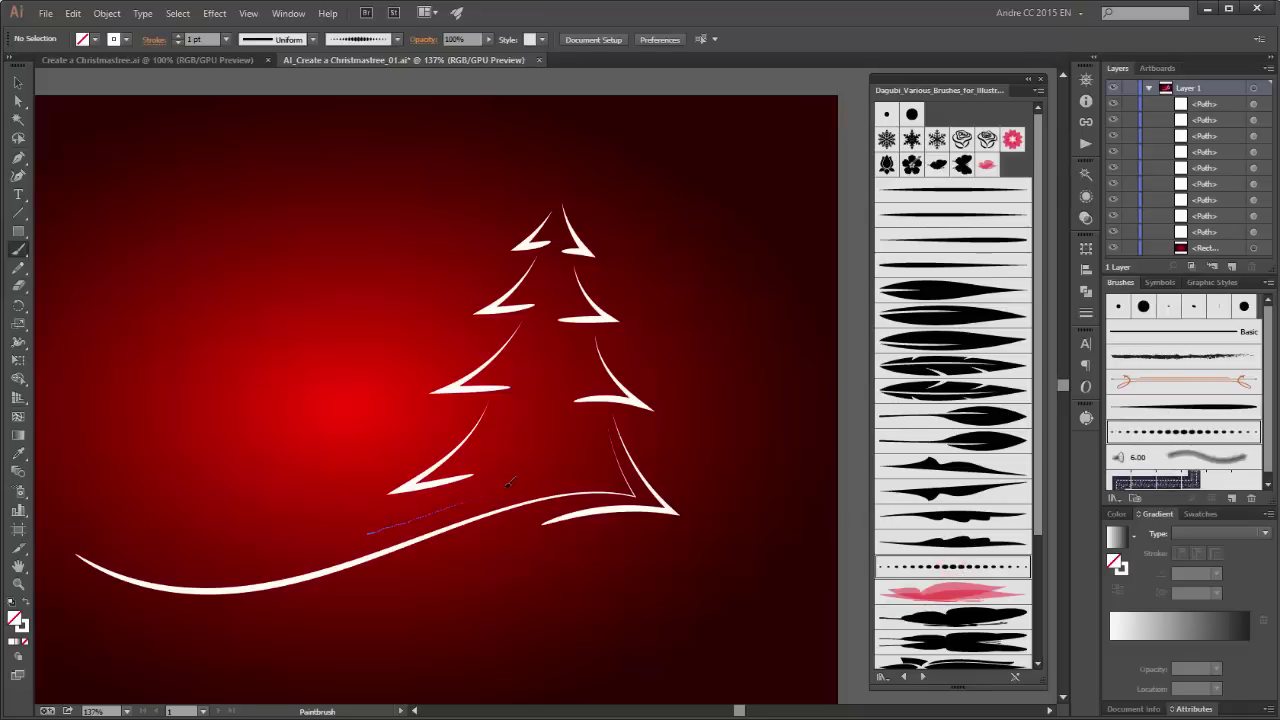
{"action": "left_click_drag", "start_coordinate": [509, 483], "coordinate": [597, 471]}
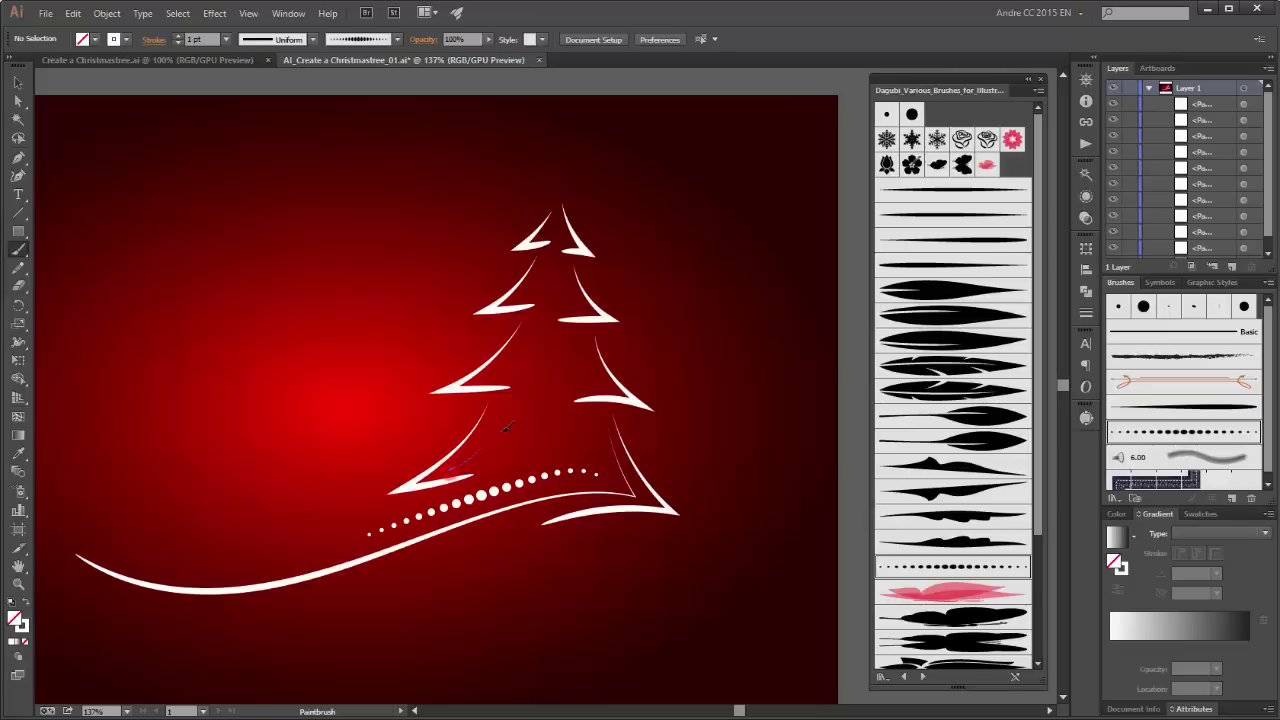
{"action": "left_click_drag", "start_coordinate": [507, 427], "coordinate": [597, 378]}
{"action": "left_click_drag", "start_coordinate": [478, 384], "coordinate": [597, 297]}
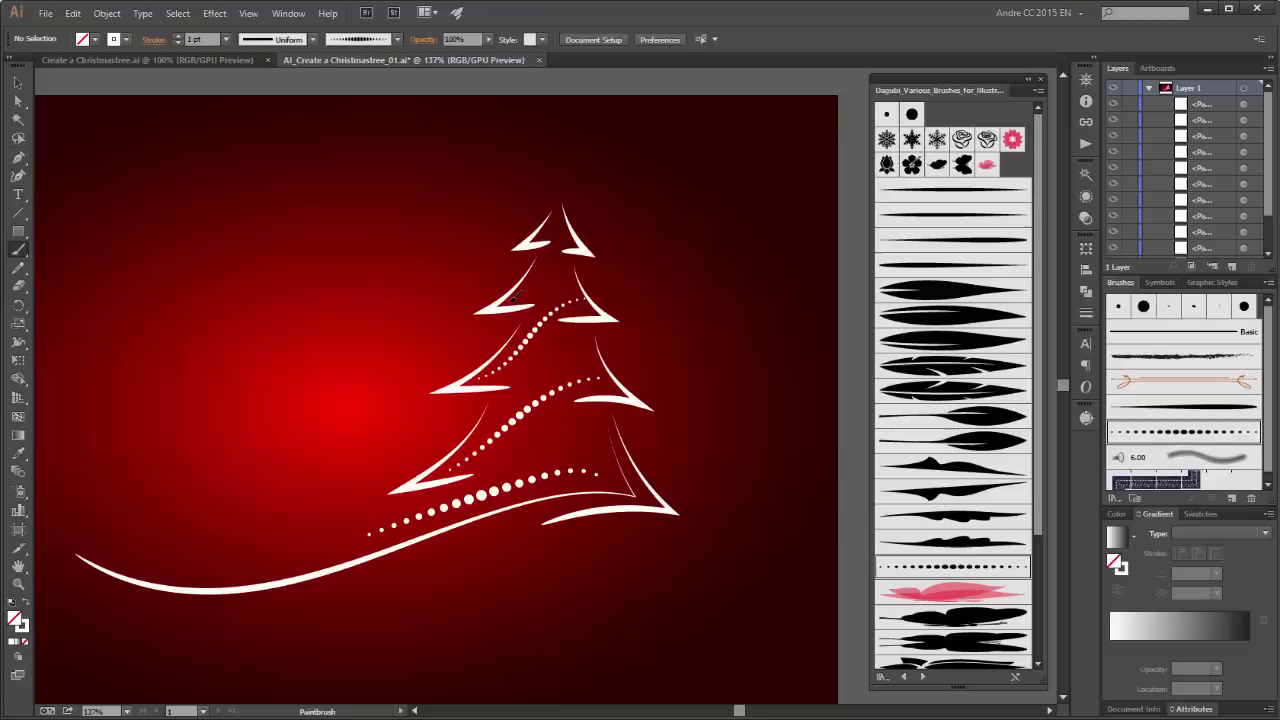
{"action": "mouse_move", "coordinate": [515, 298]}
{"action": "left_mouse_down"}
{"action": "mouse_move", "coordinate": [578, 270]}
{"action": "mouse_move", "coordinate": [563, 225]}
{"action": "left_mouse_up"}
Step: Create a six-pointed star with radii of 8.8194 mm and 17.6389 mm centred above the treetop
{"action": "key", "text": "ctrl+plus"}
{"action": "left_click_drag", "start_coordinate": [560, 190], "coordinate": [542, 397]}
{"action": "left_click", "coordinate": [19, 231]}
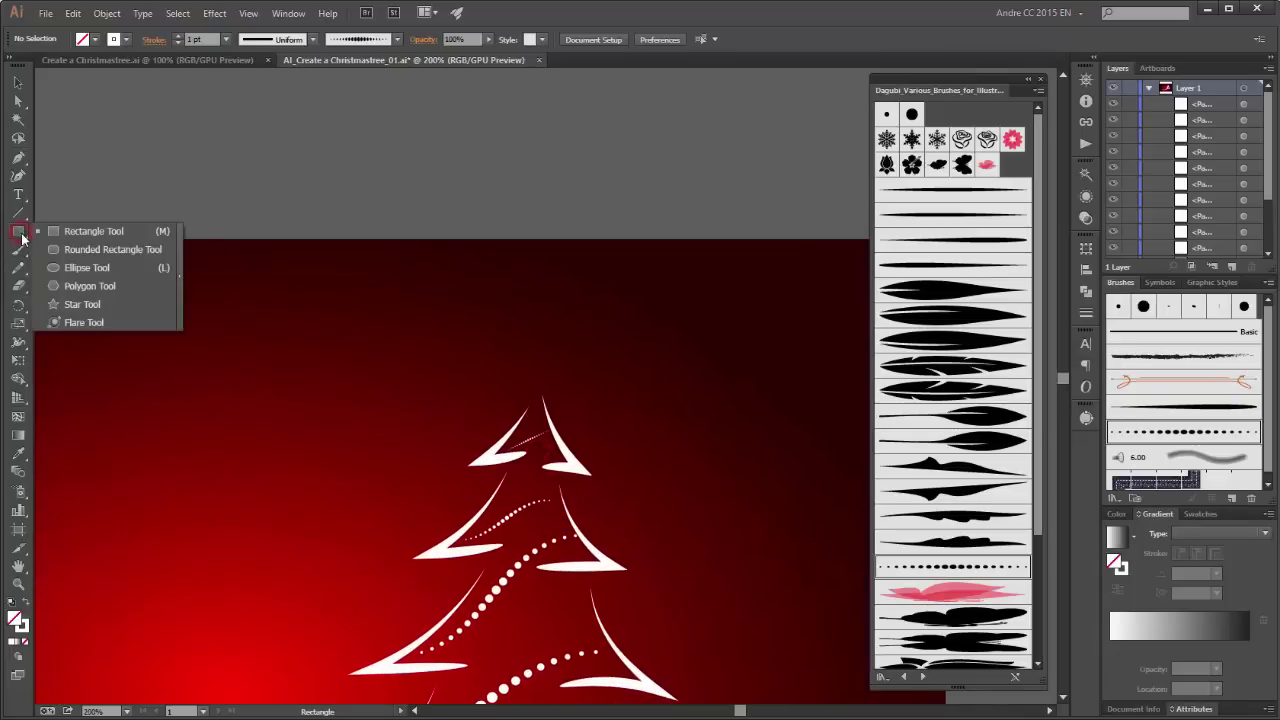
{"action": "left_click", "coordinate": [82, 304]}
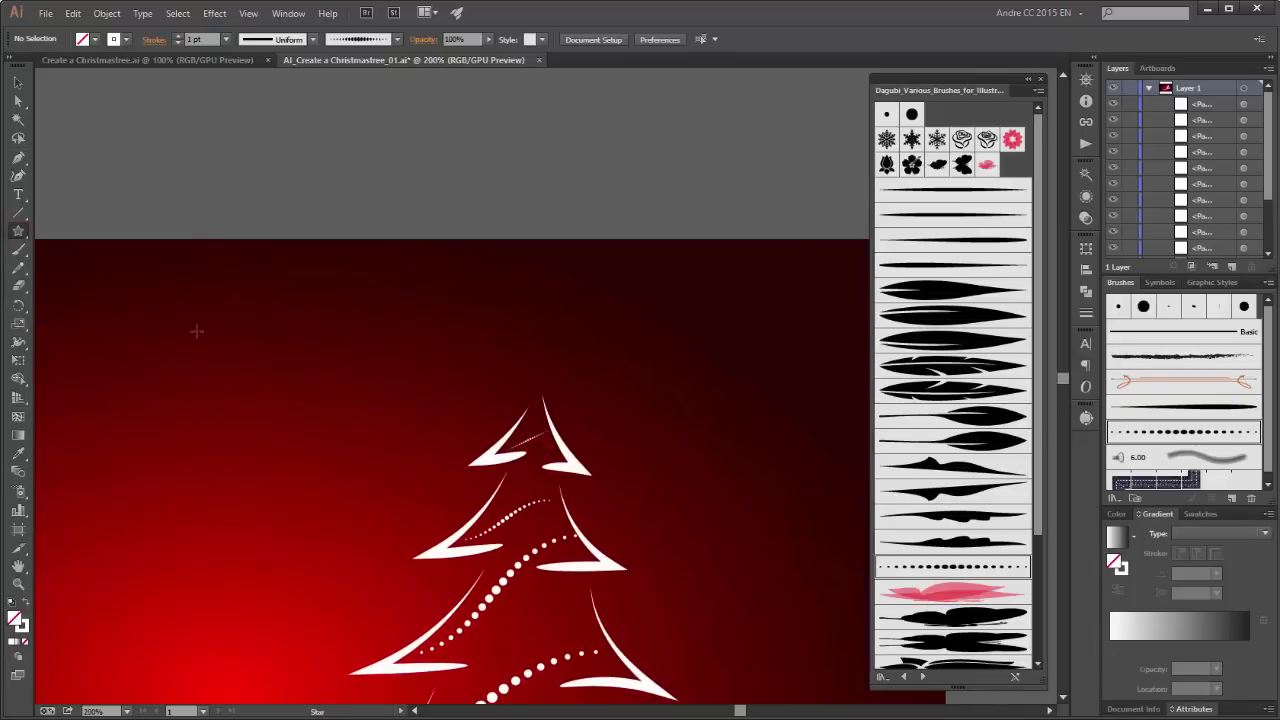
{"action": "left_click", "coordinate": [533, 361]}
{"action": "left_click_drag", "start_coordinate": [664, 254], "coordinate": [728, 248]}
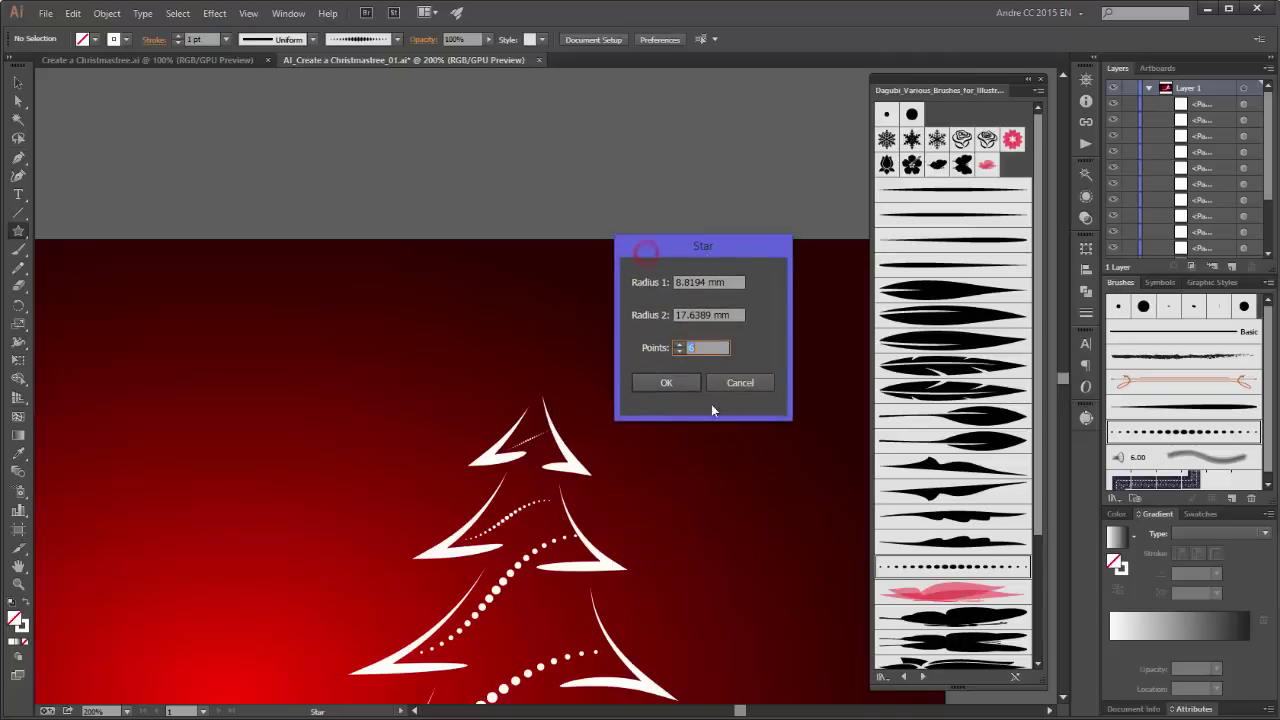
{"action": "left_click", "coordinate": [680, 352]}
{"action": "left_click", "coordinate": [640, 383]}
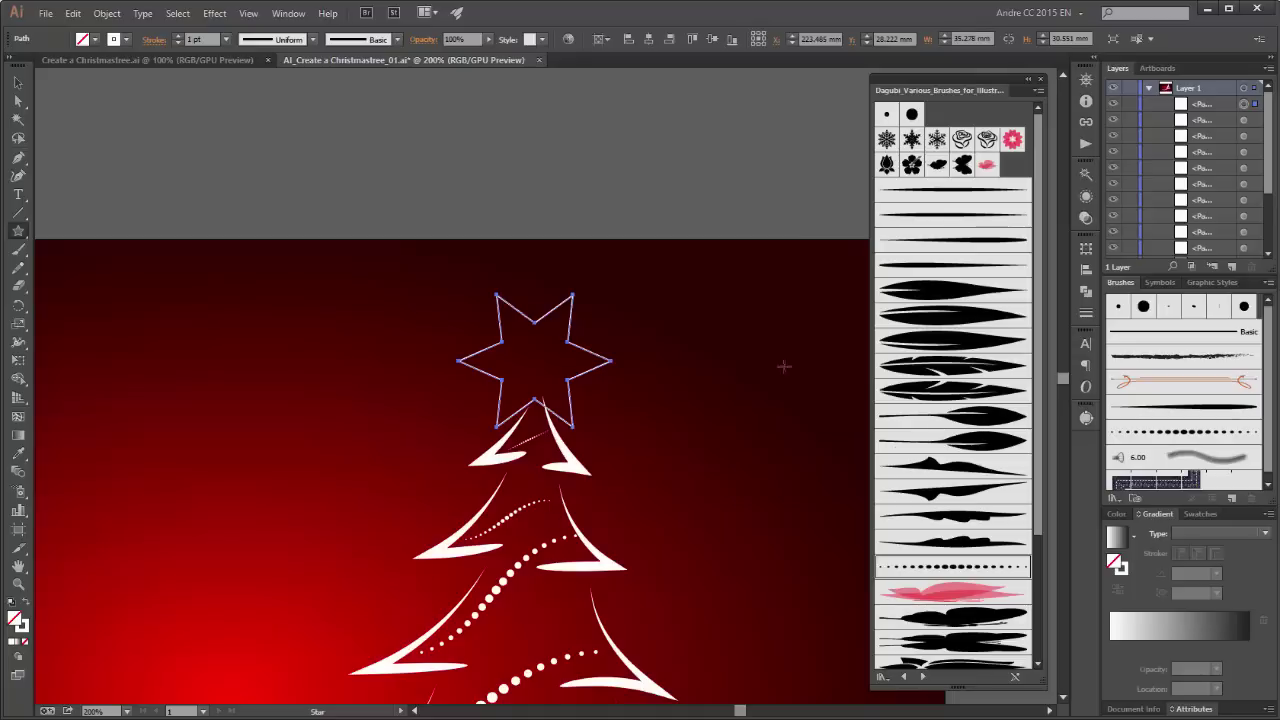
Step: Apply the fourth thin tapered Dagubi brush to the star, and shrink and rotate it until it stands point-down on the treetop
{"action": "left_click", "coordinate": [1208, 405]}
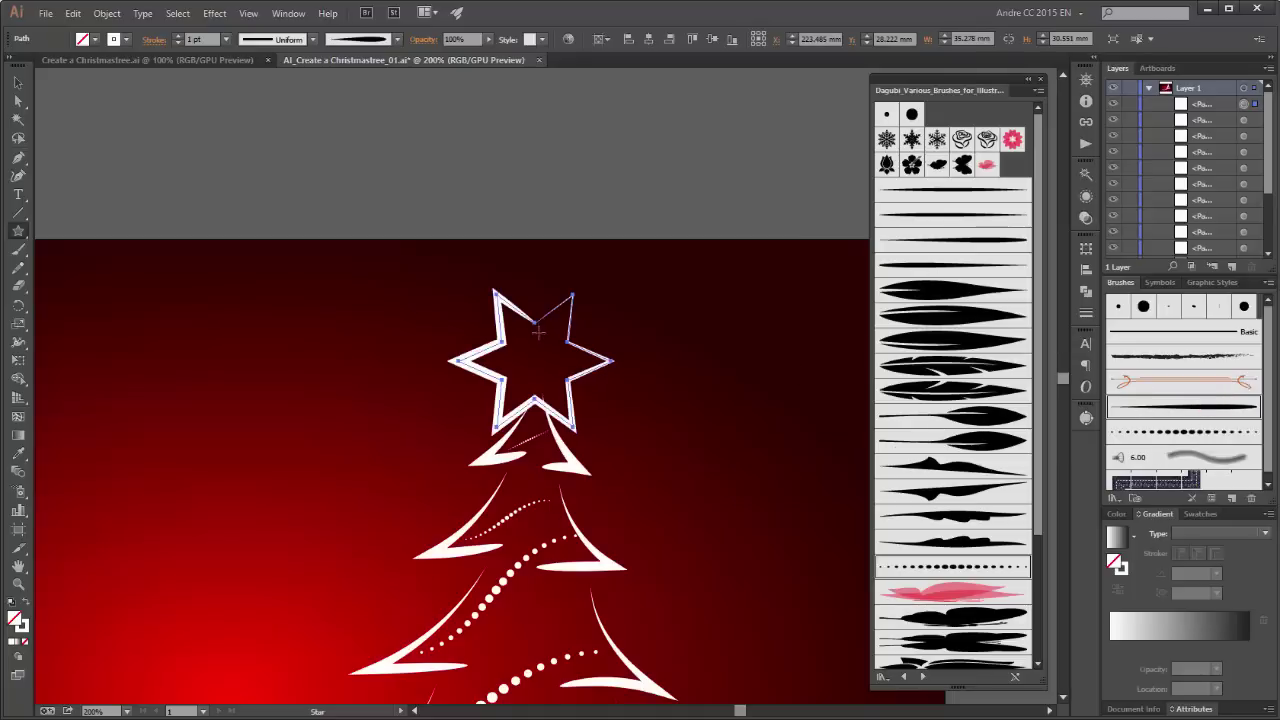
{"action": "left_click", "coordinate": [965, 264]}
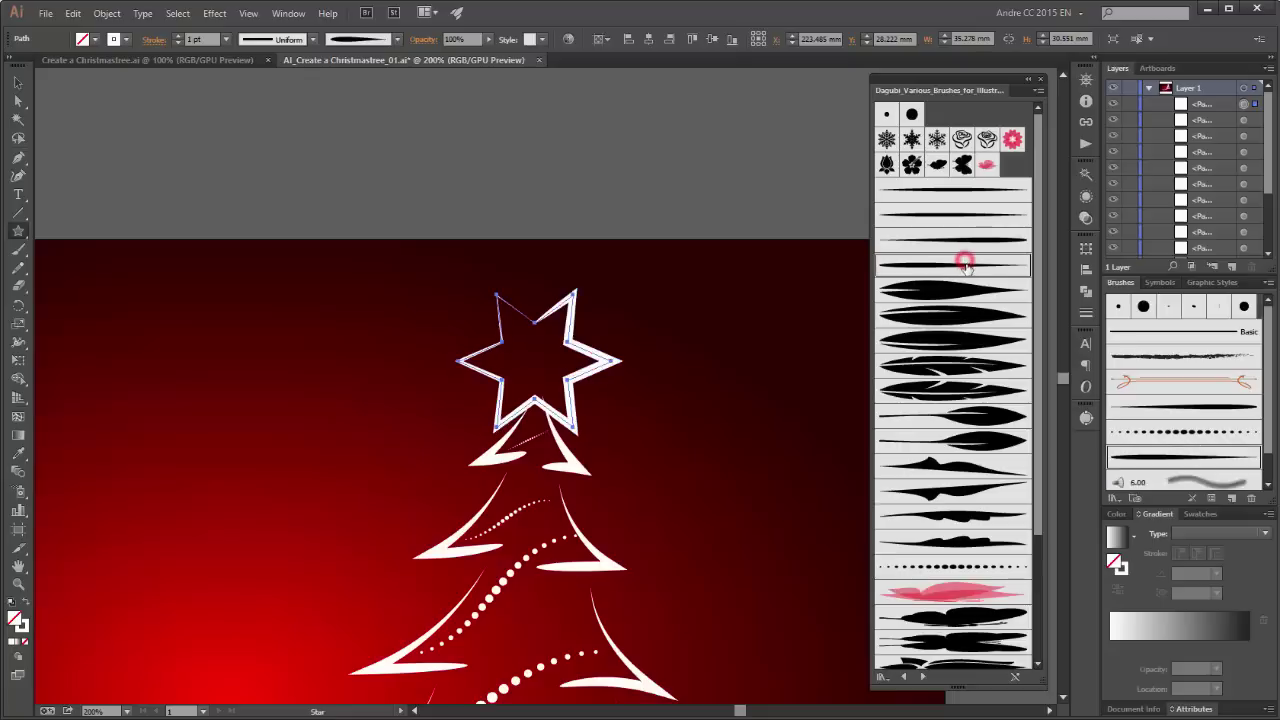
{"action": "left_click", "coordinate": [18, 360]}
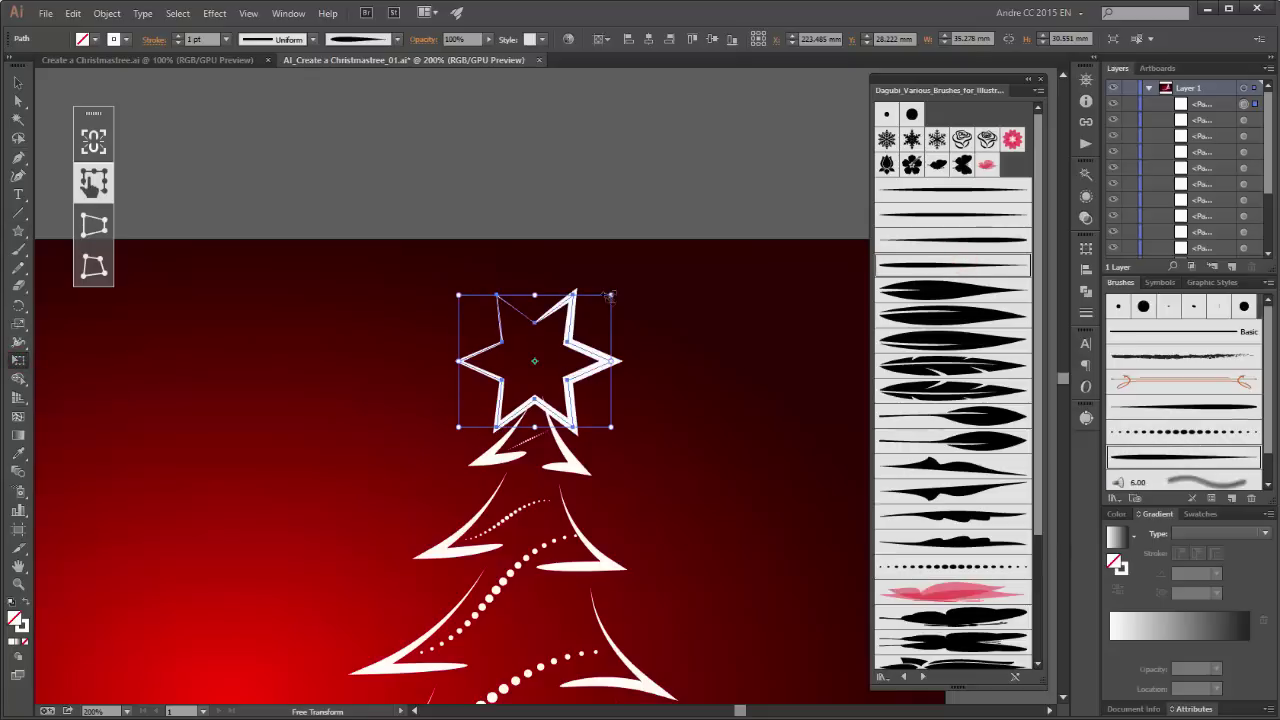
{"action": "left_click_drag", "start_coordinate": [610, 294], "coordinate": [569, 337]}
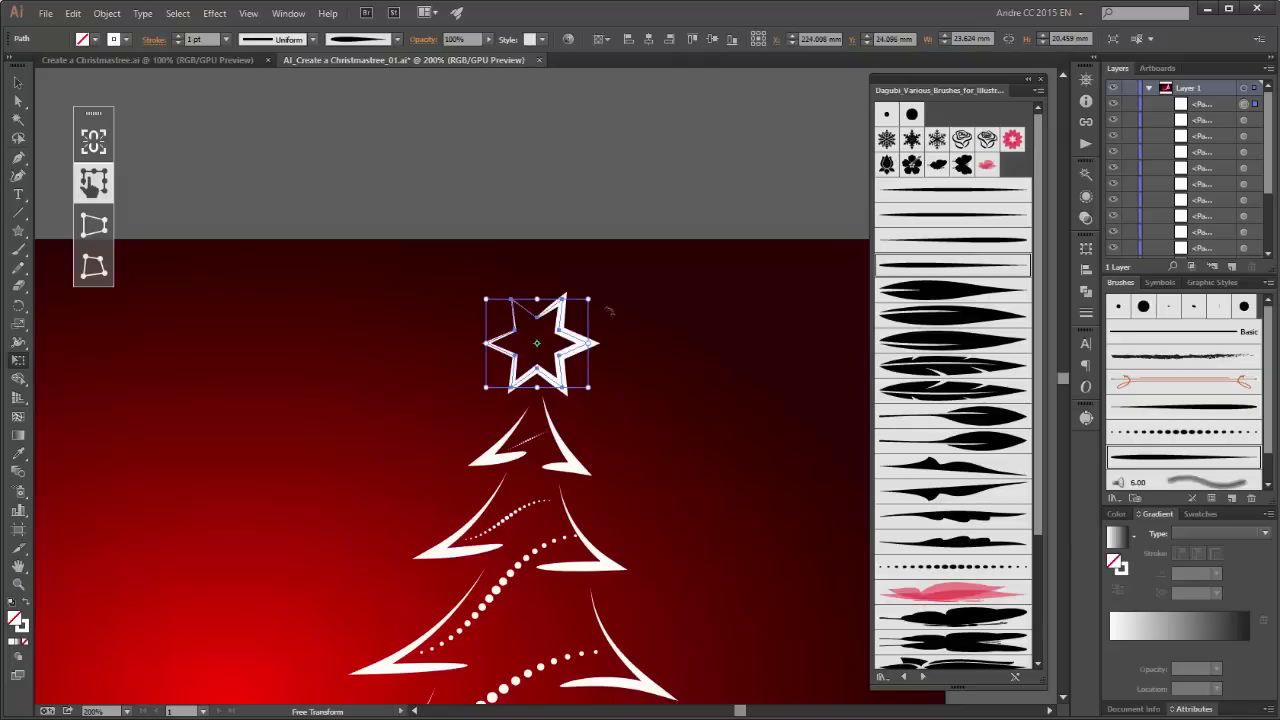
{"action": "left_click_drag", "start_coordinate": [601, 289], "coordinate": [622, 326]}
{"action": "left_click_drag", "start_coordinate": [517, 279], "coordinate": [561, 374]}
Step: Set the star's stroke weight to 0.75 pt and scale it down on the treetop to about 11.6 mm wide
{"action": "left_click", "coordinate": [226, 40]}
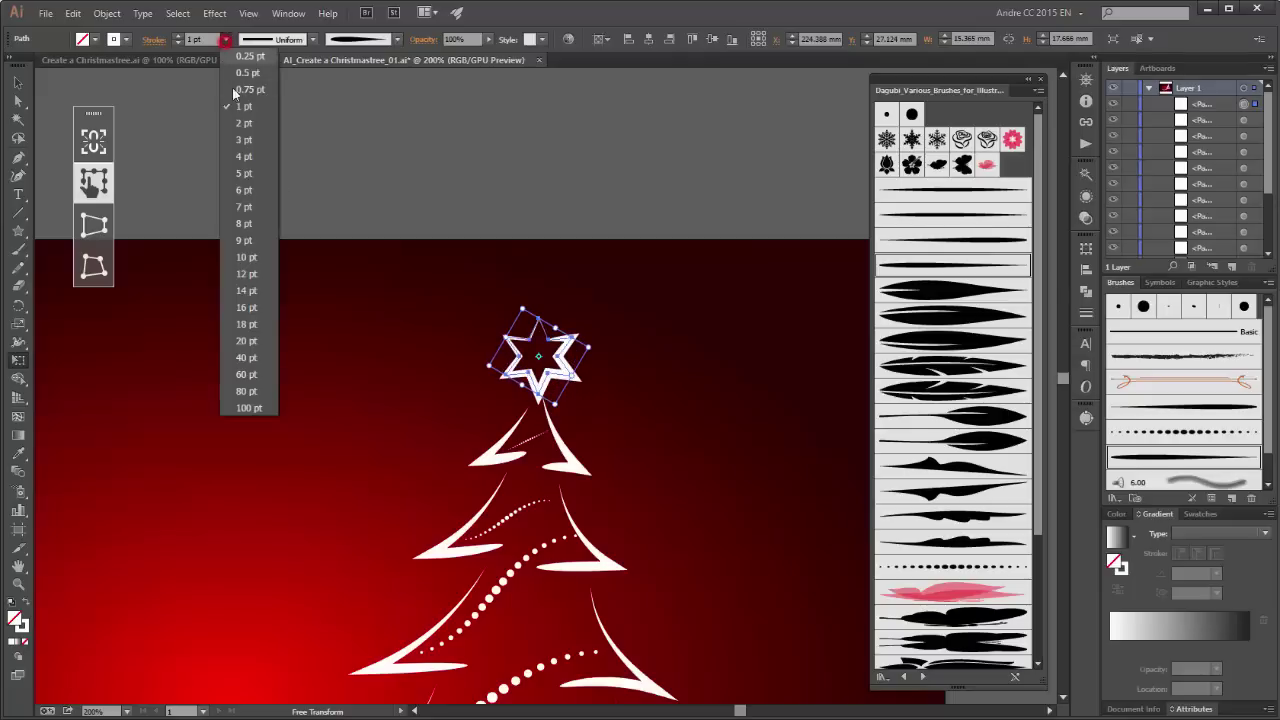
{"action": "left_click", "coordinate": [236, 91]}
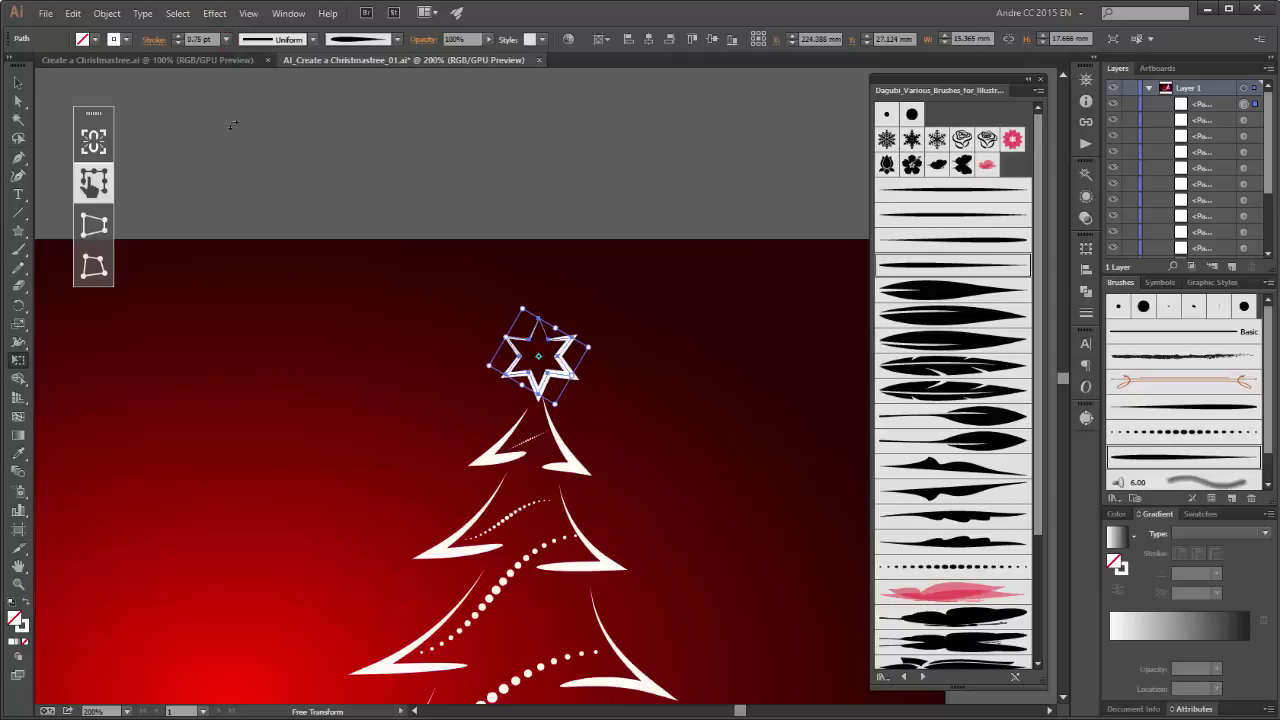
{"action": "scroll", "coordinate": [232, 125], "scroll_direction": "down", "scroll_amount": 2}
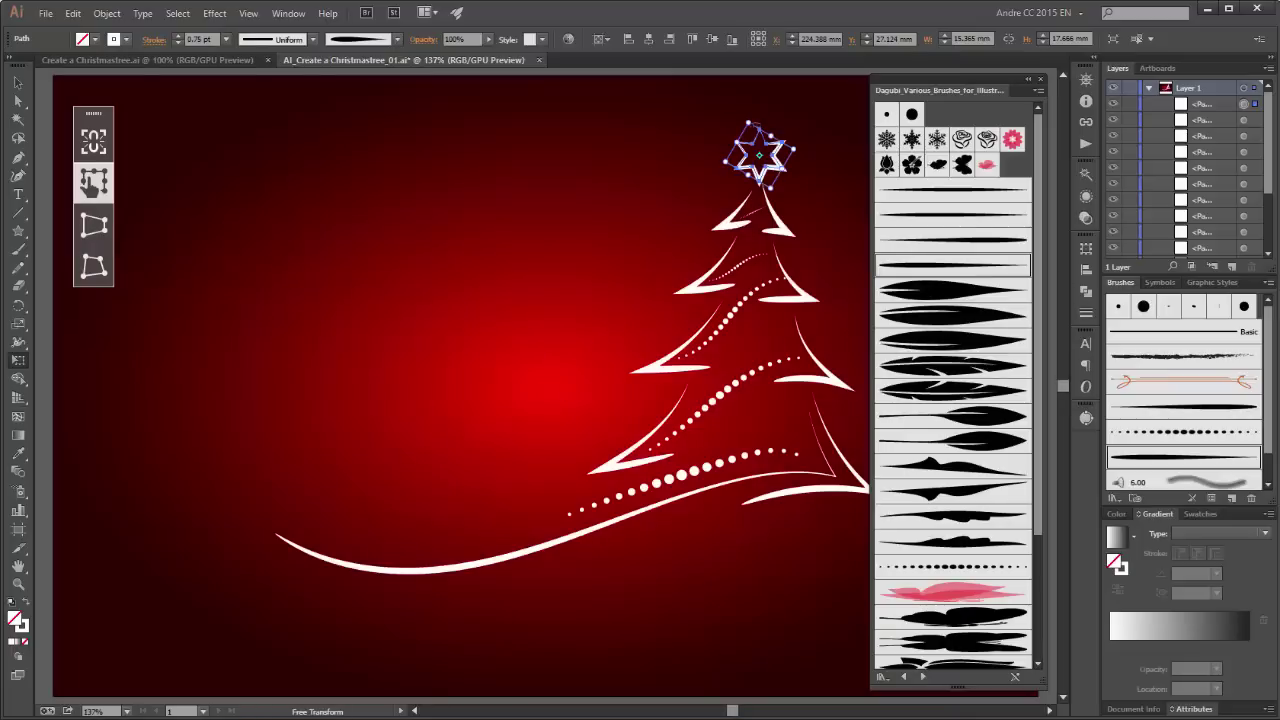
{"action": "left_click_drag", "start_coordinate": [748, 125], "coordinate": [768, 173]}
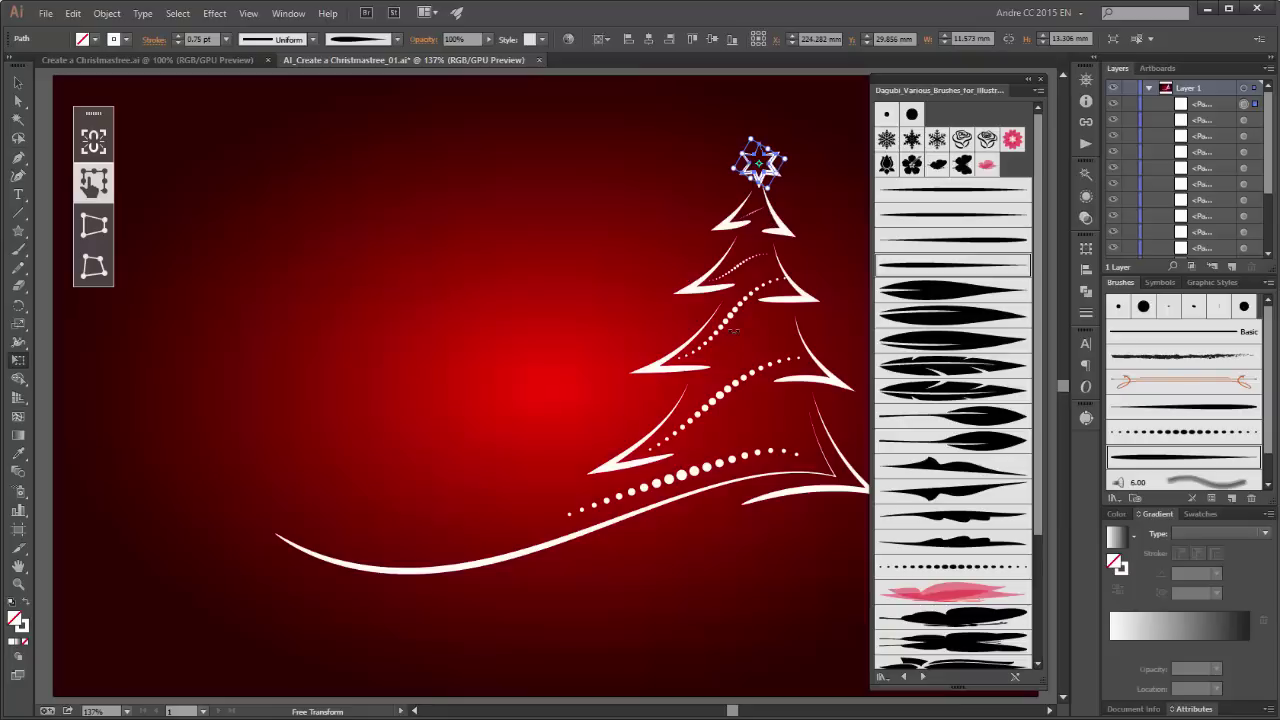
Step: Reselect the star and thin its stroke weight to 0.5 pt
{"action": "left_click", "coordinate": [537, 271]}
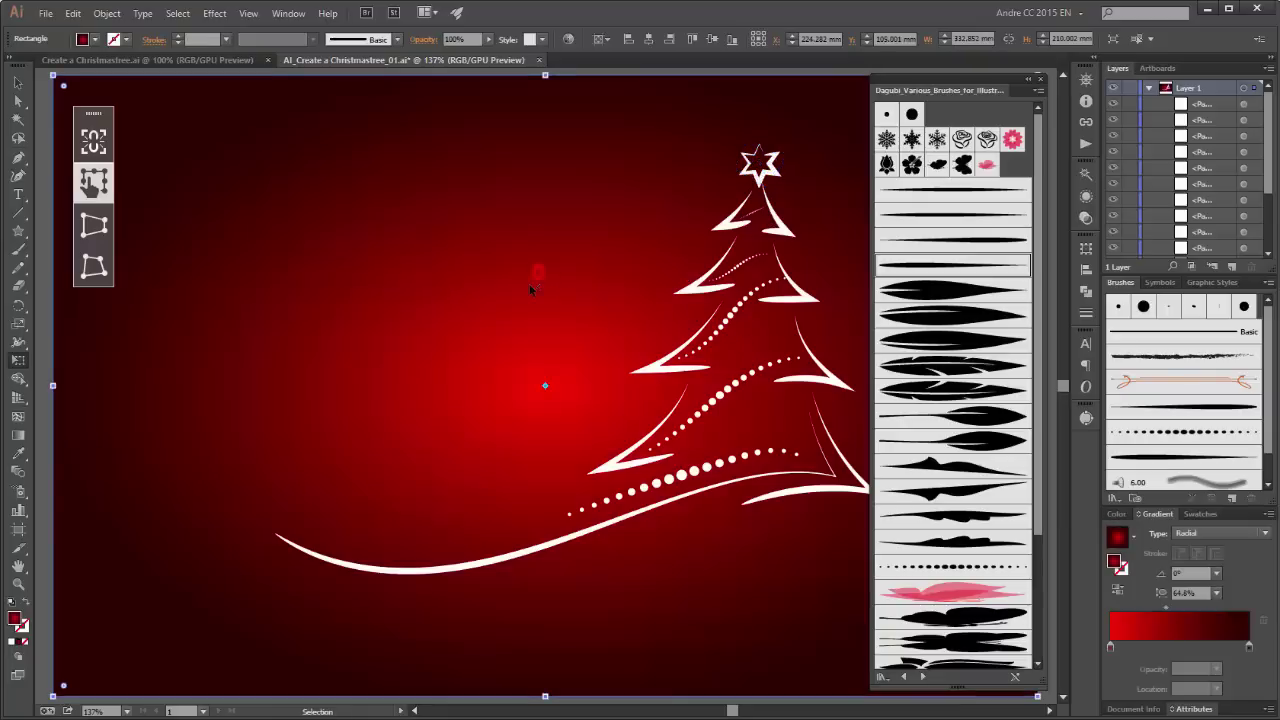
{"action": "left_click", "coordinate": [772, 172]}
{"action": "left_click", "coordinate": [226, 39]}
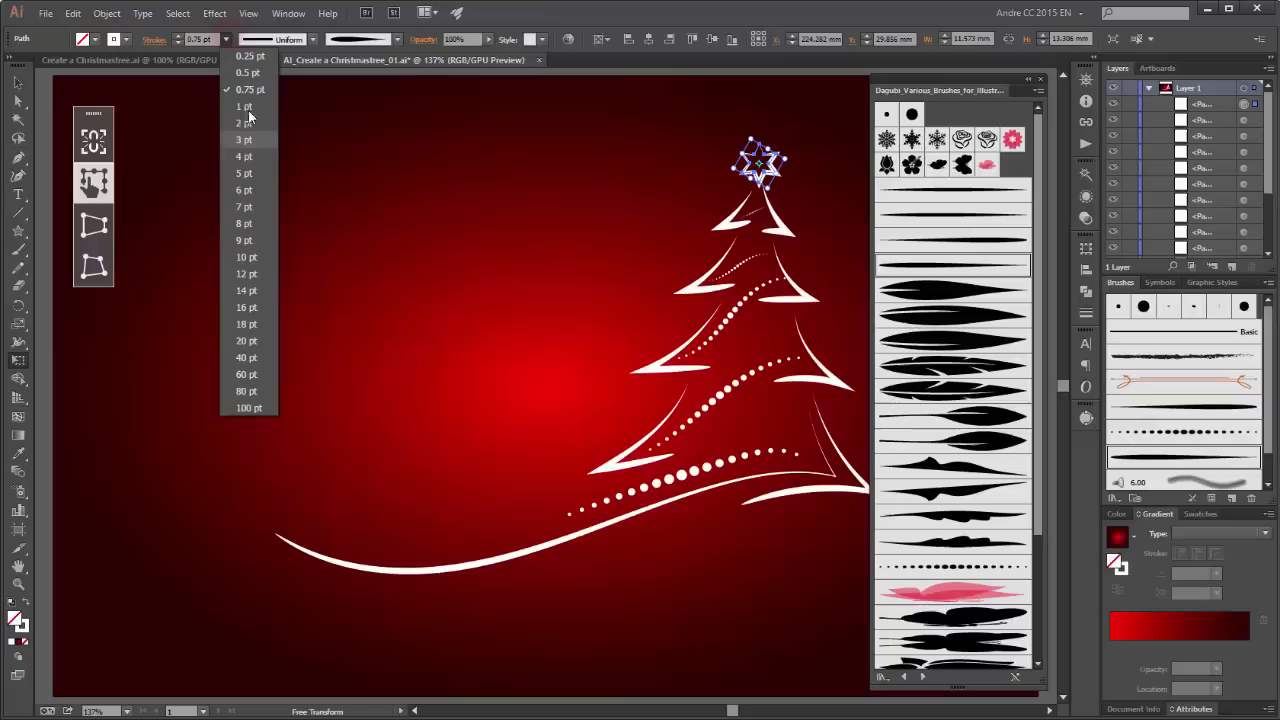
{"action": "left_click", "coordinate": [248, 72]}
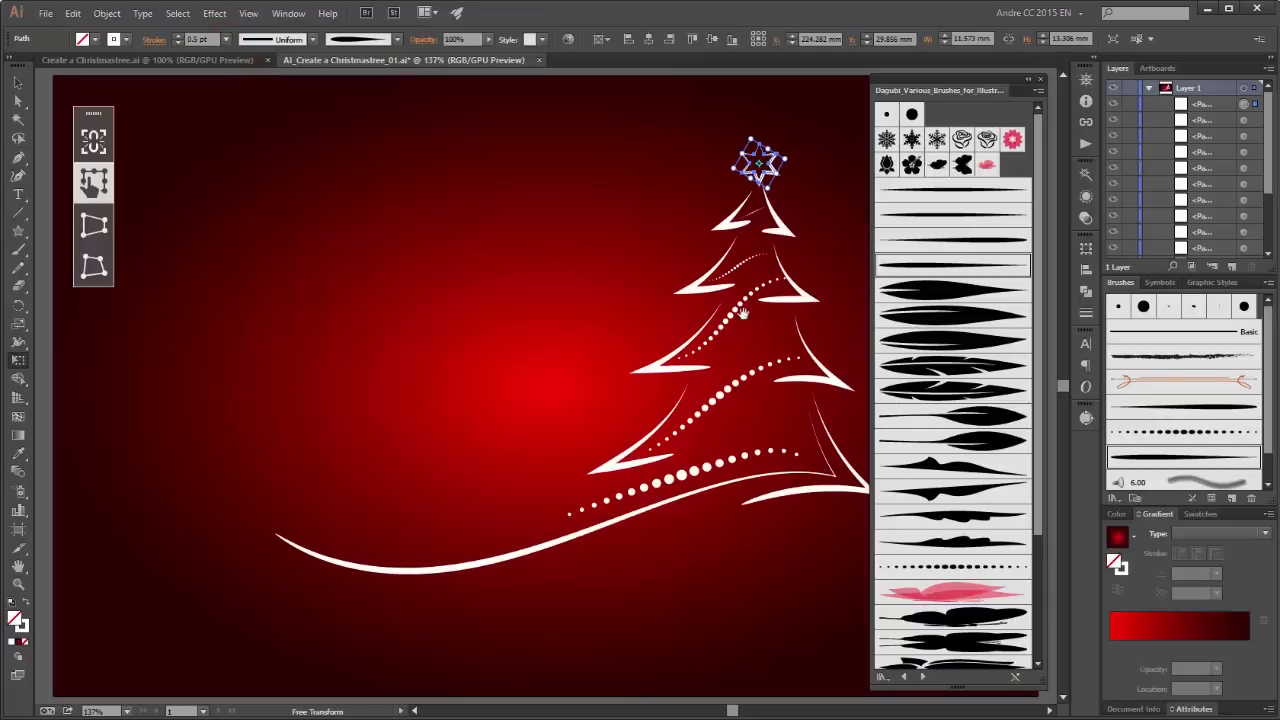
Step: Draw a circle about 6.2 mm in diameter right of the tree's second tier and apply the star's tapered brush to it
{"action": "key", "text": "ctrl+minus"}
{"action": "left_click", "coordinate": [545, 286]}
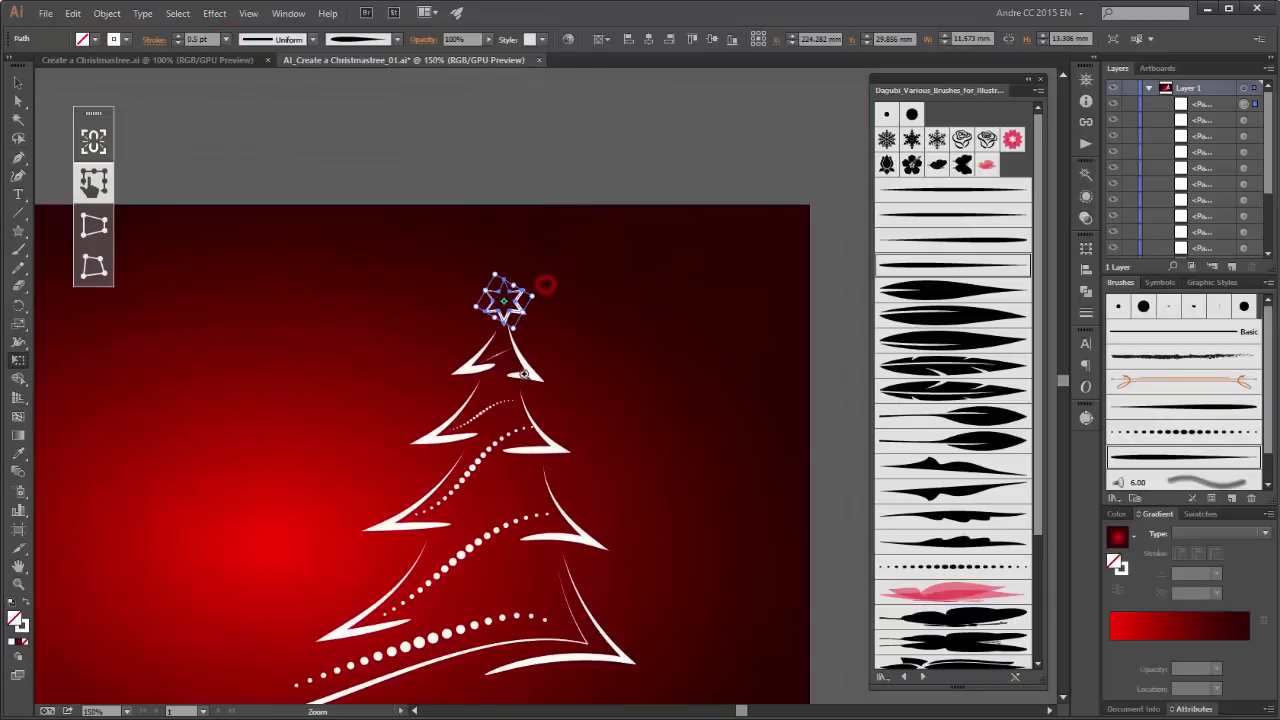
{"action": "left_click", "coordinate": [523, 378]}
{"action": "left_click", "coordinate": [532, 398]}
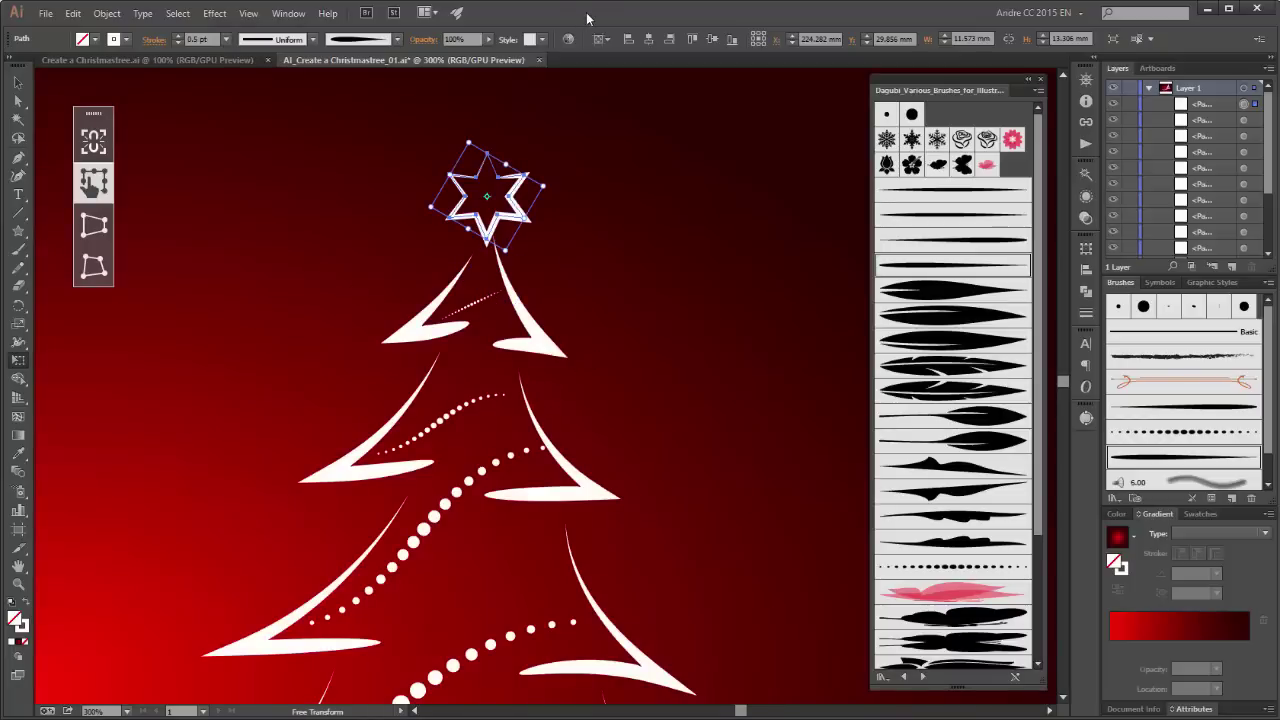
{"action": "left_click", "coordinate": [18, 231]}
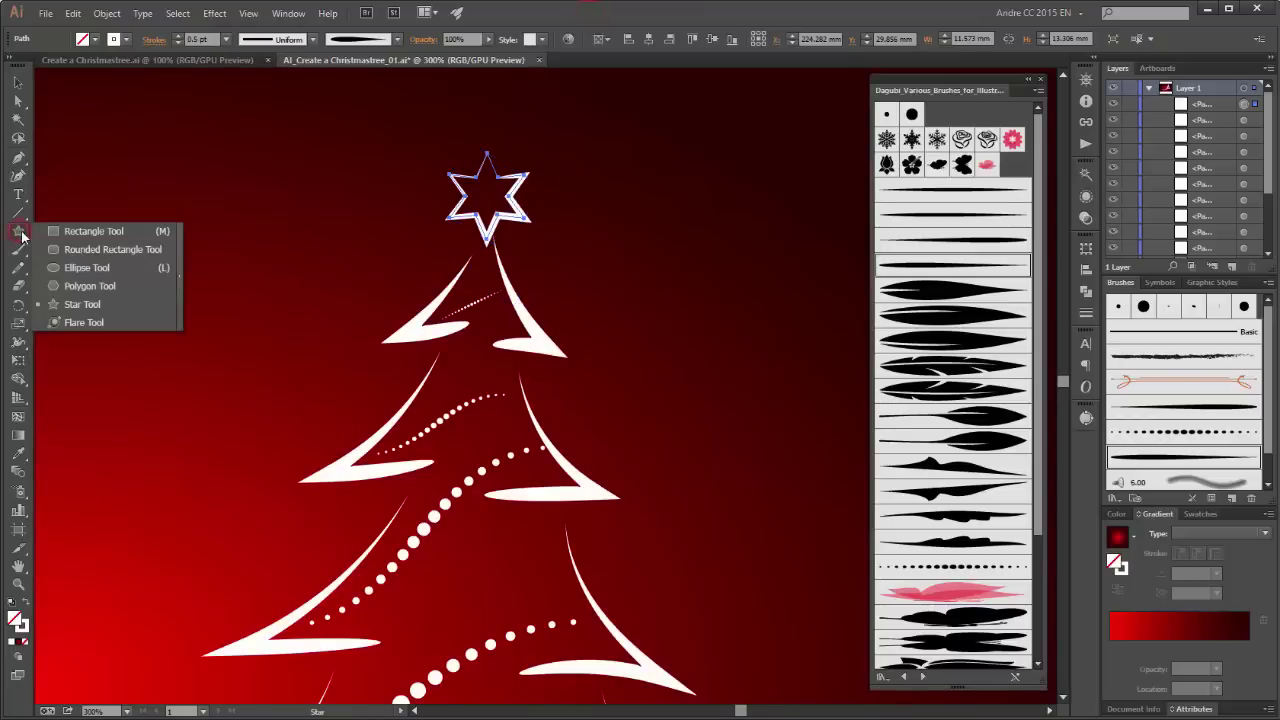
{"action": "left_click", "coordinate": [64, 268]}
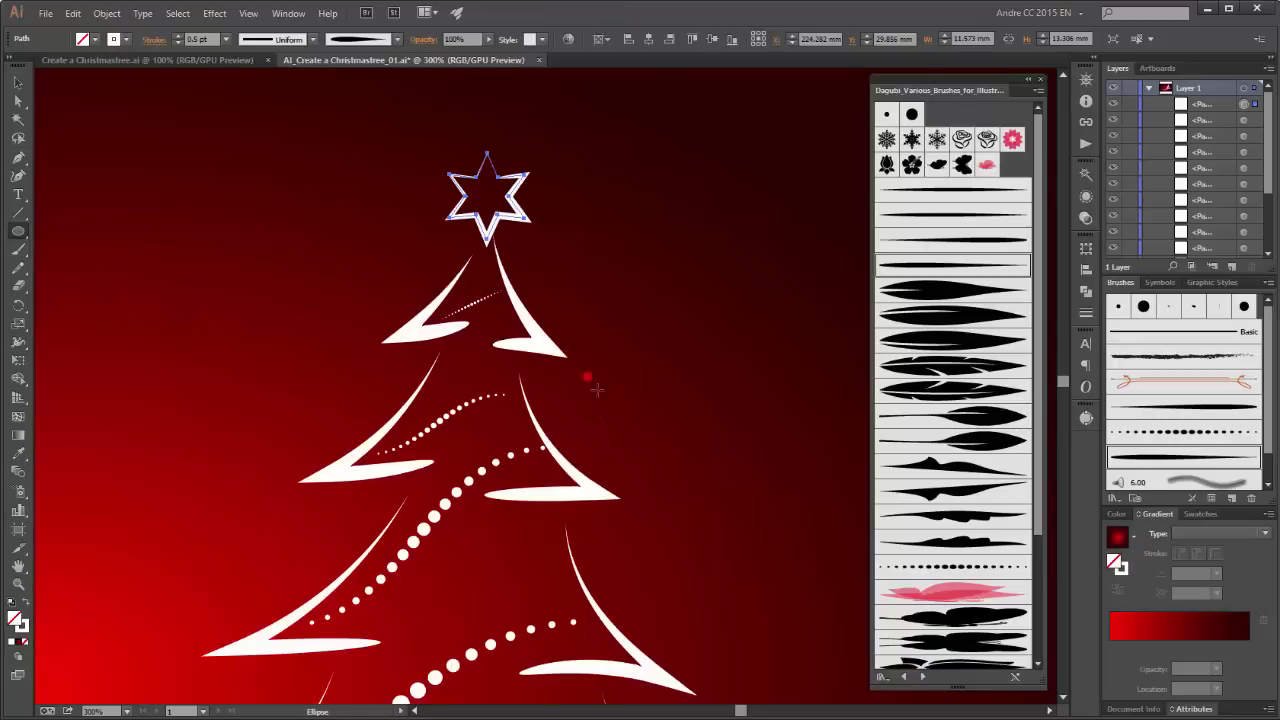
{"action": "left_click_drag", "start_coordinate": [587, 377], "coordinate": [622, 417]}
{"action": "left_click_drag", "start_coordinate": [620, 410], "coordinate": [627, 417]}
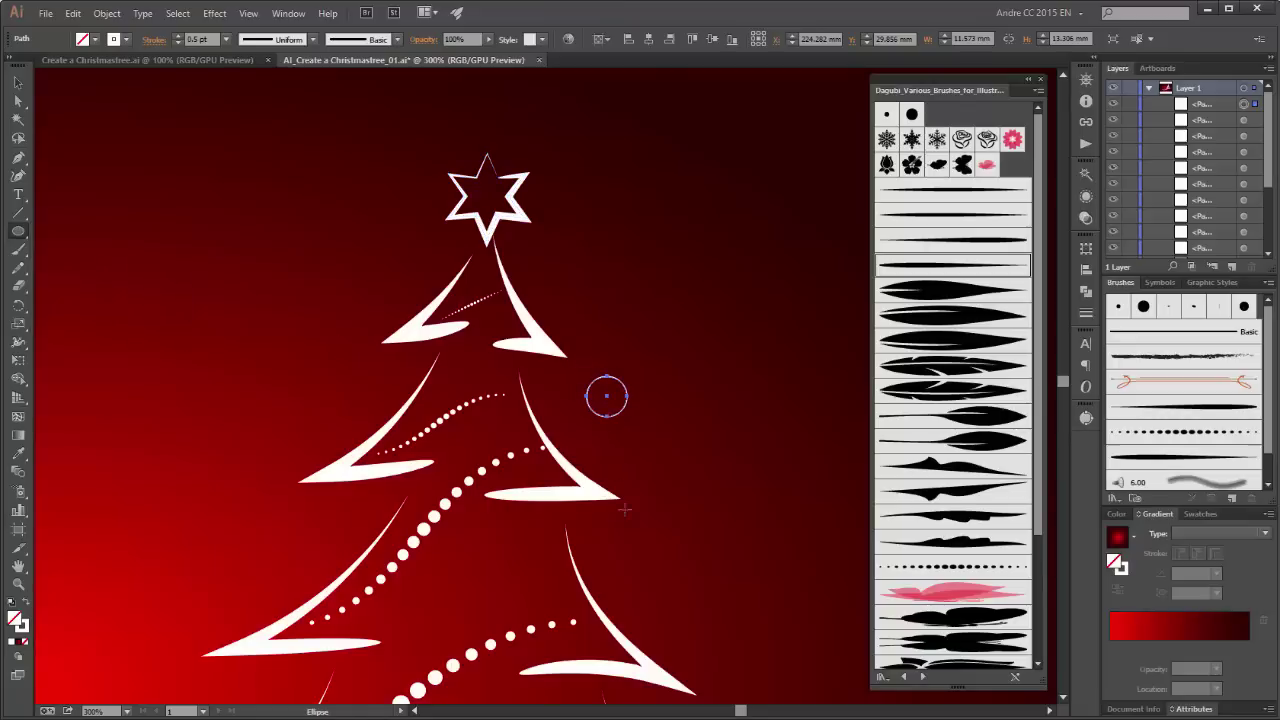
{"action": "left_click", "coordinate": [1191, 458]}
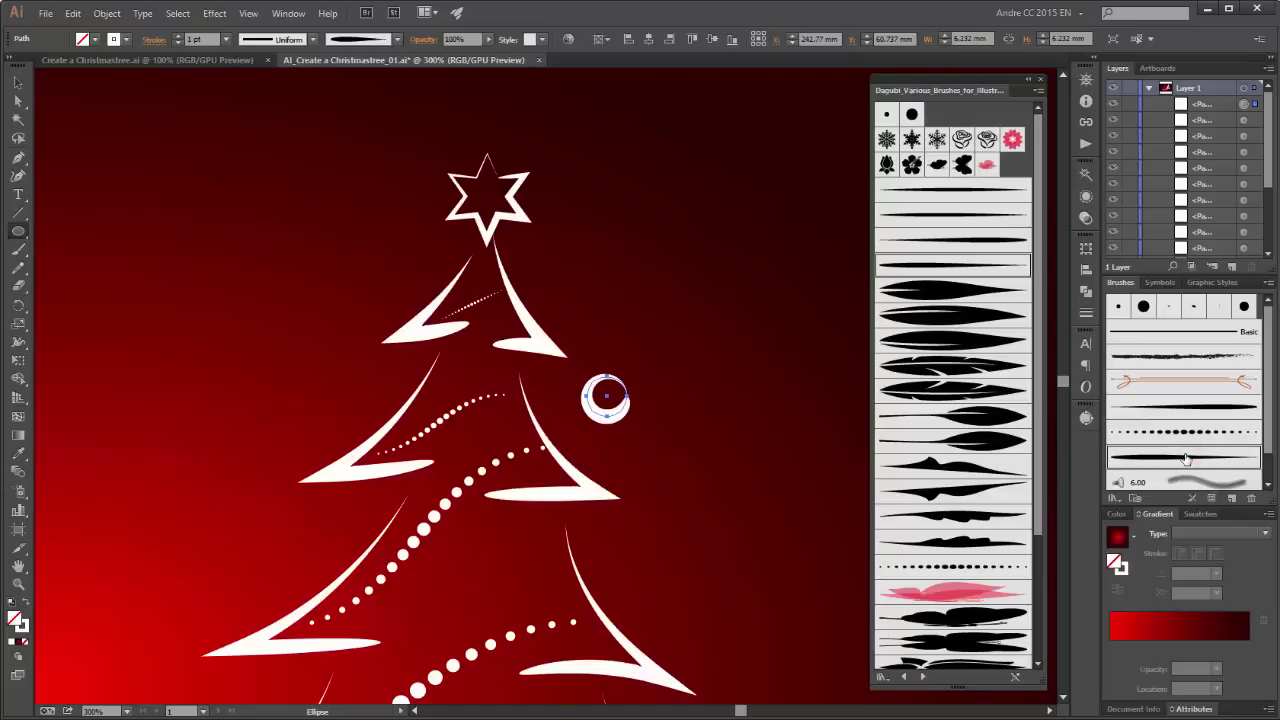
Step: Rotate the circle slightly, place it under the top tier's right branch tip, and set its stroke weight to 0.5 pt
{"action": "left_click", "coordinate": [18, 360]}
{"action": "left_click_drag", "start_coordinate": [661, 434], "coordinate": [584, 389]}
{"action": "left_click", "coordinate": [226, 40]}
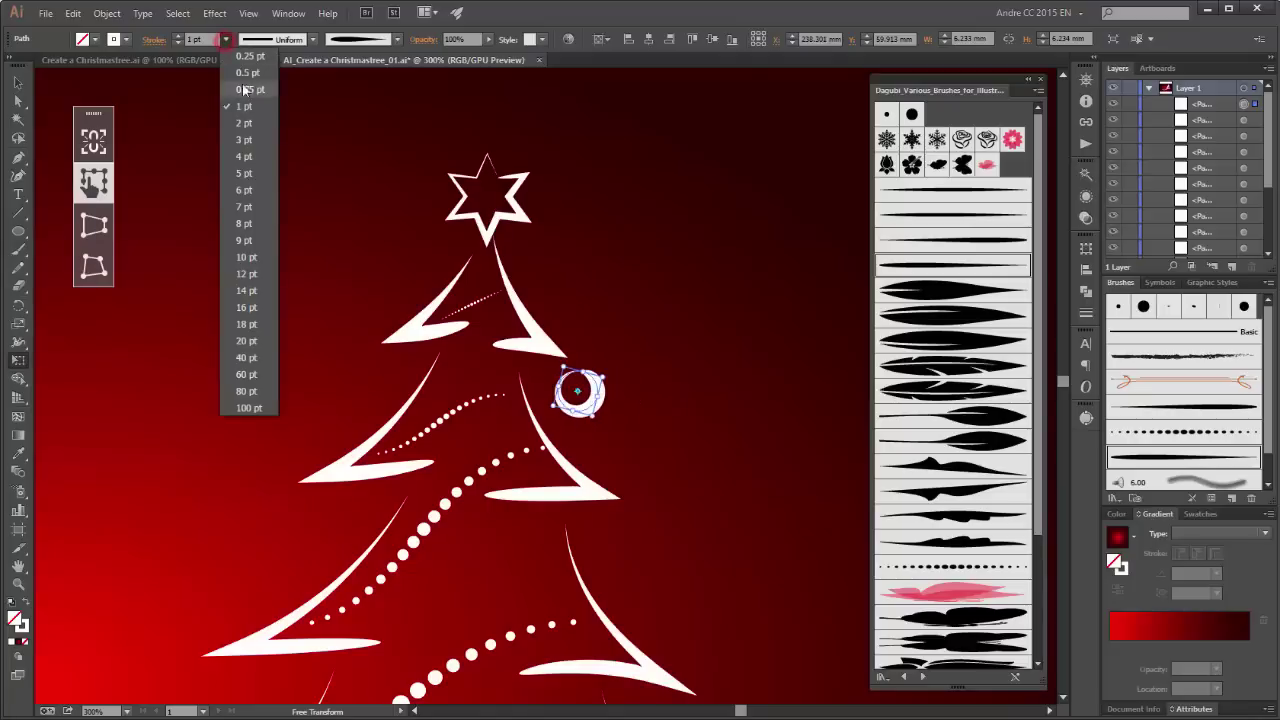
{"action": "left_click", "coordinate": [244, 72]}
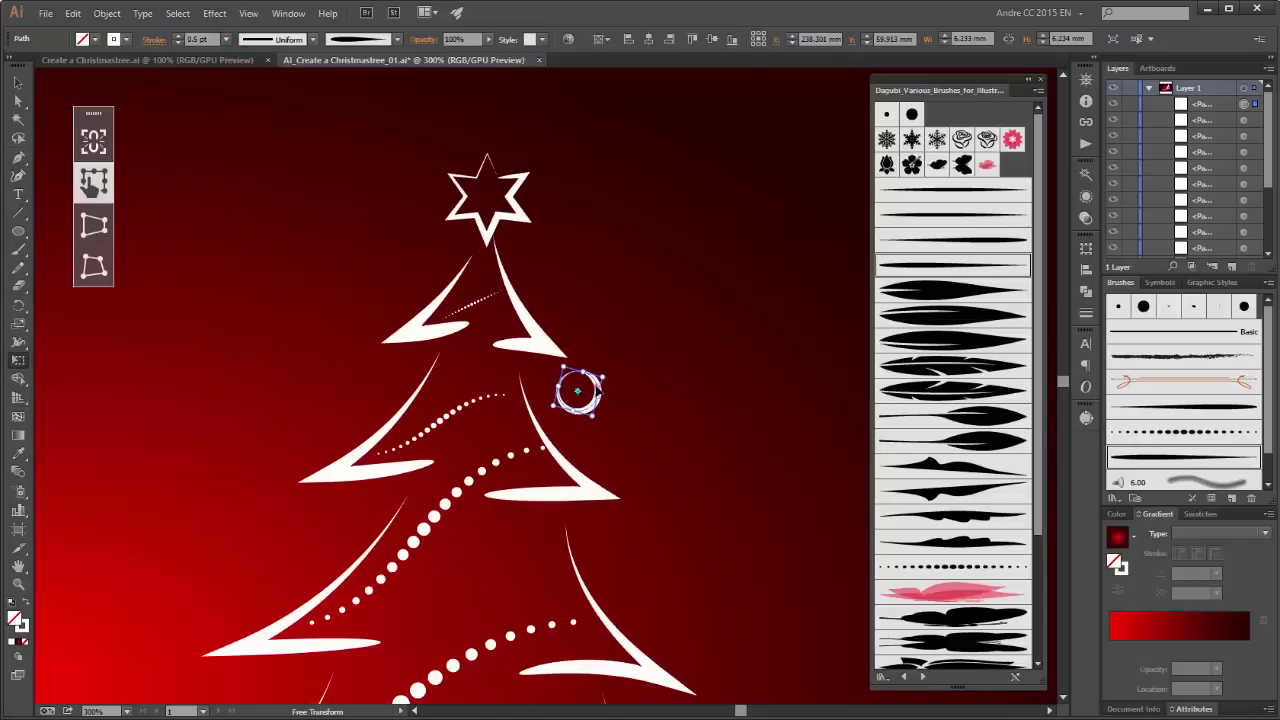
{"action": "left_click_drag", "start_coordinate": [578, 391], "coordinate": [576, 388]}
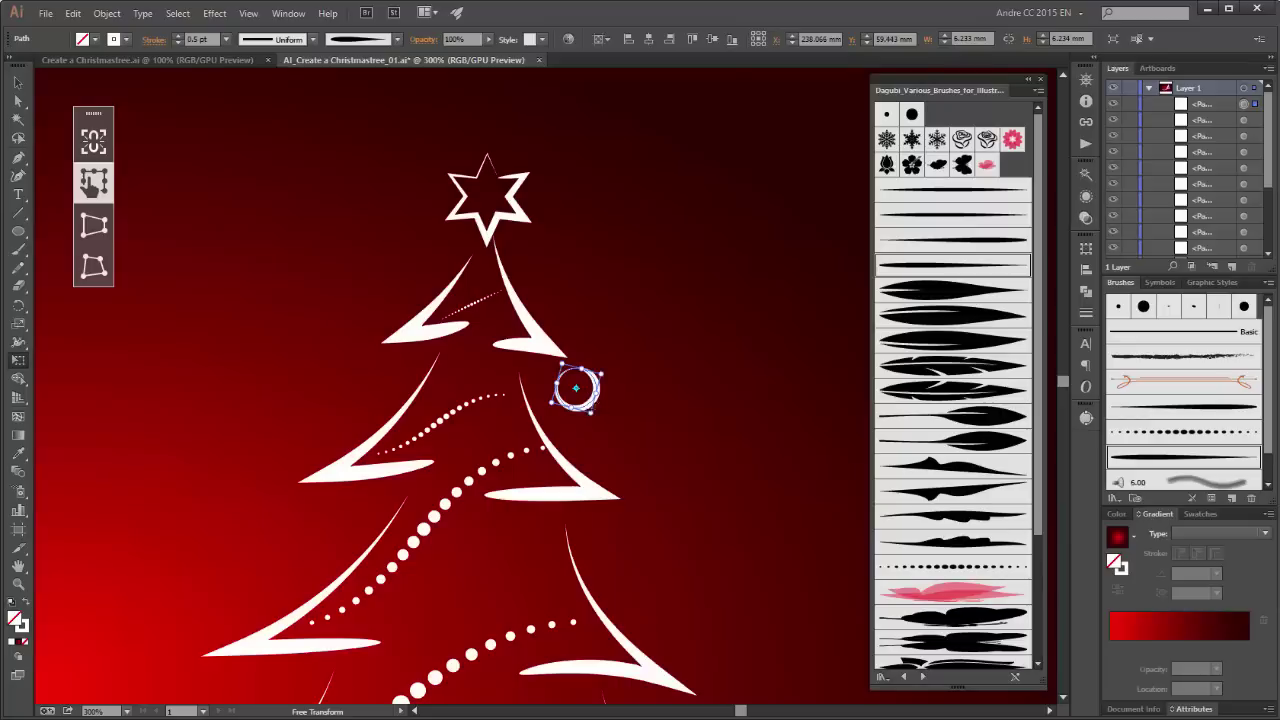
Step: Copy the bauble under the top tier's left tip, both second-tier tips and the third tier's right tip, enlarging the lower copies to about 7.2 mm
{"action": "left_click_drag", "start_coordinate": [576, 388], "coordinate": [645, 553]}
{"action": "left_click_drag", "start_coordinate": [718, 532], "coordinate": [705, 256]}
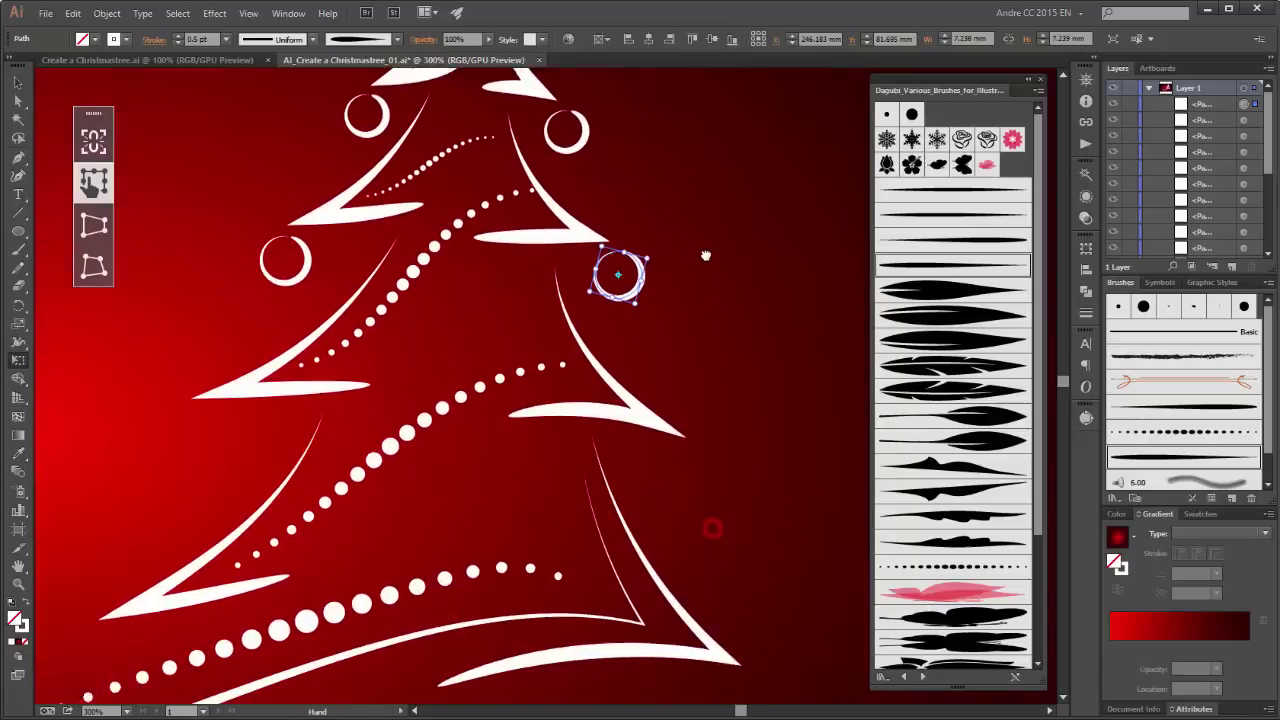
{"action": "left_click_drag", "start_coordinate": [628, 255], "coordinate": [706, 430]}
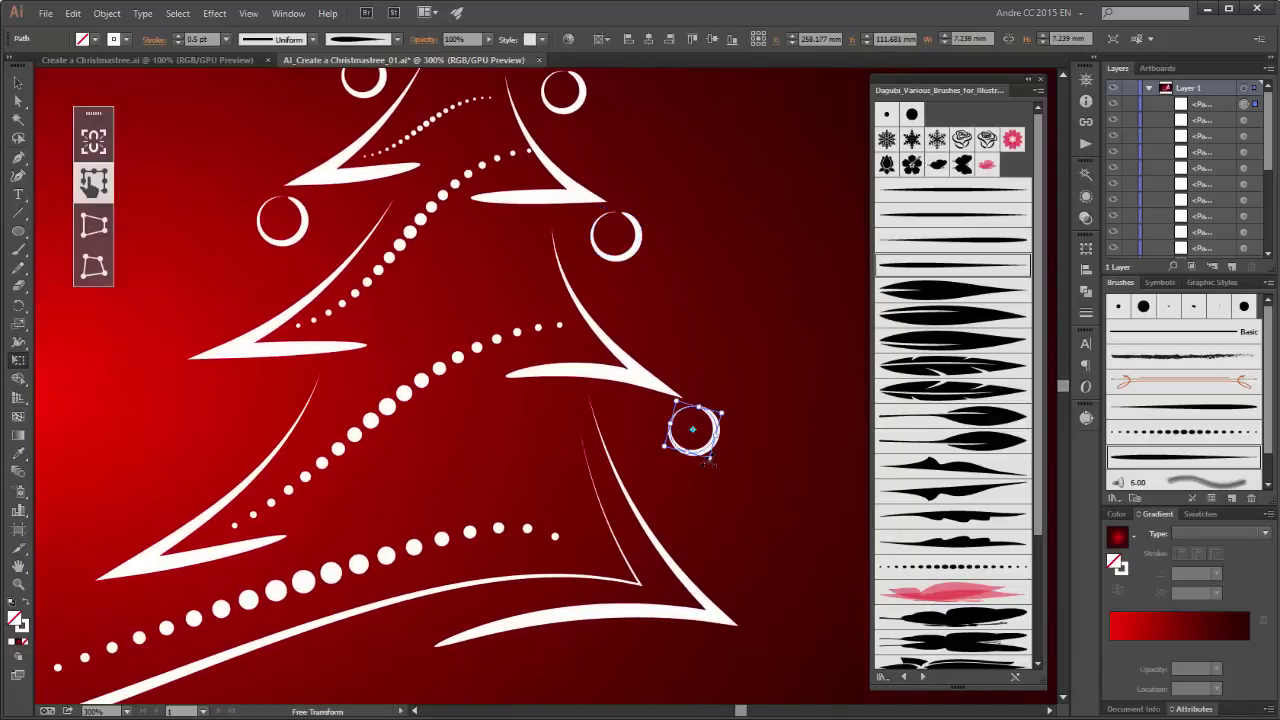
Step: Enlarge the third tier's right bauble to about 8.8 mm with a 0.75 pt stroke, and copy it under that tier's left tip
{"action": "left_click_drag", "start_coordinate": [710, 462], "coordinate": [728, 470]}
{"action": "left_click", "coordinate": [225, 45]}
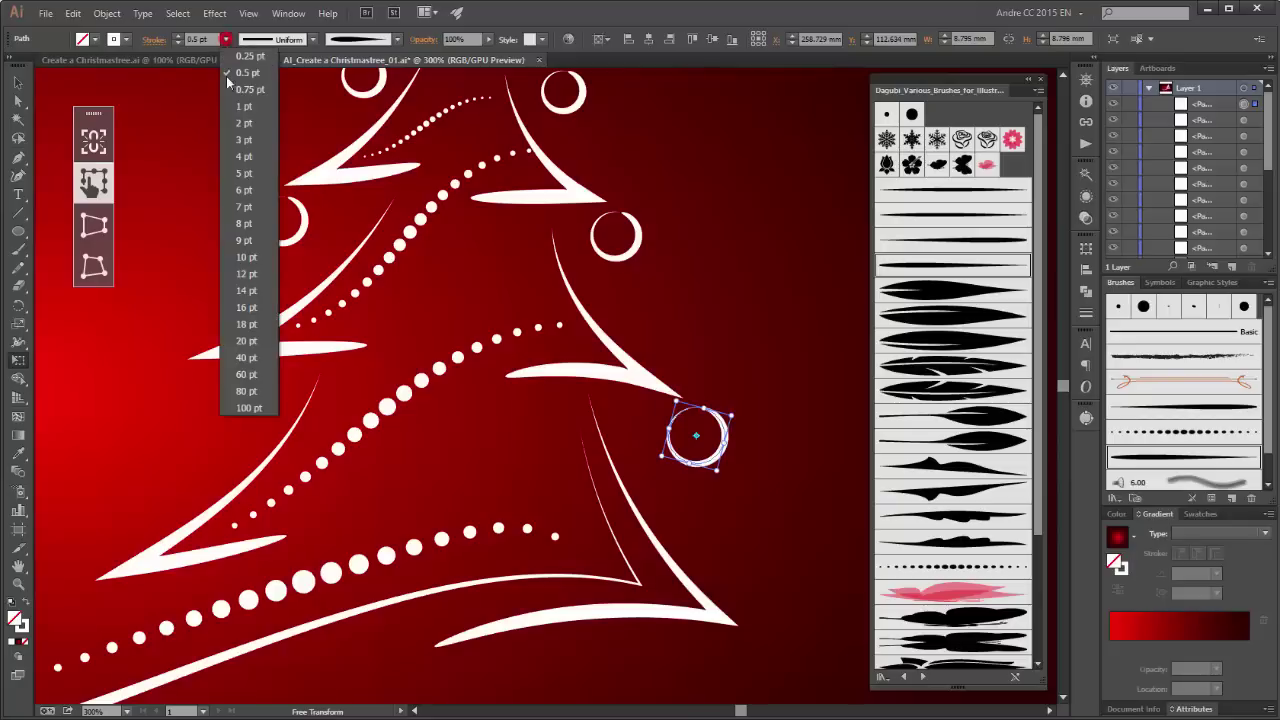
{"action": "left_click", "coordinate": [240, 90]}
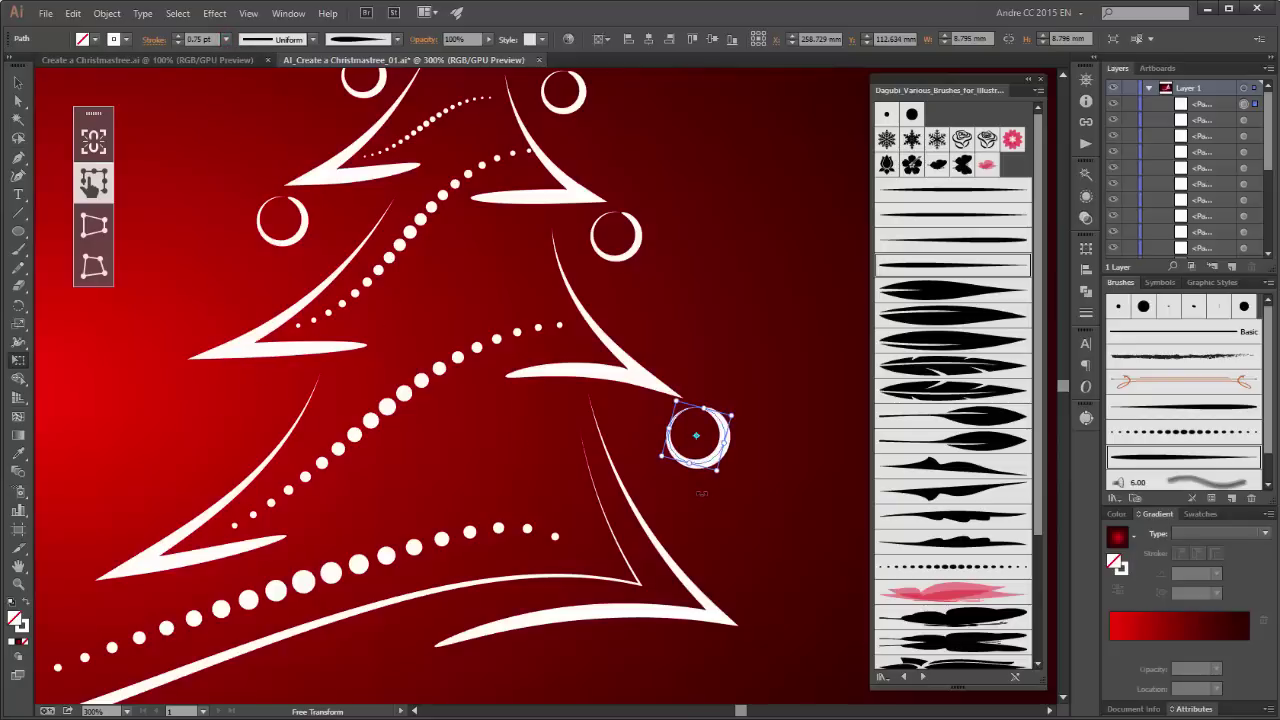
{"action": "key", "text": "ctrl"}
{"action": "left_click_drag", "start_coordinate": [712, 458], "coordinate": [198, 432]}
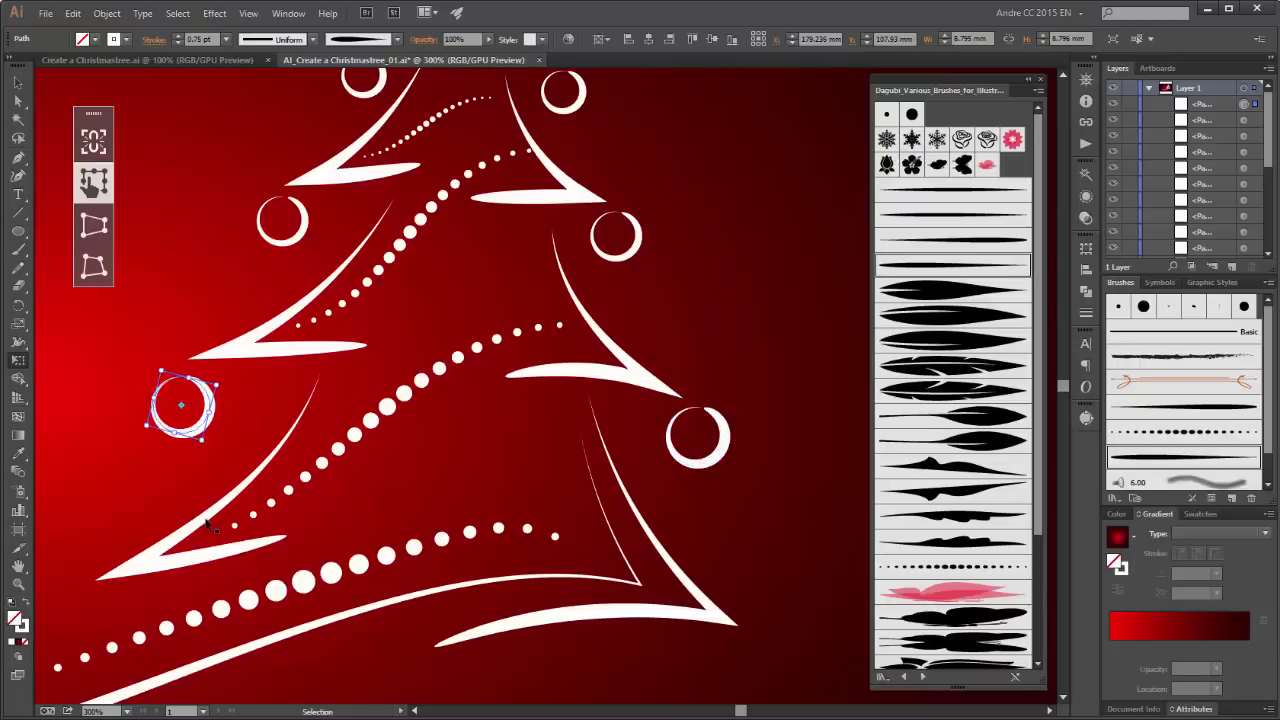
{"action": "key", "text": "ctrl+0"}
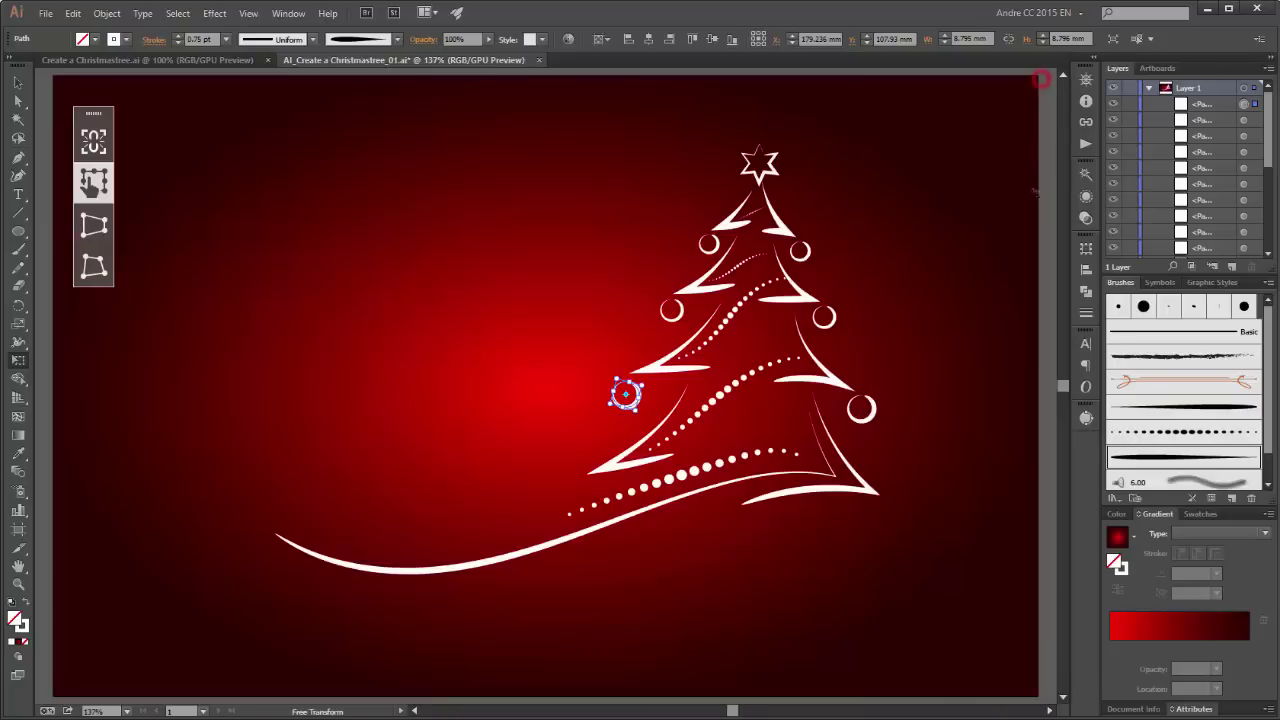
Step: Close the Dagubi brush library, and select all artwork on Layer 1 while locking the background rectangle out of the selection
{"action": "left_click", "coordinate": [1040, 78]}
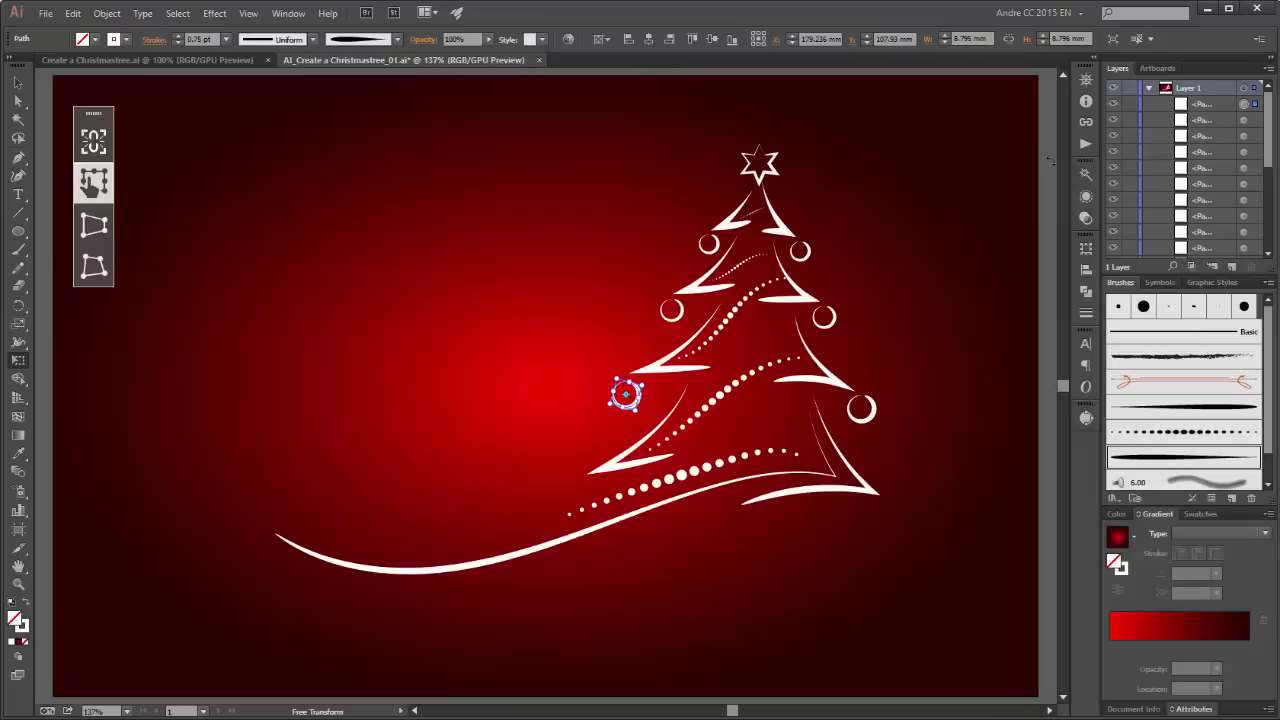
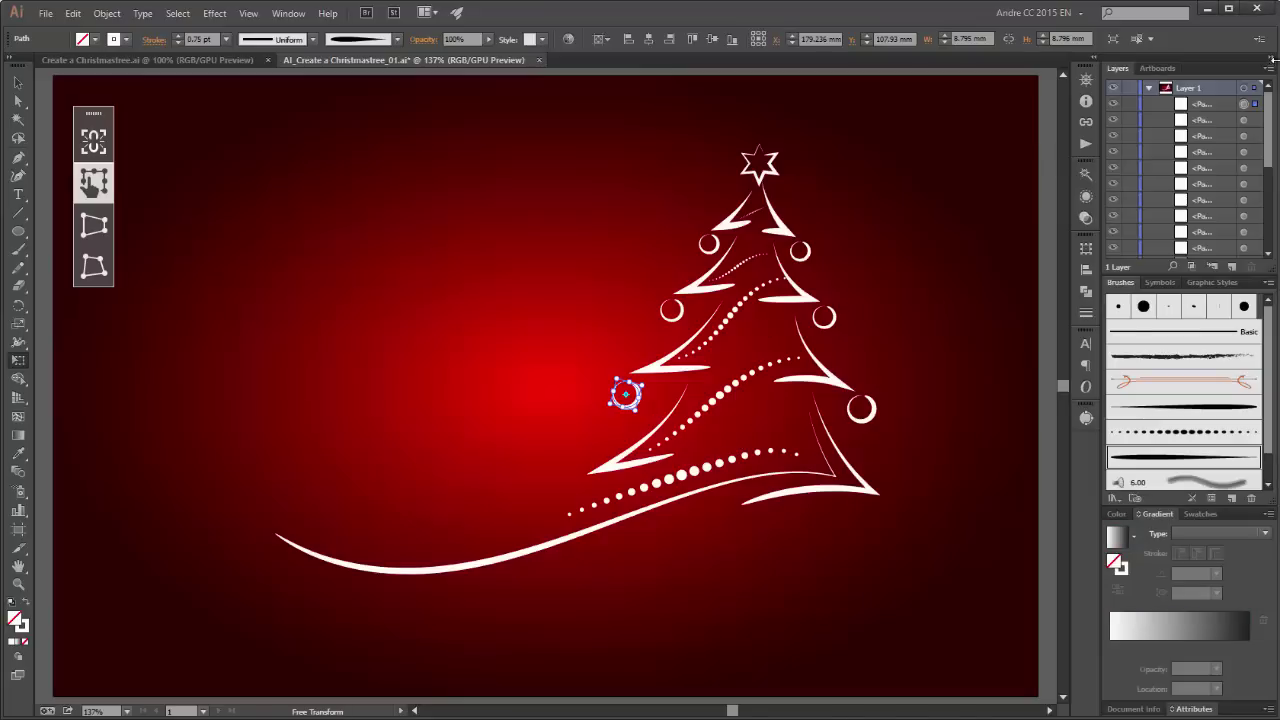
{"action": "left_click", "coordinate": [1245, 89]}
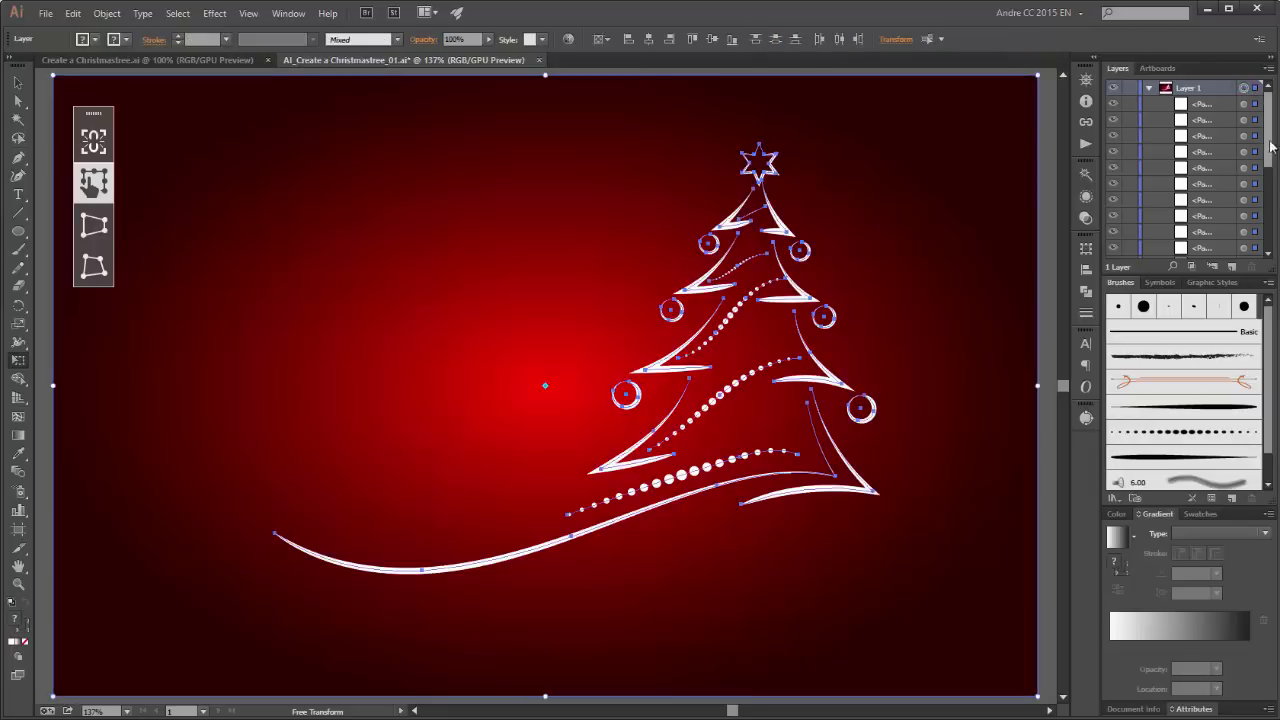
{"action": "left_click_drag", "start_coordinate": [1266, 120], "coordinate": [1272, 234]}
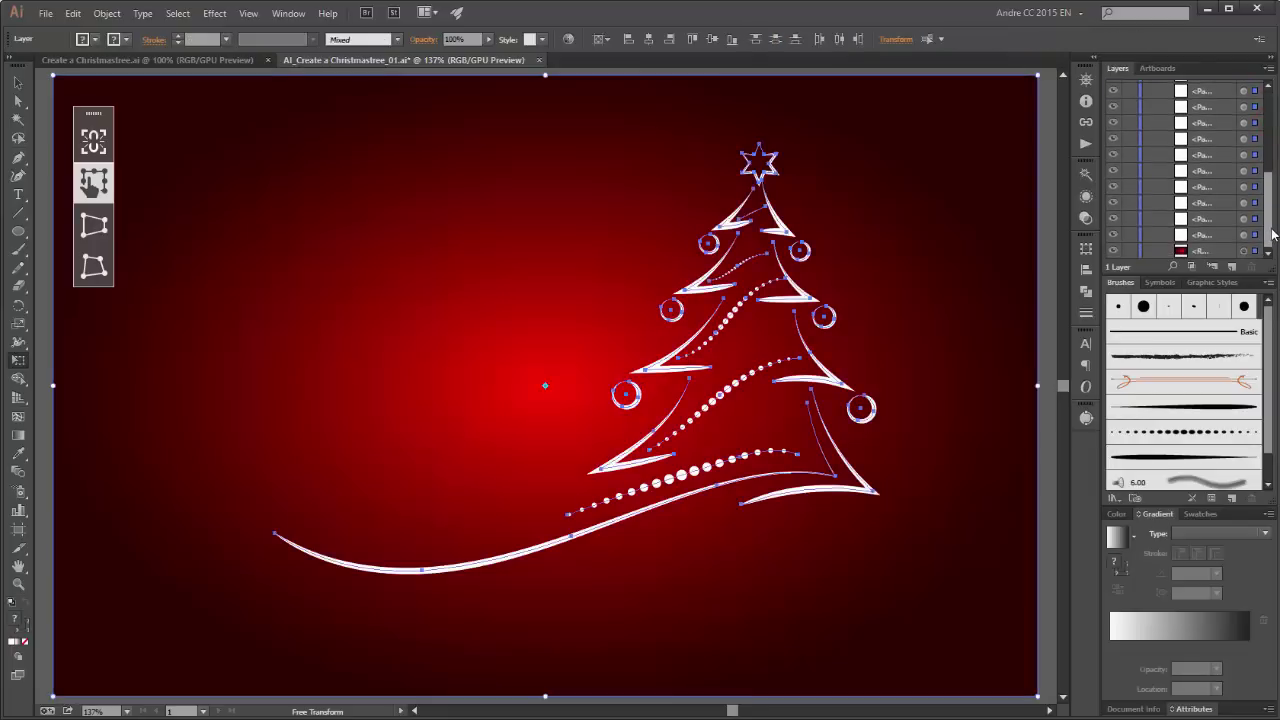
{"action": "left_click", "coordinate": [1130, 252]}
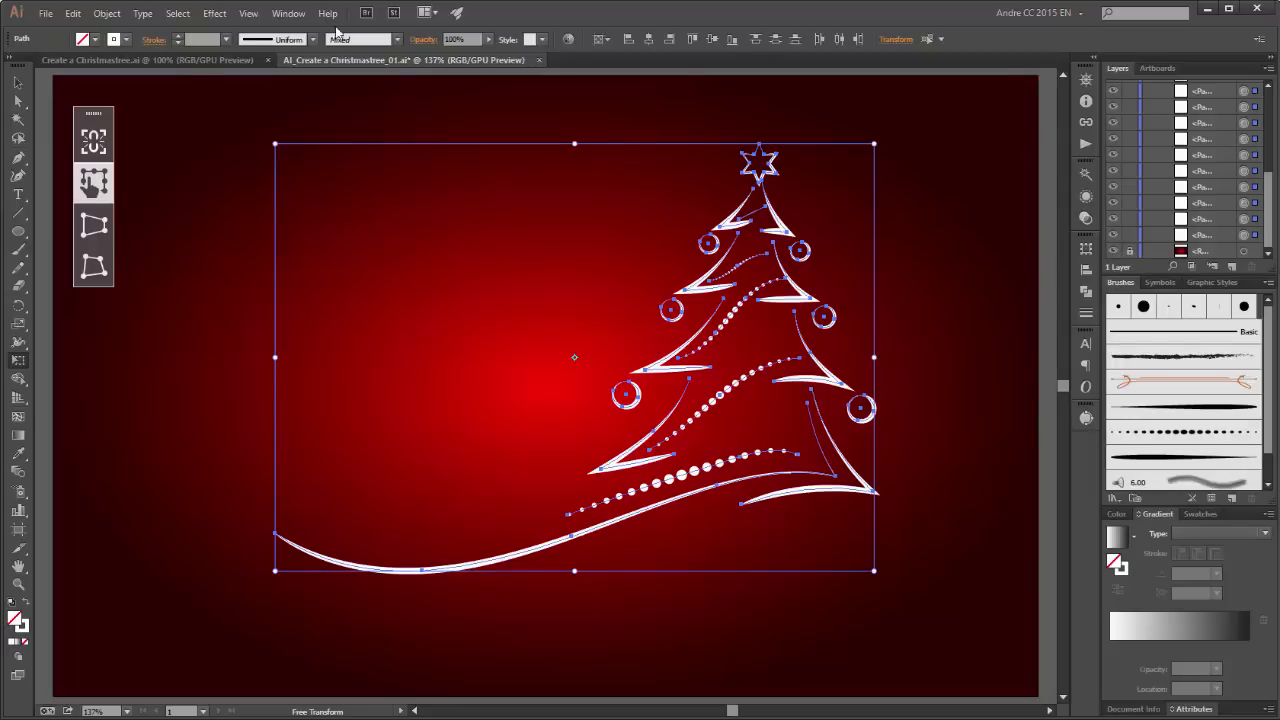
Step: Group all the selected tree artwork, and toggle the group's visibility off and on to check it
{"action": "left_click", "coordinate": [107, 13]}
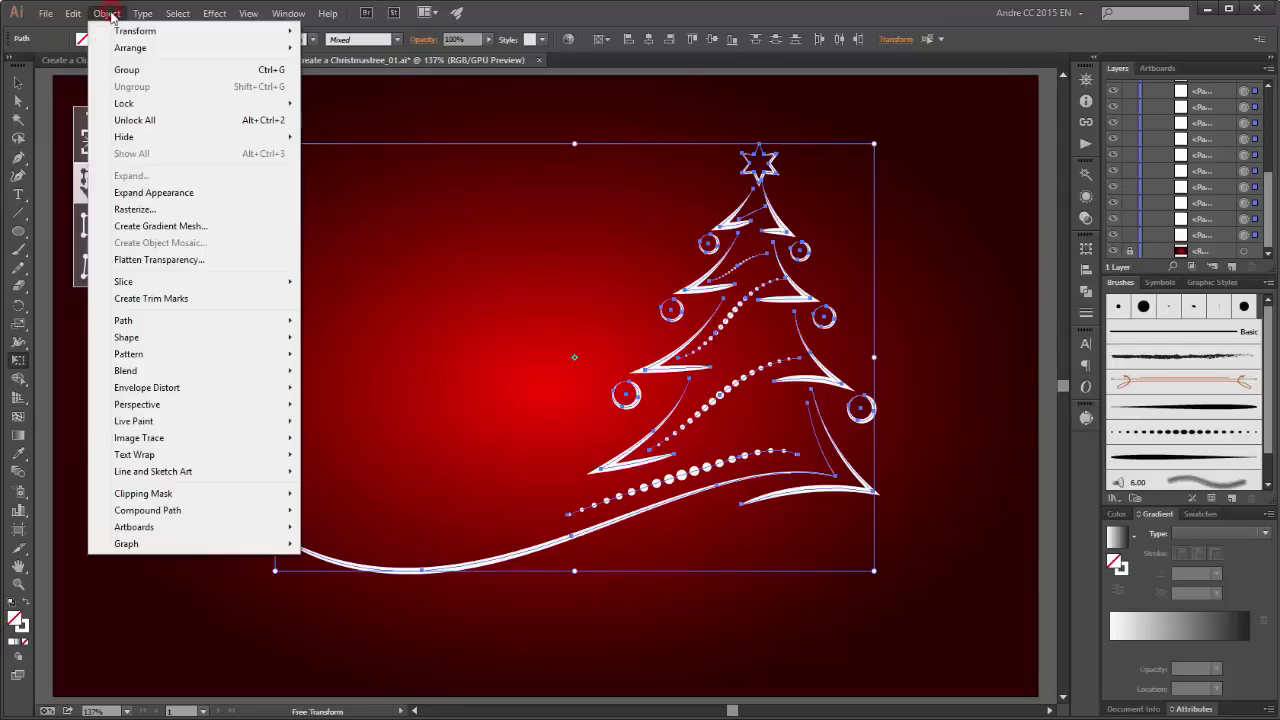
{"action": "left_click", "coordinate": [131, 72]}
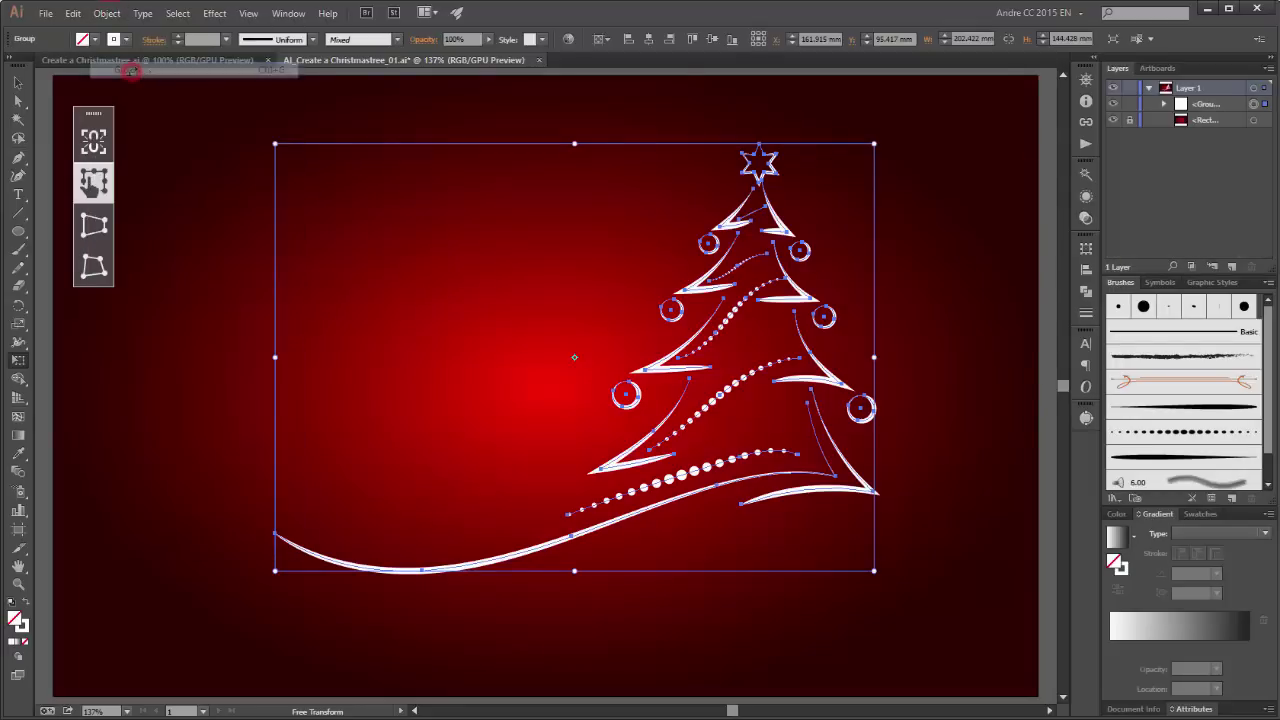
{"action": "left_click", "coordinate": [1112, 103]}
{"action": "left_click", "coordinate": [1112, 103]}
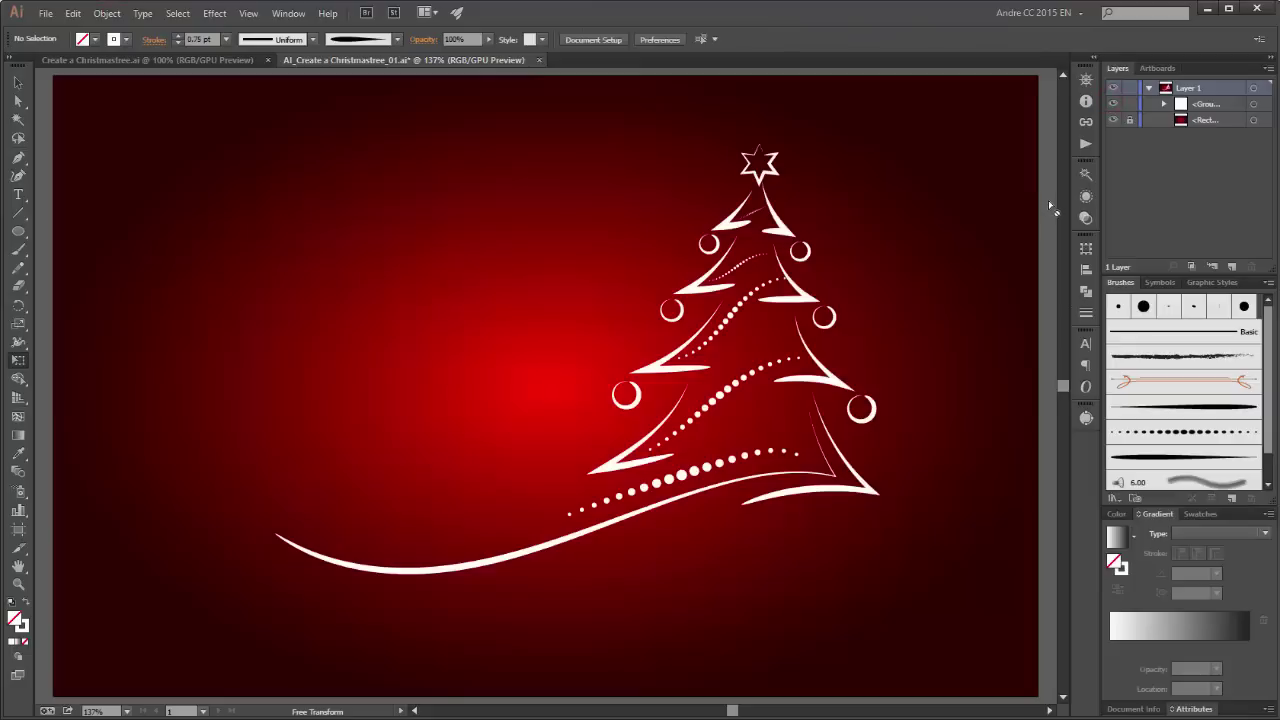
Step: Draw a white rectangle without stroke, about 338 by 62 mm, across the full width of the artboard's lower part
{"action": "key", "text": "m"}
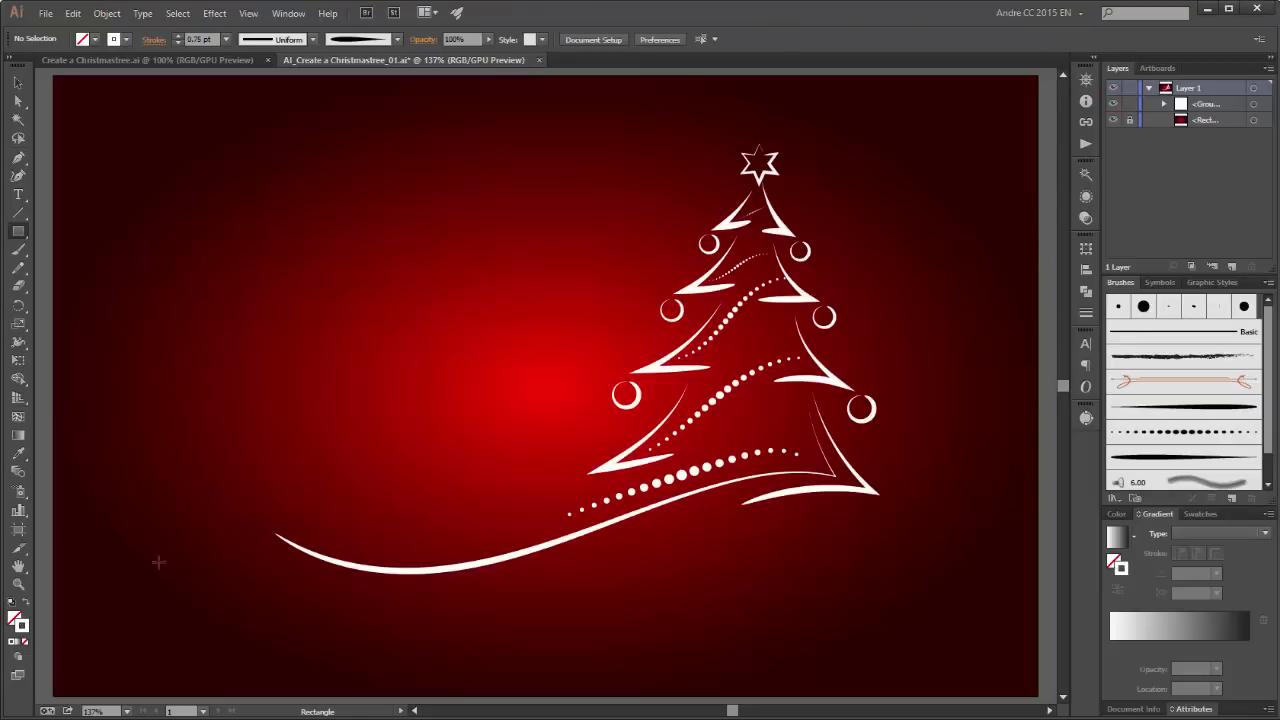
{"action": "left_click_drag", "start_coordinate": [18, 231], "coordinate": [59, 229]}
{"action": "left_click", "coordinate": [1118, 514]}
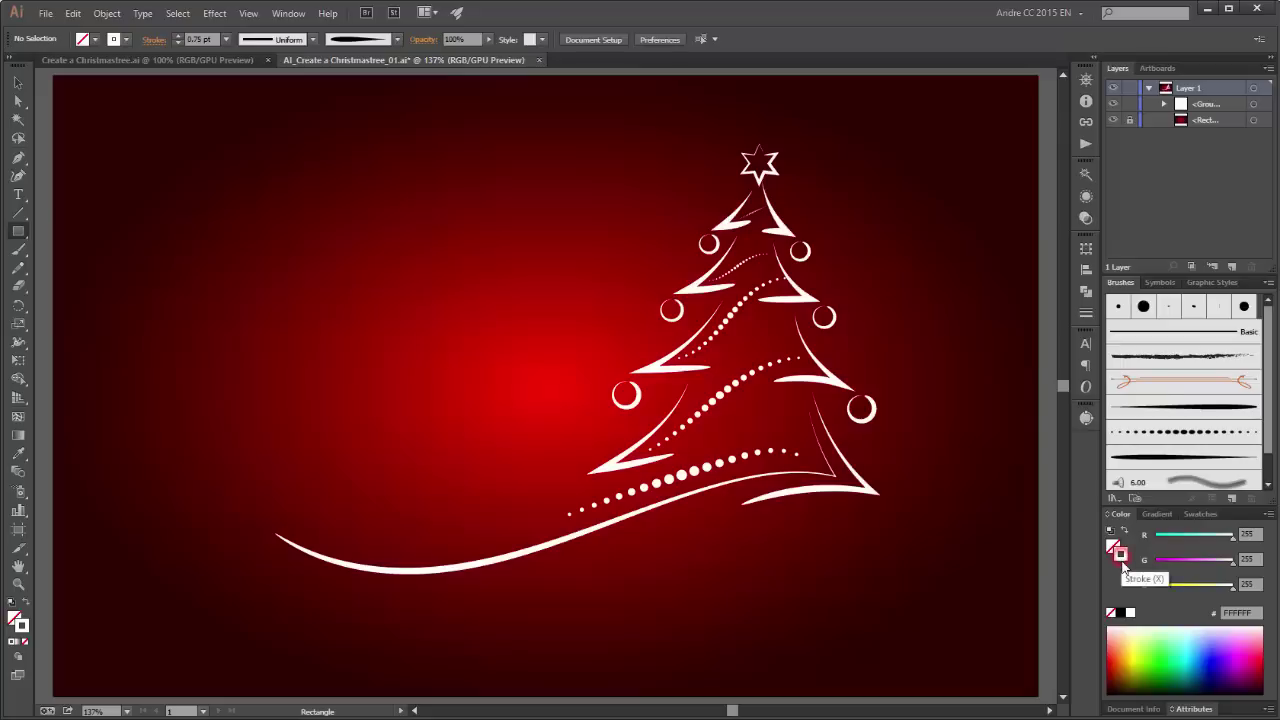
{"action": "left_click", "coordinate": [1110, 612]}
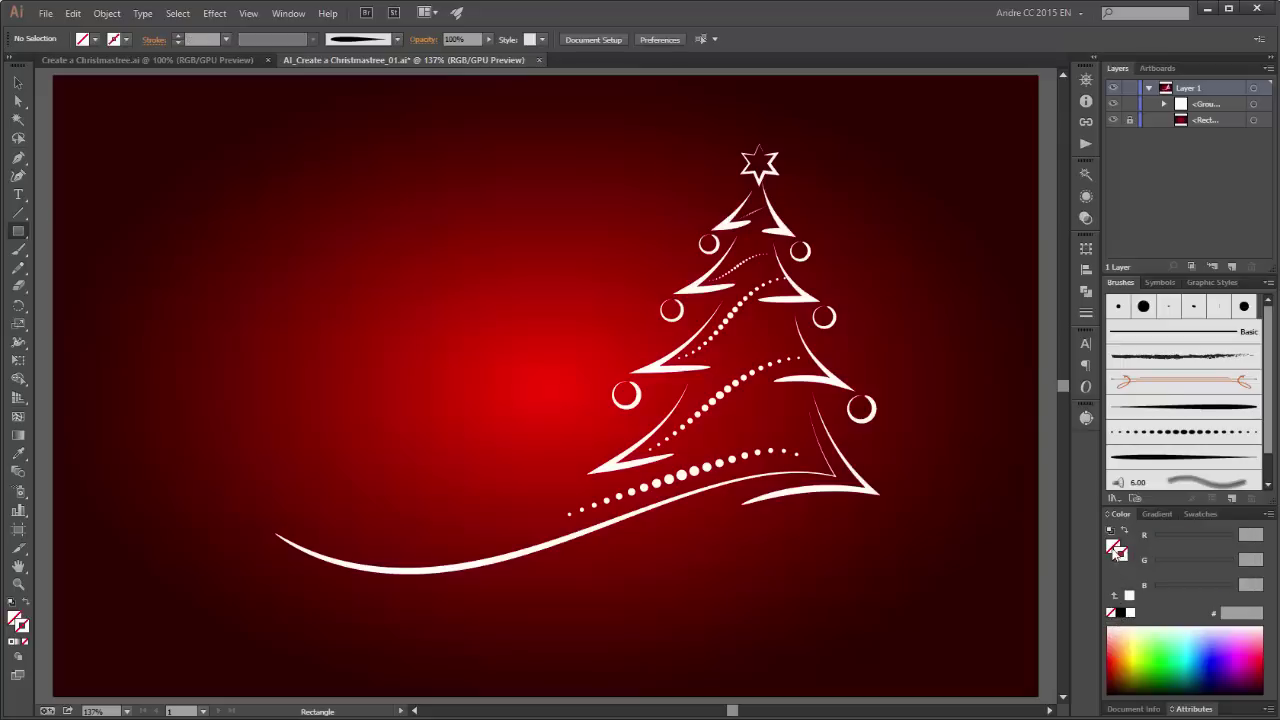
{"action": "left_click", "coordinate": [1130, 613]}
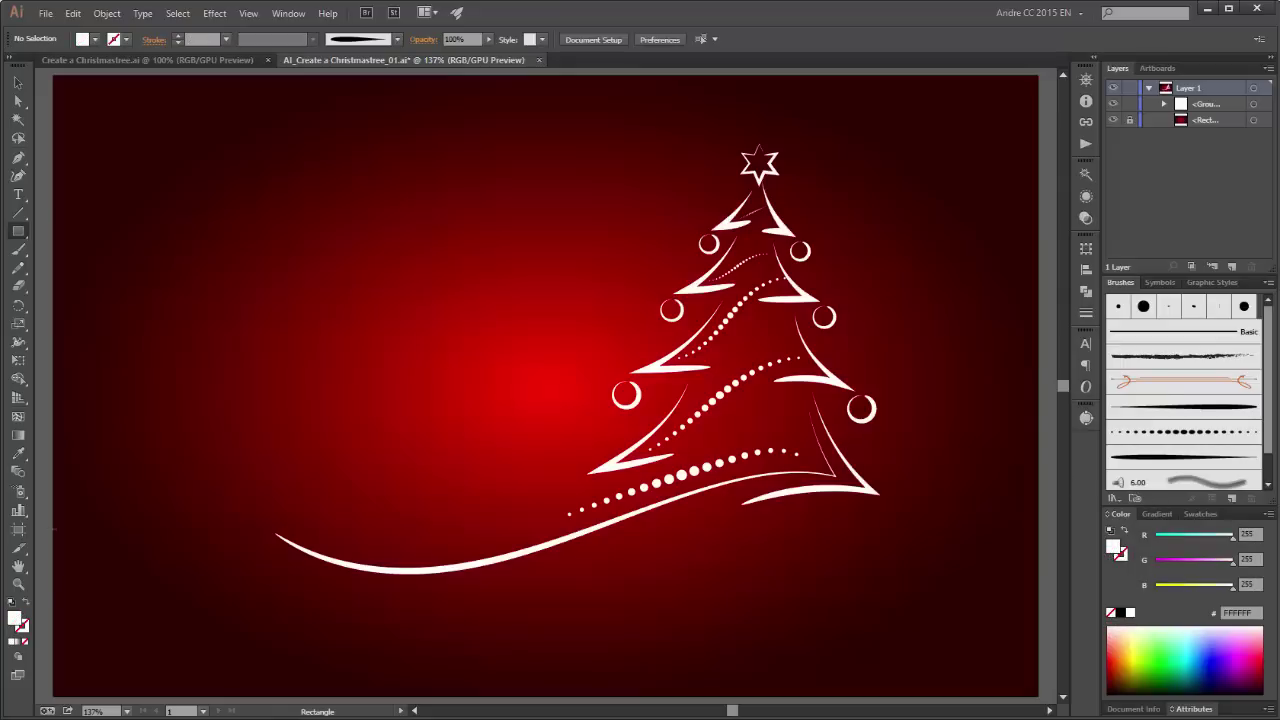
{"action": "left_click_drag", "start_coordinate": [44, 514], "coordinate": [1044, 698]}
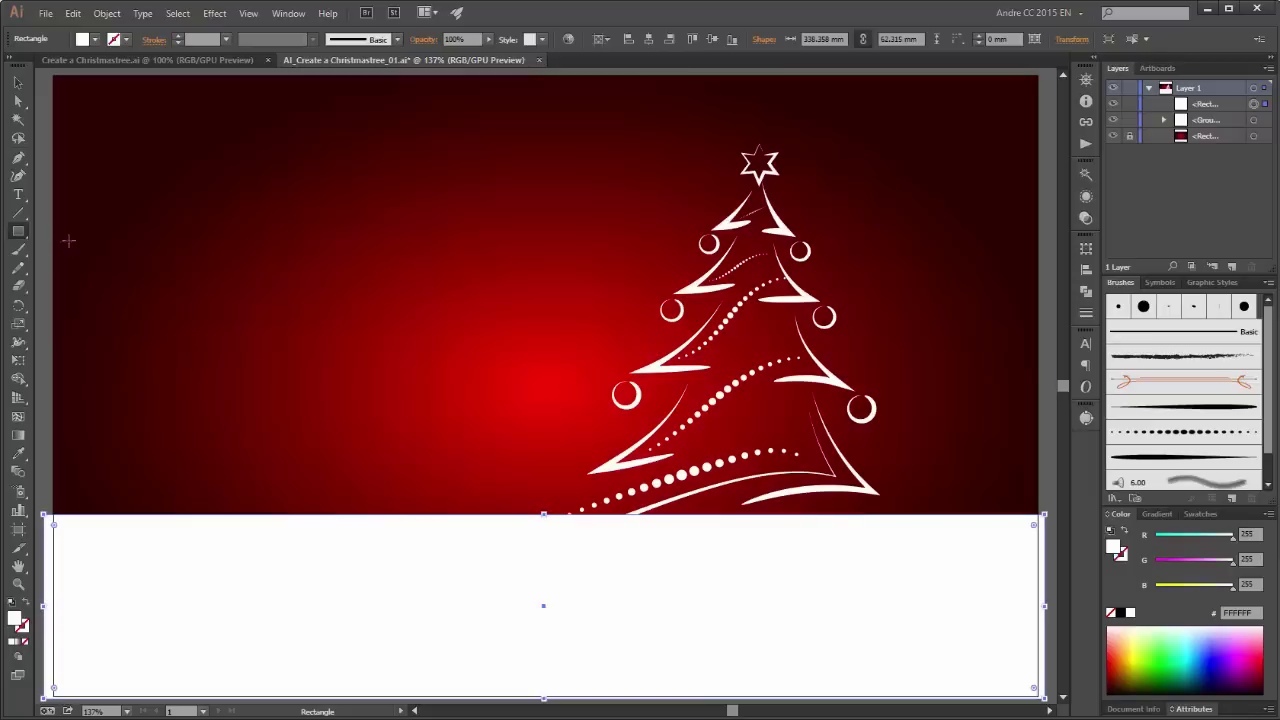
Step: Add an anchor point on the white rectangle's upper edge left of the tree and pull it down into a valley
{"action": "left_click", "coordinate": [19, 158]}
{"action": "left_click_drag", "start_coordinate": [20, 160], "coordinate": [117, 181]}
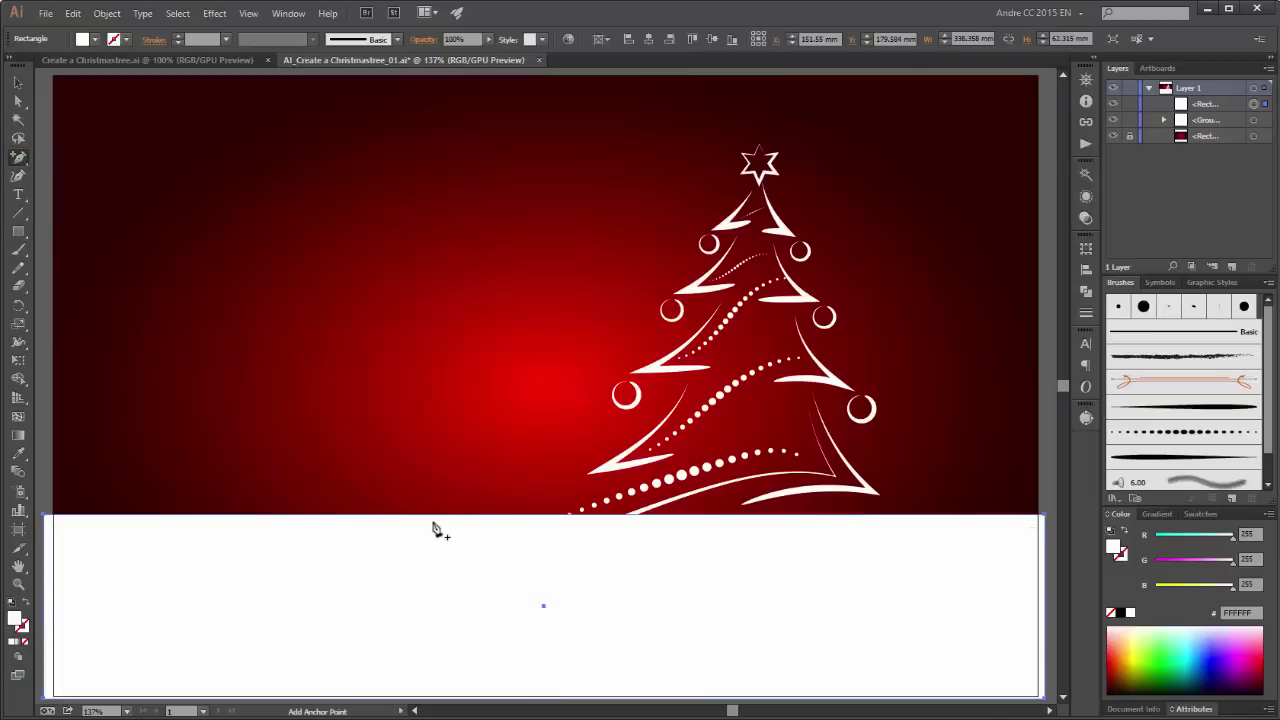
{"action": "left_click", "coordinate": [356, 514]}
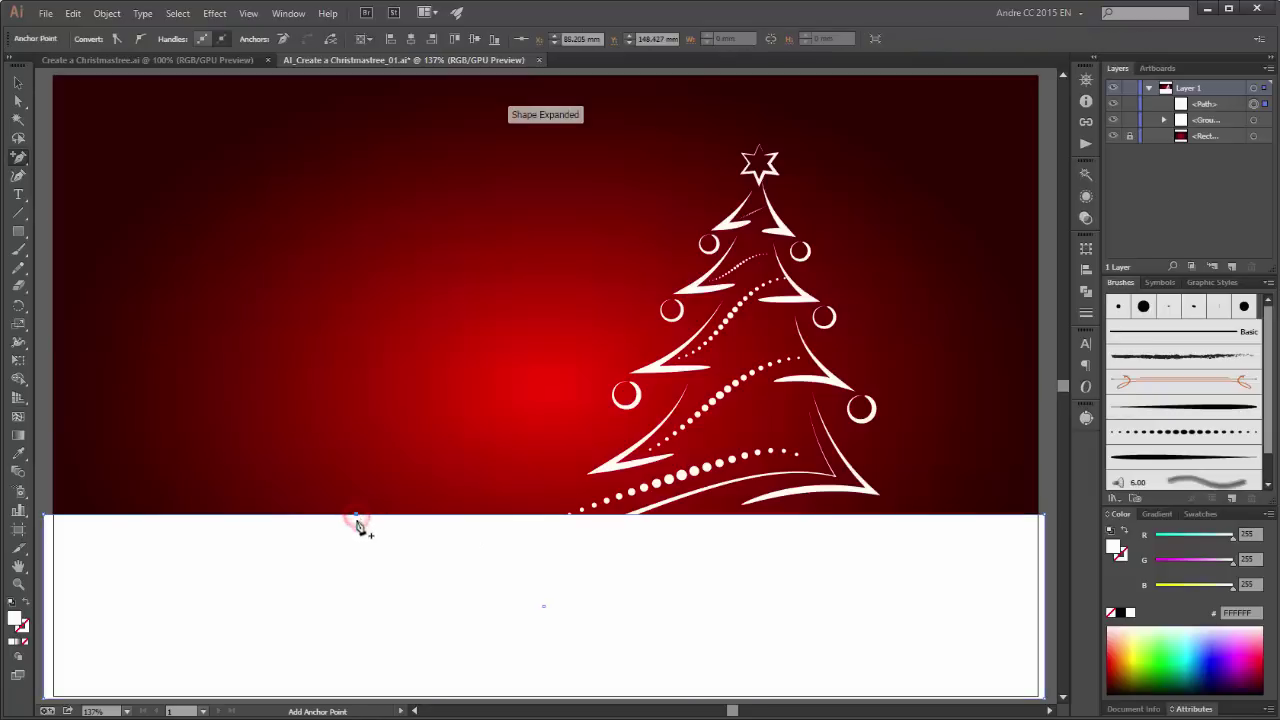
{"action": "left_click", "coordinate": [18, 101]}
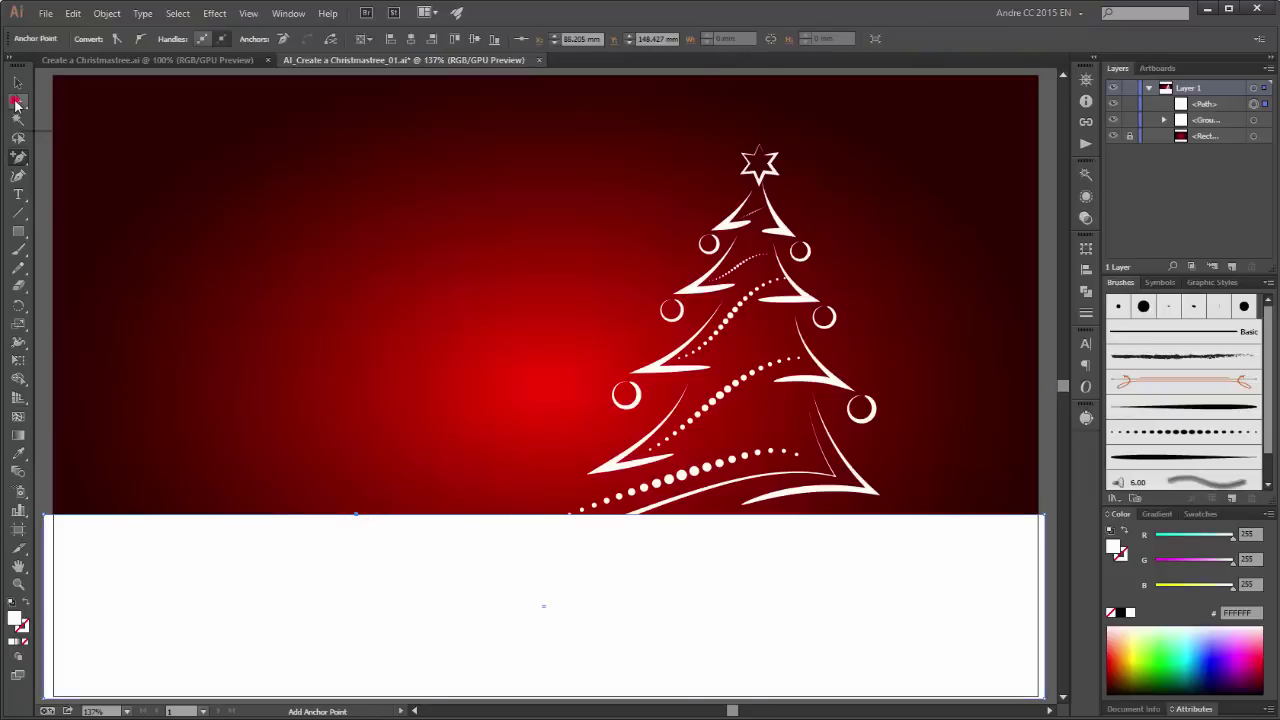
{"action": "left_click_drag", "start_coordinate": [357, 516], "coordinate": [304, 597]}
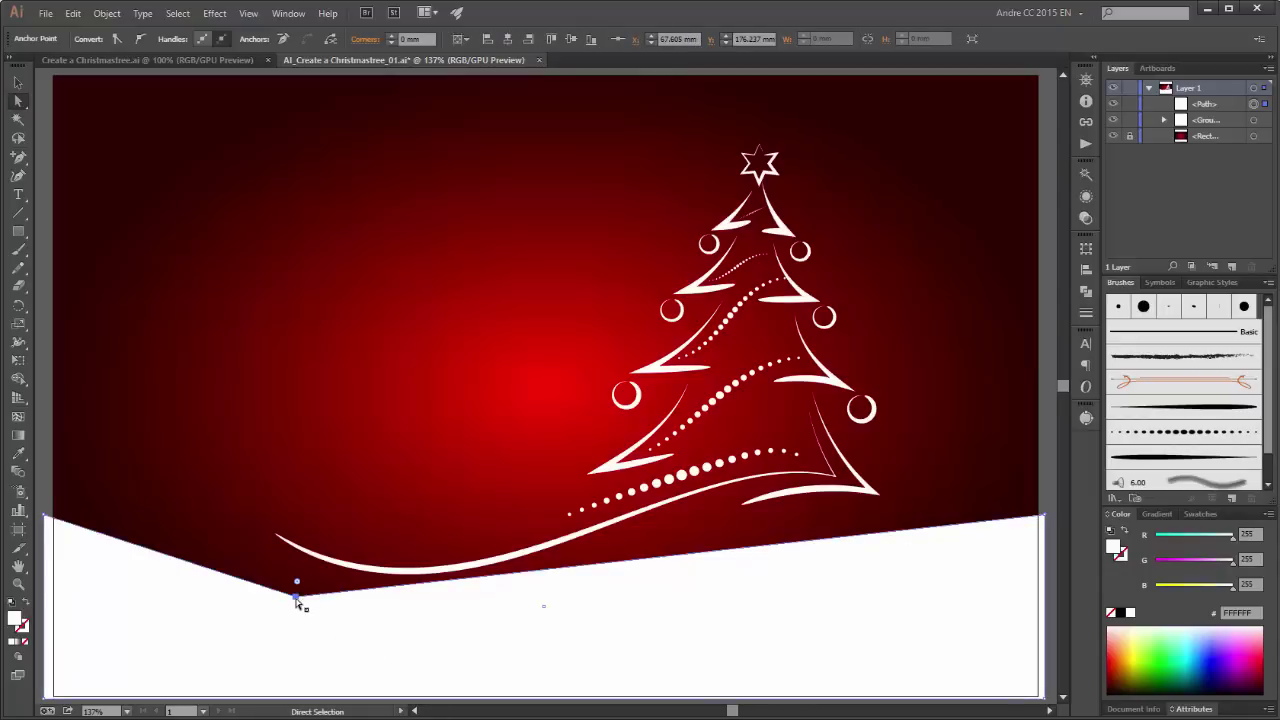
Step: Convert the valley point to smooth, lengthen both its handles, and shift the point slightly right and up
{"action": "left_click", "coordinate": [141, 39]}
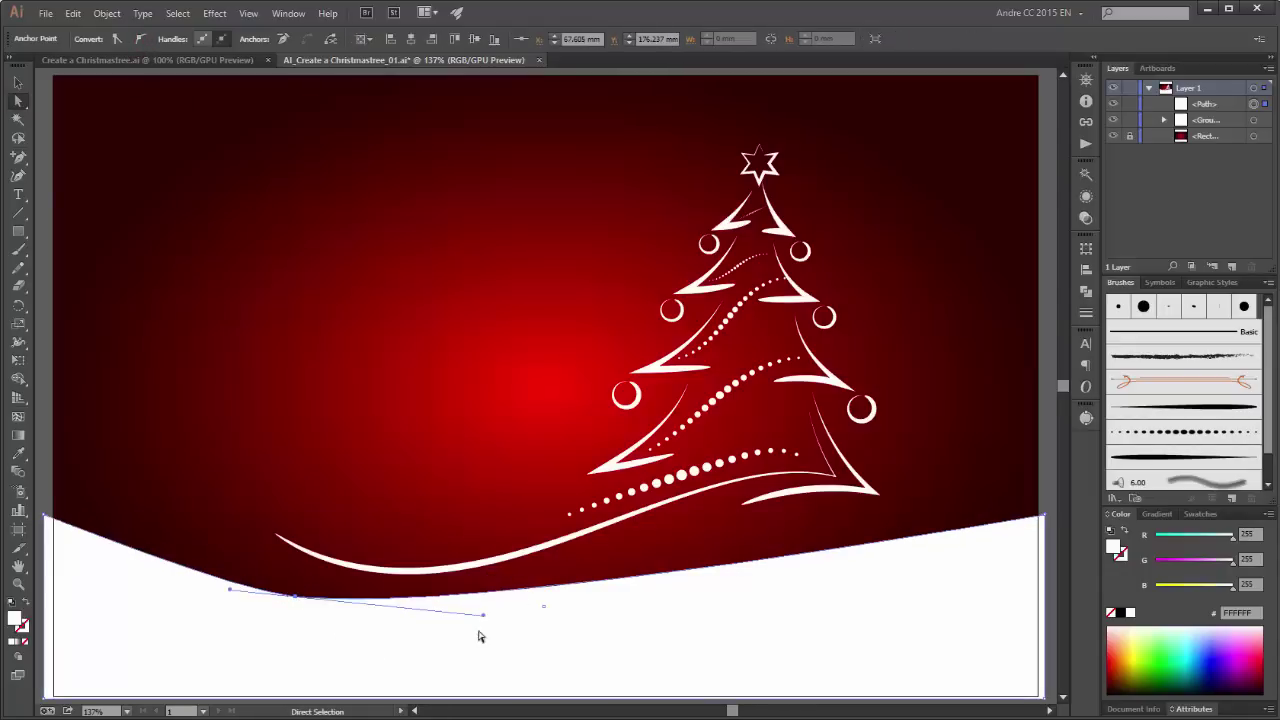
{"action": "left_click_drag", "start_coordinate": [484, 615], "coordinate": [567, 619]}
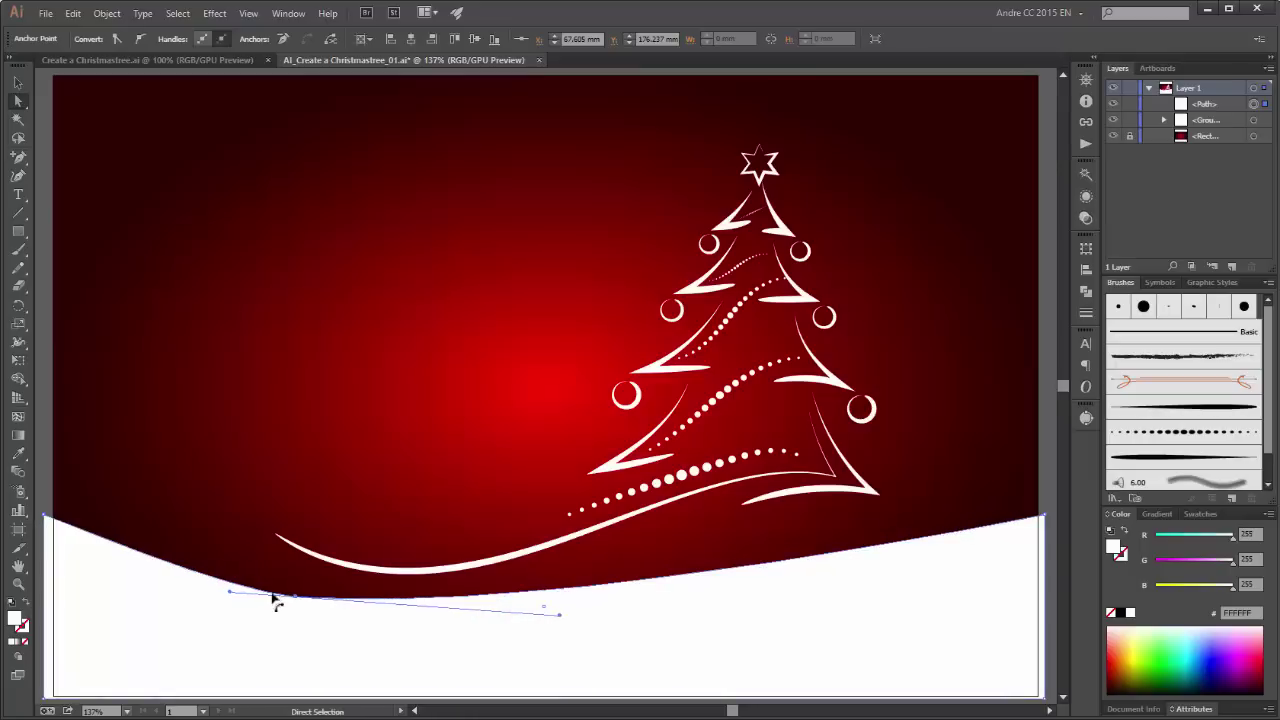
{"action": "left_click_drag", "start_coordinate": [227, 594], "coordinate": [171, 590]}
{"action": "left_click_drag", "start_coordinate": [292, 600], "coordinate": [318, 587]}
Step: Add a second anchor point on the hill's edge, raise it beneath the tree, and adjust the valley point to smooth the slope between them
{"action": "left_click", "coordinate": [18, 158]}
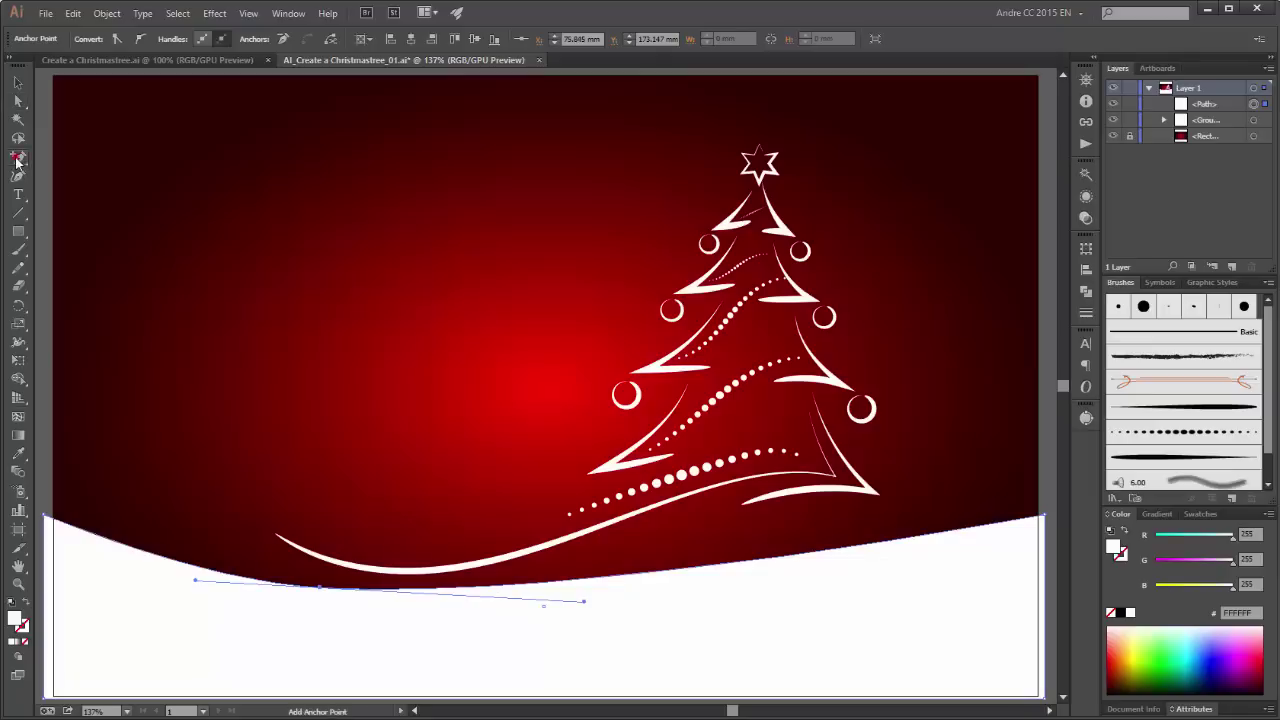
{"action": "left_click", "coordinate": [773, 559]}
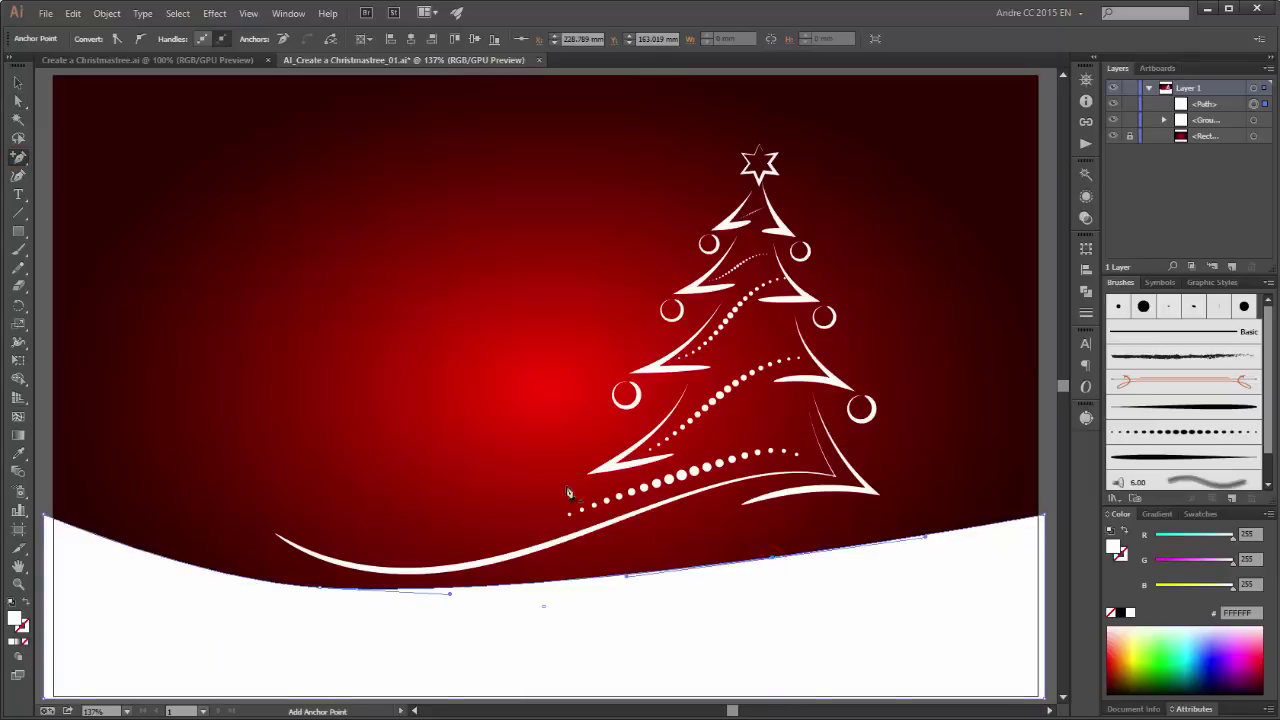
{"action": "key", "text": "a"}
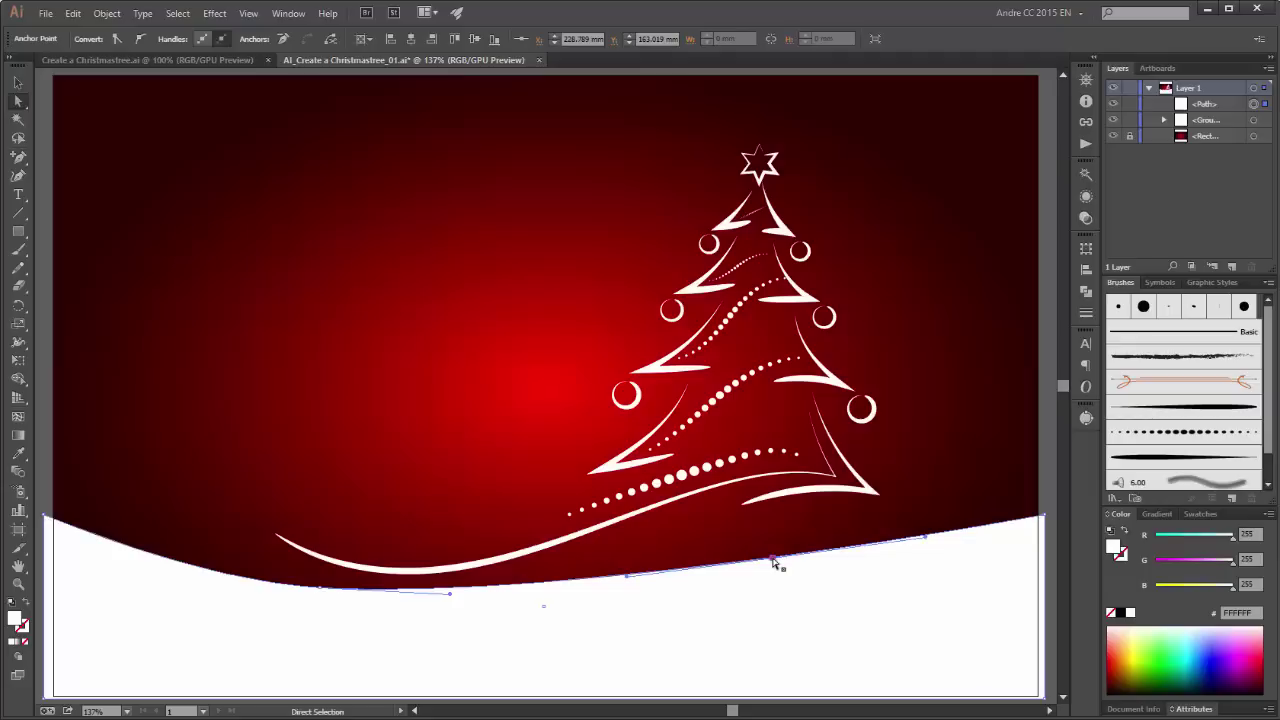
{"action": "left_click_drag", "start_coordinate": [773, 557], "coordinate": [749, 514]}
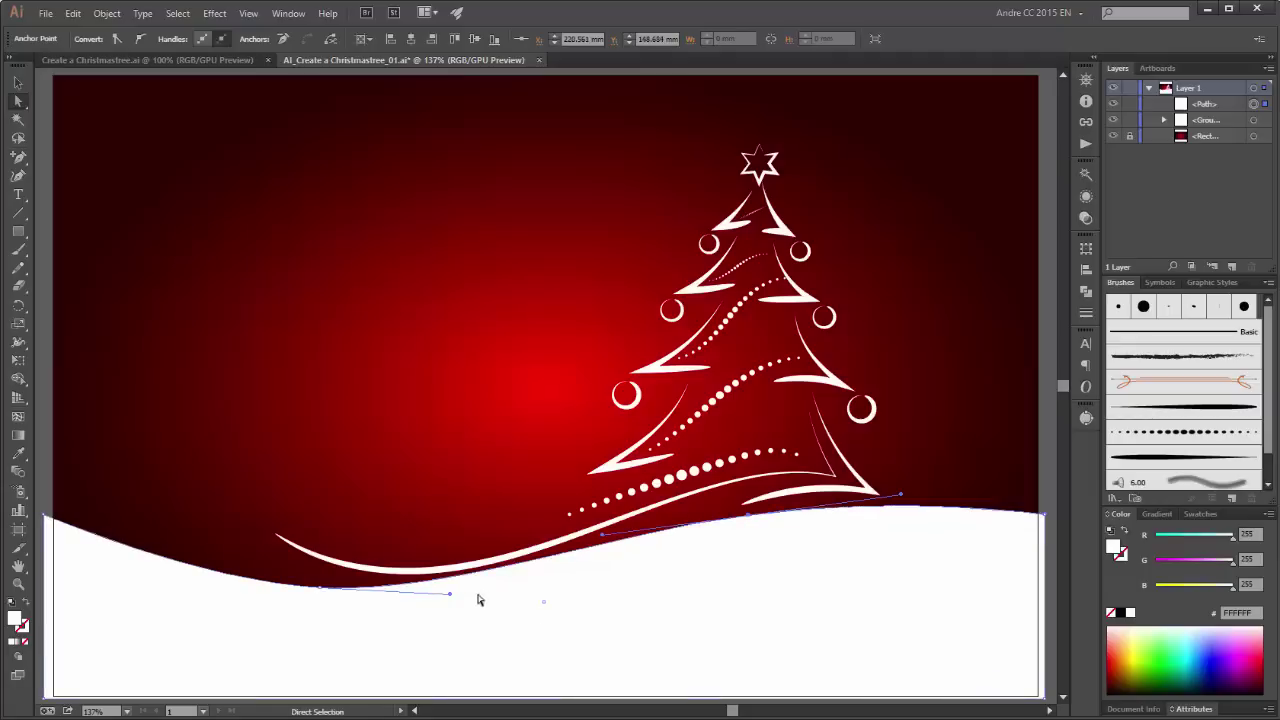
{"action": "left_click_drag", "start_coordinate": [449, 597], "coordinate": [531, 596]}
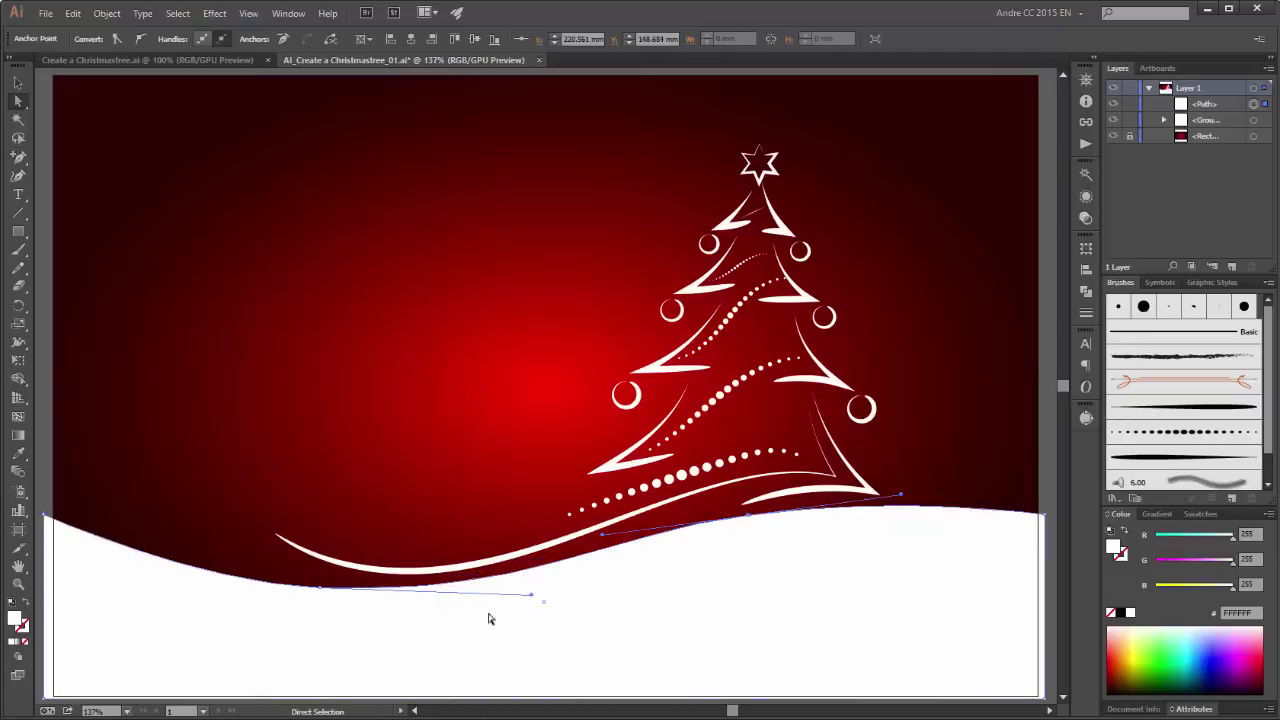
{"action": "left_click_drag", "start_coordinate": [320, 591], "coordinate": [337, 591]}
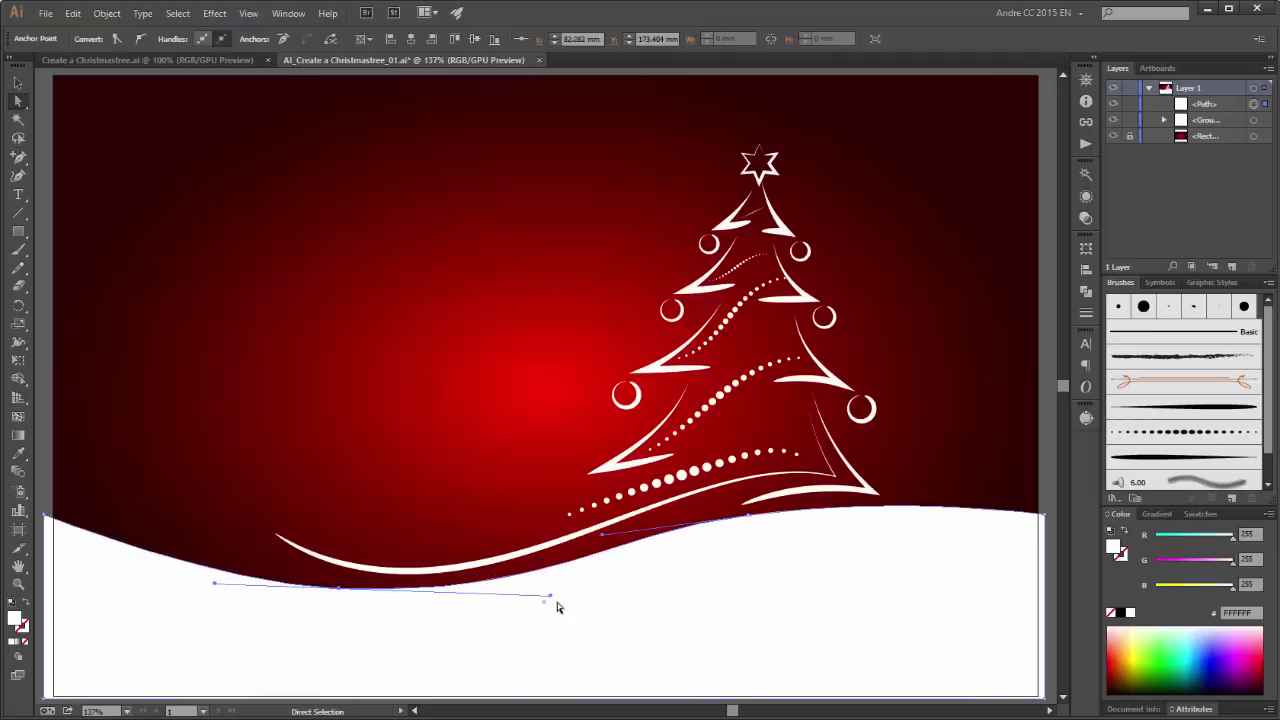
{"action": "left_click_drag", "start_coordinate": [550, 596], "coordinate": [564, 593]}
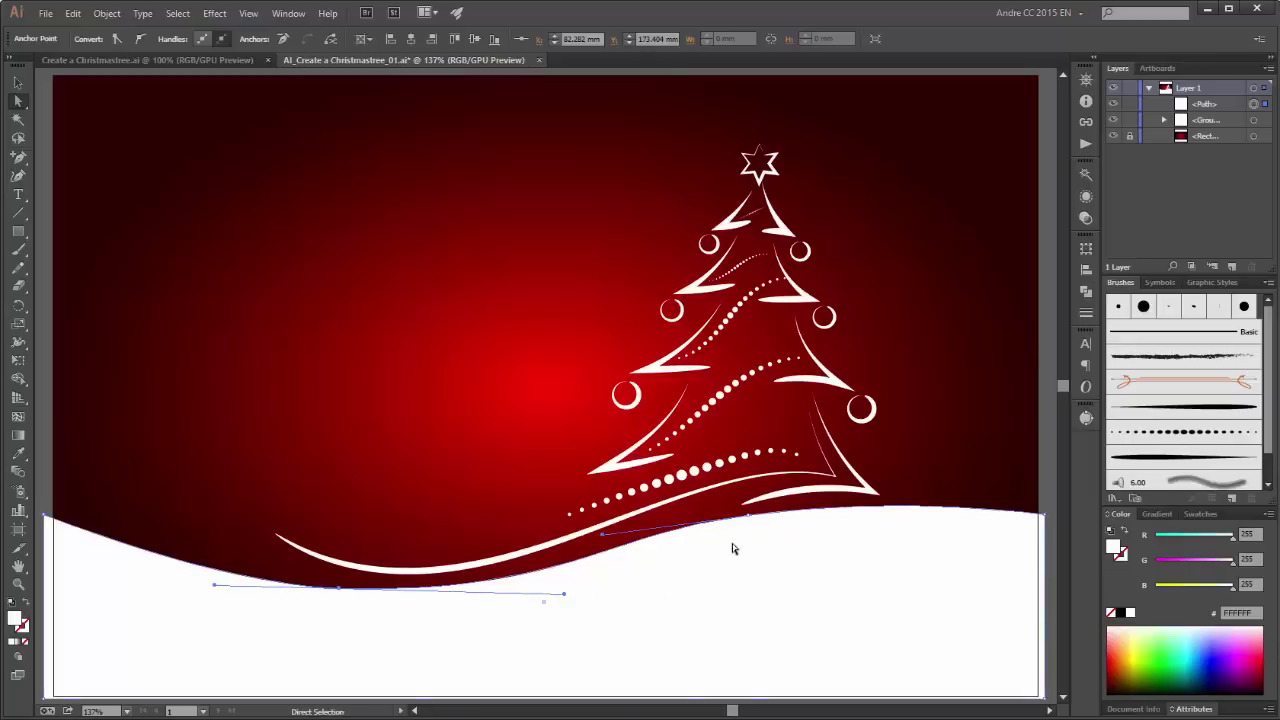
Step: Raise the snow hill's upper-left corner point and lengthen the valley point's left handle to round the slope
{"action": "left_click", "coordinate": [45, 516]}
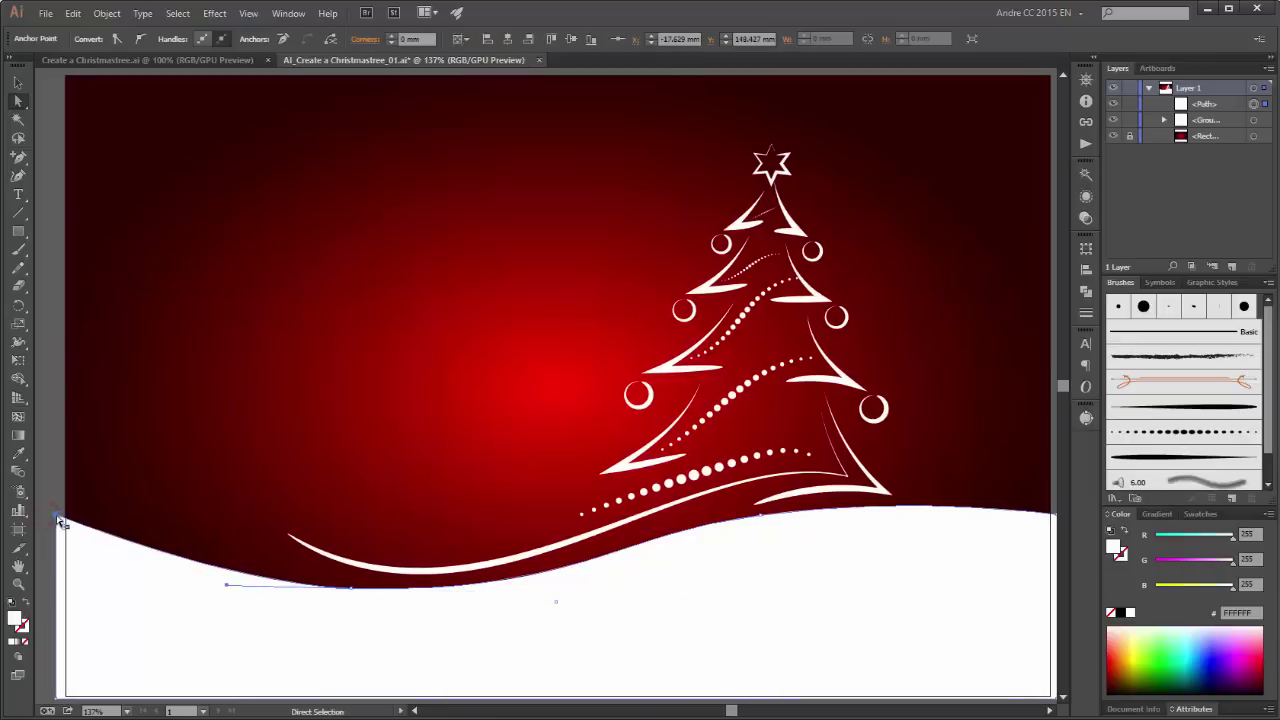
{"action": "left_click_drag", "start_coordinate": [57, 487], "coordinate": [55, 472]}
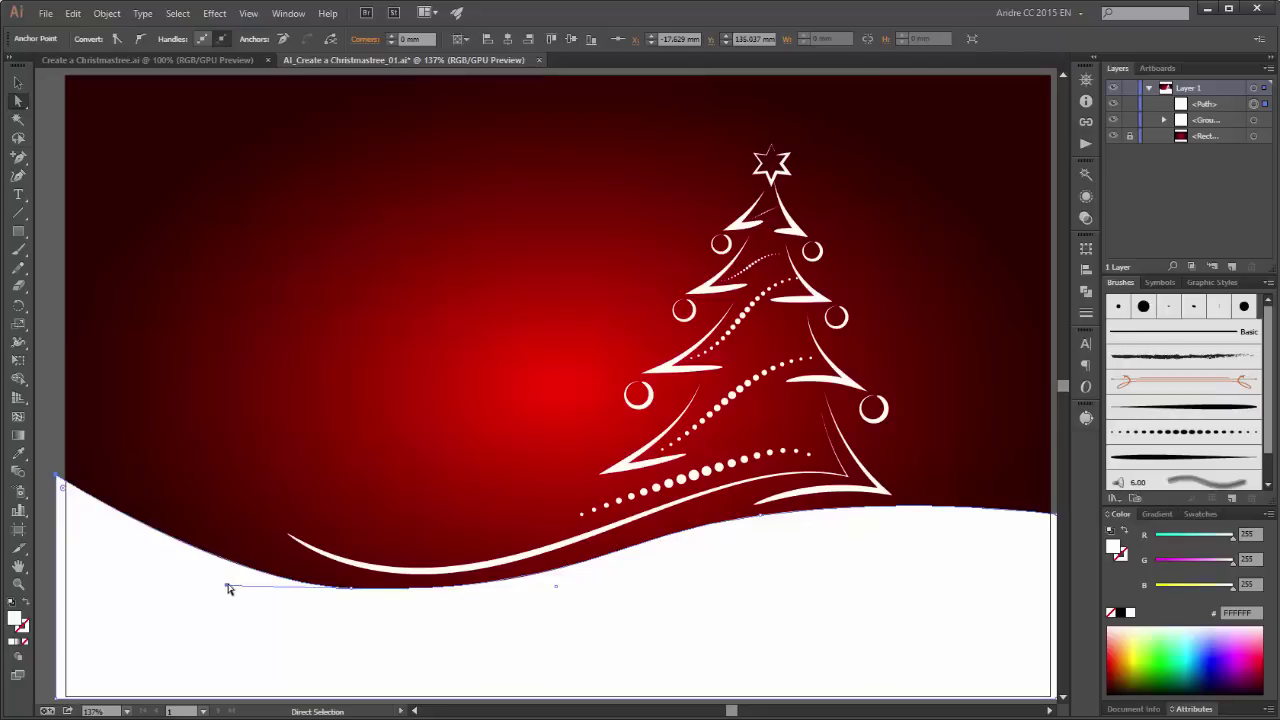
{"action": "left_click_drag", "start_coordinate": [228, 587], "coordinate": [183, 580]}
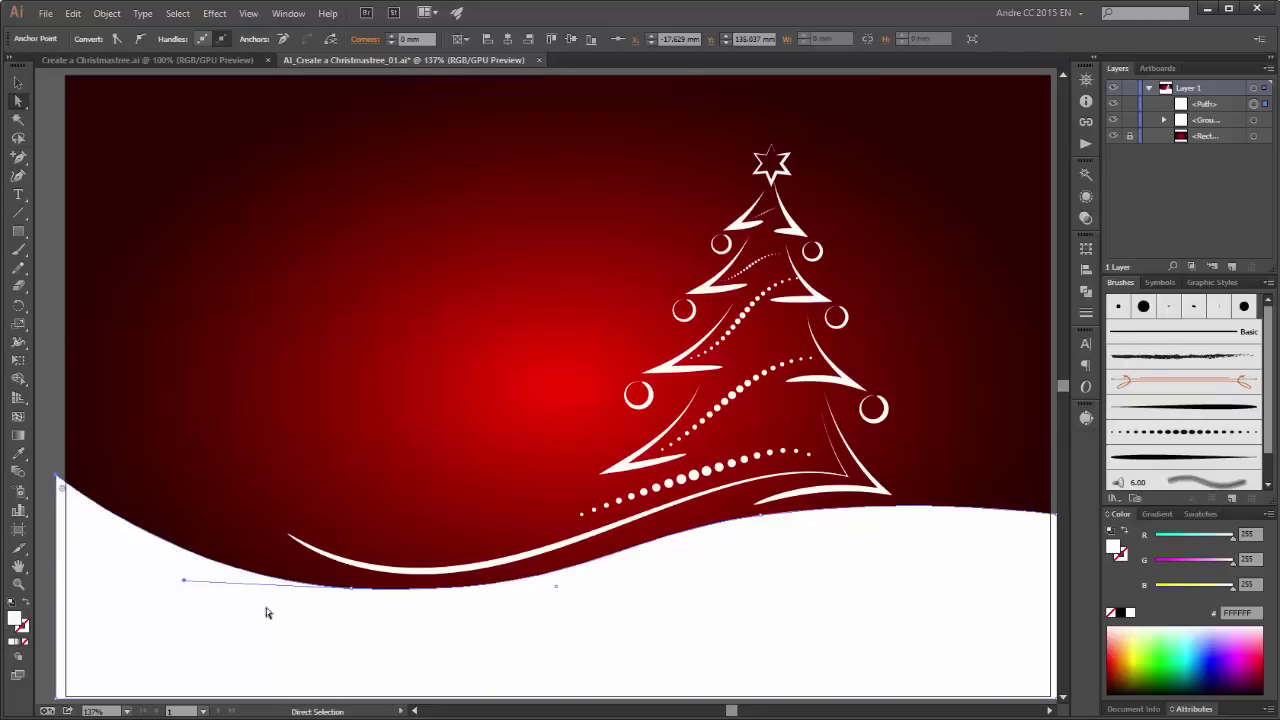
{"action": "left_click", "coordinate": [956, 611]}
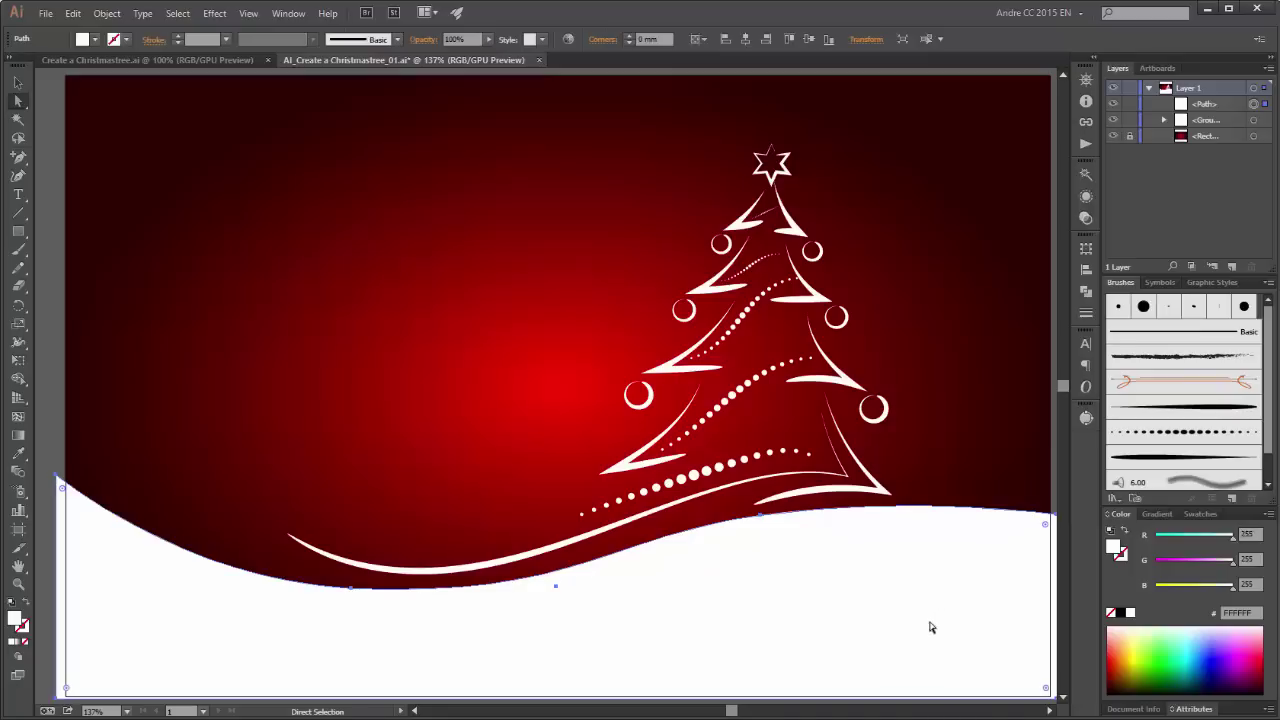
{"action": "left_click_drag", "start_coordinate": [937, 591], "coordinate": [901, 535]}
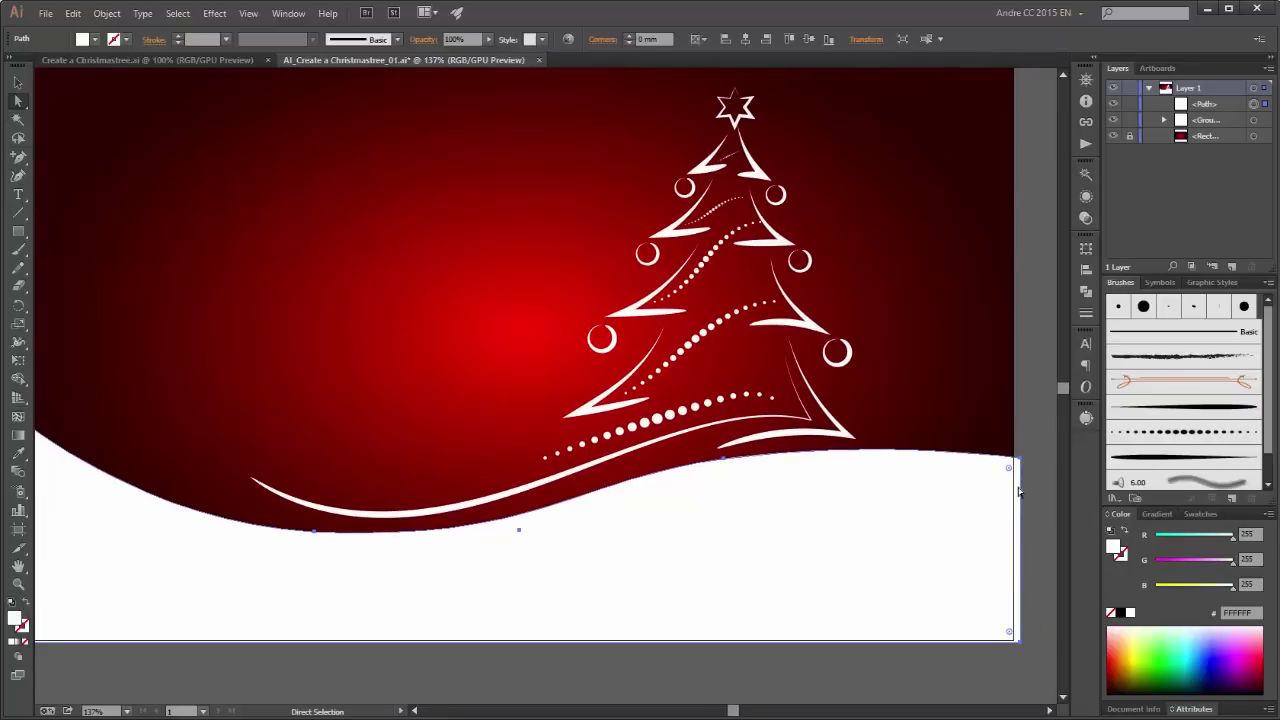
{"action": "key", "text": "ctrl+0"}
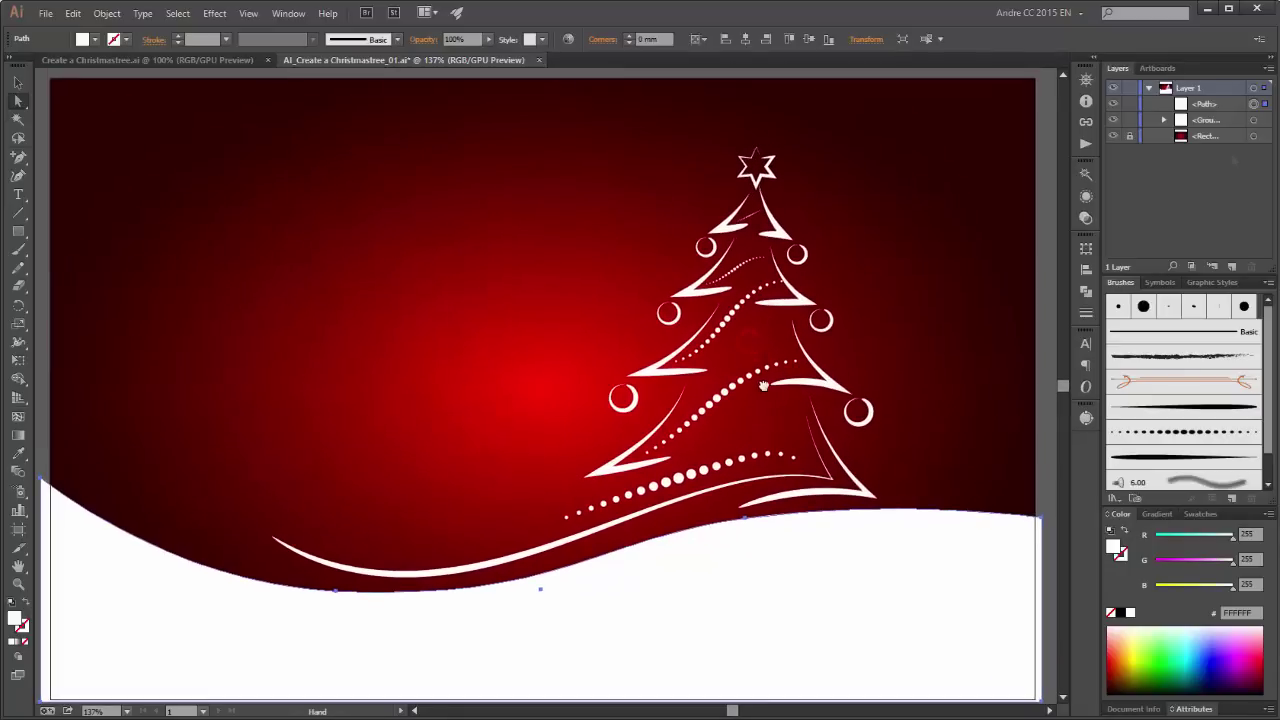
Step: Unlock and duplicate the red gradient background rectangle, and move the copy to the top of Layer 1
{"action": "left_click_drag", "start_coordinate": [1216, 137], "coordinate": [1231, 266]}
{"action": "left_click", "coordinate": [1217, 137]}
{"action": "left_click_drag", "start_coordinate": [1219, 142], "coordinate": [1214, 96]}
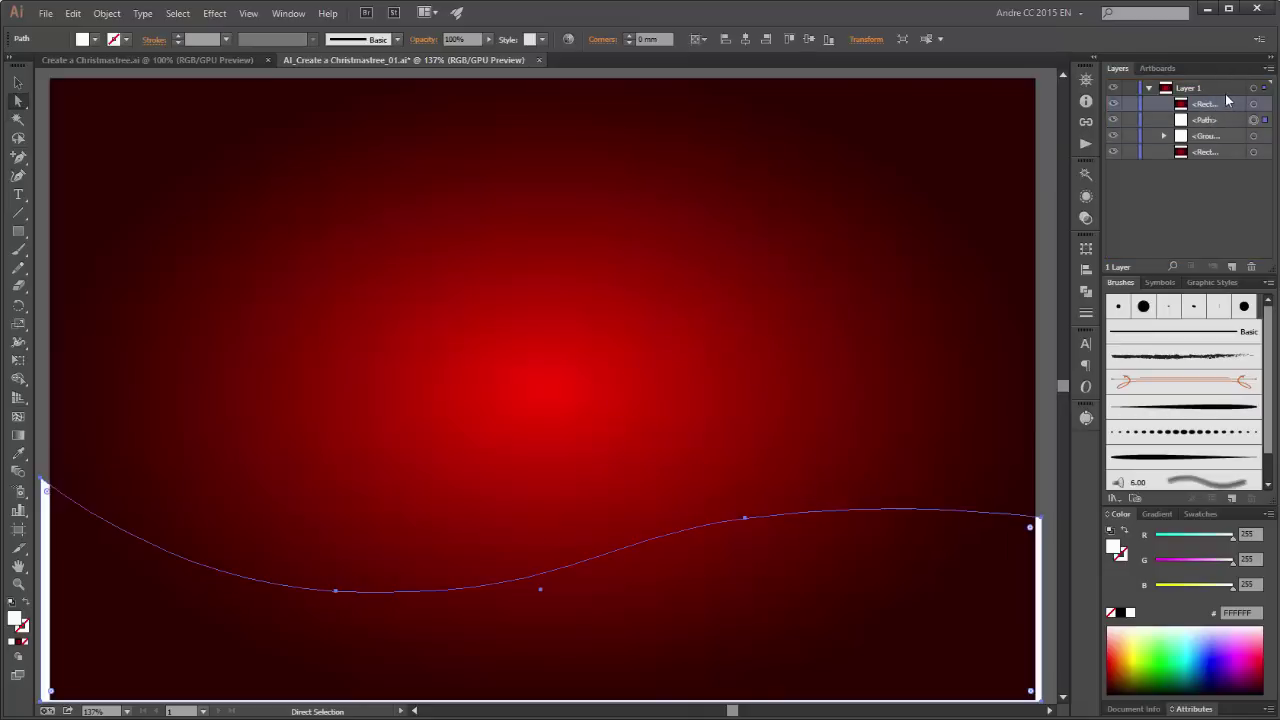
{"action": "left_click", "coordinate": [1048, 101]}
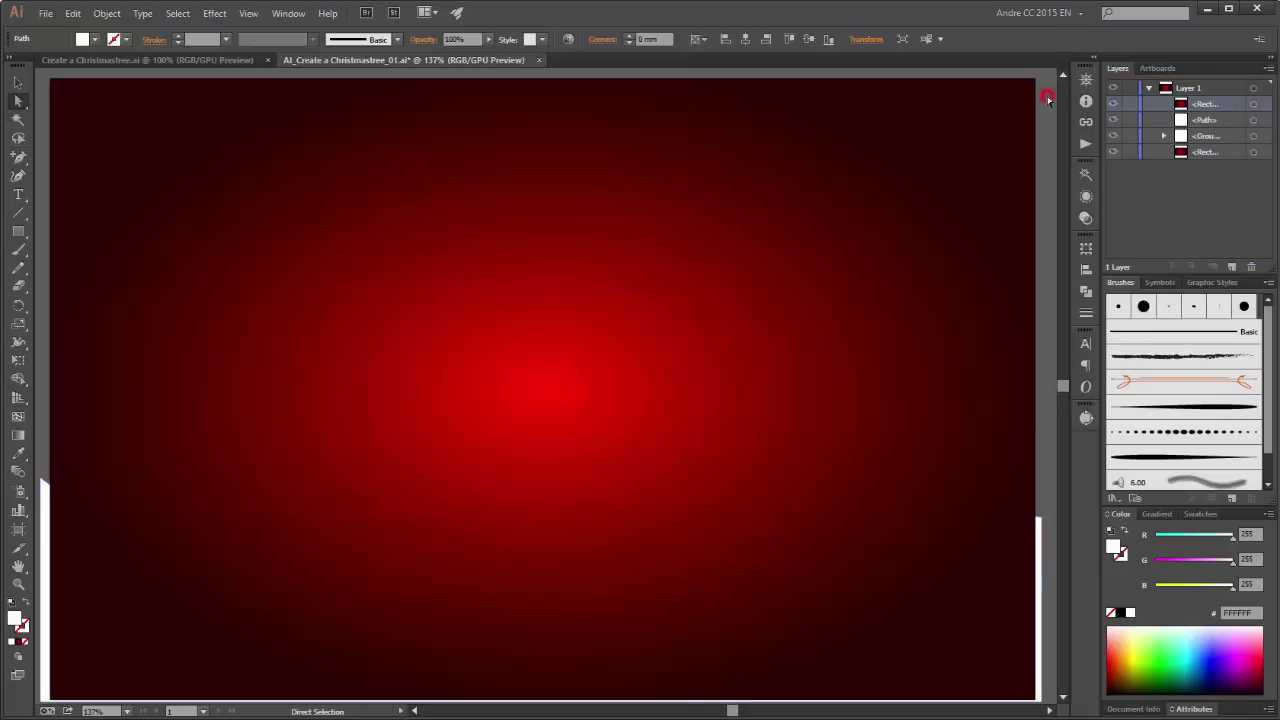
Step: Make a clipping mask for Layer 1 using its topmost background rectangle copy
{"action": "left_click", "coordinate": [1218, 88]}
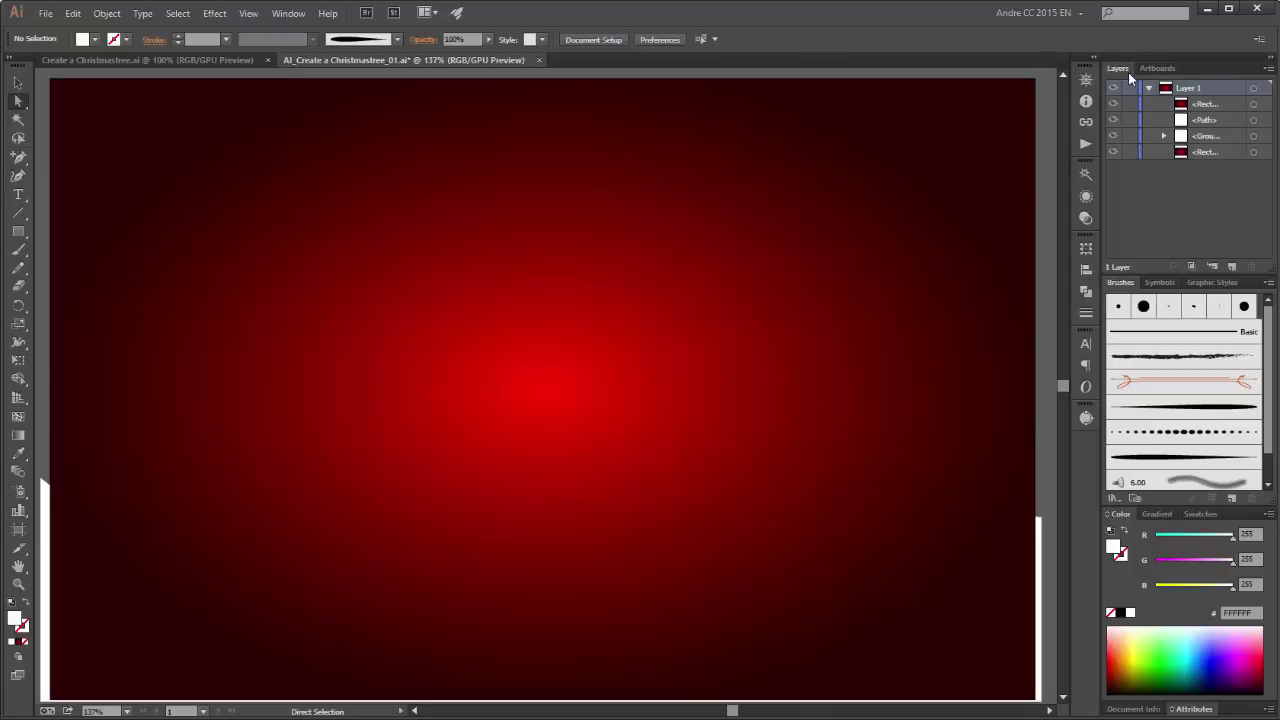
{"action": "left_click", "coordinate": [1267, 72]}
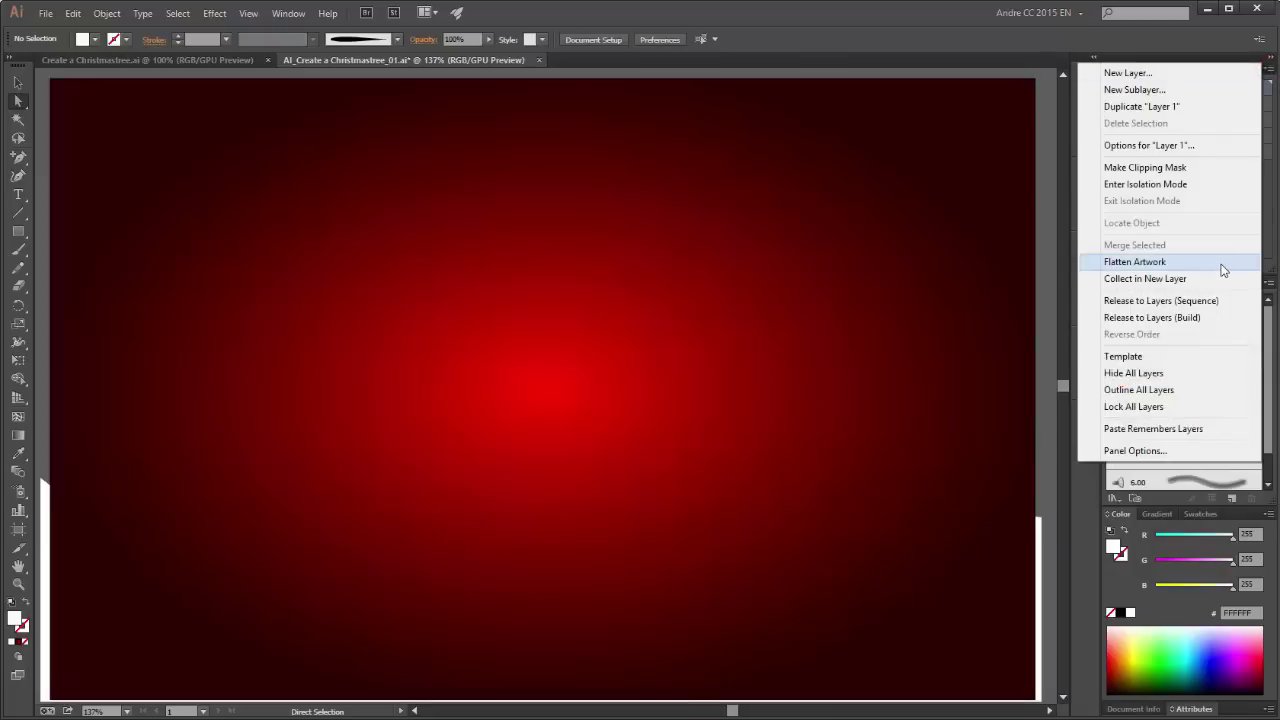
{"action": "left_click", "coordinate": [1150, 170]}
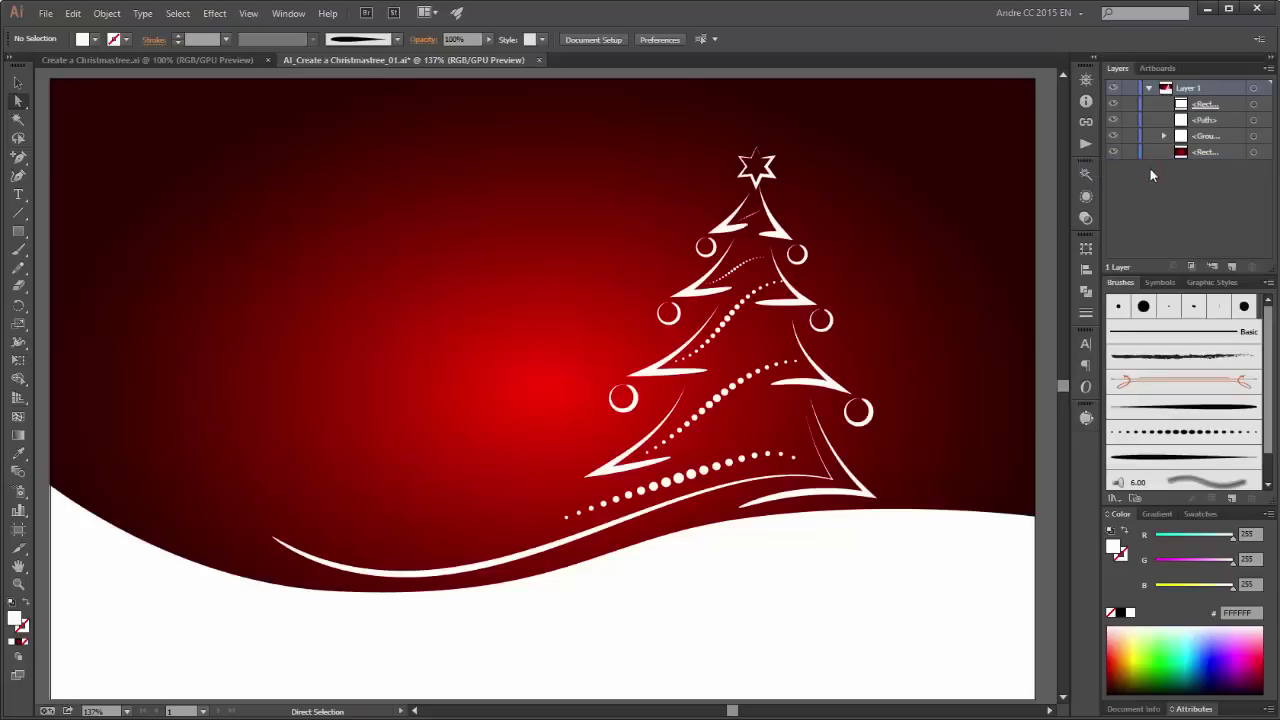
Step: Test the clipping mask by moving the snow hill path within it, undo the move, and deselect the path
{"action": "left_click", "coordinate": [1112, 120]}
{"action": "left_click", "coordinate": [1112, 120]}
{"action": "left_click", "coordinate": [1205, 120]}
{"action": "left_click", "coordinate": [1252, 120]}
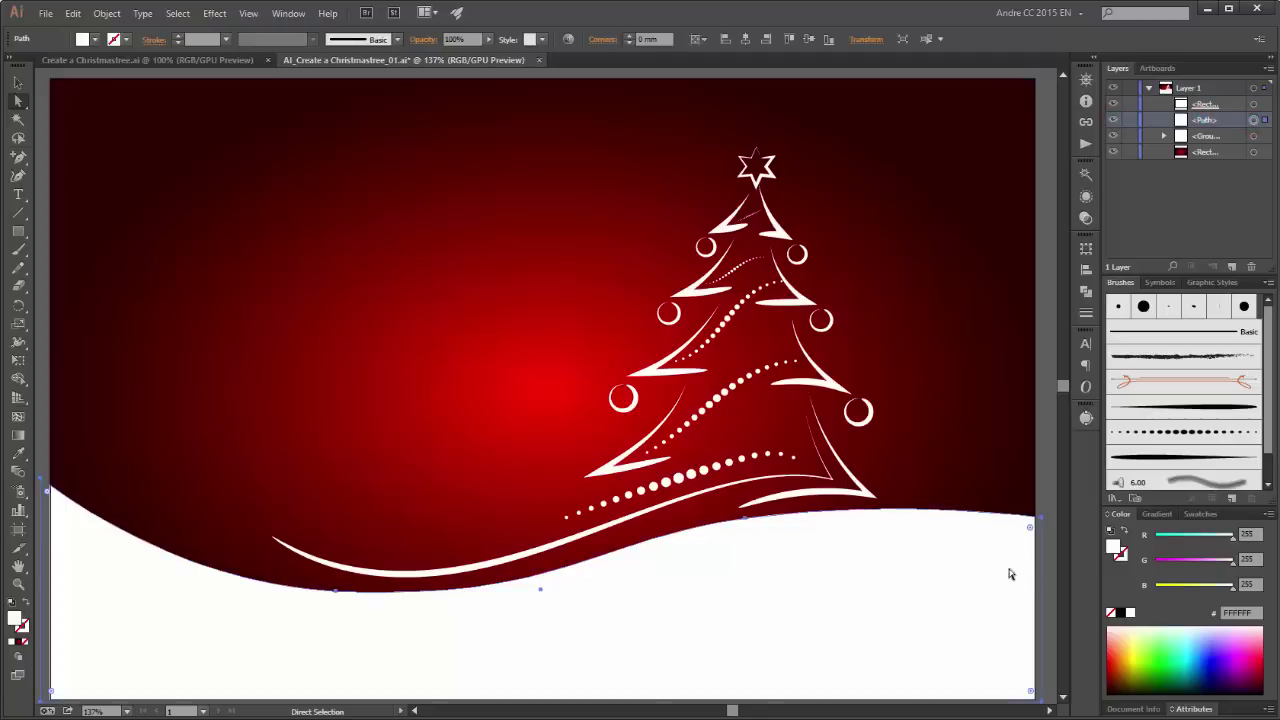
{"action": "left_click_drag", "start_coordinate": [991, 589], "coordinate": [1000, 568]}
{"action": "key", "text": "ctrl+z"}
{"action": "key", "text": "ctrl+z"}
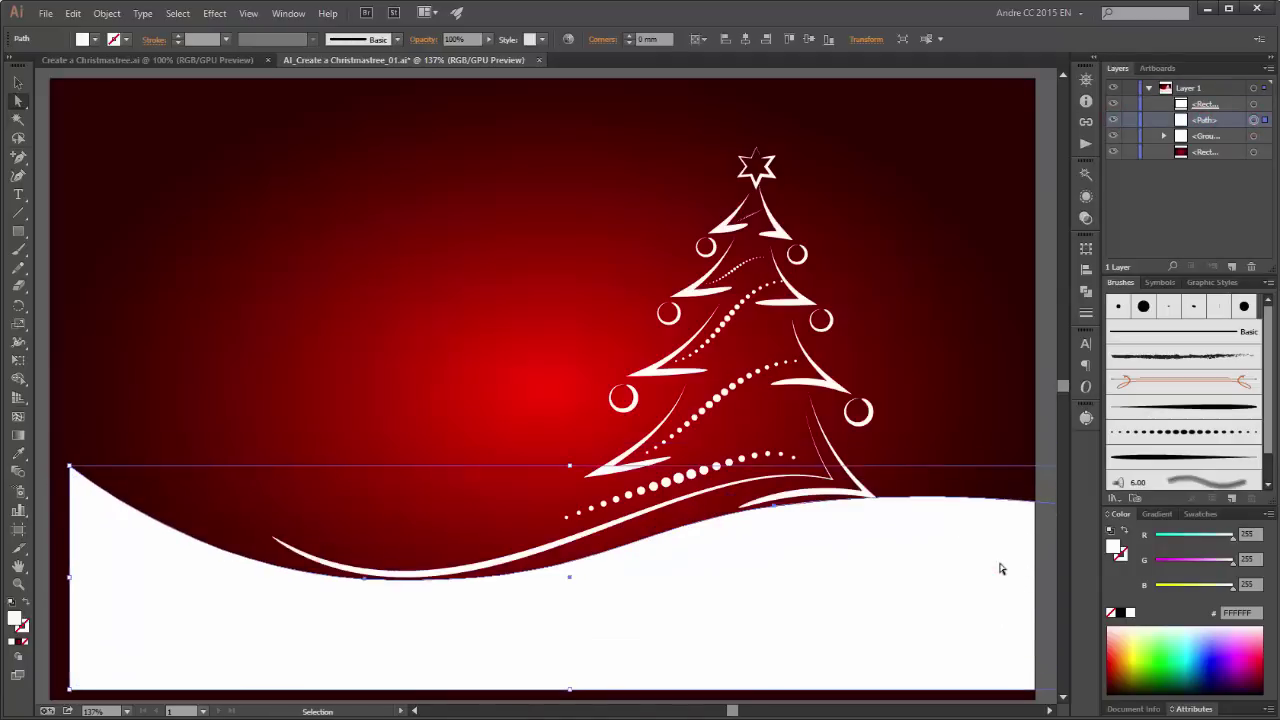
{"action": "left_click", "coordinate": [1052, 276]}
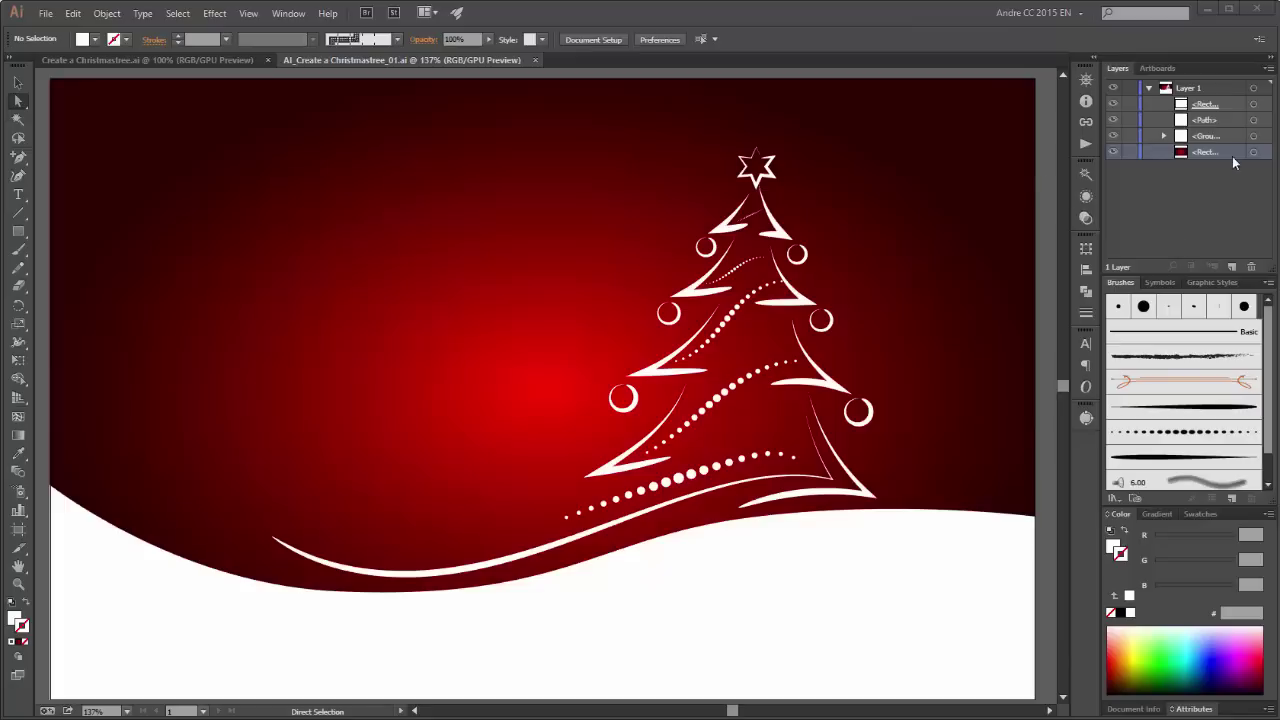
Step: Duplicate the red gradient background rectangle and give the upper copy no fill and a white stroke
{"action": "left_click_drag", "start_coordinate": [1221, 150], "coordinate": [1232, 264]}
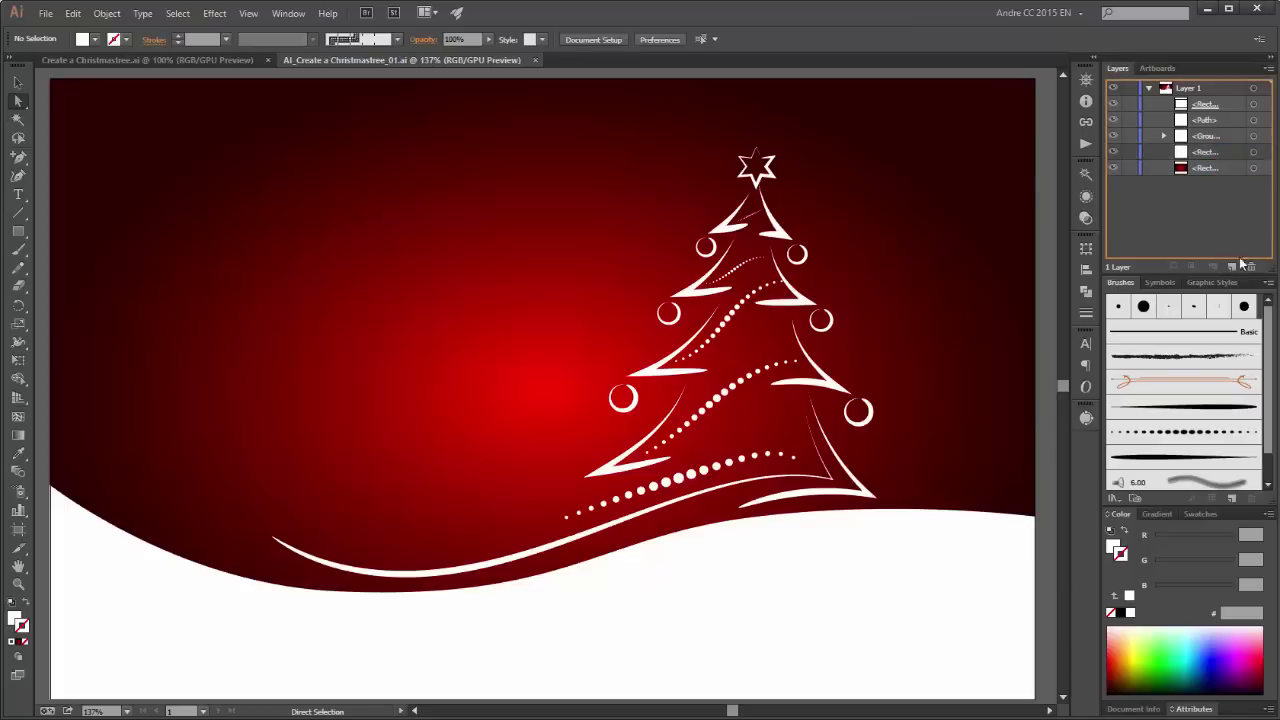
{"action": "left_click", "coordinate": [1254, 152]}
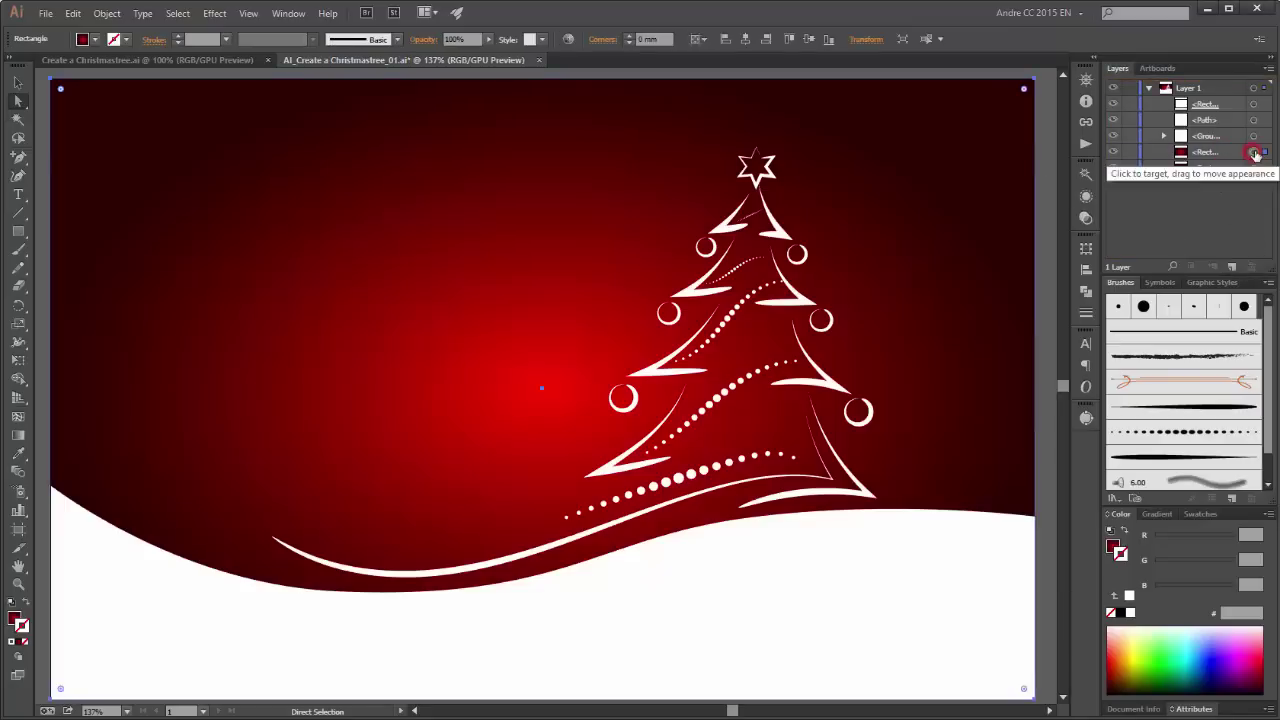
{"action": "left_click", "coordinate": [1113, 548]}
{"action": "left_click", "coordinate": [1112, 614]}
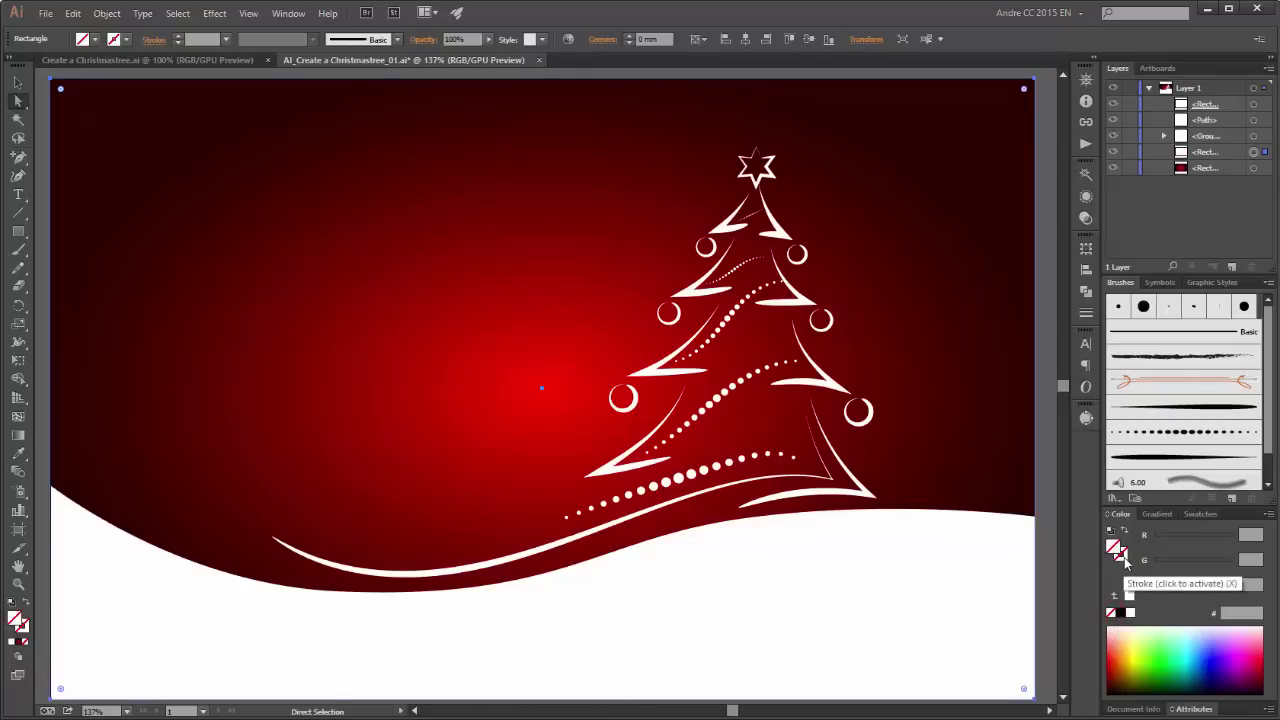
{"action": "left_click", "coordinate": [1123, 560]}
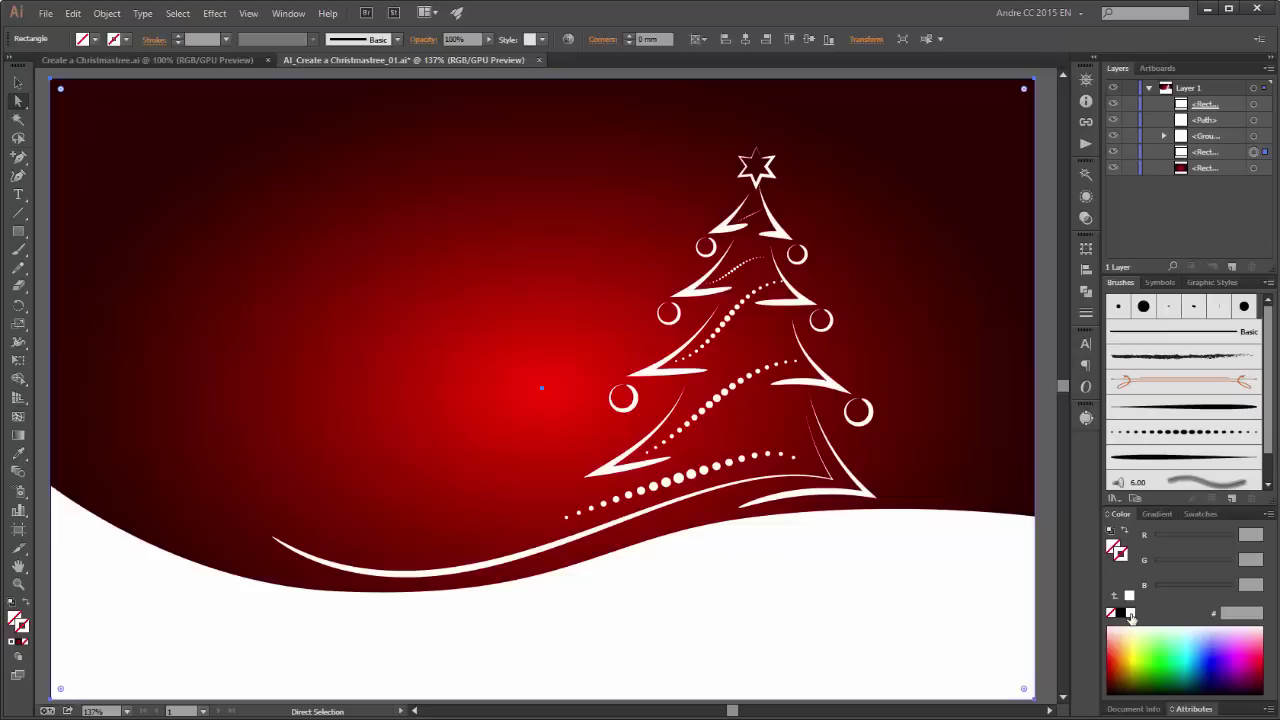
{"action": "left_click", "coordinate": [1131, 614]}
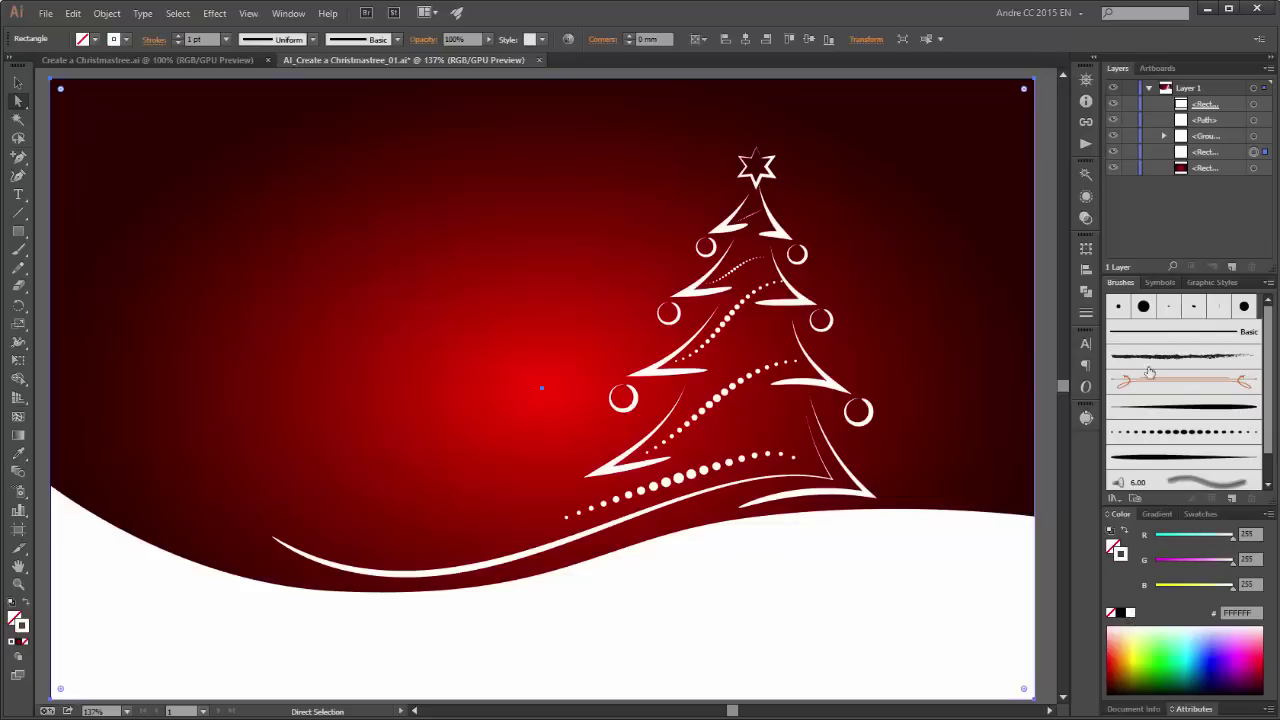
Step: Open the Dagubi_Various_Brushes_for_Illustrator library, add its three snowflake scatter brushes to the document, and close the library
{"action": "left_click", "coordinate": [1113, 498]}
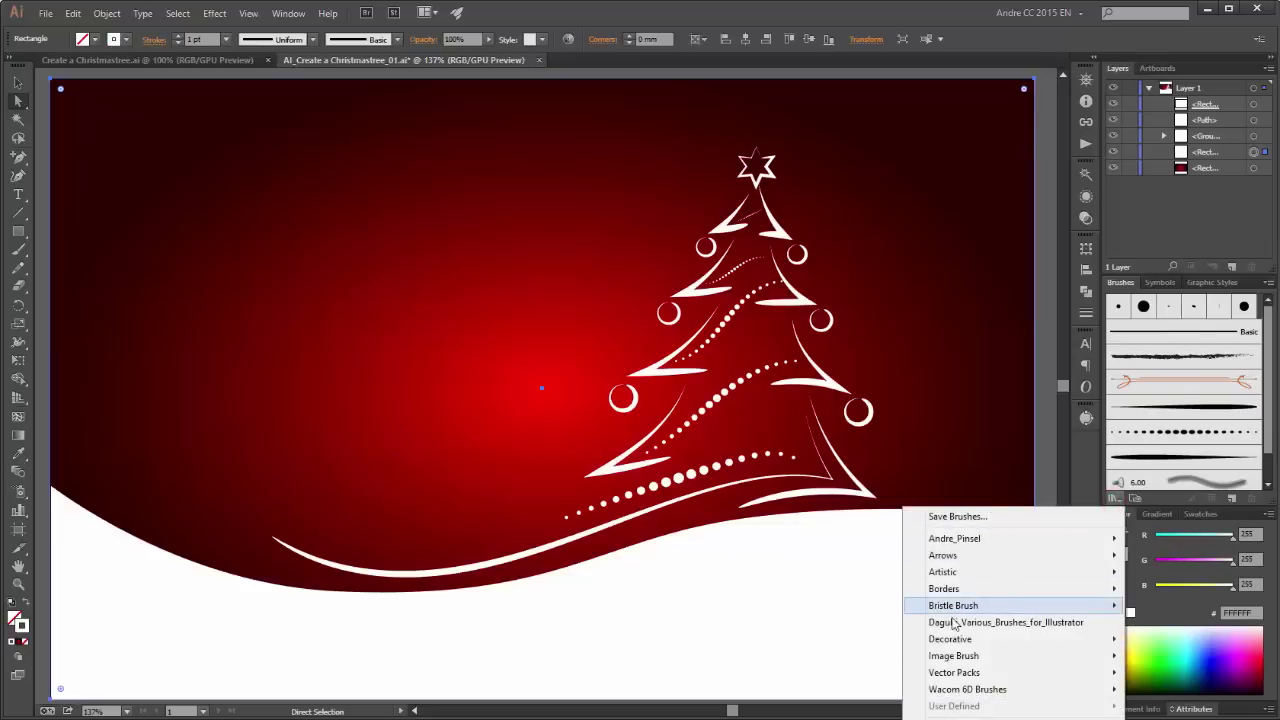
{"action": "left_click", "coordinate": [1004, 623]}
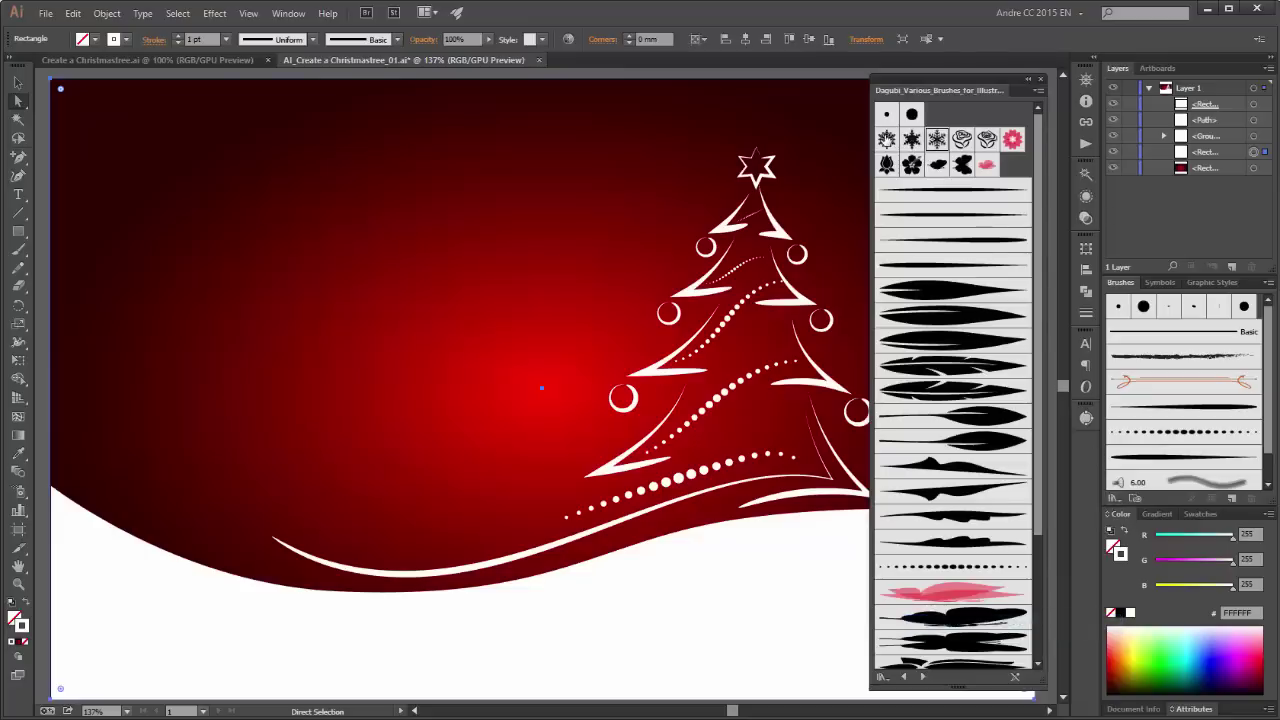
{"action": "left_click", "coordinate": [886, 139]}
{"action": "left_click", "coordinate": [912, 139]}
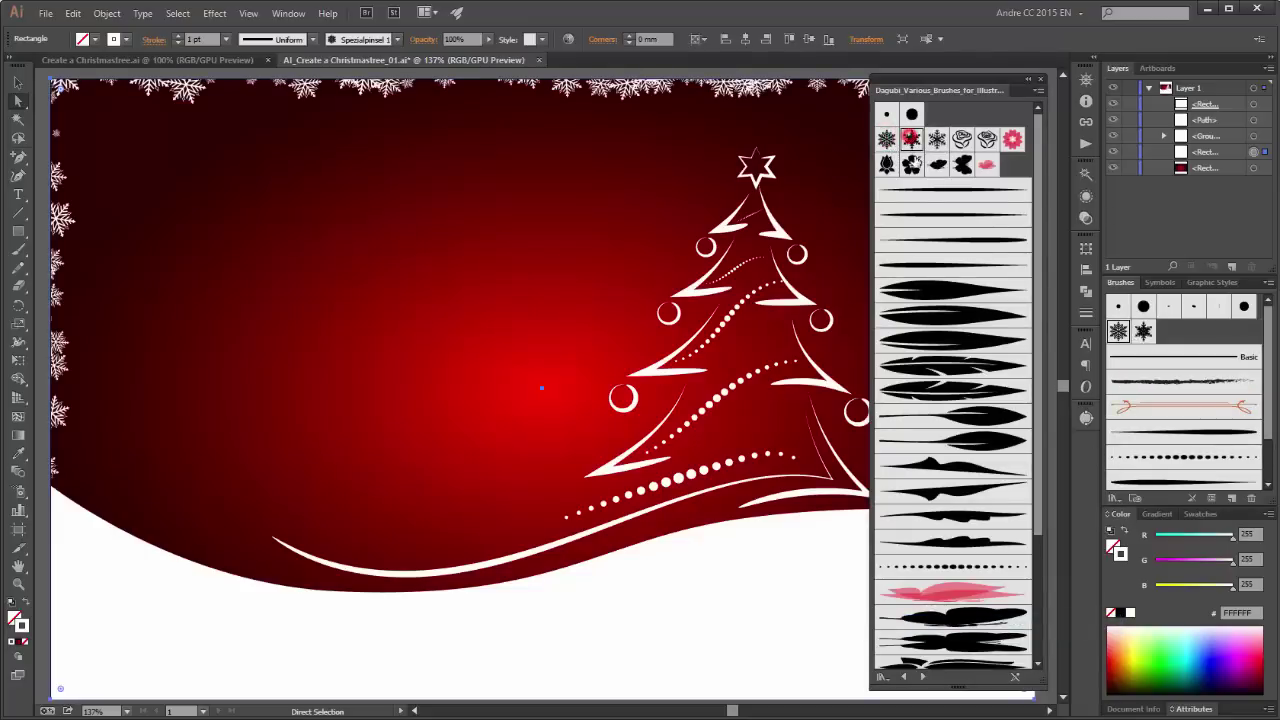
{"action": "left_click", "coordinate": [936, 139]}
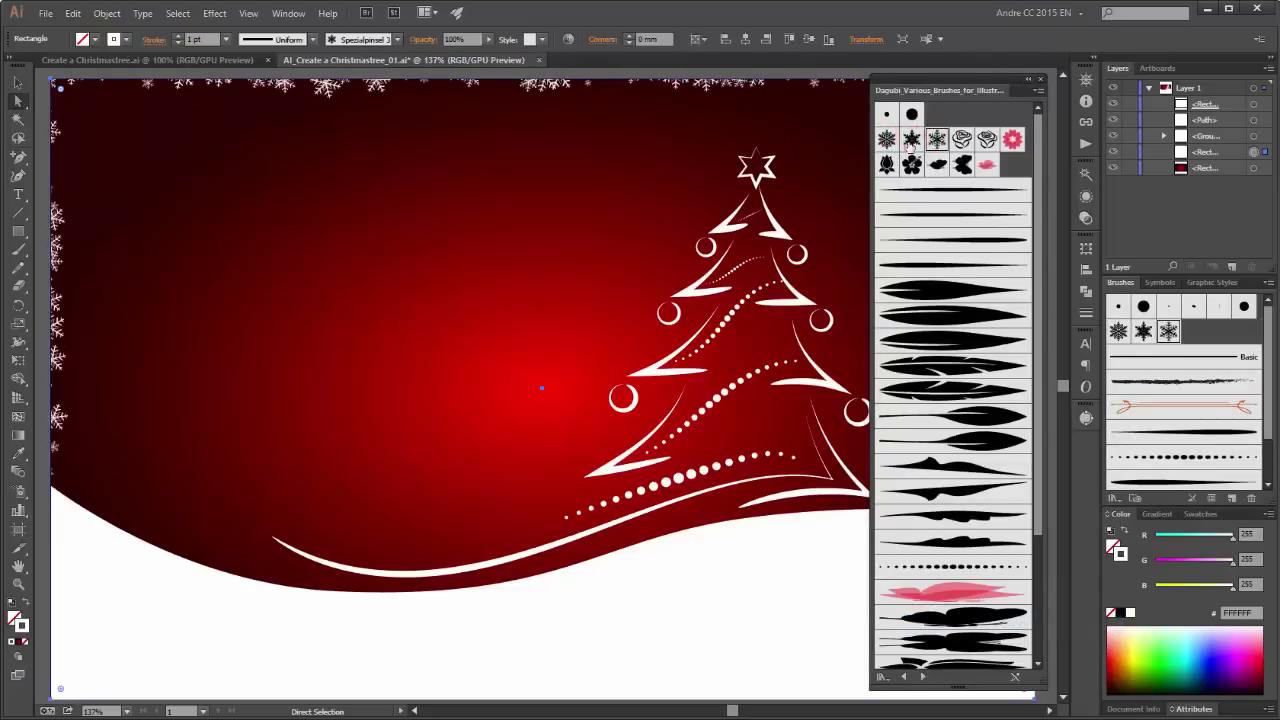
{"action": "left_click", "coordinate": [1040, 79]}
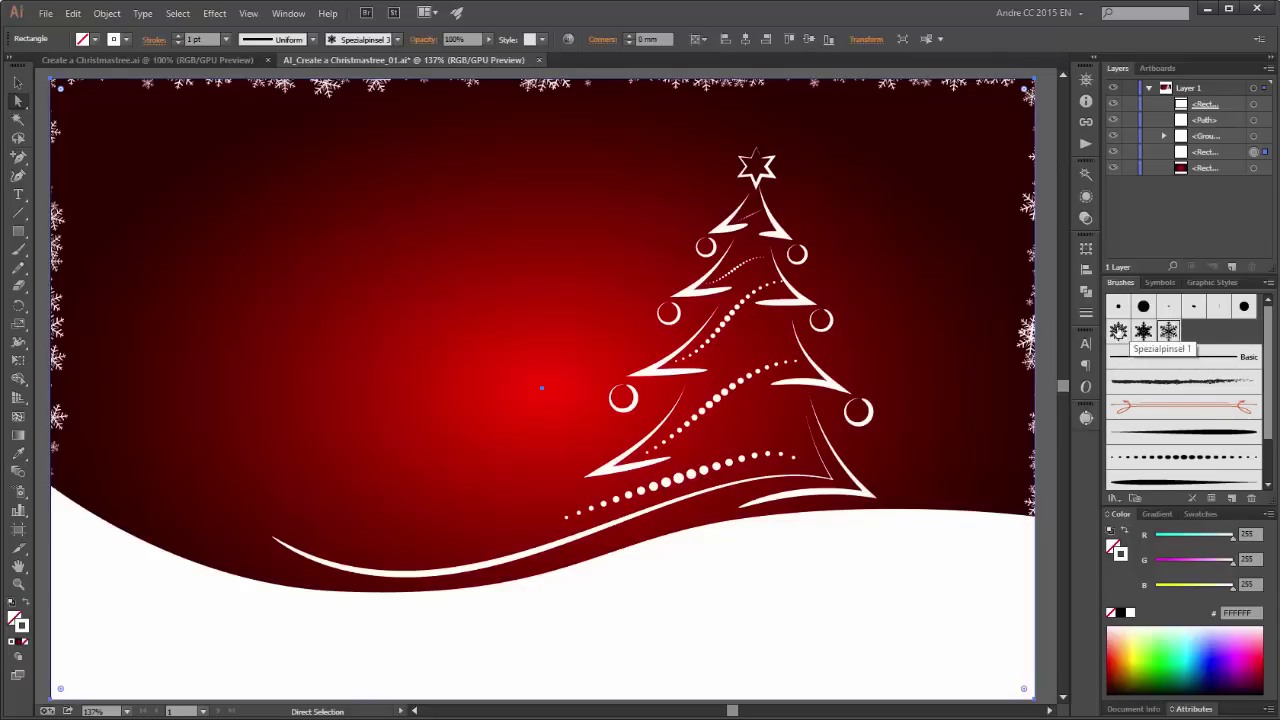
Step: Apply the Spezialpinsel 1 snowflake brush to the border rectangle with a 3 pt stroke in dark red 5F0000
{"action": "left_click", "coordinate": [1118, 331]}
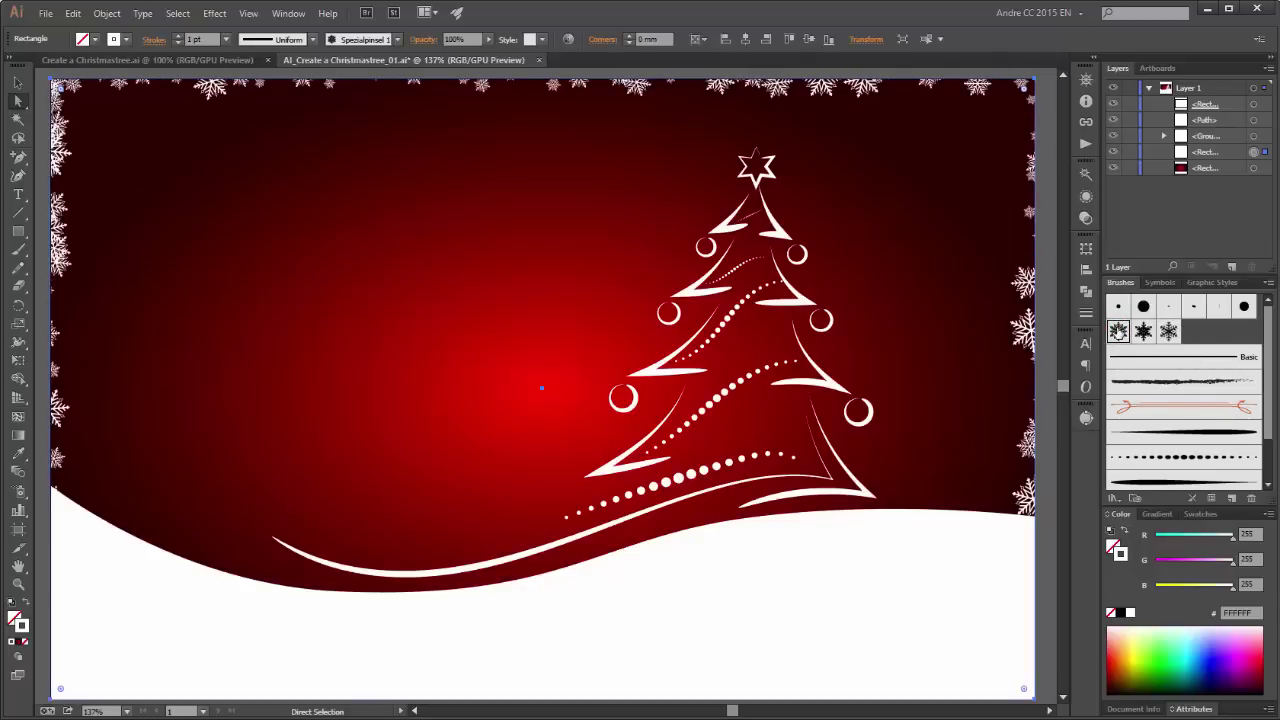
{"action": "left_click", "coordinate": [178, 36]}
{"action": "left_click", "coordinate": [178, 36]}
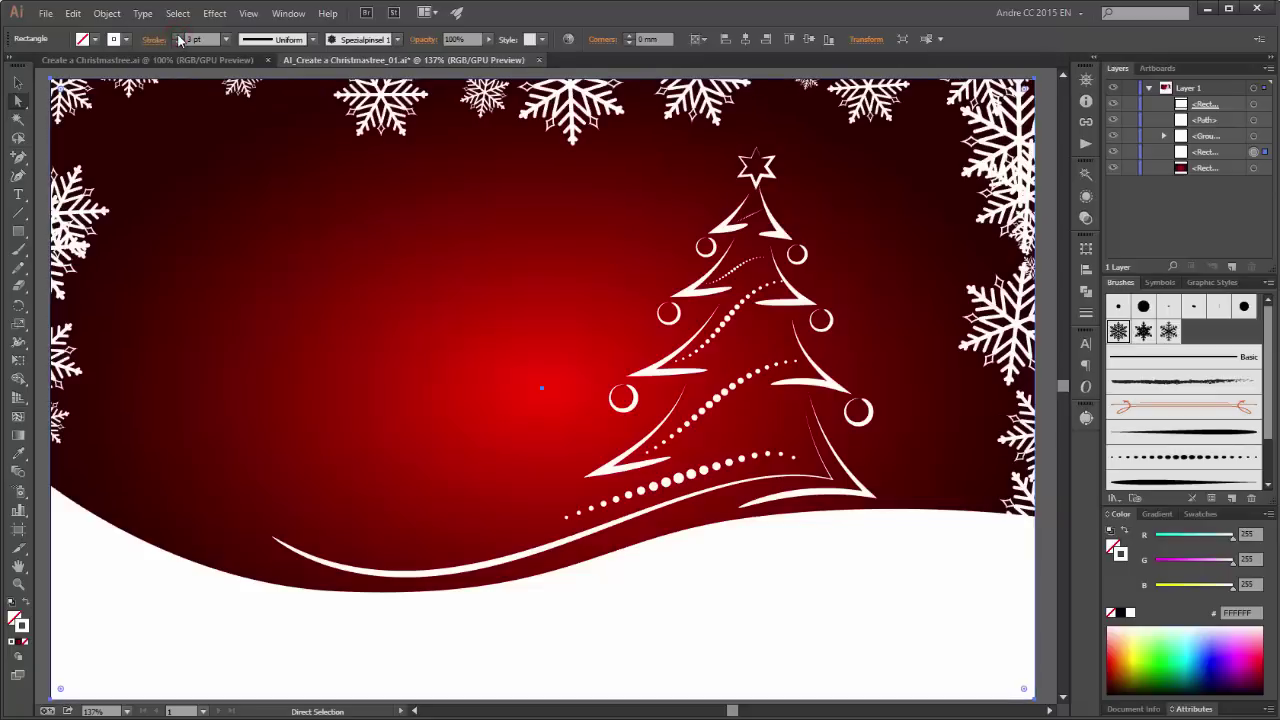
{"action": "left_click", "coordinate": [1118, 664]}
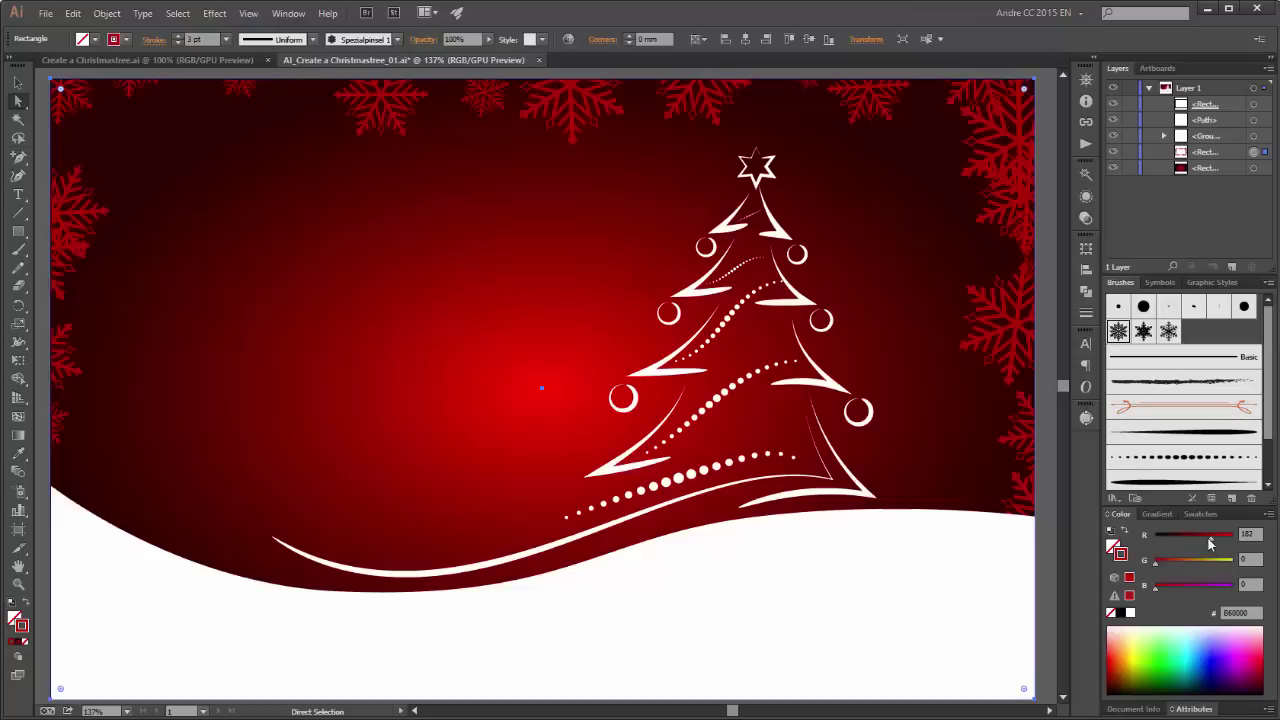
{"action": "left_click_drag", "start_coordinate": [1212, 542], "coordinate": [1184, 544]}
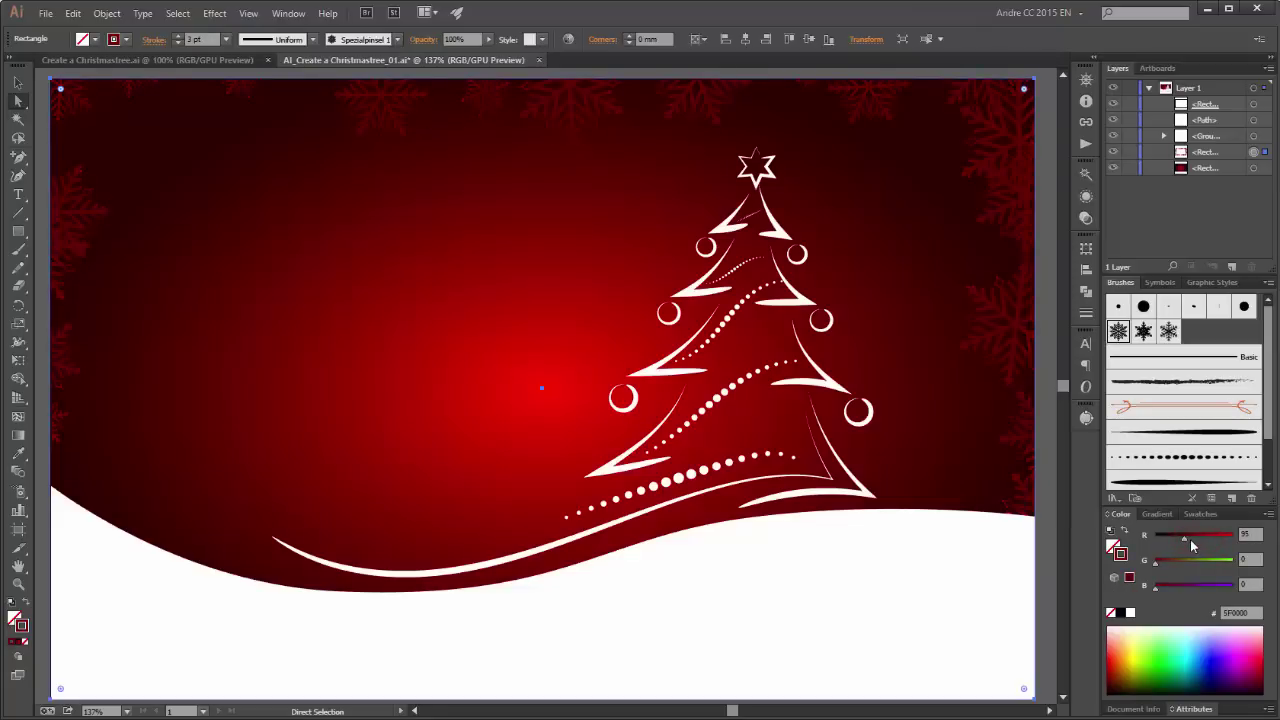
Step: Duplicate the dark red snowflake border rectangle and apply the Spezialpinsel 3 brush to the topmost white border copy
{"action": "left_click", "coordinate": [1232, 153]}
{"action": "left_click_drag", "start_coordinate": [1230, 168], "coordinate": [1232, 266]}
{"action": "left_click", "coordinate": [1219, 157]}
{"action": "left_click", "coordinate": [1254, 155]}
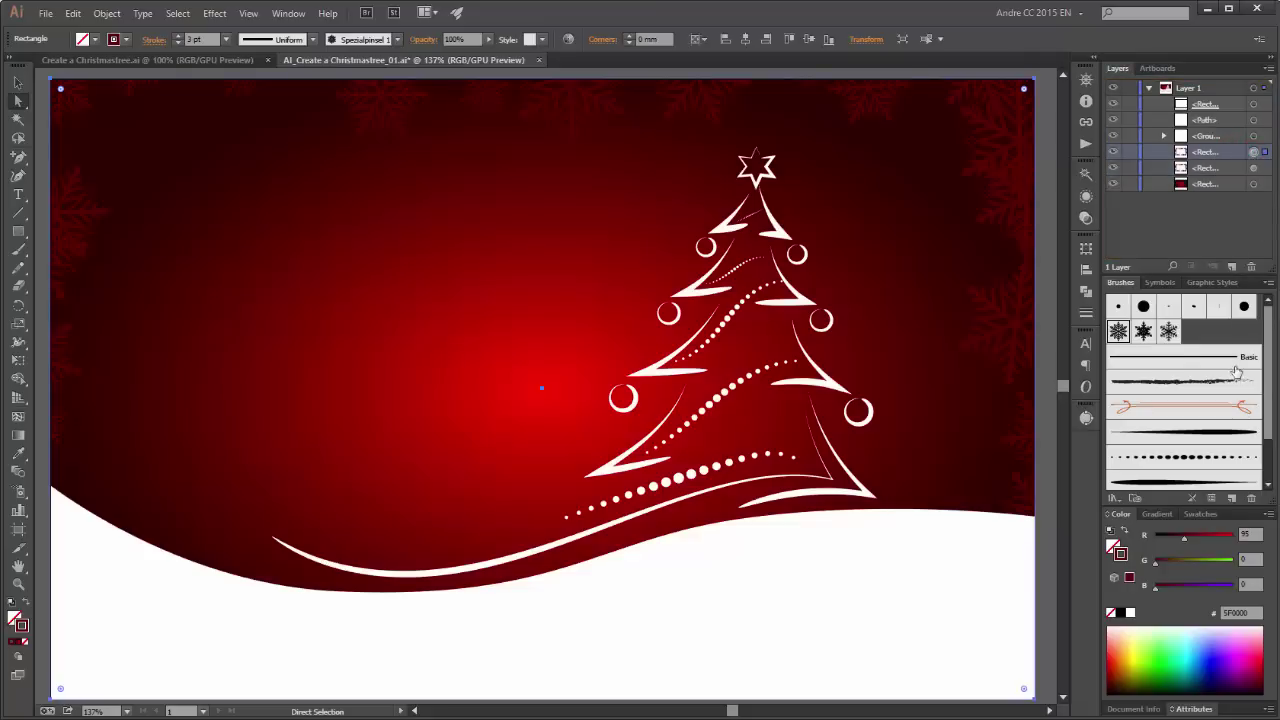
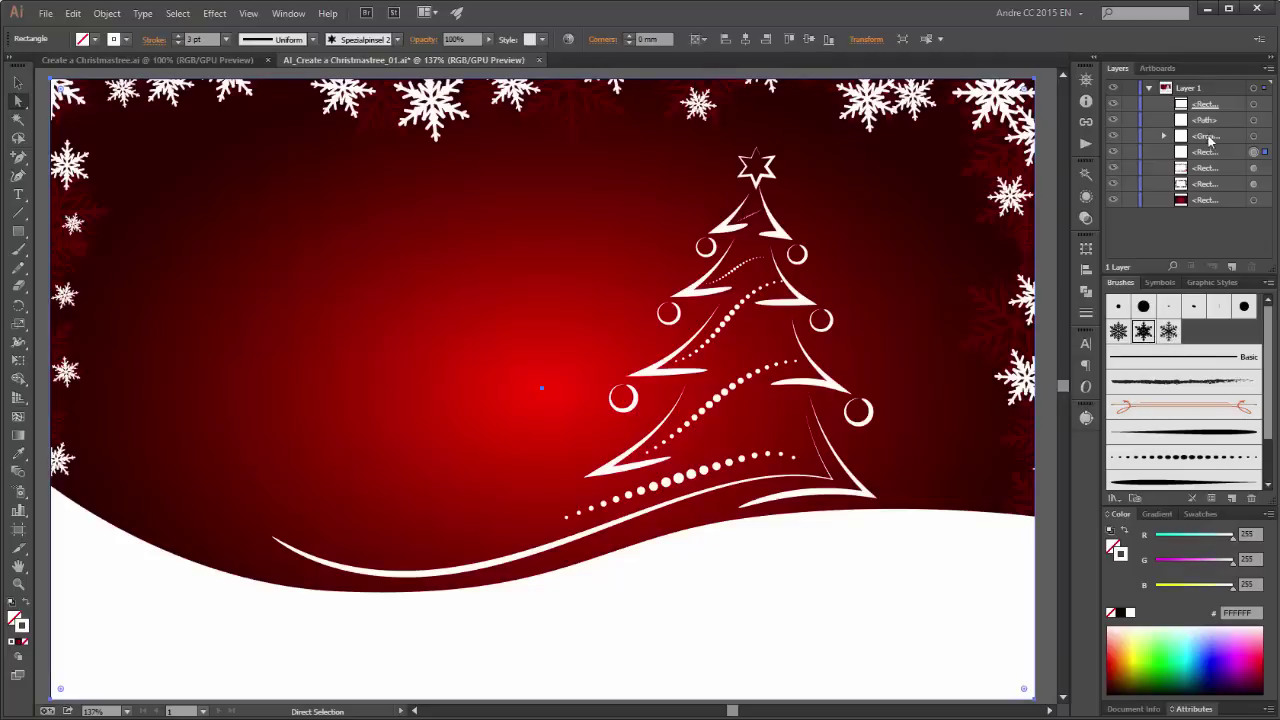
{"action": "left_click", "coordinate": [1168, 331]}
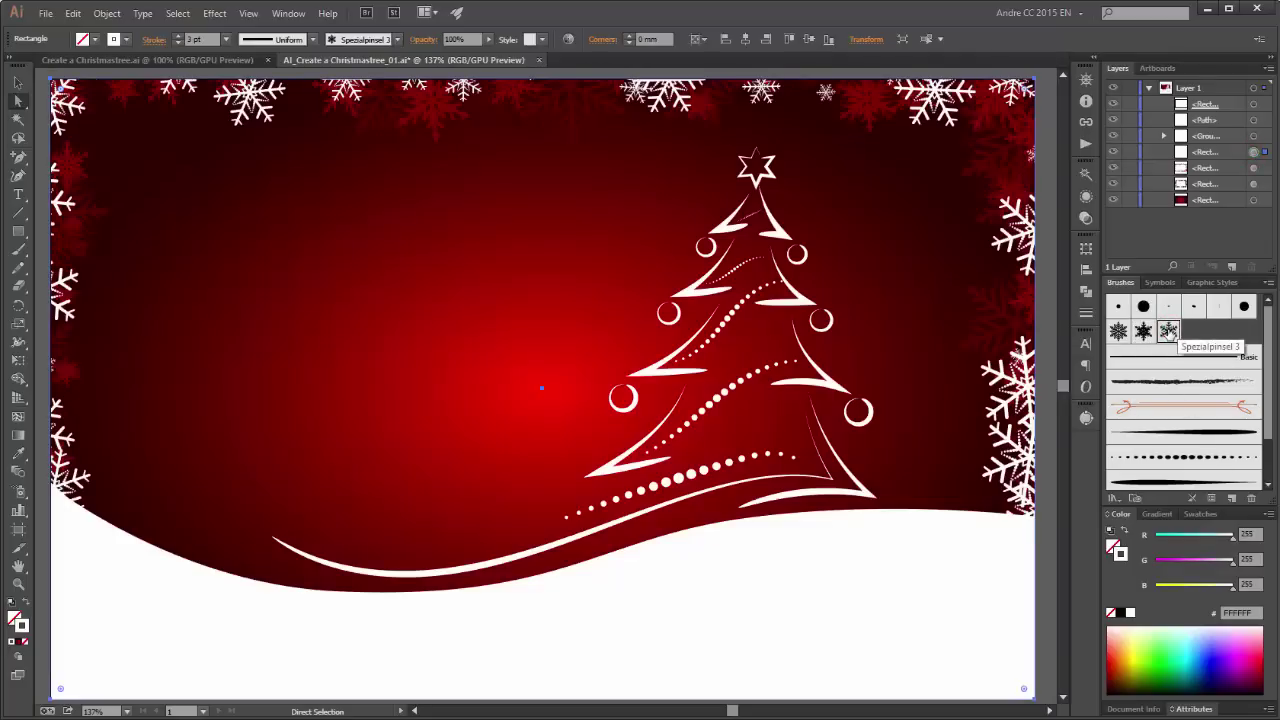
Step: Set Spezialpinsel 3's random spacing to 31% and 39%, applied to existing strokes, and set the white border's stroke weight to 2 pt
{"action": "double_click", "coordinate": [1168, 333]}
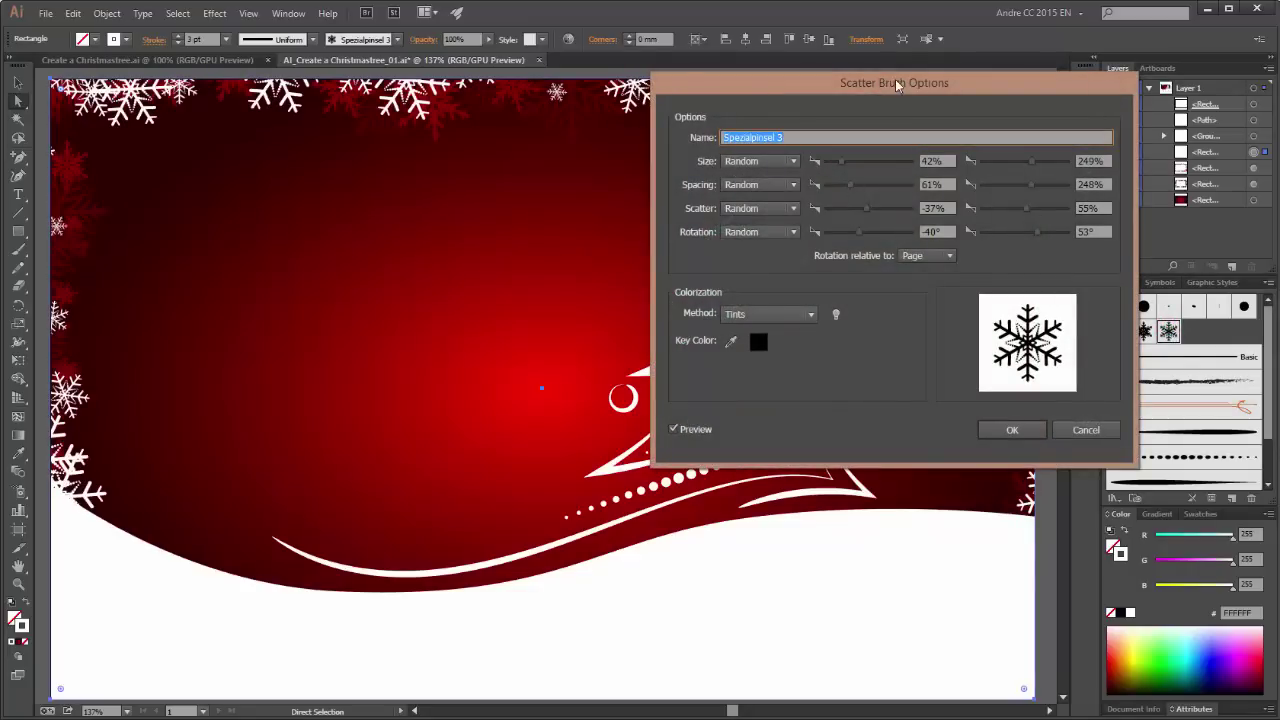
{"action": "left_click_drag", "start_coordinate": [895, 79], "coordinate": [833, 234]}
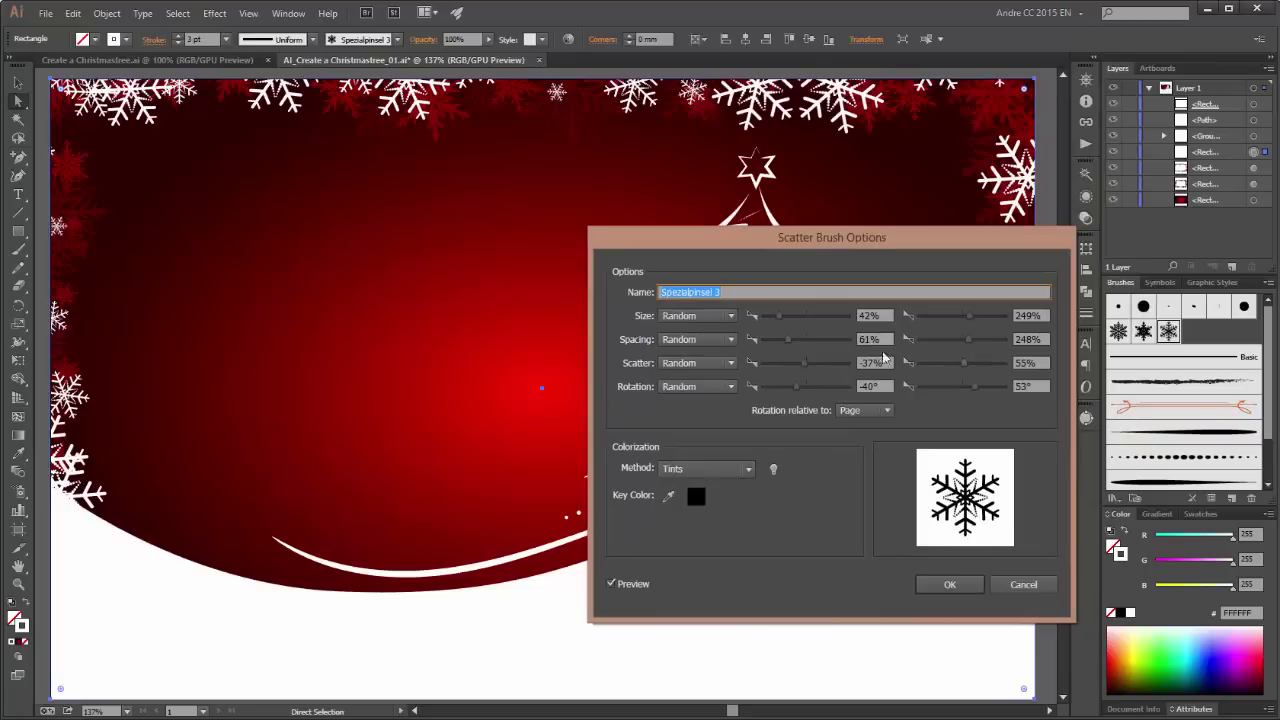
{"action": "left_click_drag", "start_coordinate": [789, 339], "coordinate": [837, 349]}
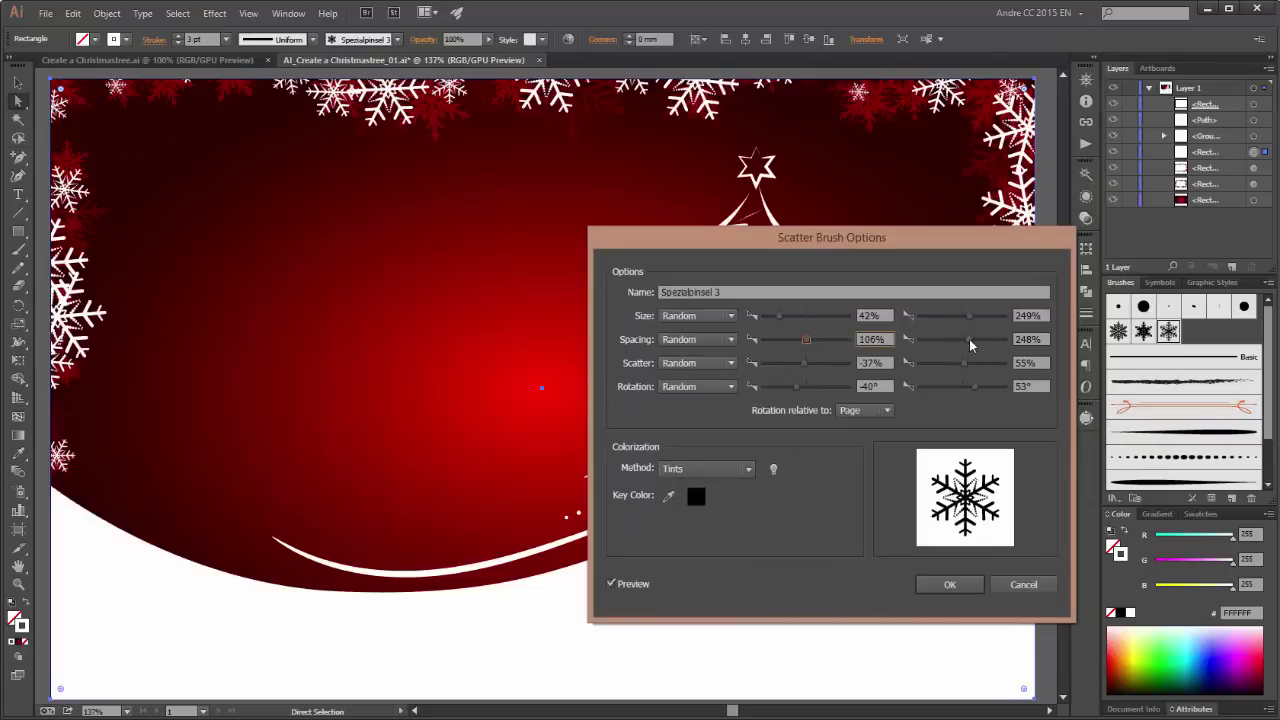
{"action": "left_click_drag", "start_coordinate": [971, 346], "coordinate": [966, 340]}
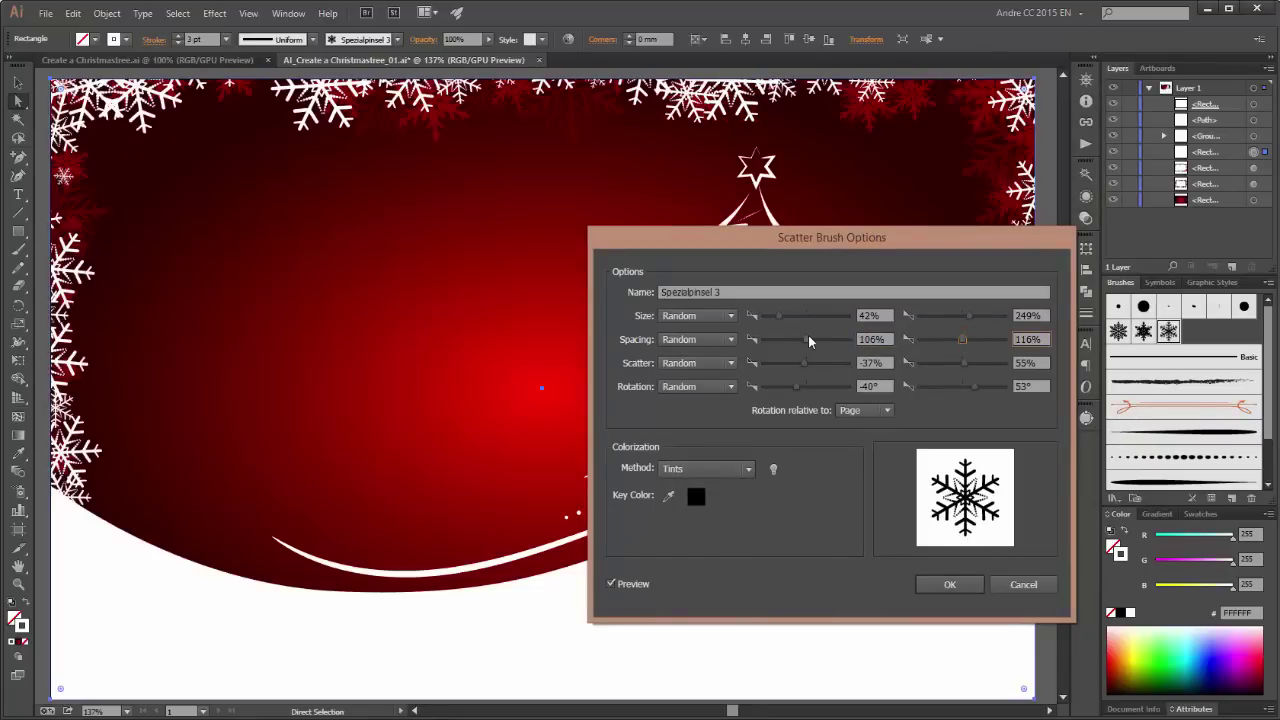
{"action": "left_click_drag", "start_coordinate": [809, 342], "coordinate": [781, 342]}
{"action": "left_click_drag", "start_coordinate": [962, 342], "coordinate": [940, 343]}
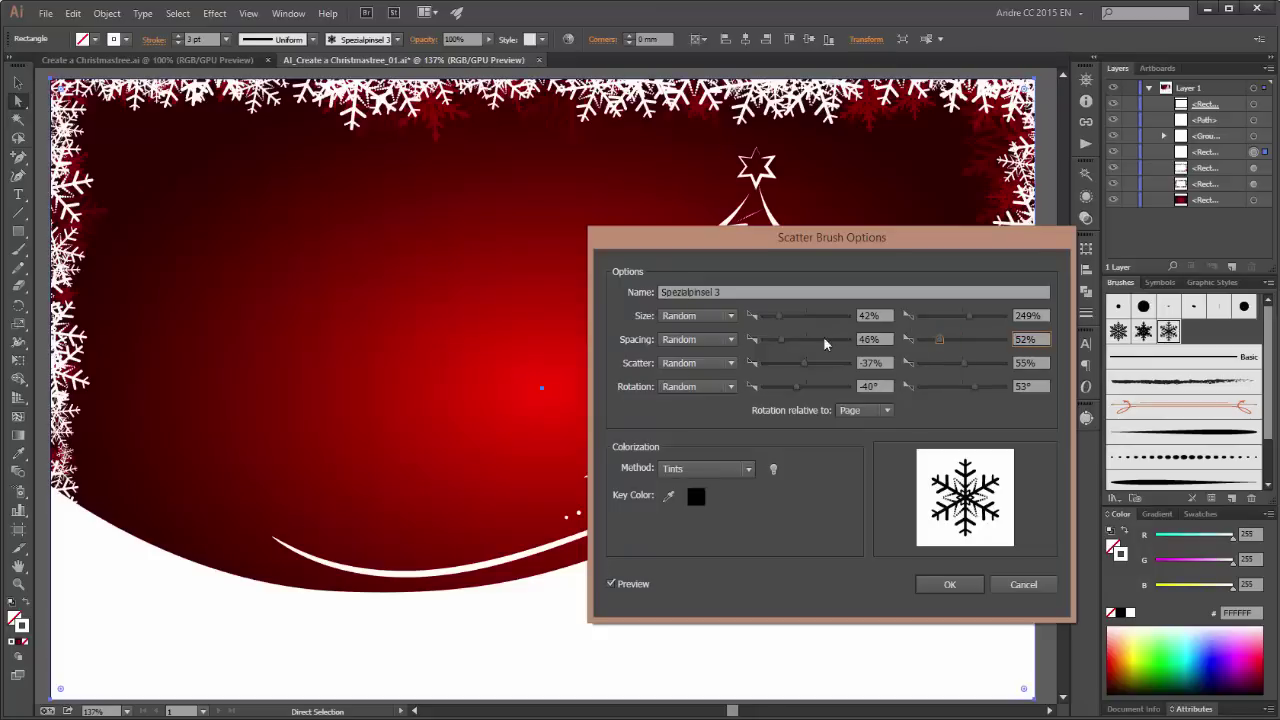
{"action": "left_click_drag", "start_coordinate": [785, 345], "coordinate": [775, 344]}
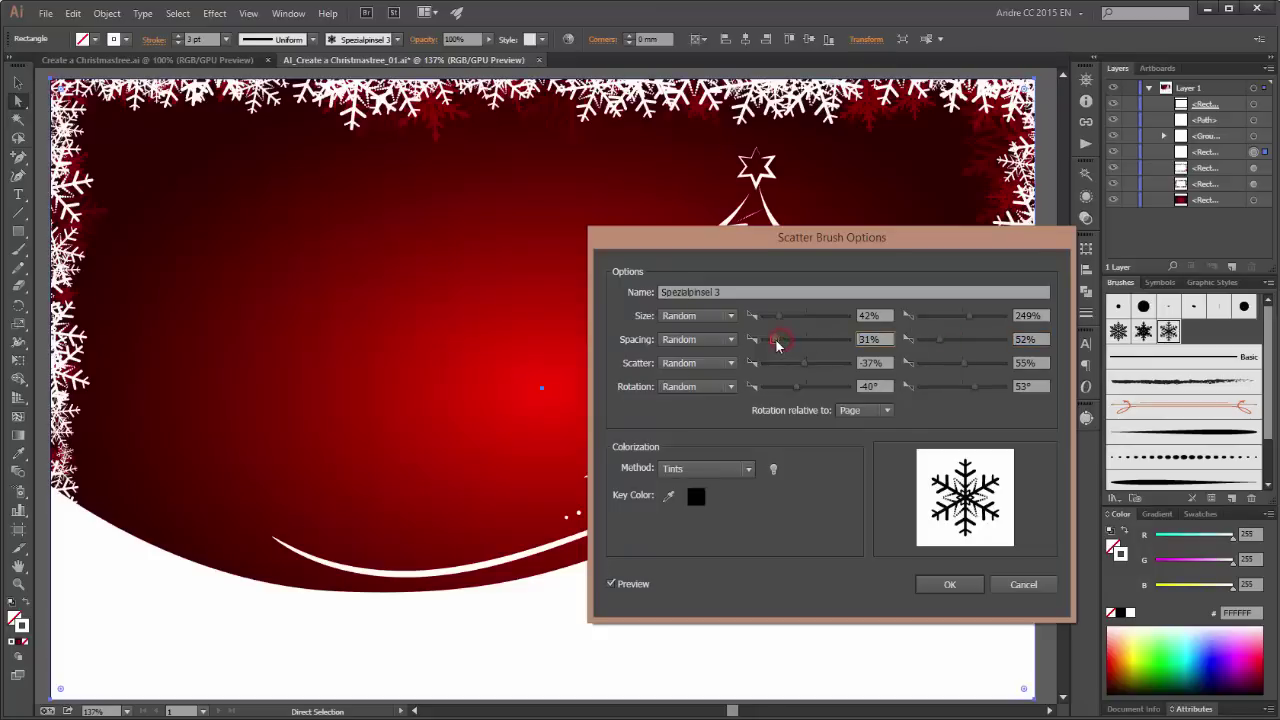
{"action": "left_click", "coordinate": [940, 345]}
{"action": "left_click_drag", "start_coordinate": [940, 345], "coordinate": [936, 344]}
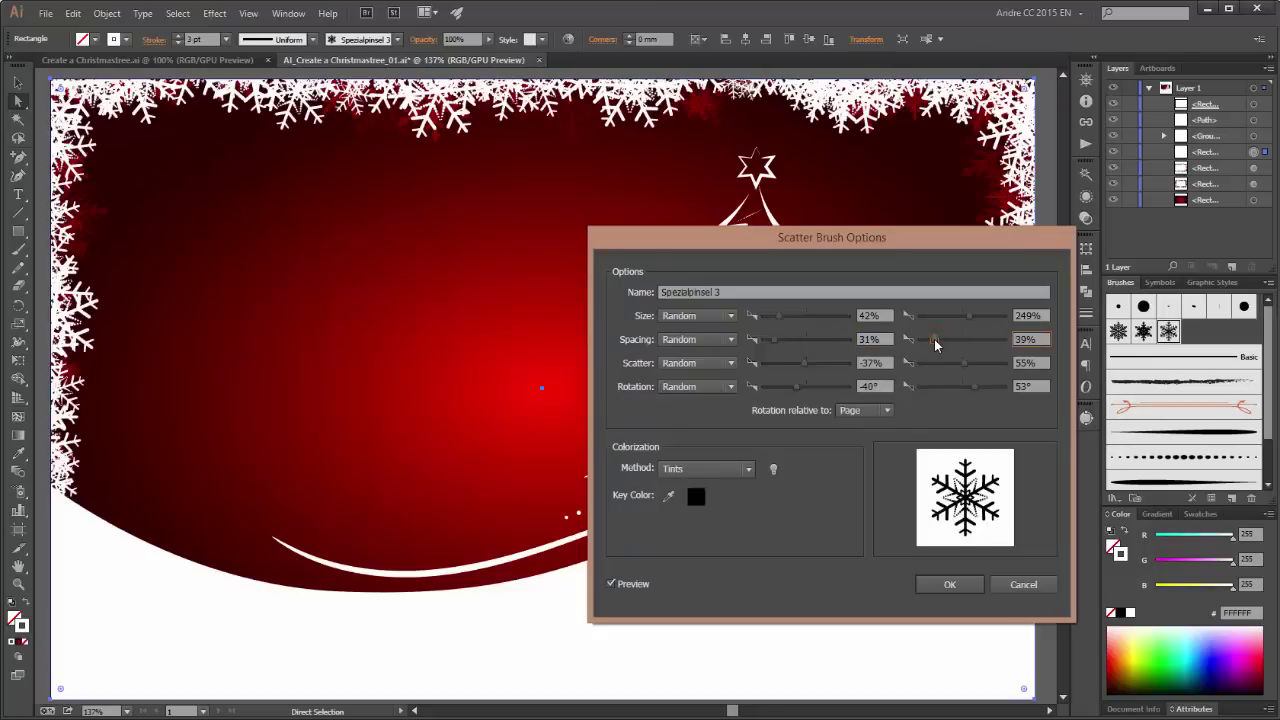
{"action": "left_click", "coordinate": [955, 586]}
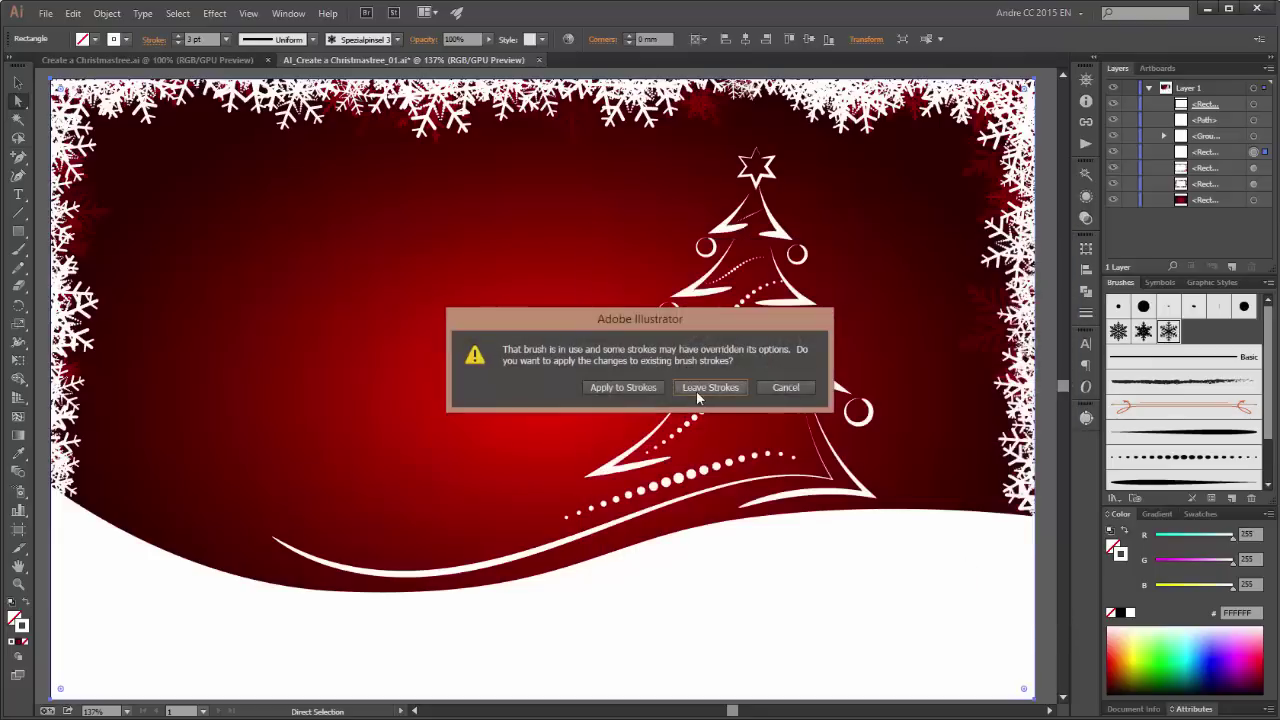
{"action": "left_click", "coordinate": [642, 390]}
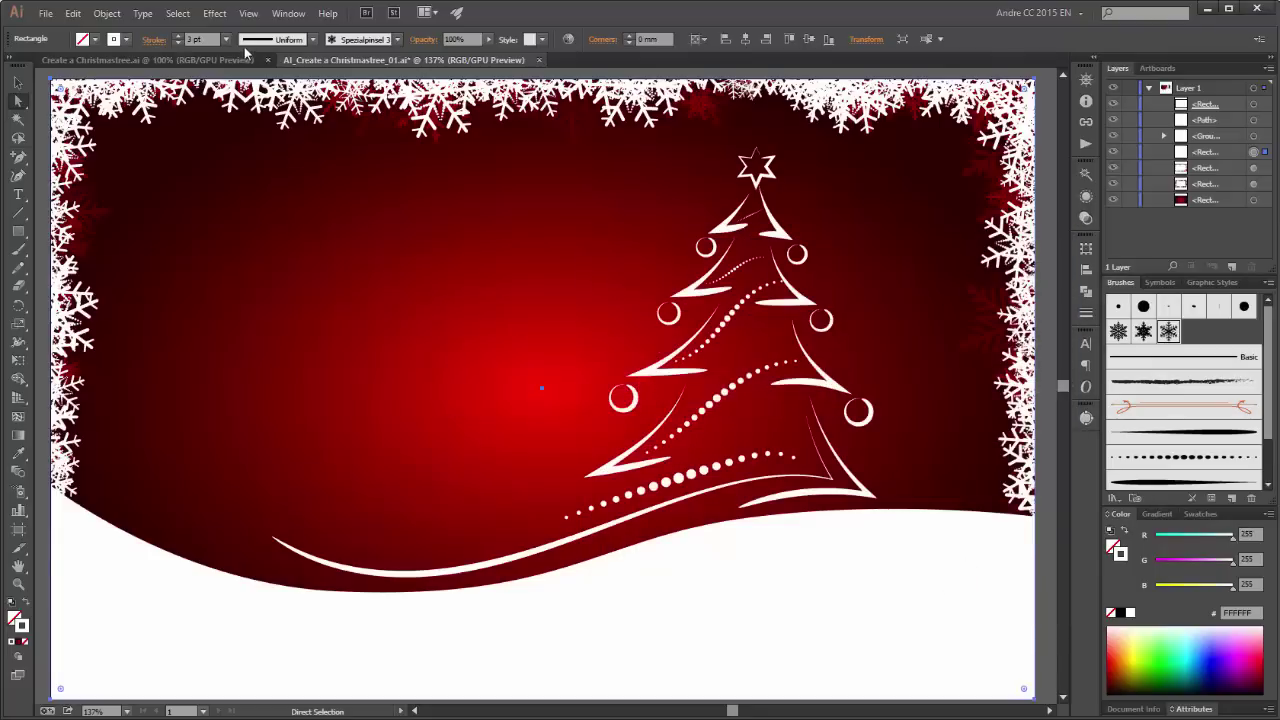
{"action": "left_click", "coordinate": [178, 44]}
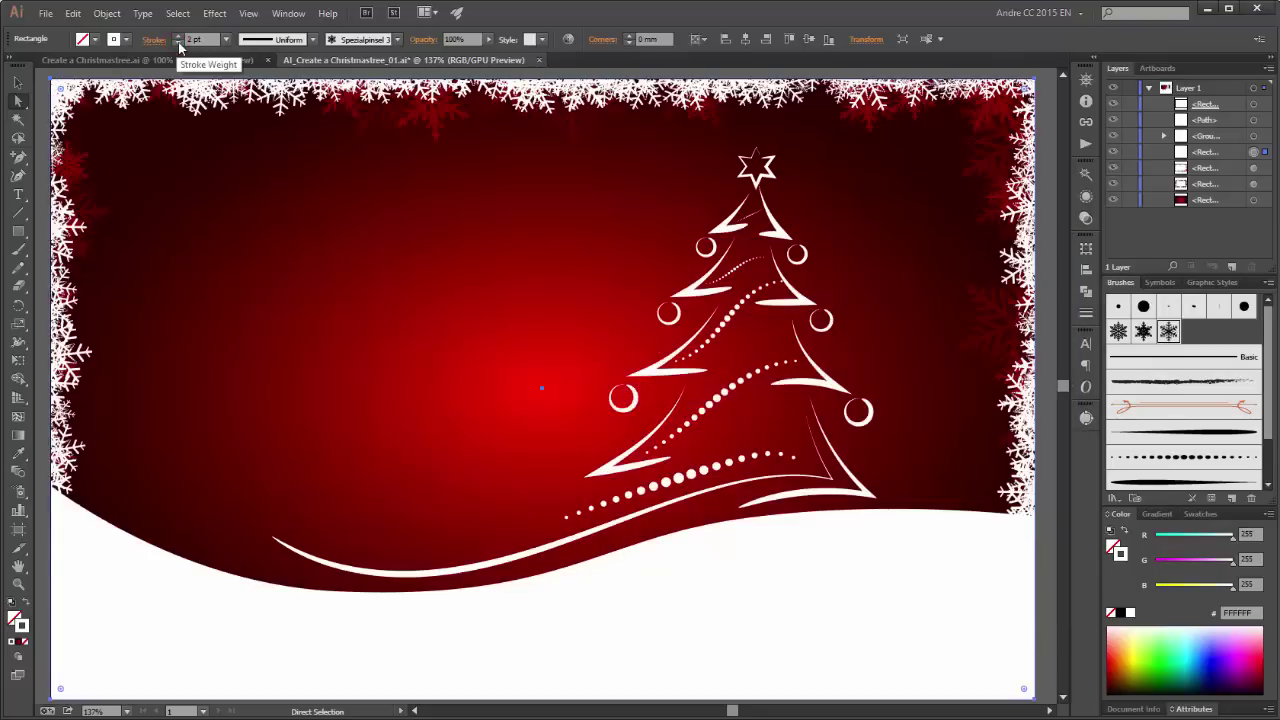
Step: Duplicate the dark red snowflake border, then give the lowest border rectangle a 5 pt stroke in darker red 410000 and deselect it
{"action": "left_click", "coordinate": [1235, 185]}
{"action": "left_click_drag", "start_coordinate": [1238, 188], "coordinate": [1232, 266]}
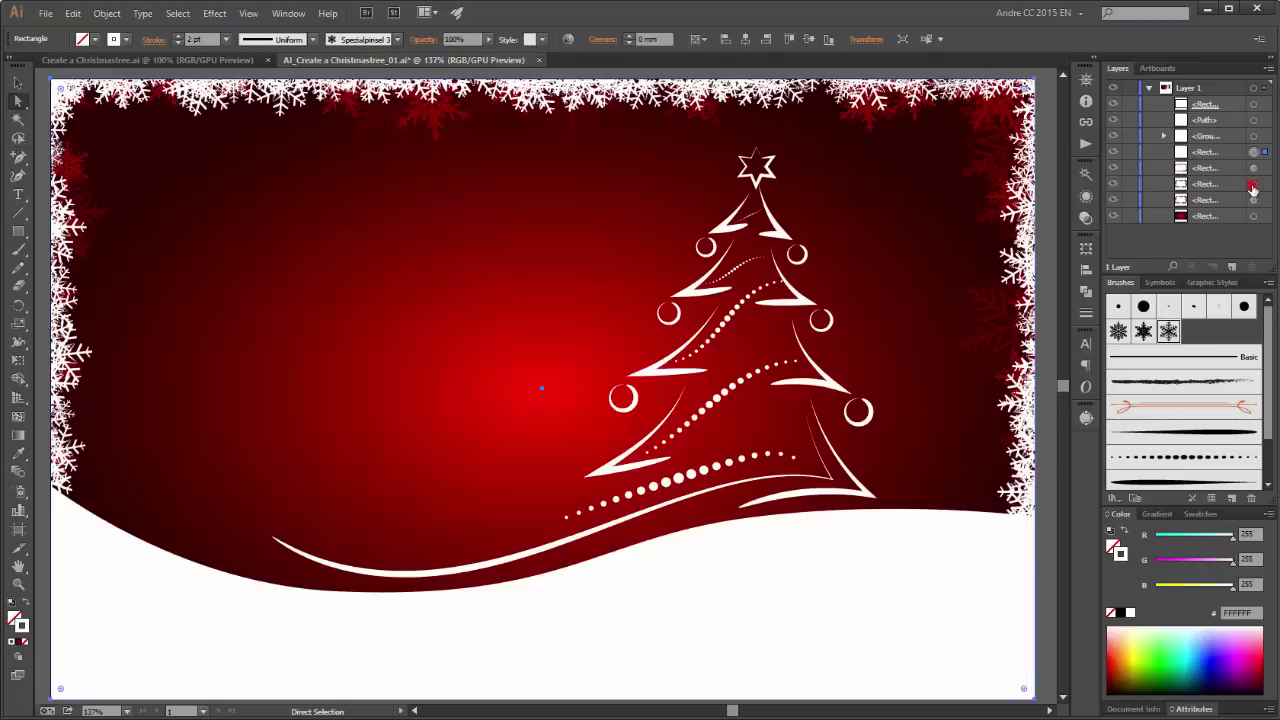
{"action": "left_click", "coordinate": [1253, 184]}
{"action": "left_click", "coordinate": [1254, 200]}
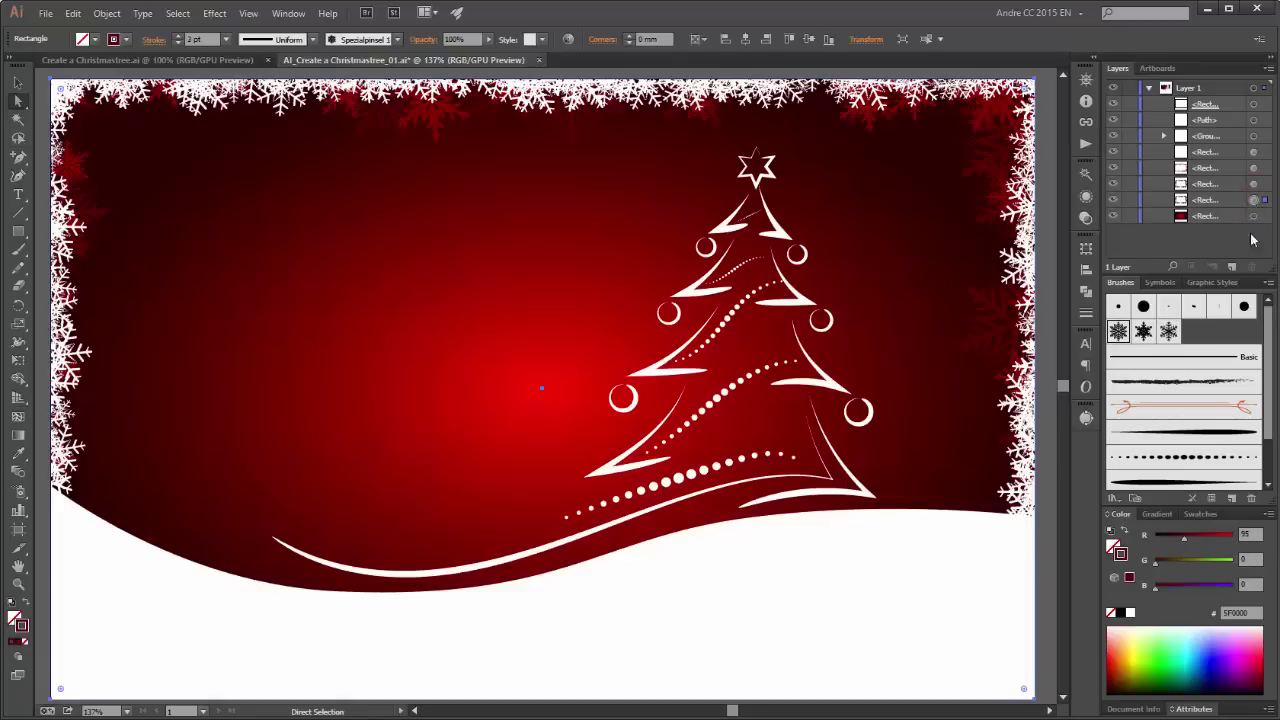
{"action": "left_click_drag", "start_coordinate": [1183, 541], "coordinate": [1177, 542]}
{"action": "left_click", "coordinate": [179, 36]}
{"action": "left_click", "coordinate": [1220, 204]}
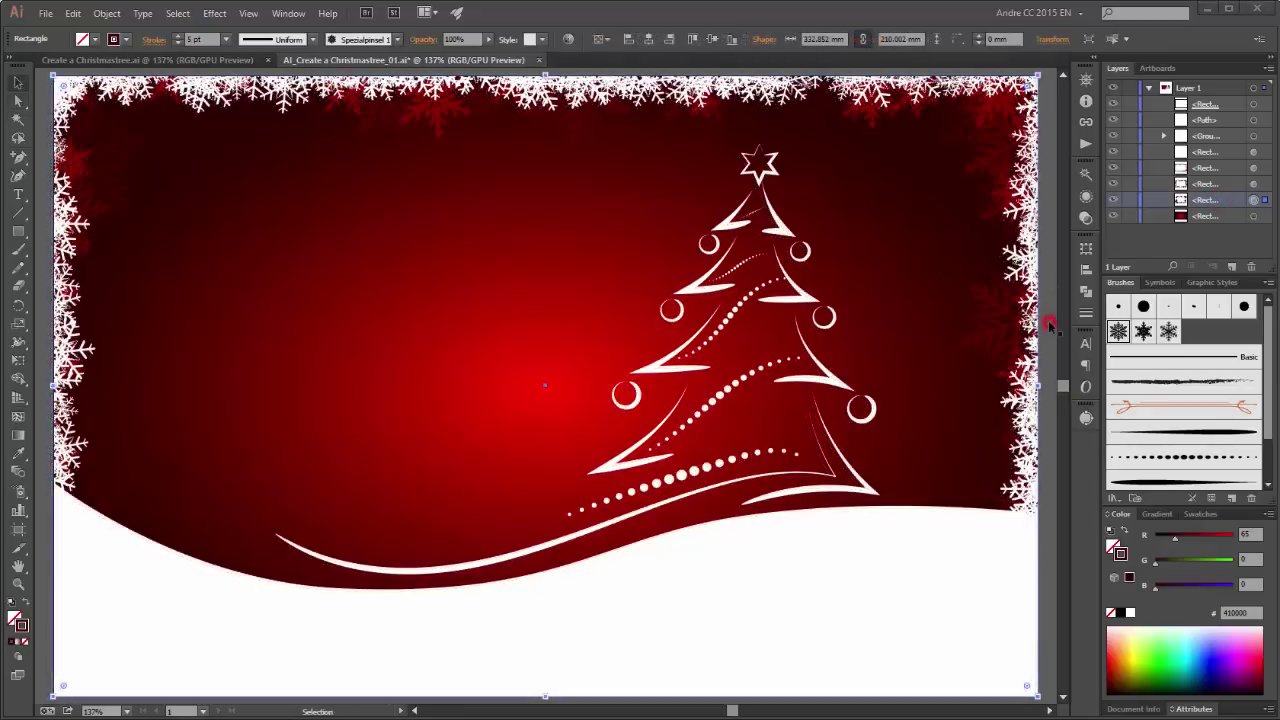
{"action": "key", "text": "ctrl+1"}
{"action": "left_click", "coordinate": [977, 343]}
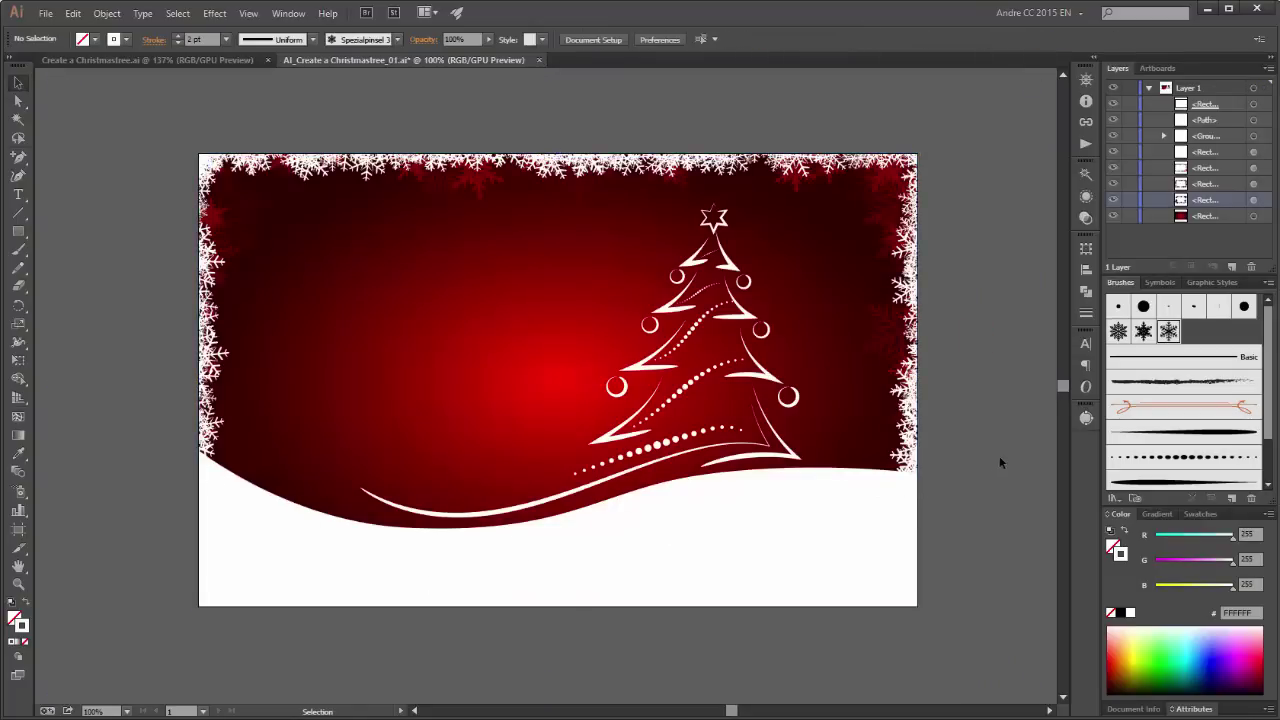
Step: Paint a long wavy accent line in dark red A00000 just below the snow hill's edge with the 1 pt tapered brush
{"action": "left_click", "coordinate": [18, 248]}
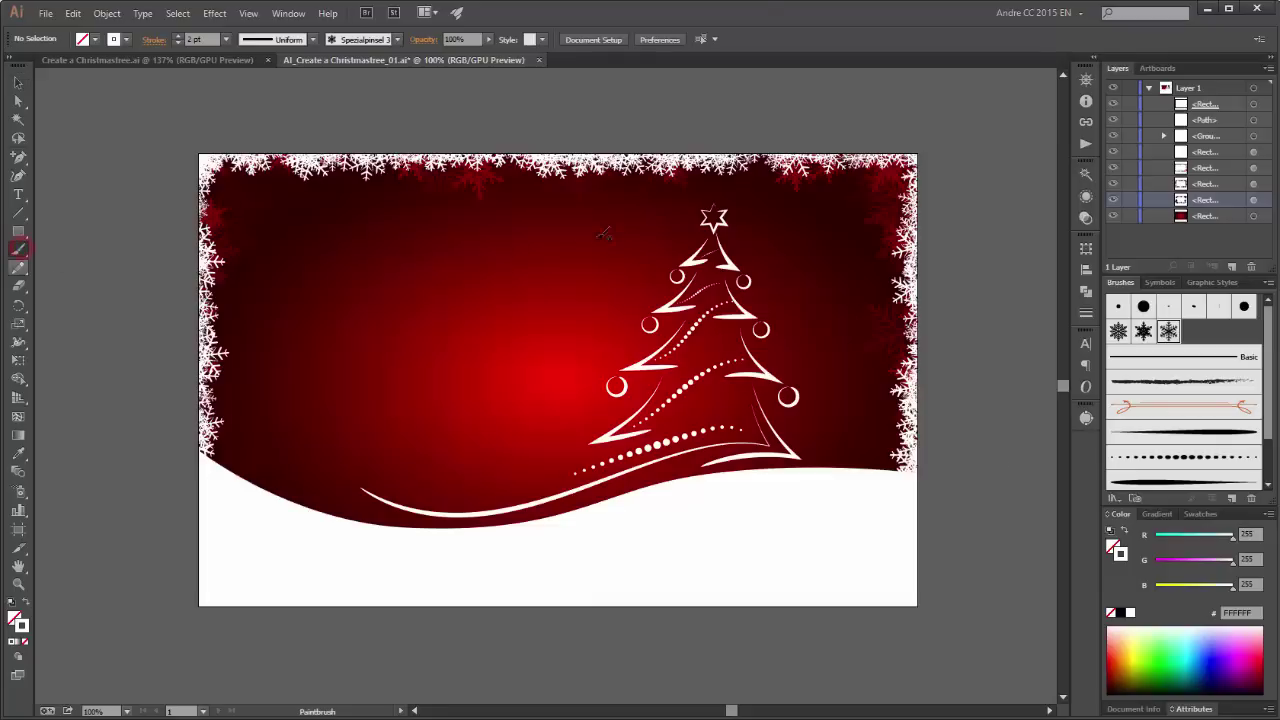
{"action": "left_click", "coordinate": [1203, 432]}
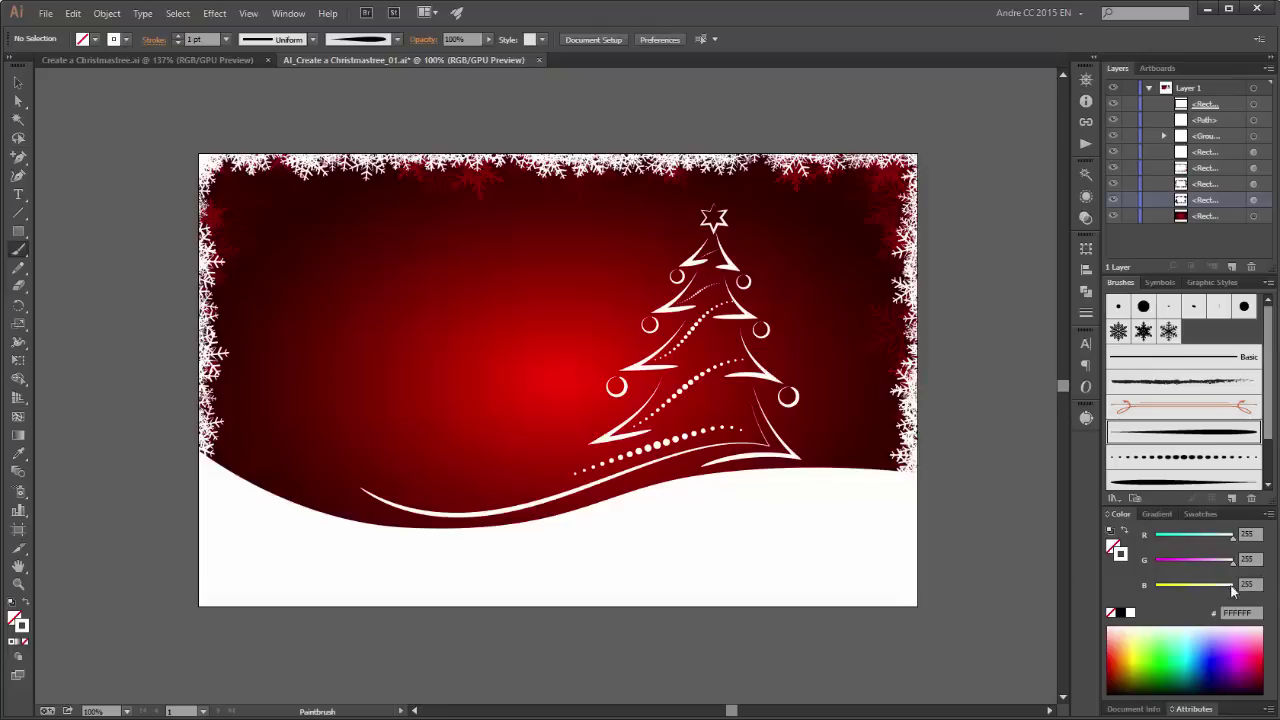
{"action": "left_click", "coordinate": [1112, 662]}
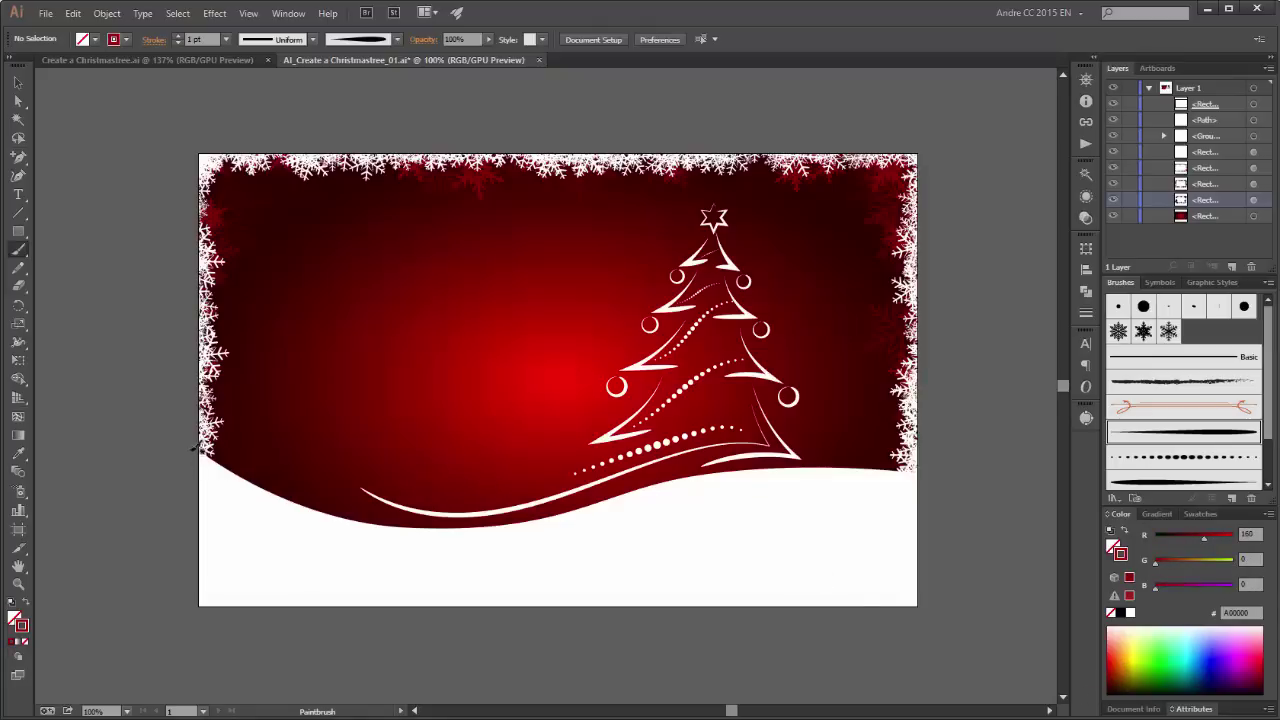
{"action": "mouse_move", "coordinate": [184, 446]}
{"action": "left_mouse_down"}
{"action": "mouse_move", "coordinate": [284, 506]}
{"action": "mouse_move", "coordinate": [386, 532]}
{"action": "mouse_move", "coordinate": [554, 524]}
{"action": "mouse_move", "coordinate": [772, 478]}
{"action": "mouse_move", "coordinate": [904, 478]}
{"action": "mouse_move", "coordinate": [980, 491]}
{"action": "left_mouse_up"}
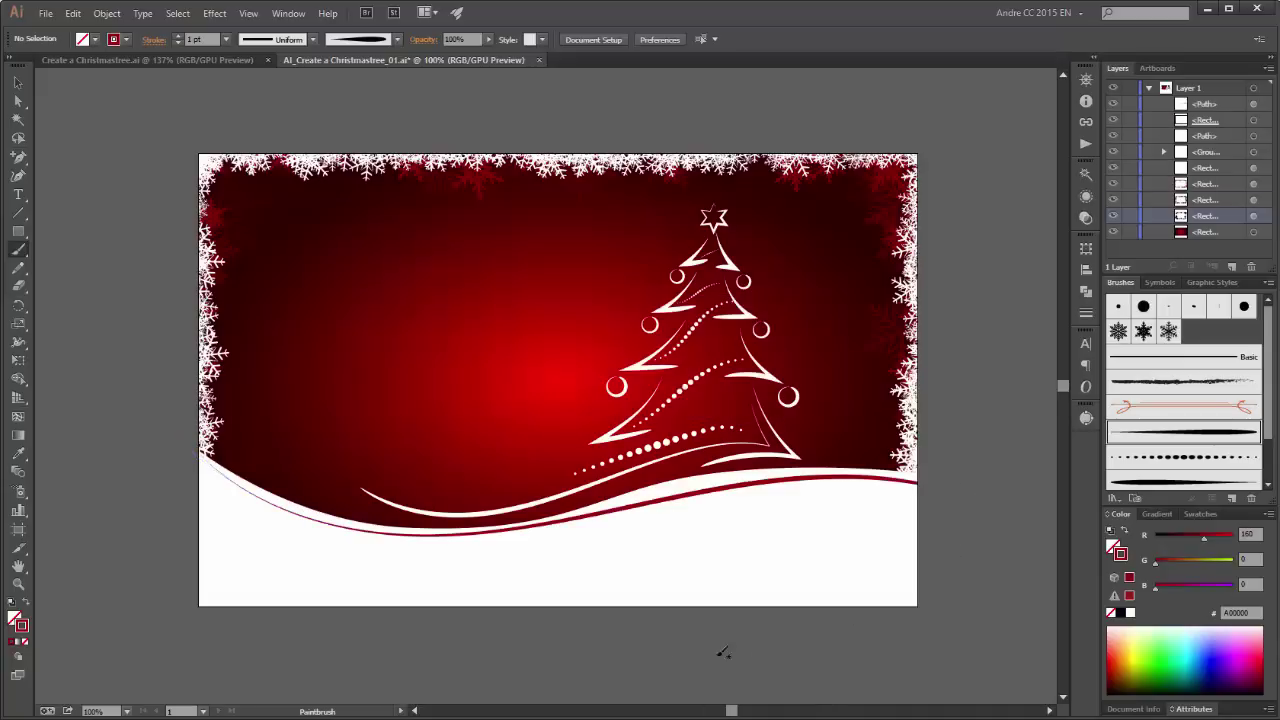
Step: Give the dark red accent line below the snow hill's edge a 5 pt stroke and move it about 4 mm down
{"action": "key", "text": "v"}
{"action": "left_click", "coordinate": [665, 508]}
{"action": "key", "text": "b"}
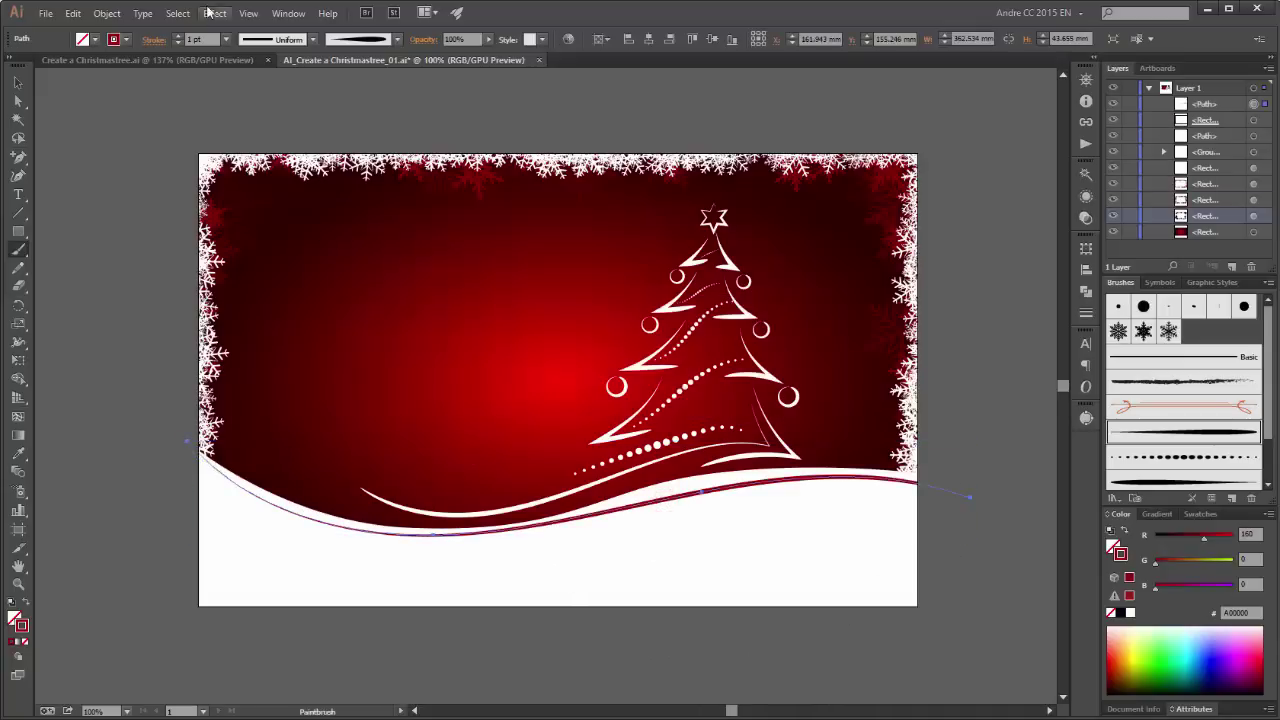
{"action": "left_click", "coordinate": [178, 40]}
{"action": "left_click", "coordinate": [178, 40]}
{"action": "left_click", "coordinate": [178, 40]}
{"action": "left_click", "coordinate": [178, 40]}
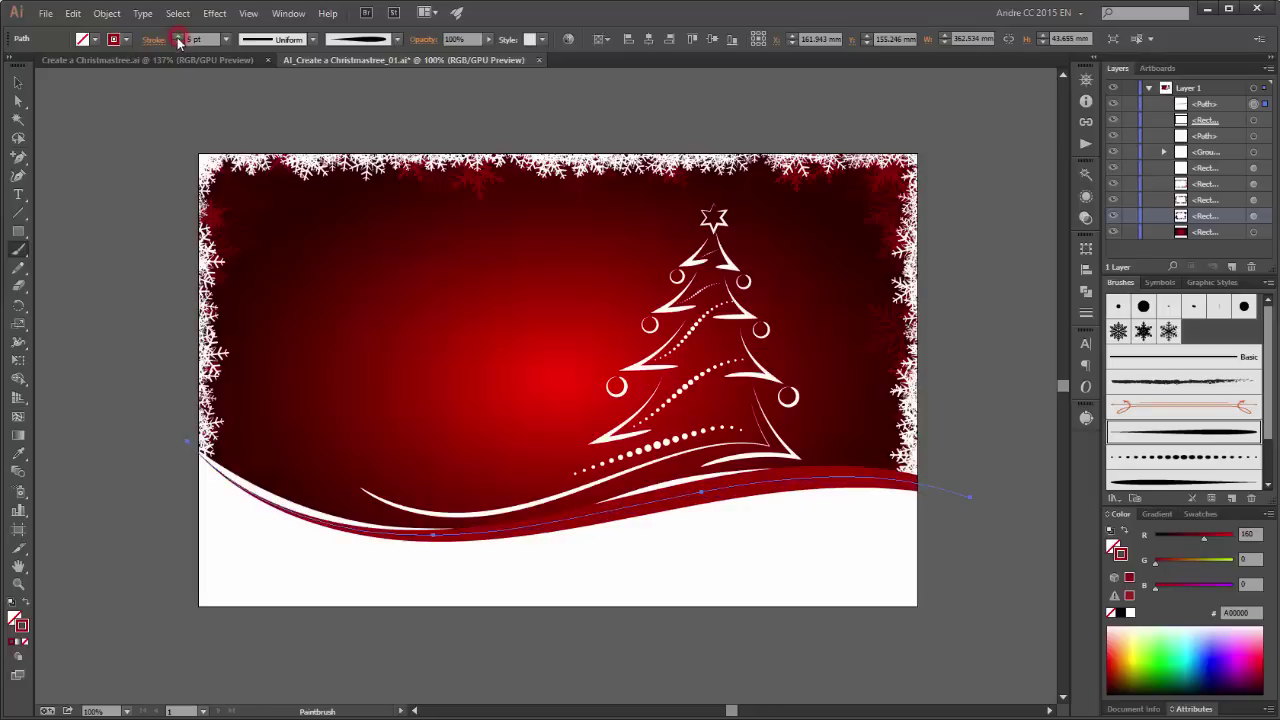
{"action": "key", "text": "v"}
{"action": "left_click_drag", "start_coordinate": [648, 511], "coordinate": [643, 530]}
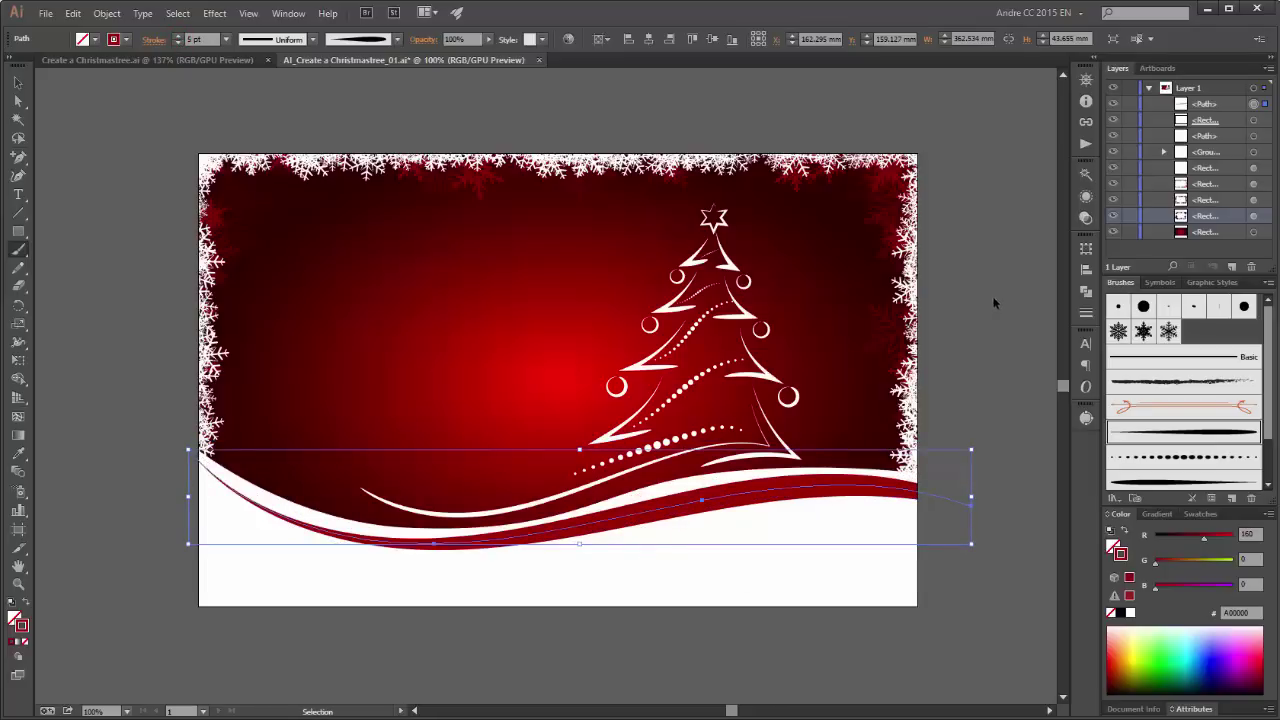
{"action": "left_click", "coordinate": [1004, 270]}
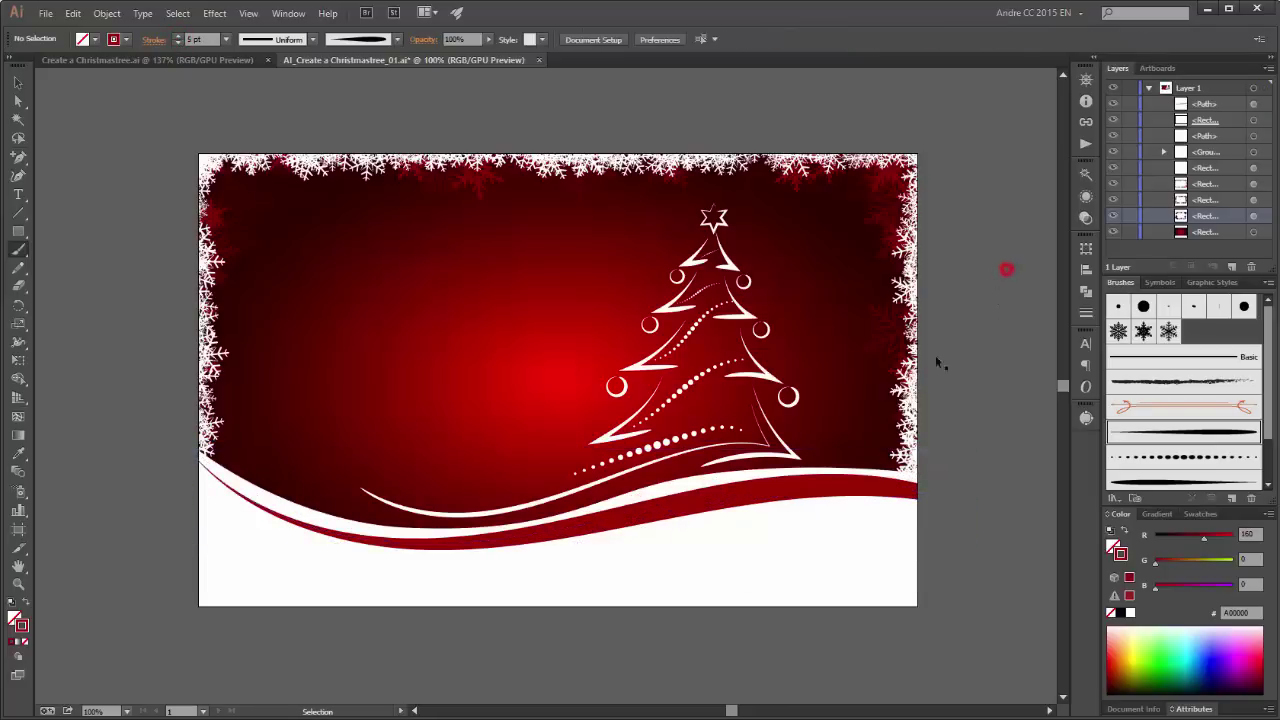
Step: Reshape the white hill's upper edge by moving its right end anchor slightly outward and down and adjusting the neighbouring curve handles
{"action": "left_click", "coordinate": [709, 483]}
{"action": "left_click", "coordinate": [17, 101]}
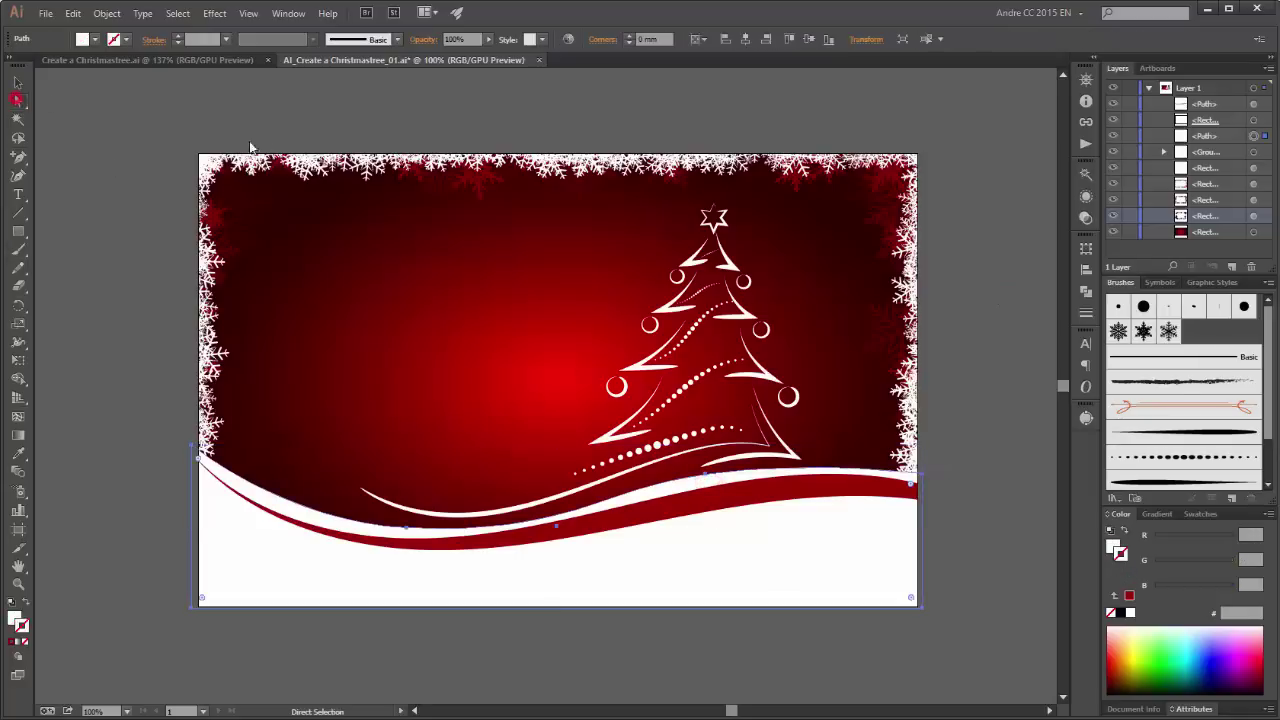
{"action": "left_click", "coordinate": [926, 482]}
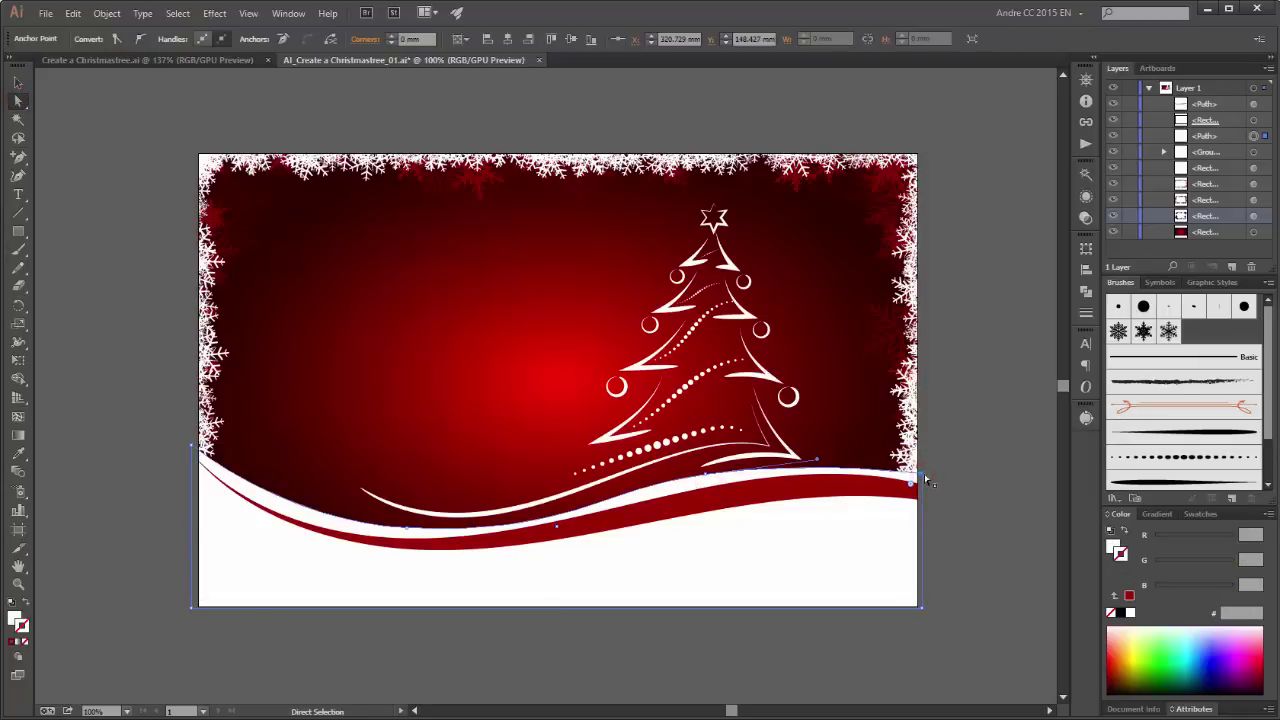
{"action": "left_click_drag", "start_coordinate": [924, 482], "coordinate": [933, 488]}
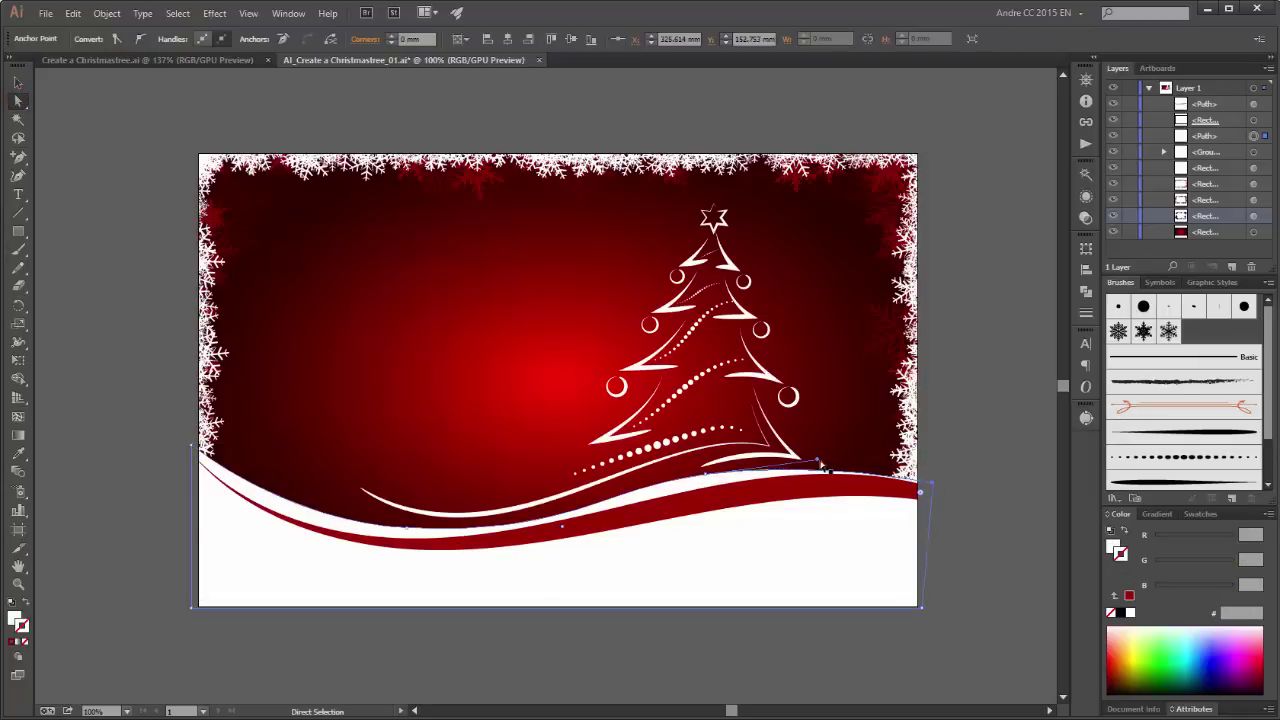
{"action": "left_click_drag", "start_coordinate": [816, 461], "coordinate": [855, 455]}
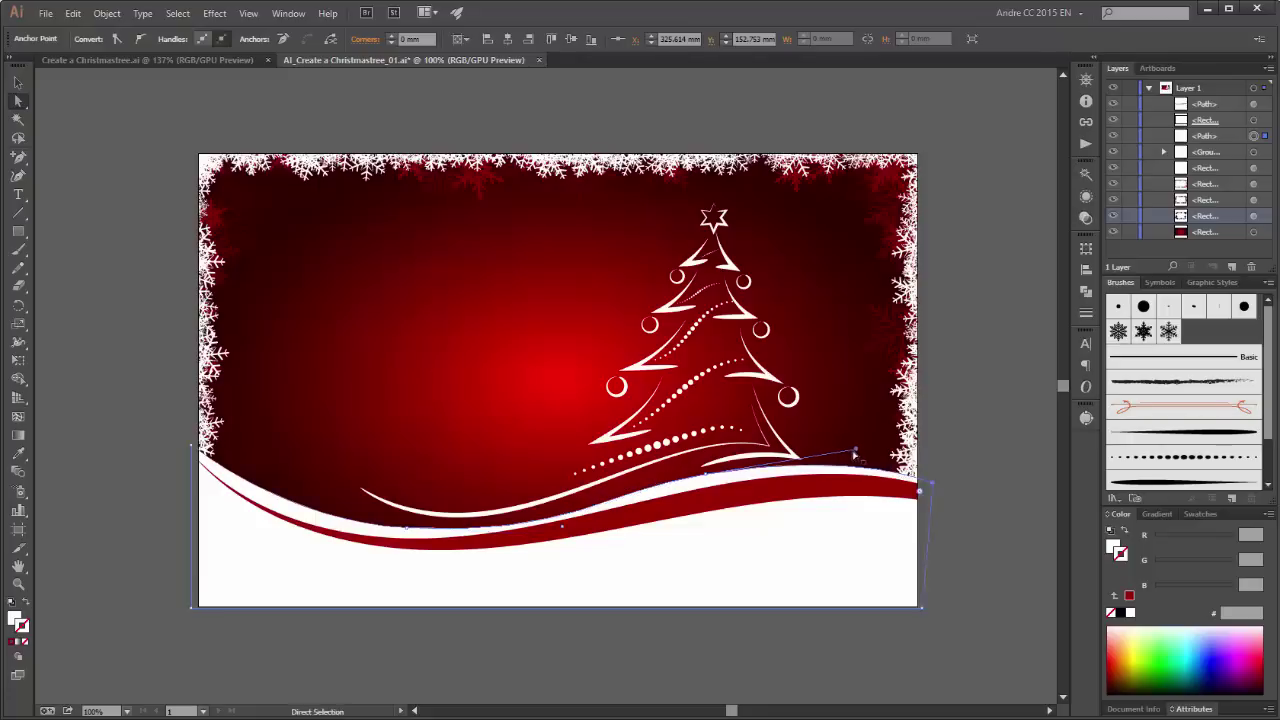
{"action": "left_click", "coordinate": [704, 479]}
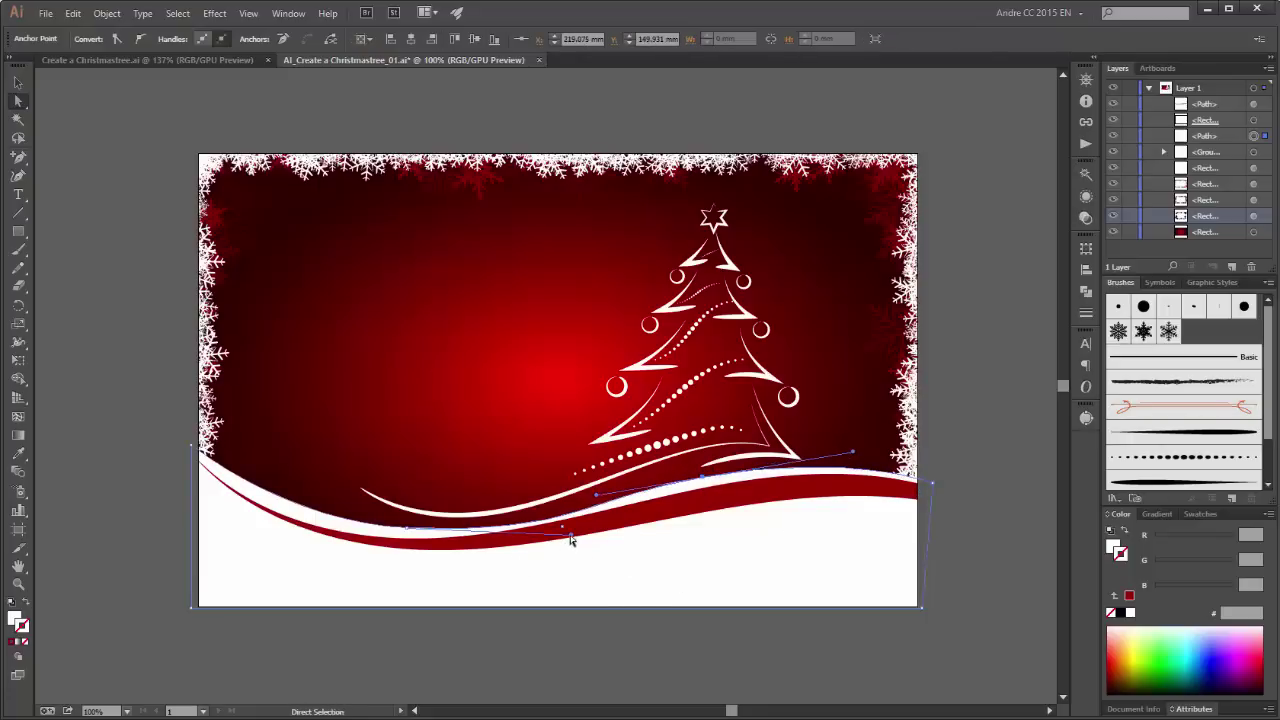
{"action": "left_click_drag", "start_coordinate": [571, 537], "coordinate": [549, 535]}
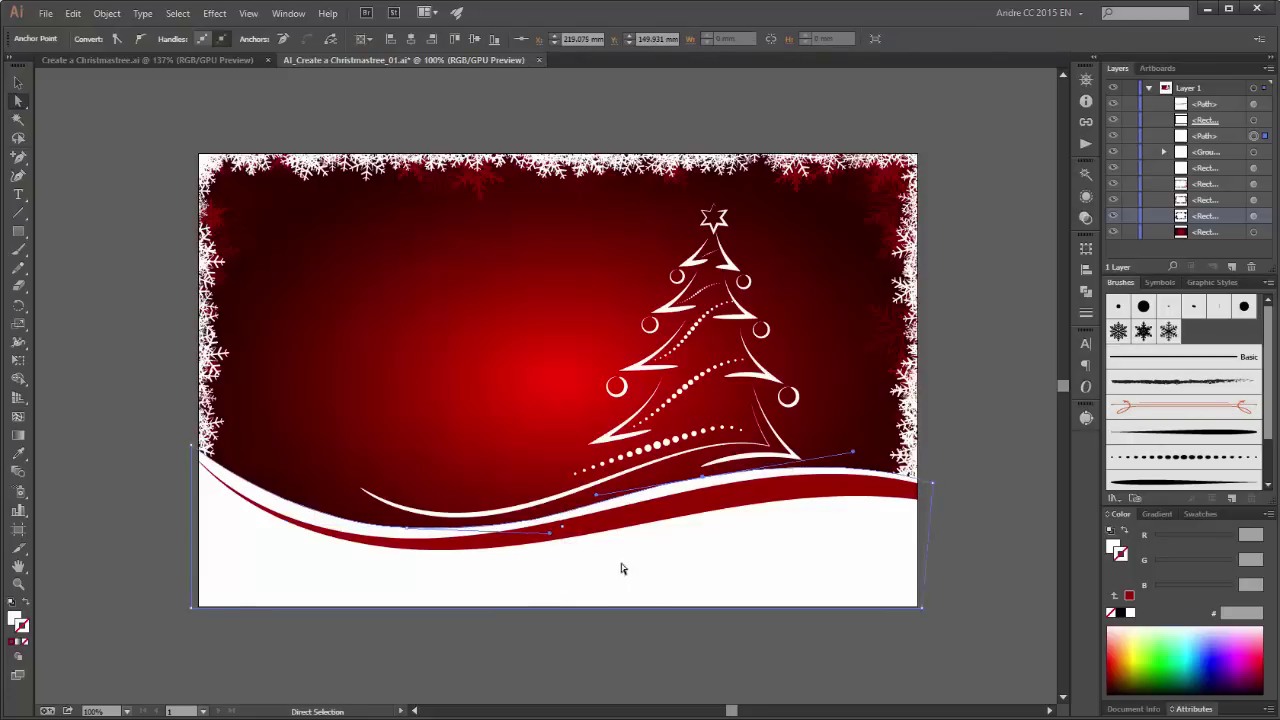
{"action": "left_click", "coordinate": [981, 424]}
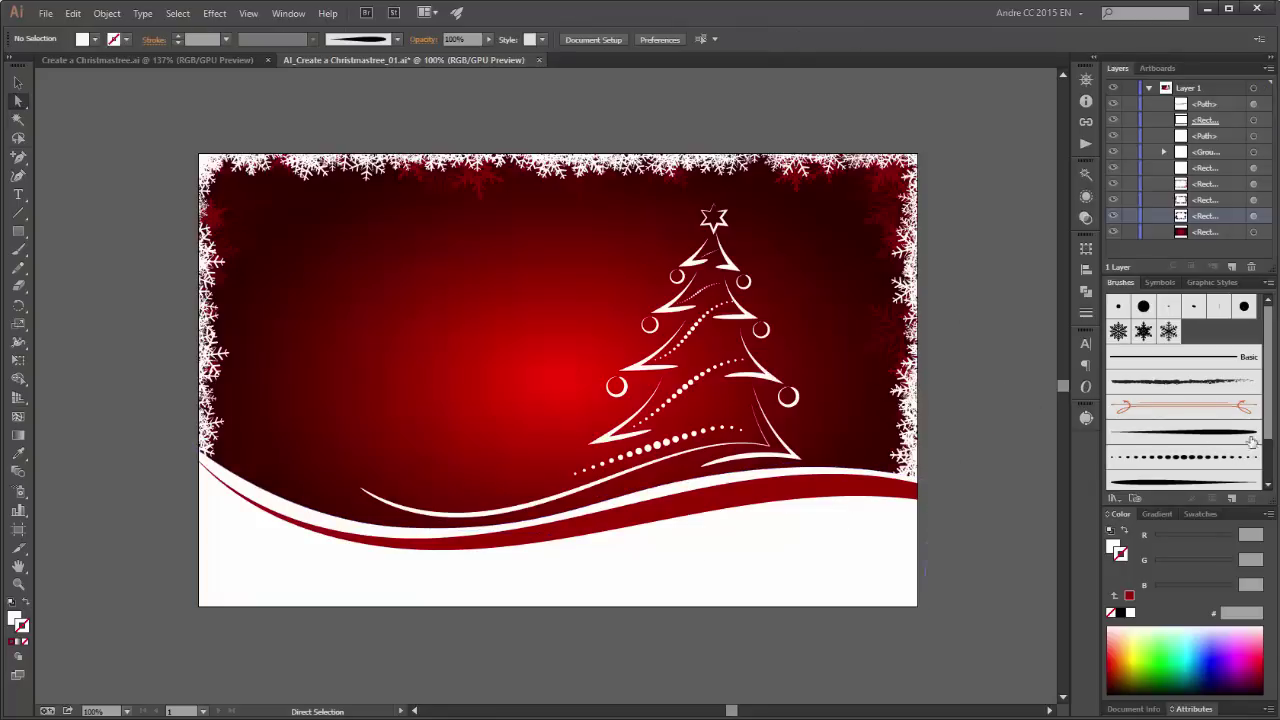
Step: Paint a second long wavy line in darker red 690000 below the first with the brush that tapers toward its right end
{"action": "scroll", "coordinate": [1262, 405], "scroll_direction": "down", "scroll_amount": 2}
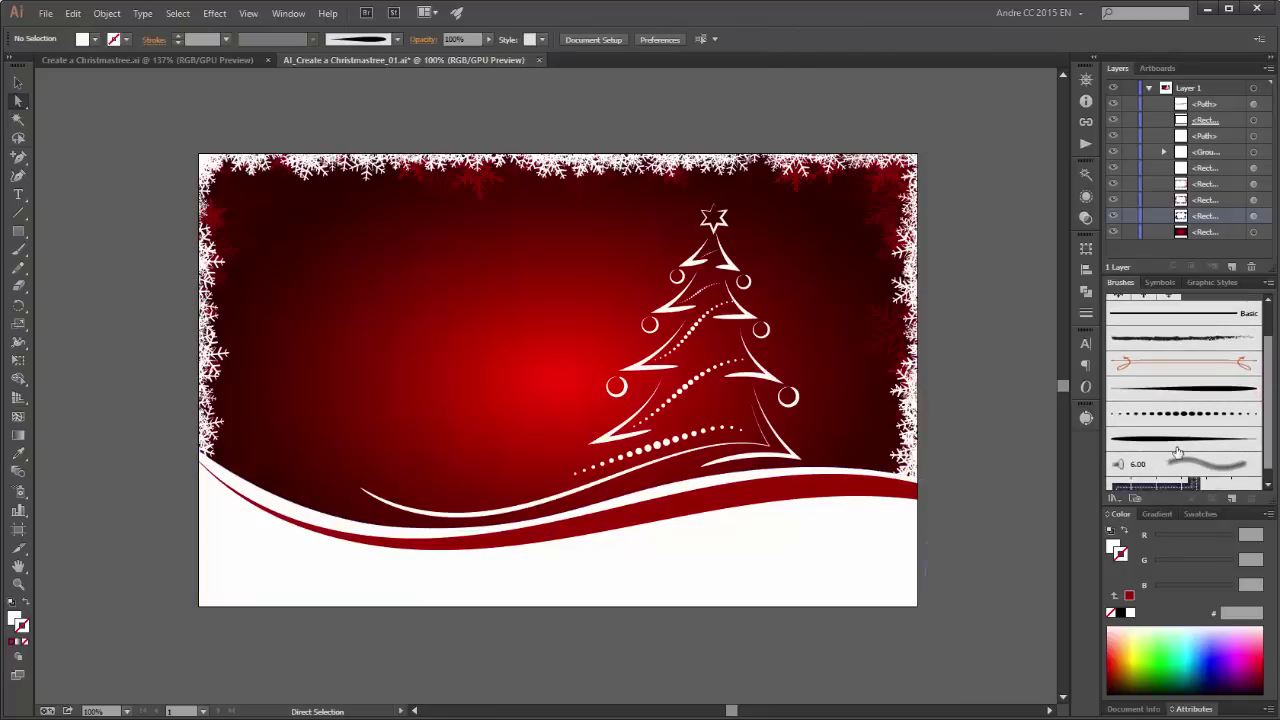
{"action": "left_click", "coordinate": [1172, 443]}
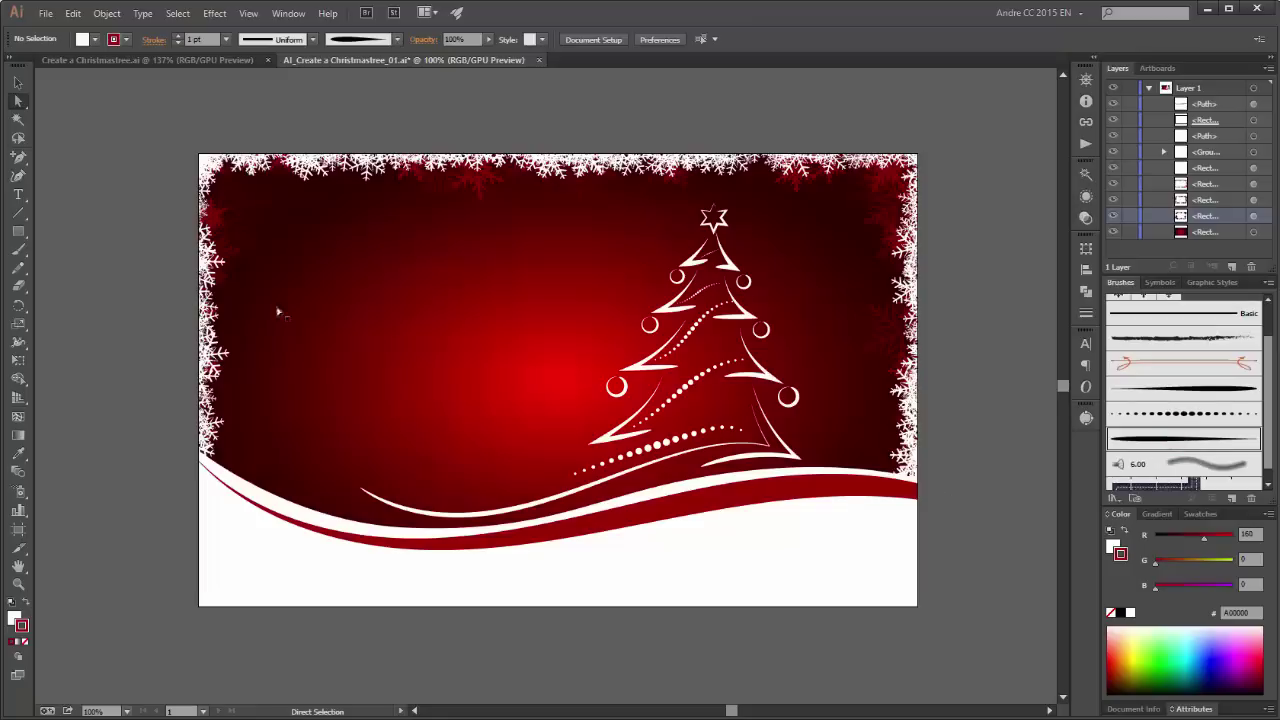
{"action": "left_click_drag", "start_coordinate": [1206, 545], "coordinate": [1193, 545]}
{"action": "left_click", "coordinate": [19, 249]}
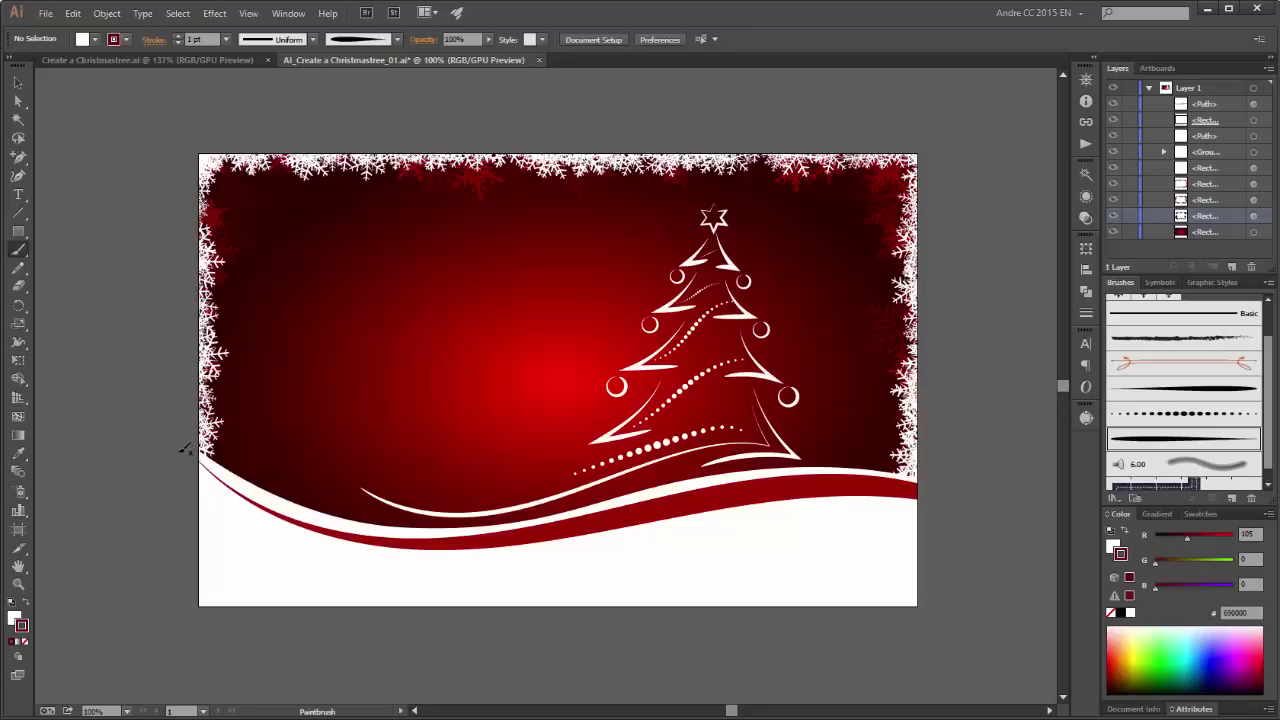
{"action": "mouse_move", "coordinate": [179, 447]}
{"action": "left_mouse_down"}
{"action": "mouse_move", "coordinate": [272, 520]}
{"action": "mouse_move", "coordinate": [349, 551]}
{"action": "mouse_move", "coordinate": [451, 557]}
{"action": "mouse_move", "coordinate": [752, 516]}
{"action": "mouse_move", "coordinate": [914, 510]}
{"action": "left_mouse_up"}
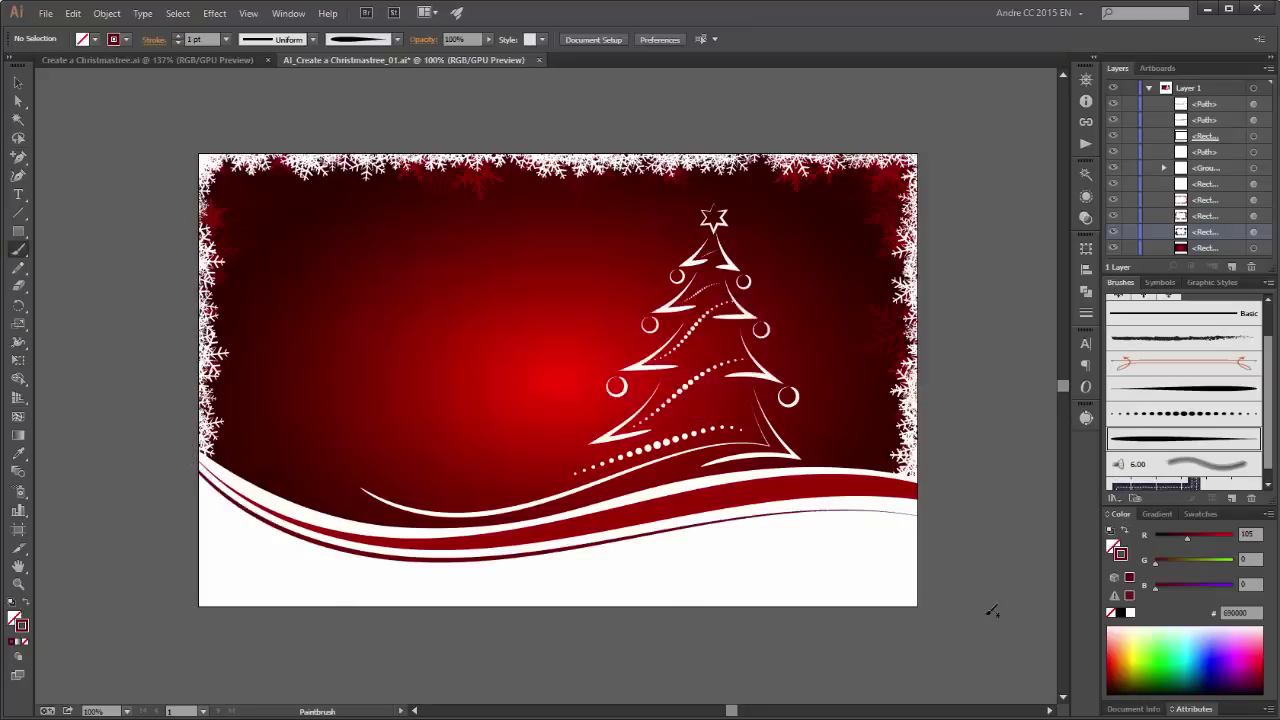
Step: Set the lower darker red wavy line's stroke weight to 5 pt
{"action": "left_click", "coordinate": [432, 562], "text": "ctrl"}
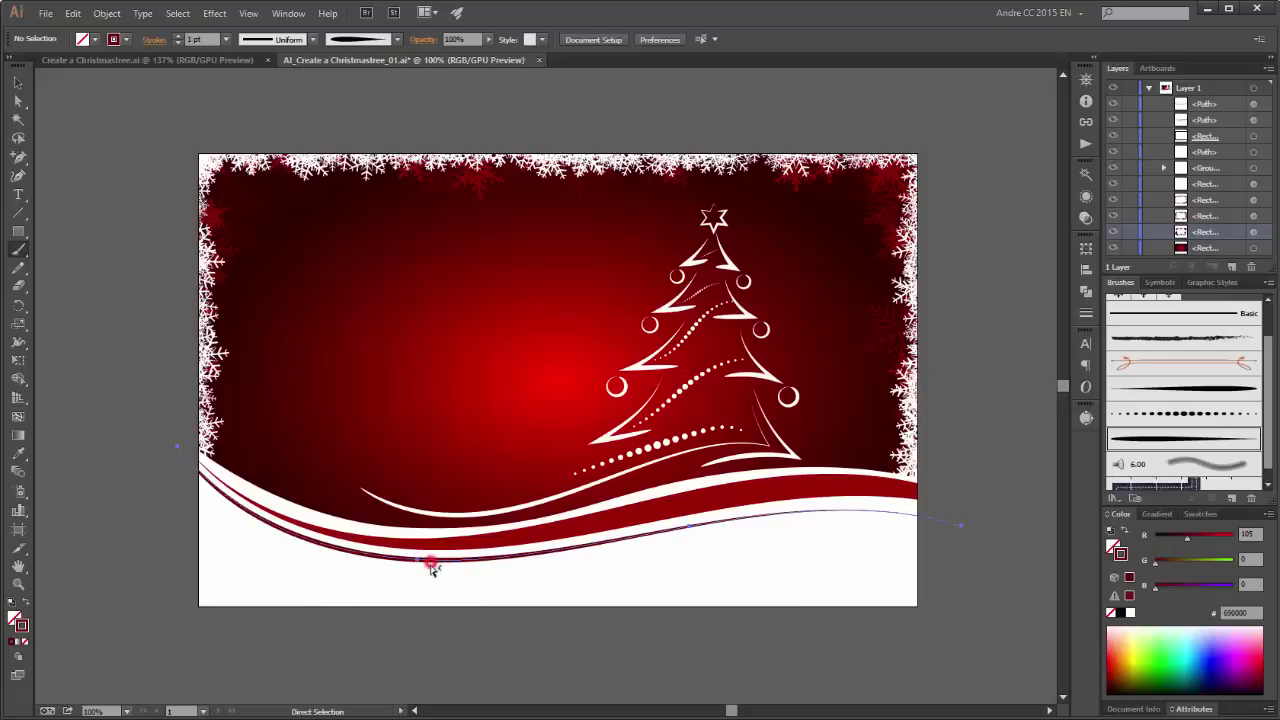
{"action": "left_click", "coordinate": [178, 37]}
{"action": "left_click", "coordinate": [178, 37]}
{"action": "left_click", "coordinate": [178, 37]}
{"action": "left_click", "coordinate": [178, 37]}
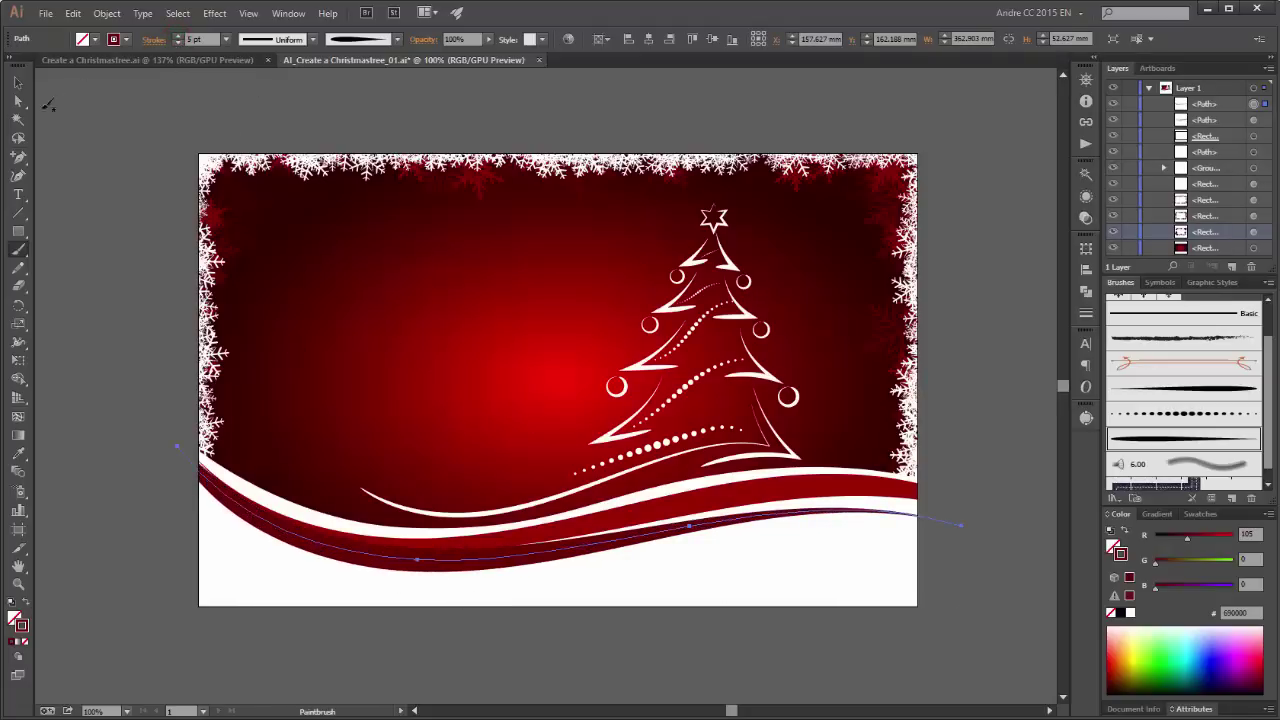
Step: Raise both end anchors of the darker red wavy line slightly and deselect it
{"action": "left_click", "coordinate": [18, 101]}
{"action": "mouse_move", "coordinate": [964, 528]}
{"action": "left_mouse_down"}
{"action": "mouse_move", "coordinate": [960, 513]}
{"action": "mouse_move", "coordinate": [958, 541]}
{"action": "left_mouse_up"}
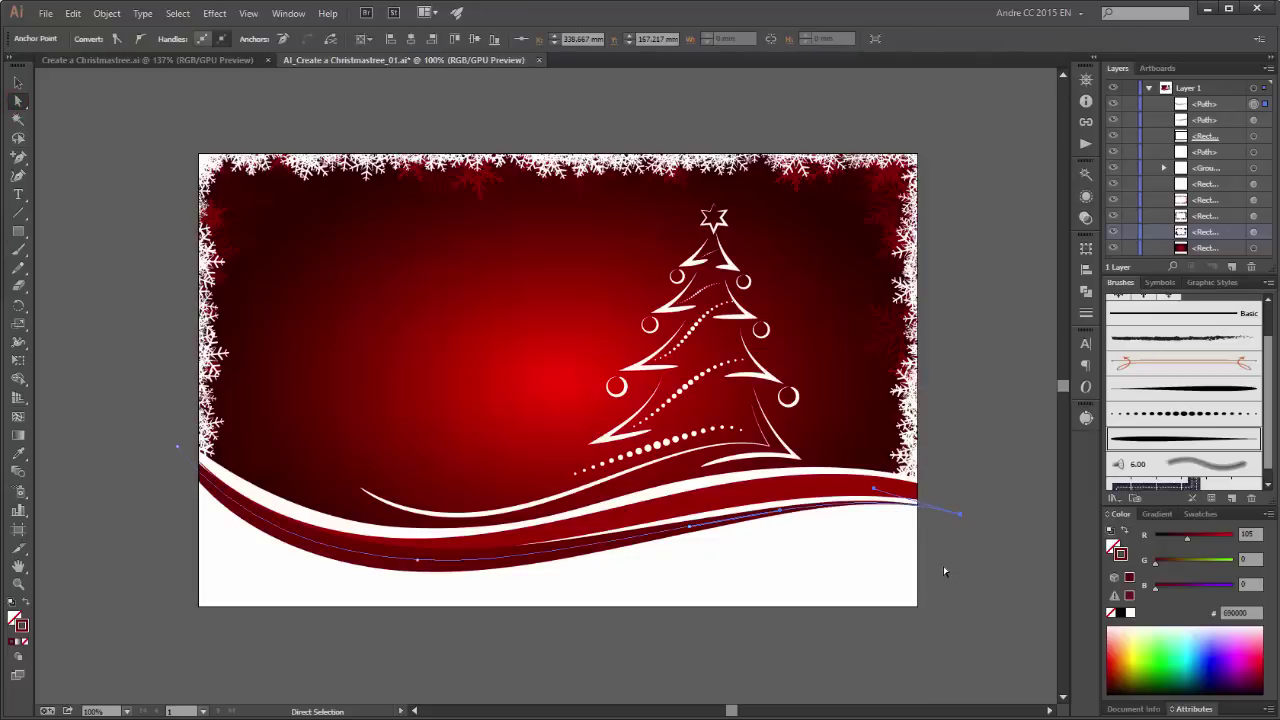
{"action": "left_click", "coordinate": [177, 447]}
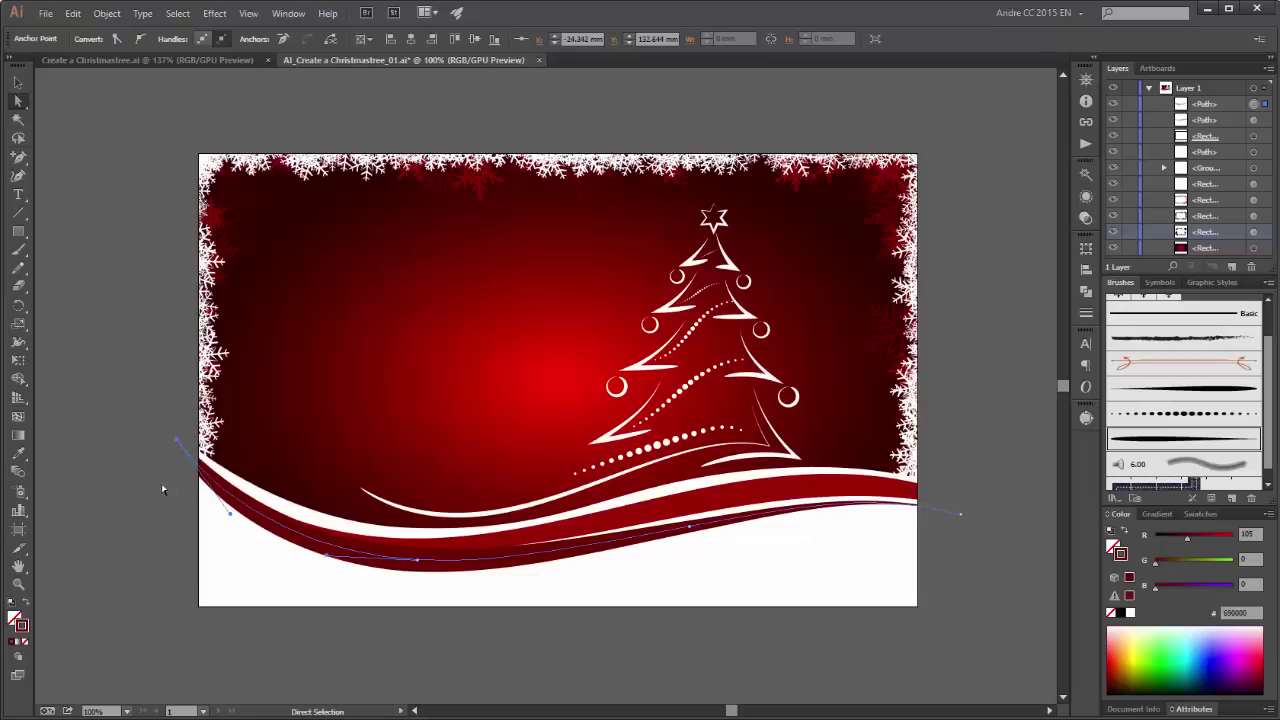
{"action": "left_click", "coordinate": [163, 484]}
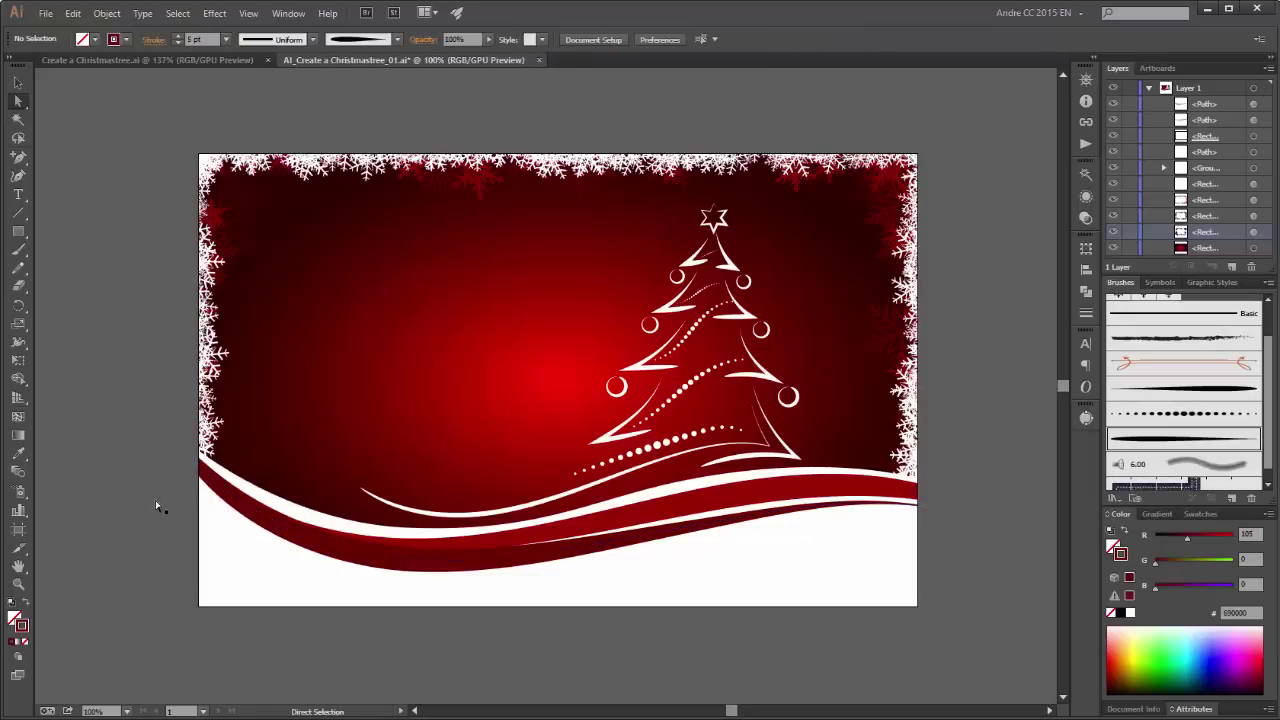
Step: Extend the thin white line under the tree past the artboard's left edge and smooth it into a curve following the hill
{"action": "key", "text": "ctrl+0"}
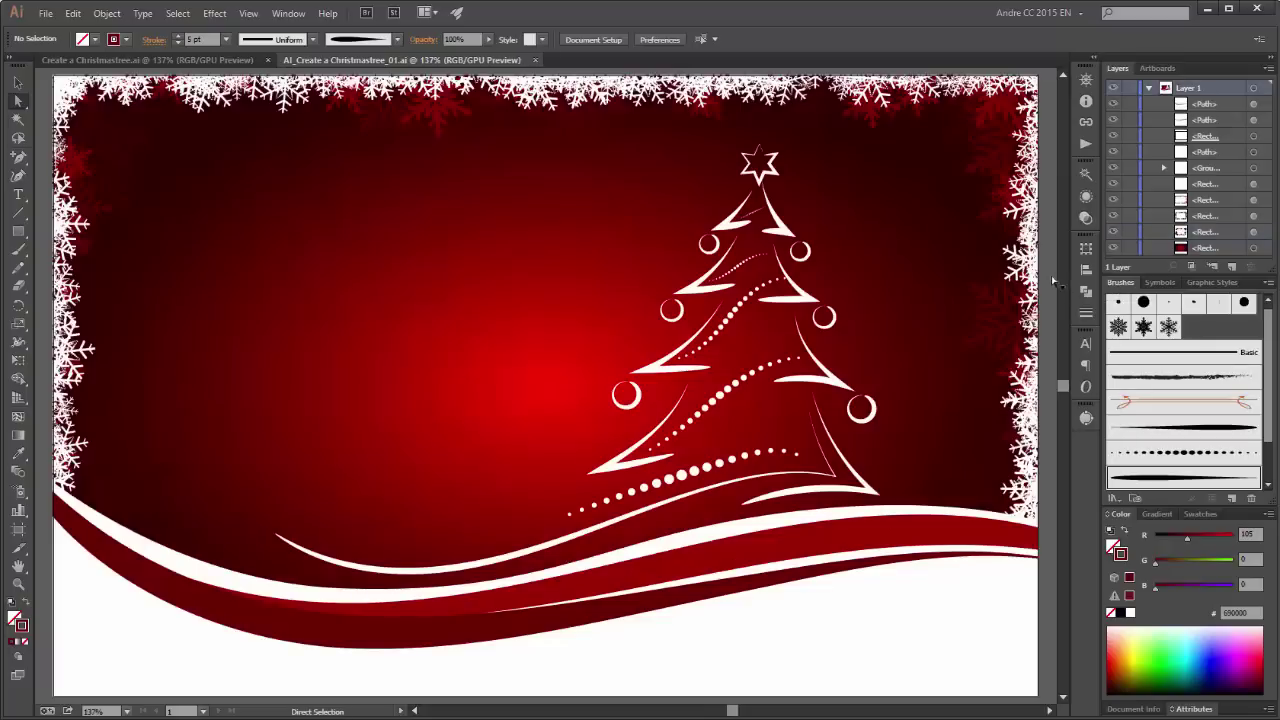
{"action": "left_click", "coordinate": [330, 566]}
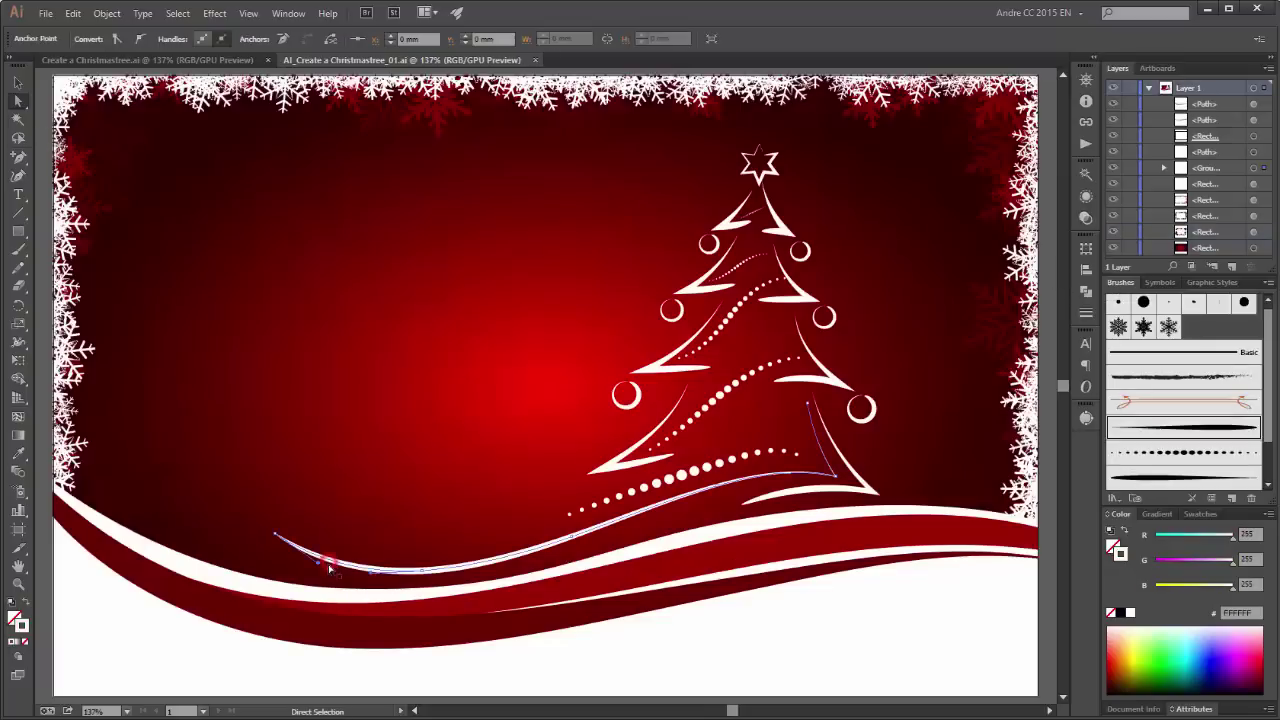
{"action": "left_click_drag", "start_coordinate": [275, 536], "coordinate": [50, 458]}
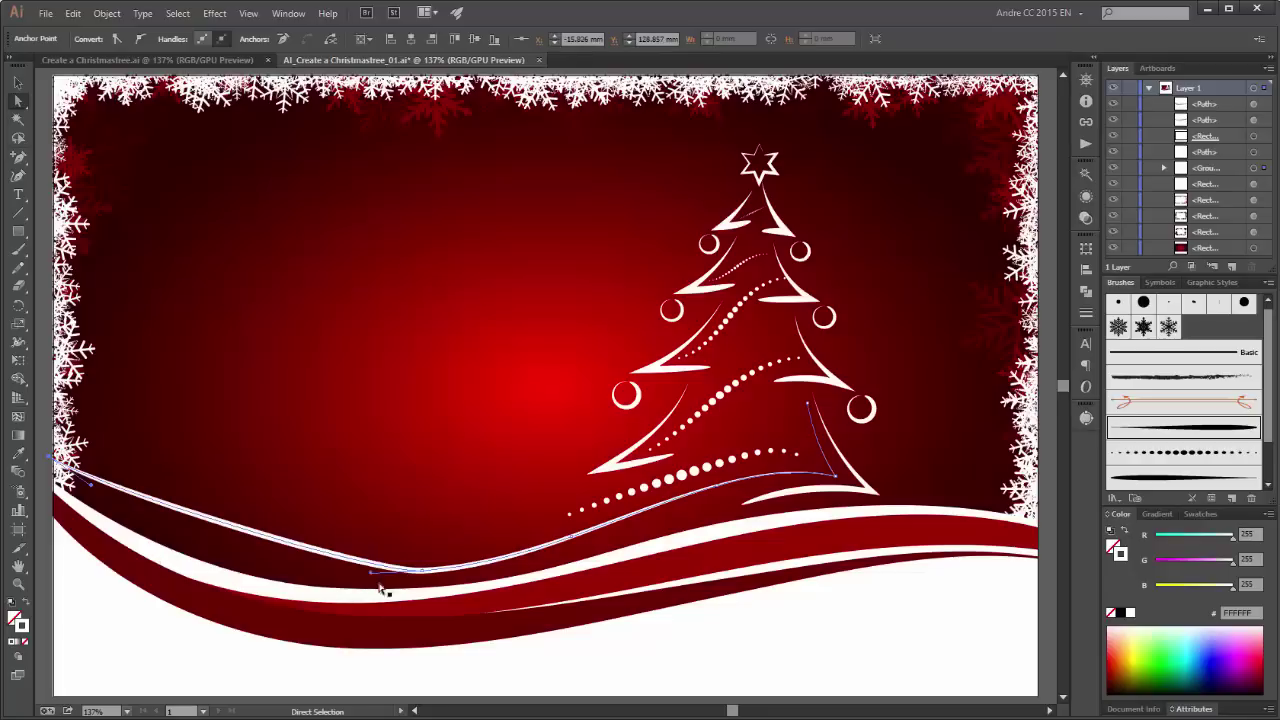
{"action": "left_click_drag", "start_coordinate": [372, 577], "coordinate": [205, 587]}
{"action": "left_click_drag", "start_coordinate": [40, 461], "coordinate": [95, 447]}
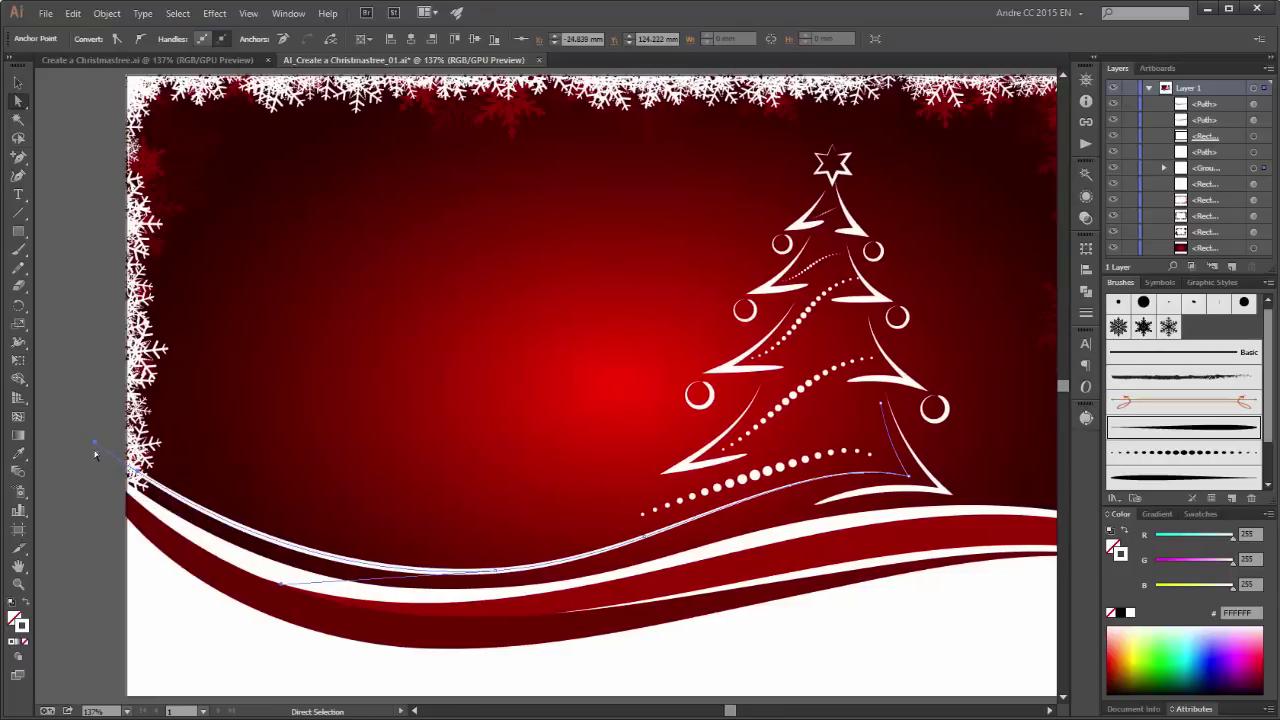
{"action": "scroll", "coordinate": [95, 412], "scroll_direction": "right", "scroll_amount": 2}
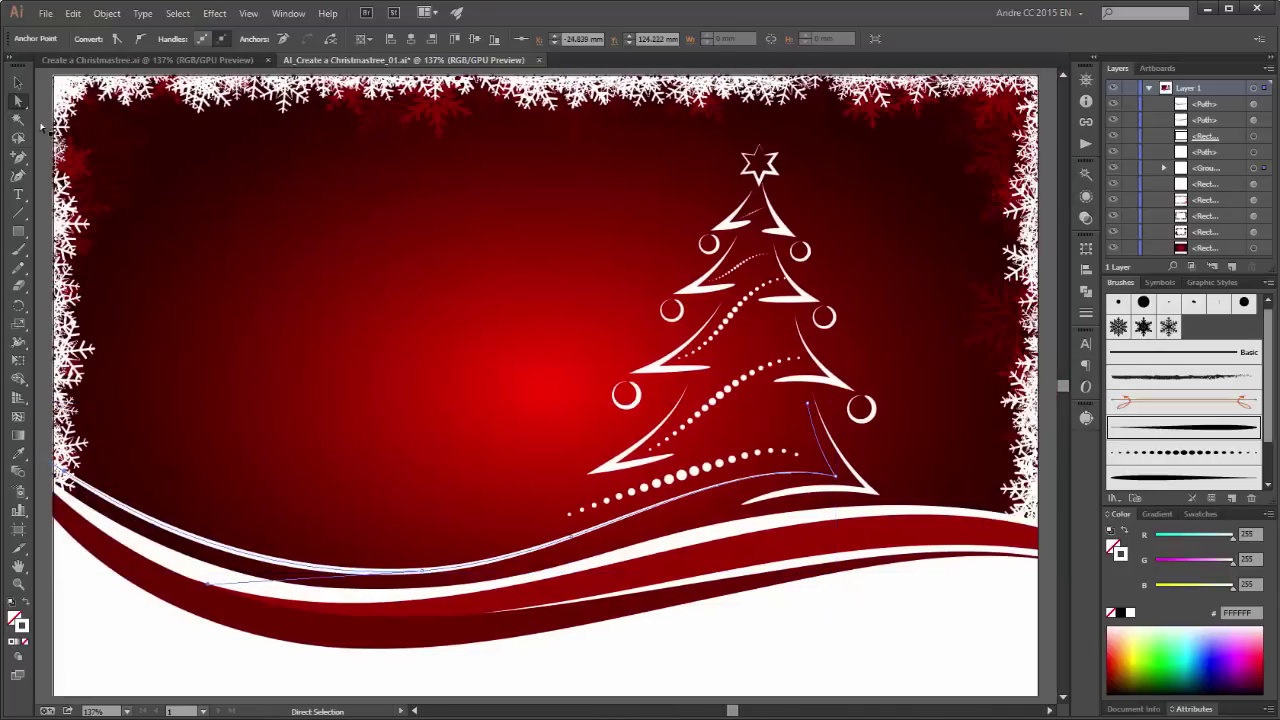
{"action": "left_click", "coordinate": [42, 125]}
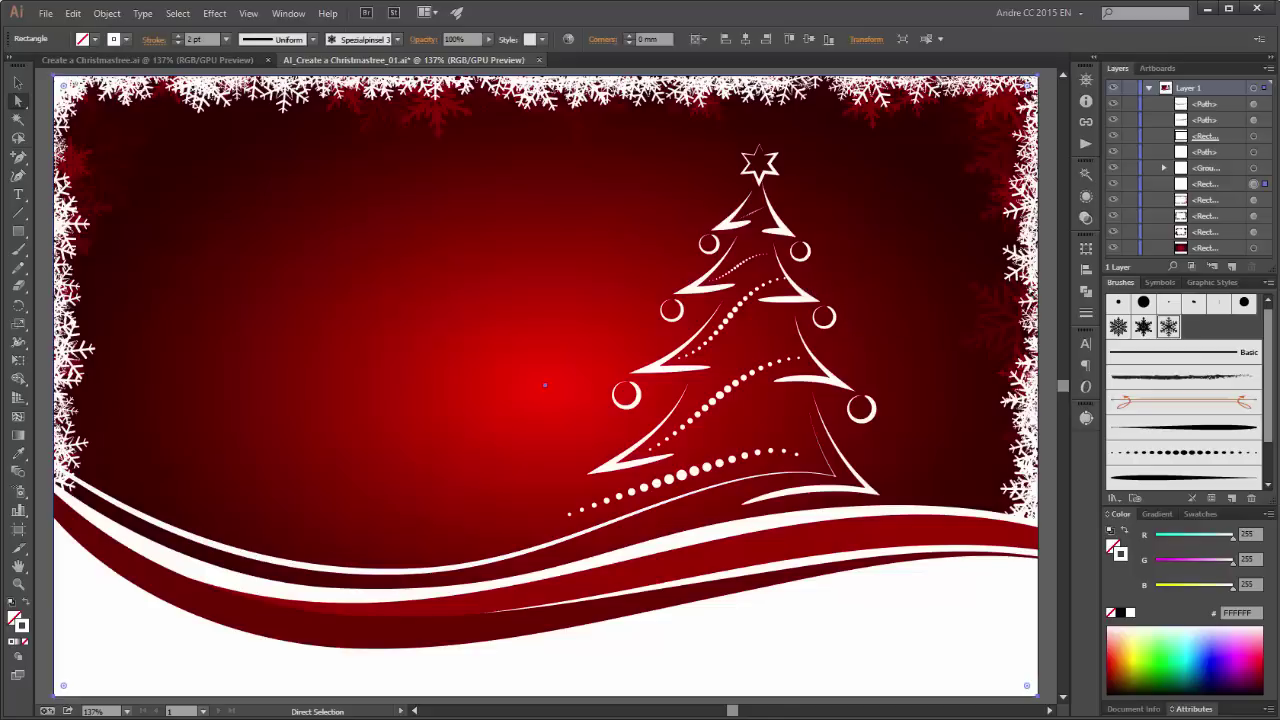
{"action": "key", "text": "v"}
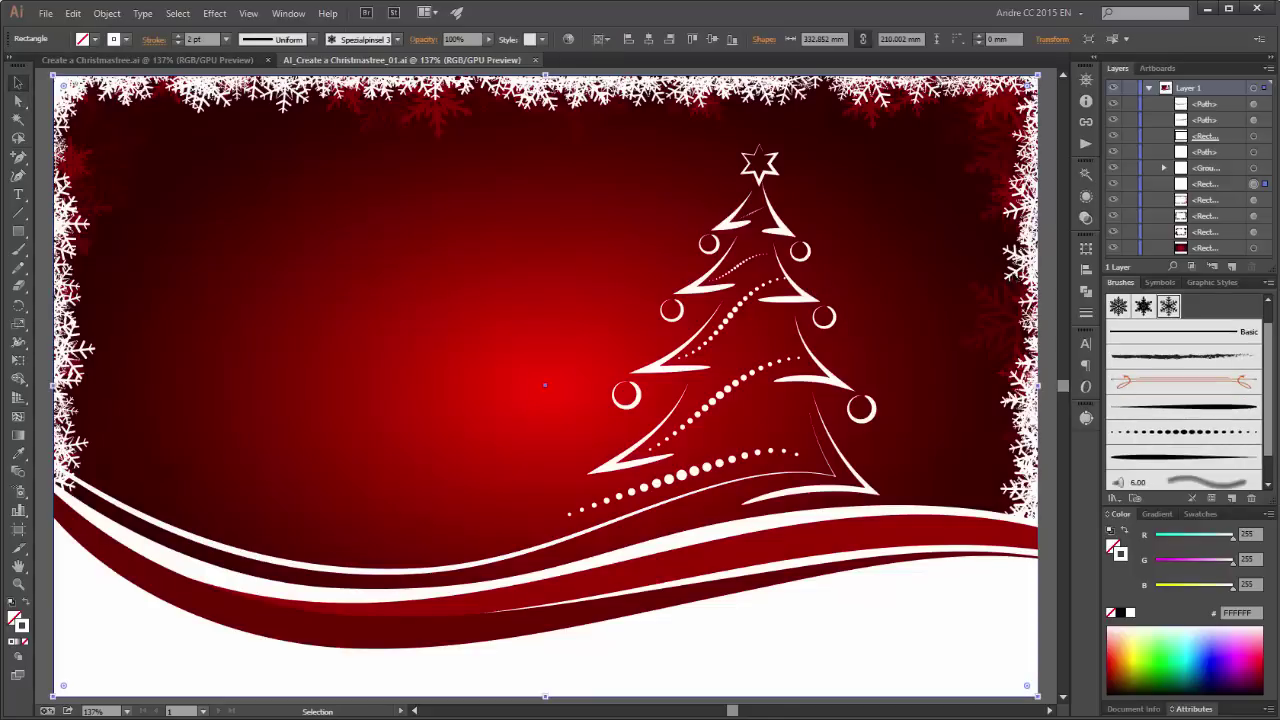
Step: Add the point text "Merry Christmas" at 80 pt in the upper left of the red background
{"action": "left_click", "coordinate": [18, 194]}
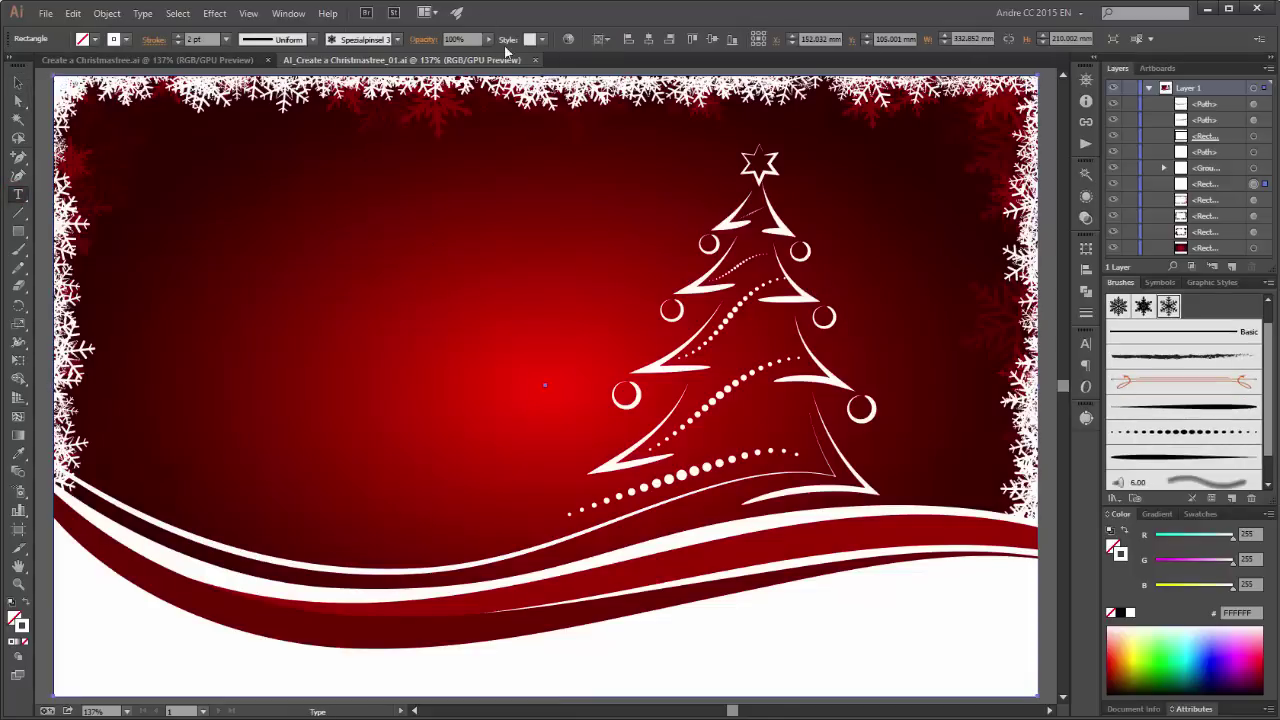
{"action": "left_click", "coordinate": [273, 255]}
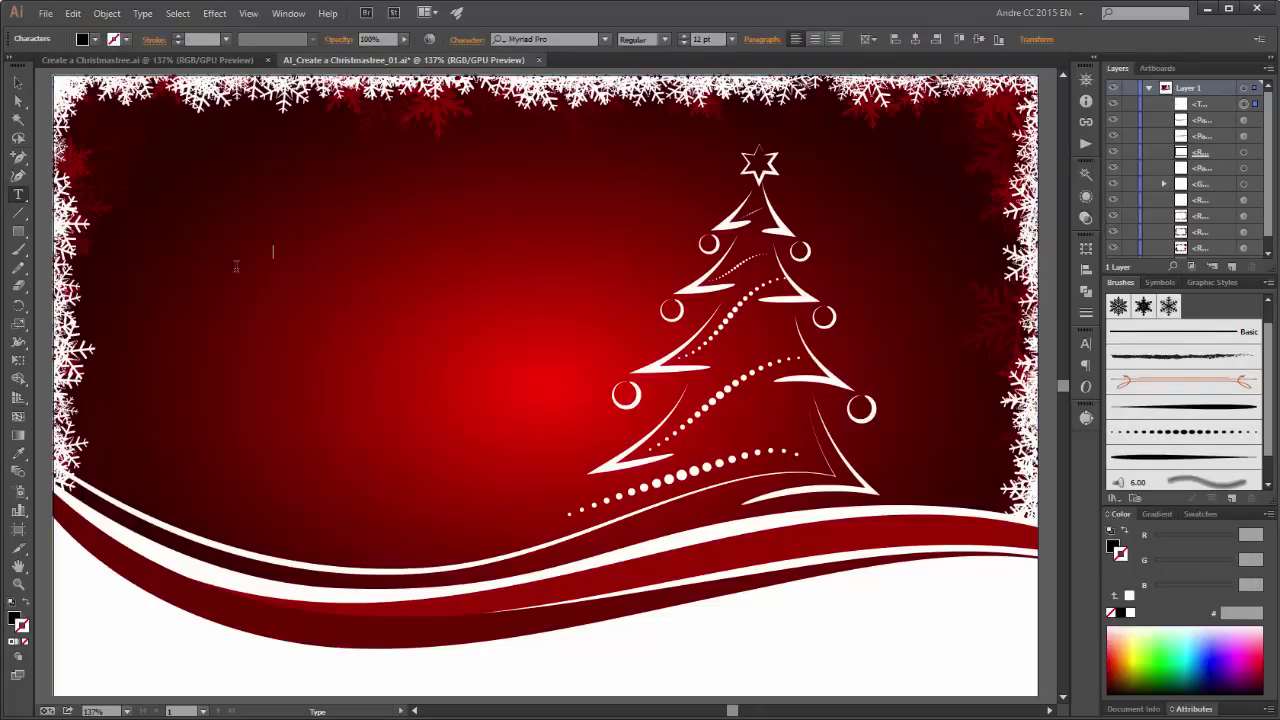
{"action": "left_click", "coordinate": [707, 39]}
{"action": "type", "text": "80"}
{"action": "key", "text": "Return"}
{"action": "type", "text": "Mer"}
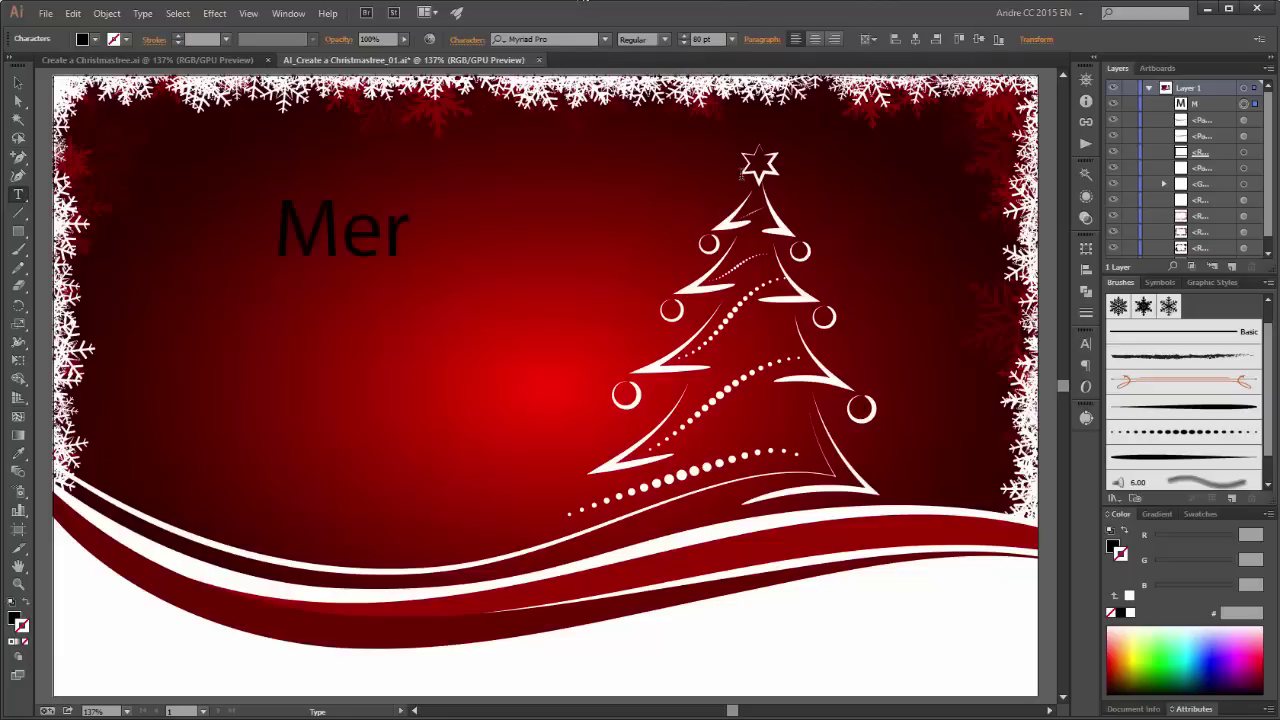
{"action": "type", "text": "ry C"}
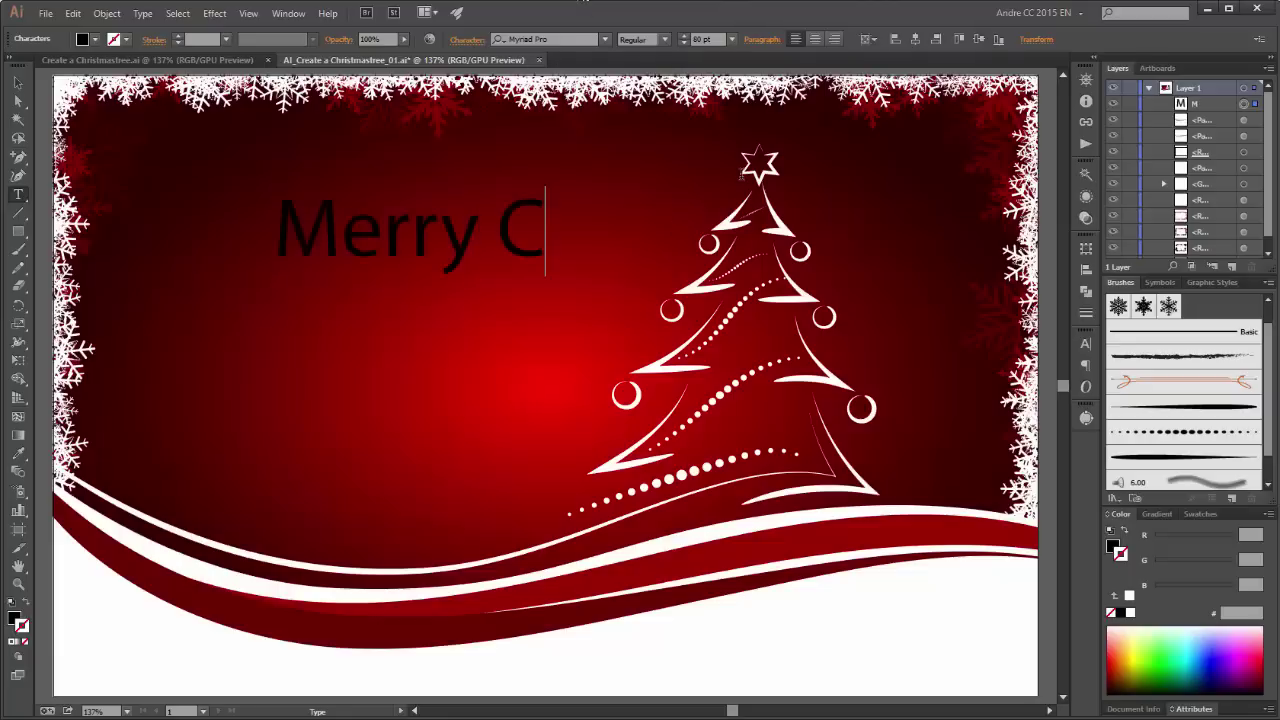
{"action": "type", "text": "hrist"}
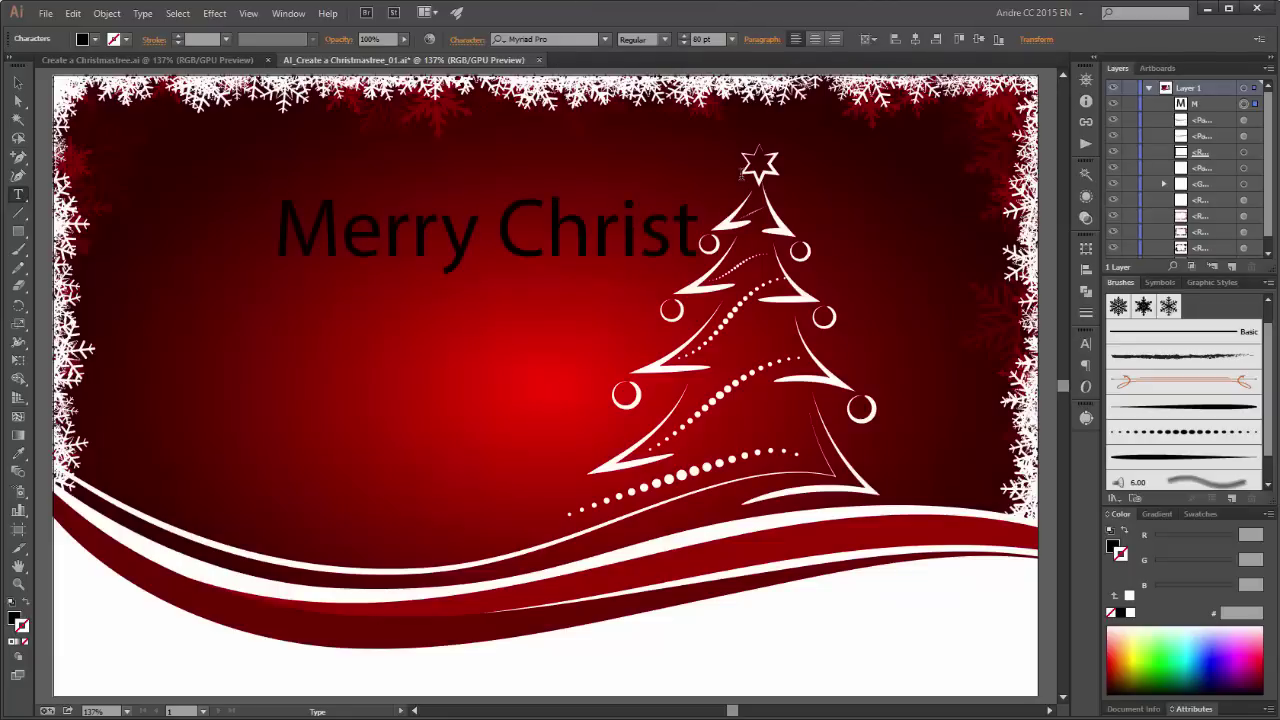
{"action": "type", "text": "mas"}
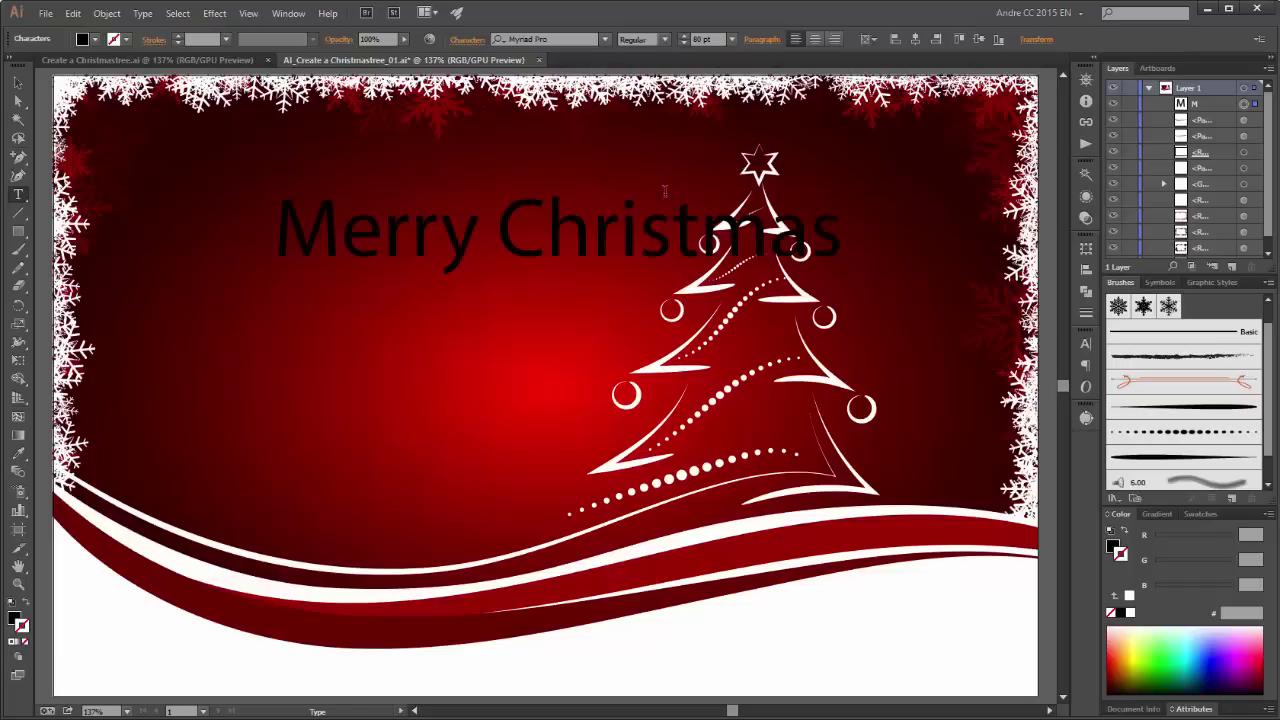
Step: Break the greeting text into two lines before "Christmas" and finish editing it
{"action": "left_click", "coordinate": [497, 244]}
{"action": "key", "text": "Return"}
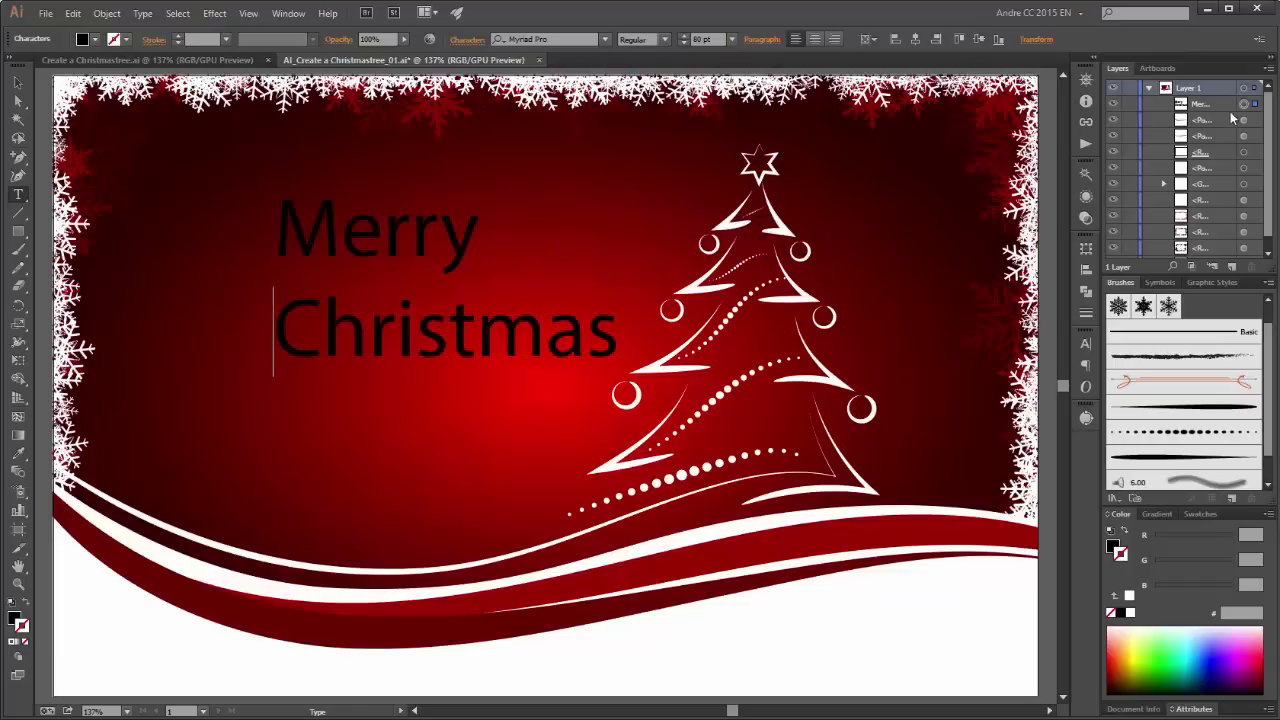
{"action": "key", "text": "Escape"}
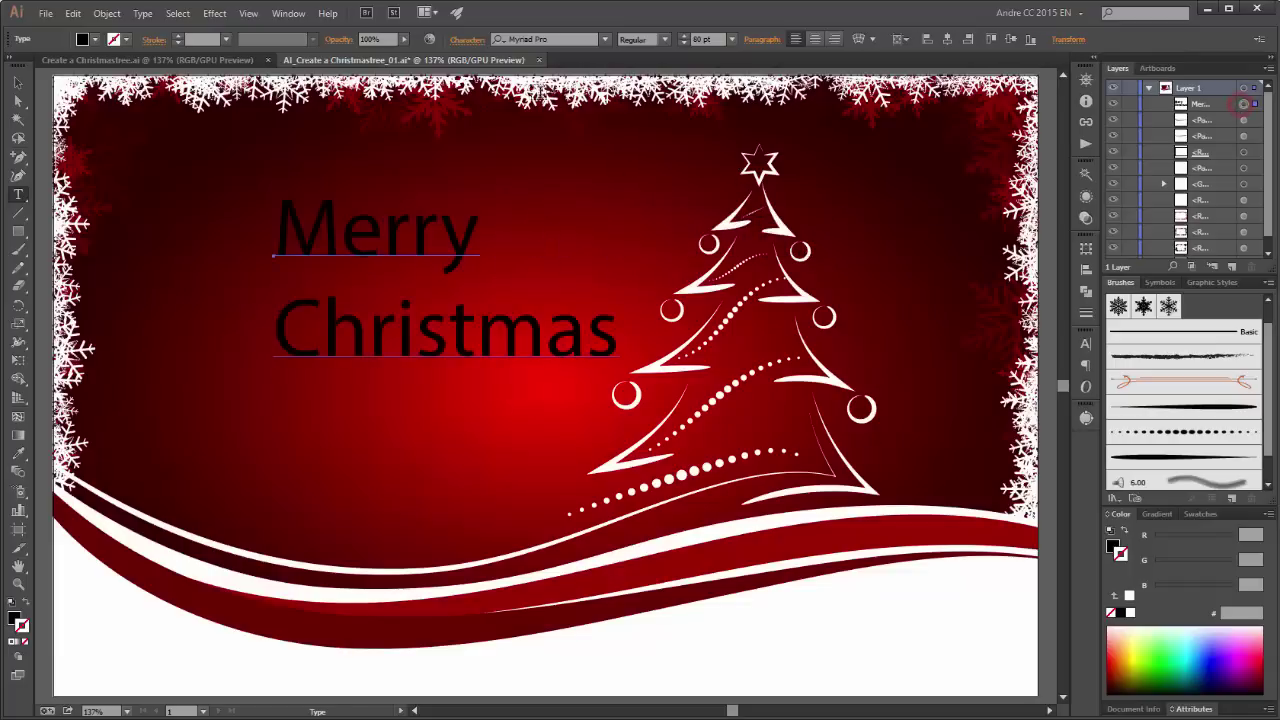
Step: Fill the greeting text with white and change its font to PlayballPro-Regular
{"action": "left_click", "coordinate": [93, 40]}
{"action": "left_click", "coordinate": [21, 66]}
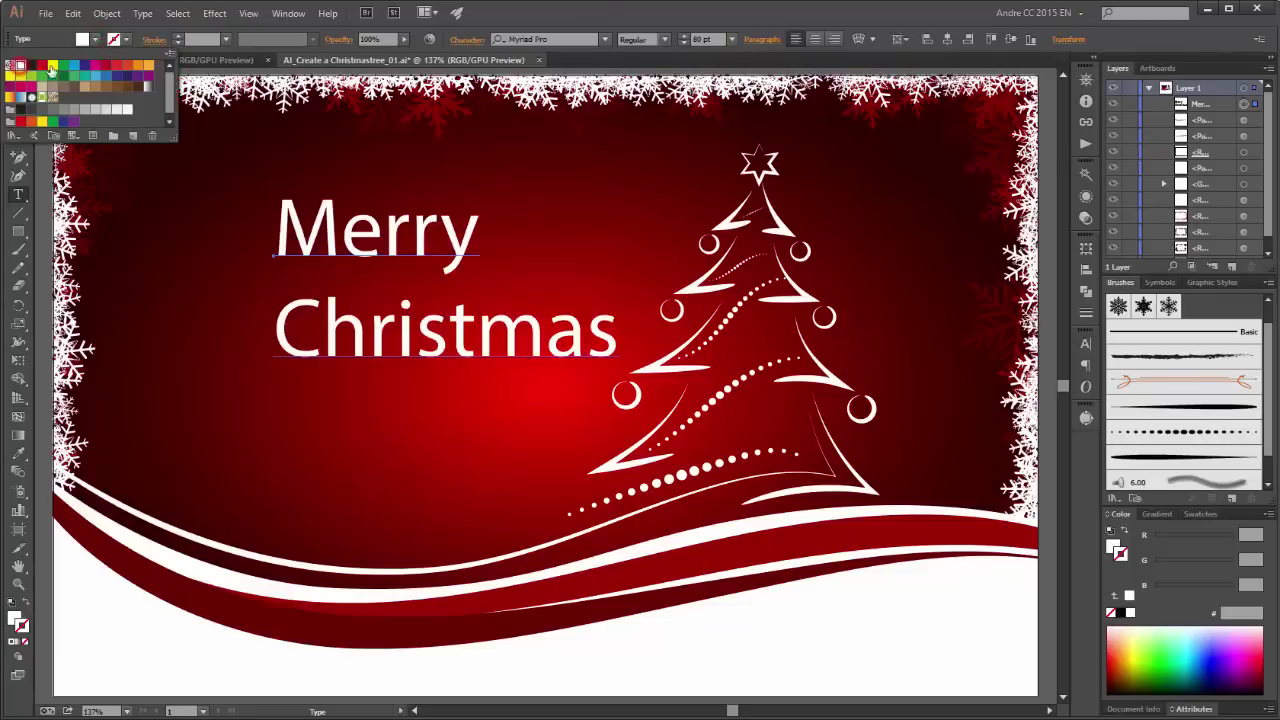
{"action": "left_click", "coordinate": [610, 13]}
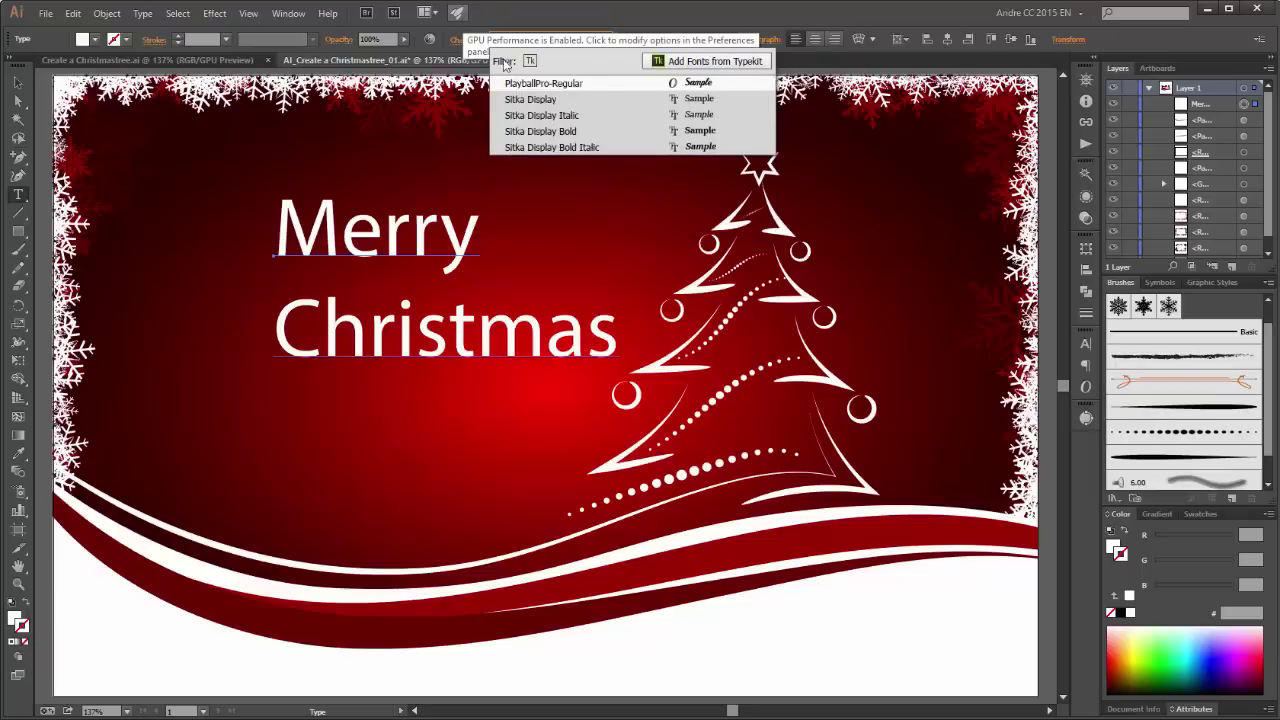
{"action": "left_click", "coordinate": [543, 83]}
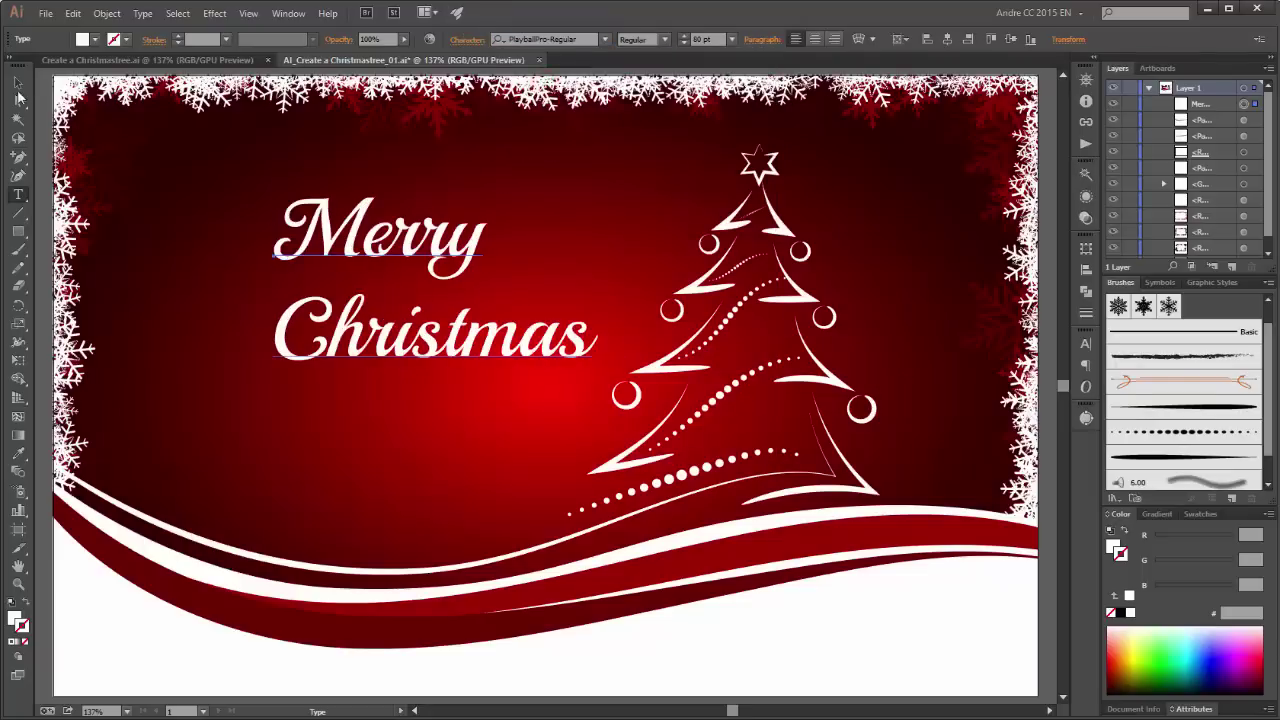
Step: Move the greeting text slightly up and to the left on the red background and clear the selection
{"action": "key", "text": "Escape"}
{"action": "left_click_drag", "start_coordinate": [469, 252], "coordinate": [420, 239]}
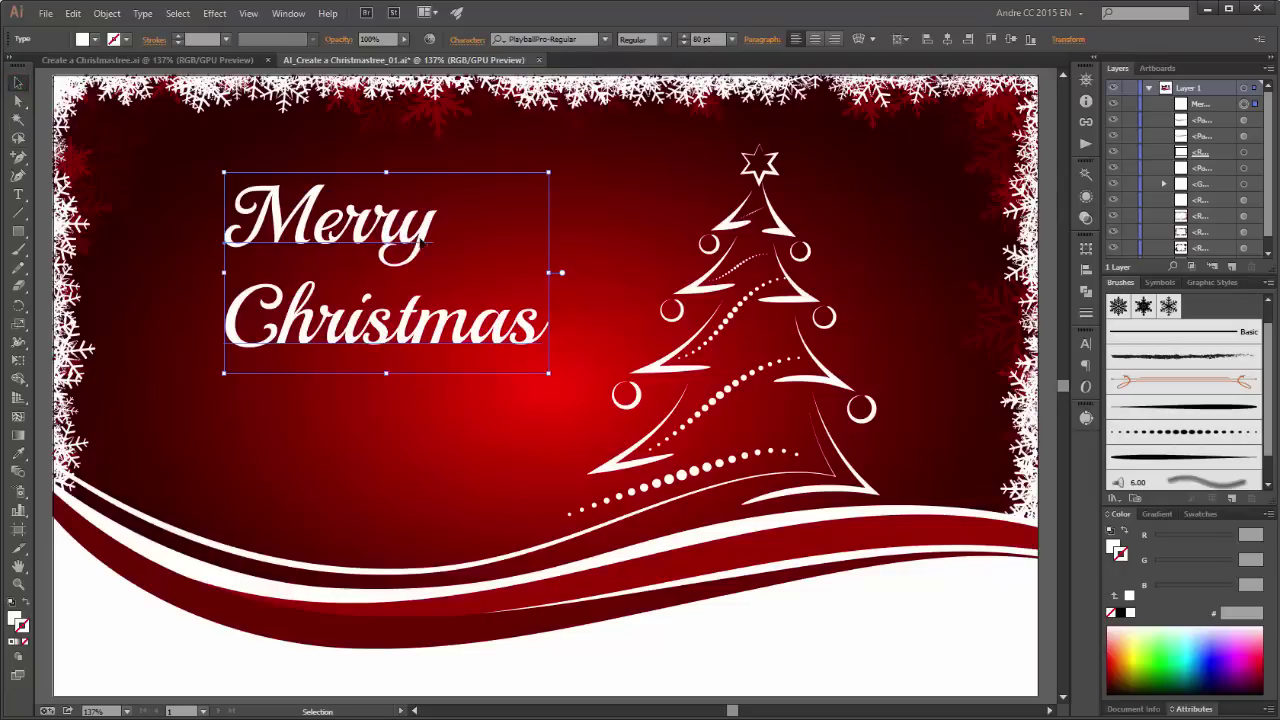
{"action": "left_click", "coordinate": [632, 292]}
{"action": "key", "text": "m"}
{"action": "left_click_drag", "start_coordinate": [632, 290], "coordinate": [602, 292]}
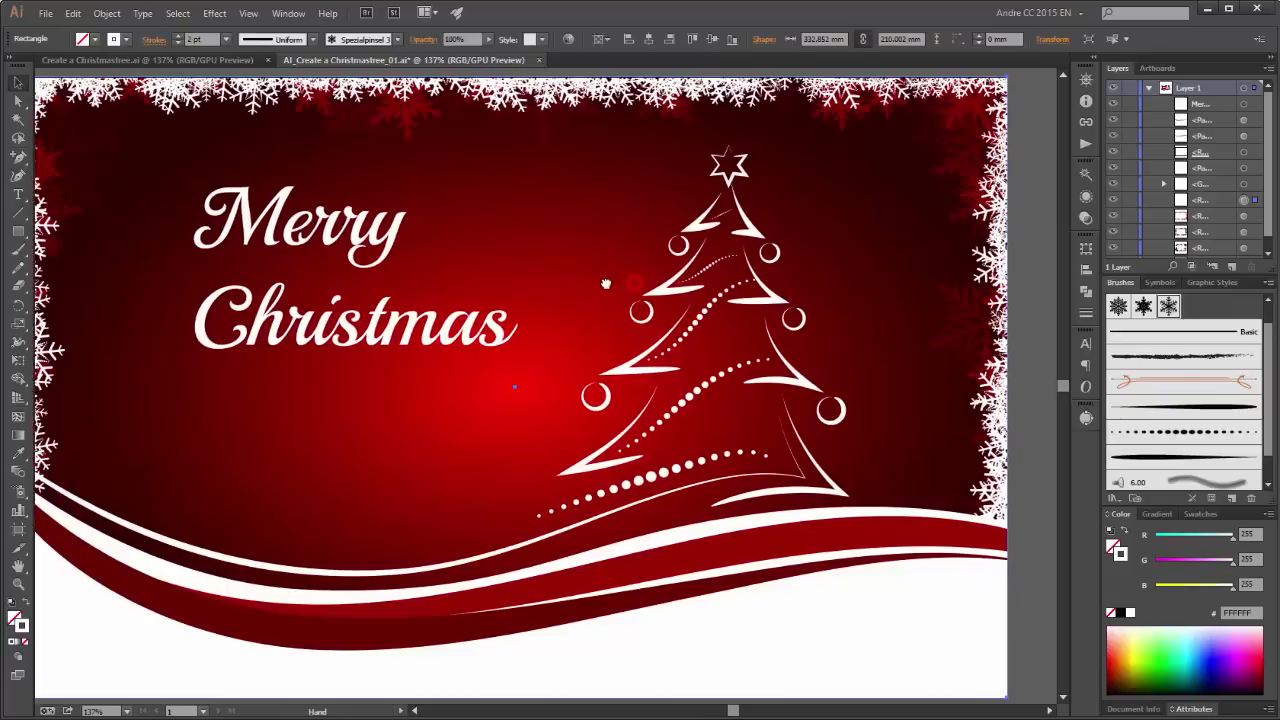
{"action": "left_click", "coordinate": [1055, 188]}
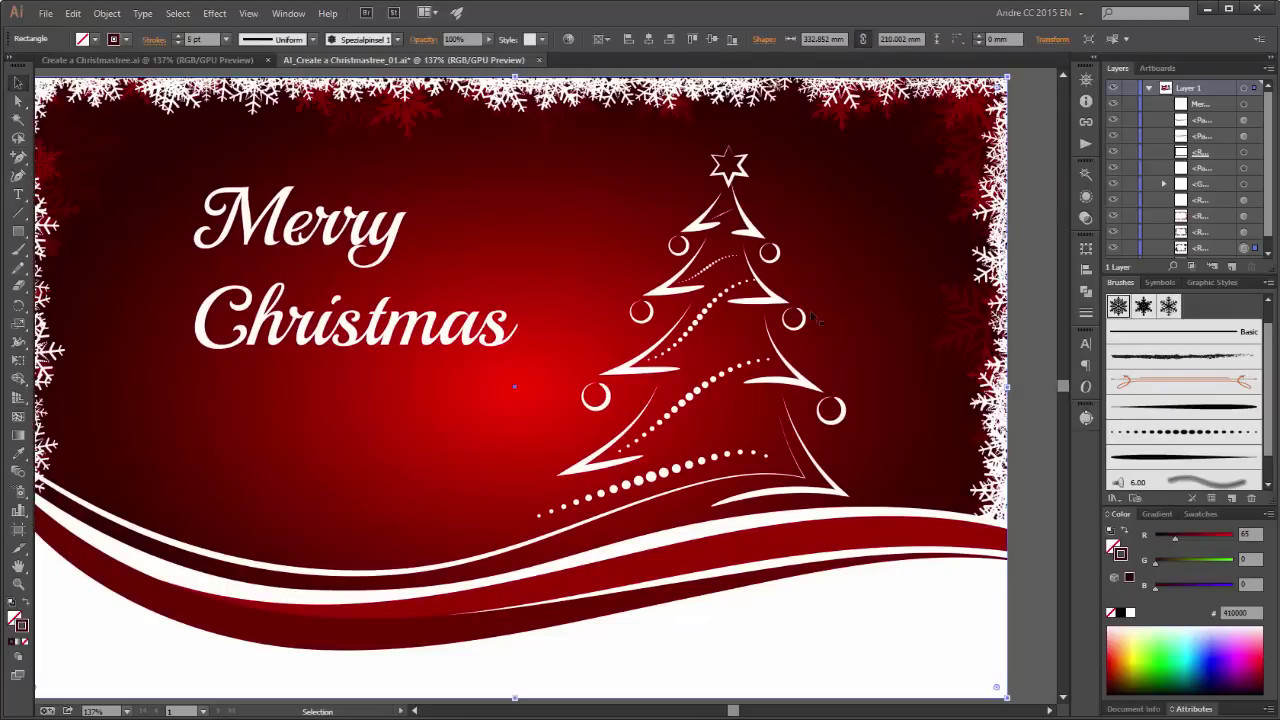
{"action": "scroll", "coordinate": [698, 315], "scroll_direction": "down", "scroll_amount": 2}
{"action": "left_click", "coordinate": [976, 250]}
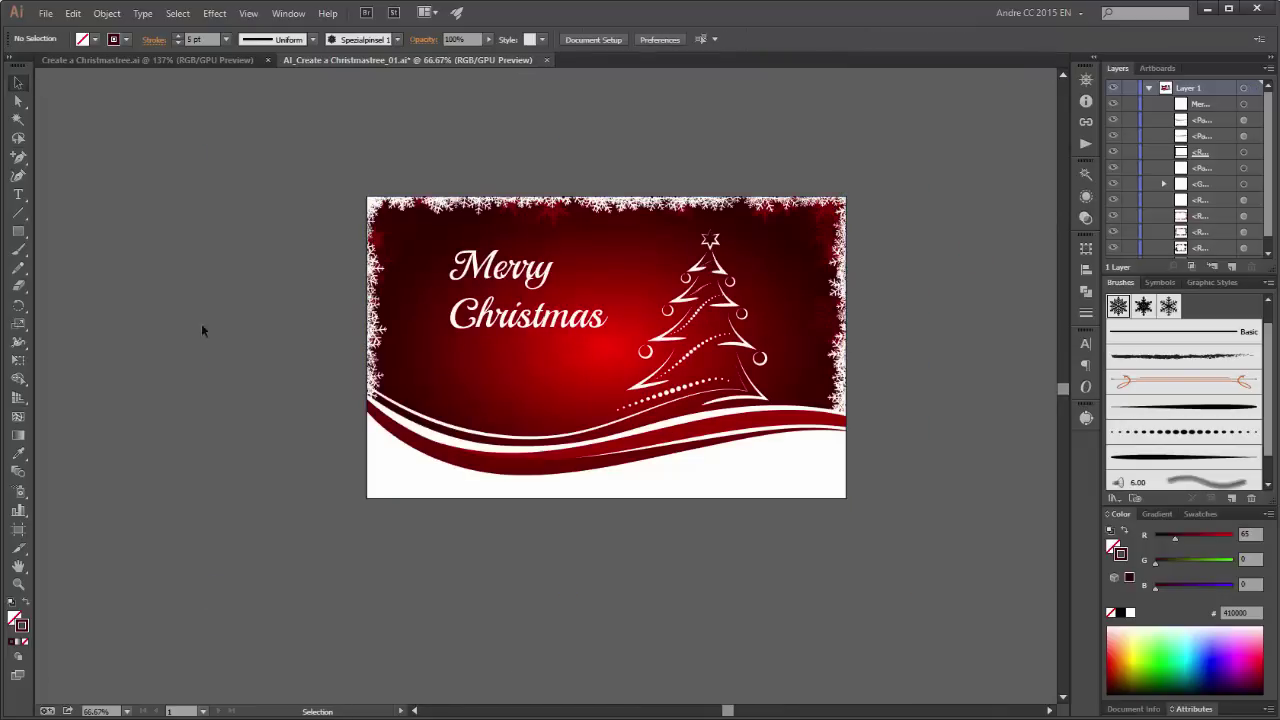
Step: Paint a straight horizontal white line about 112 mm long under the greeting text with the dotted art brush
{"action": "left_click", "coordinate": [19, 250]}
{"action": "left_click_drag", "start_coordinate": [627, 311], "coordinate": [568, 290]}
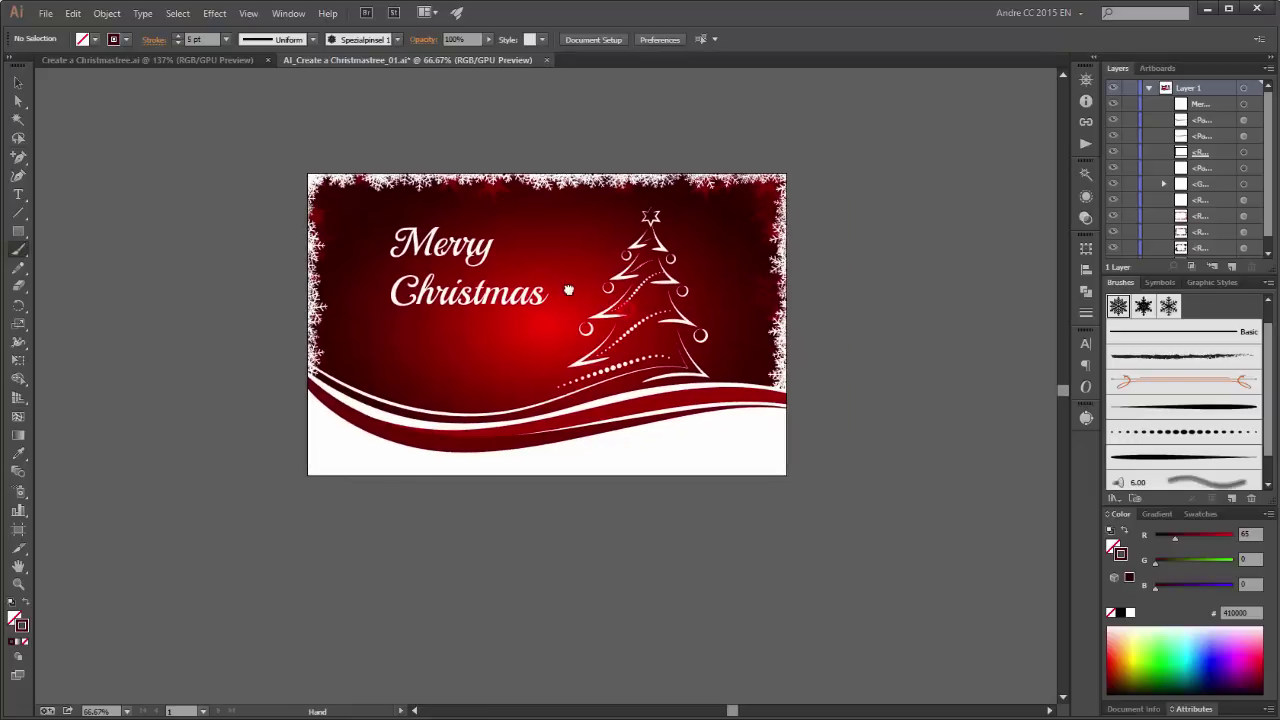
{"action": "left_click", "coordinate": [1190, 430]}
{"action": "left_click", "coordinate": [1130, 614]}
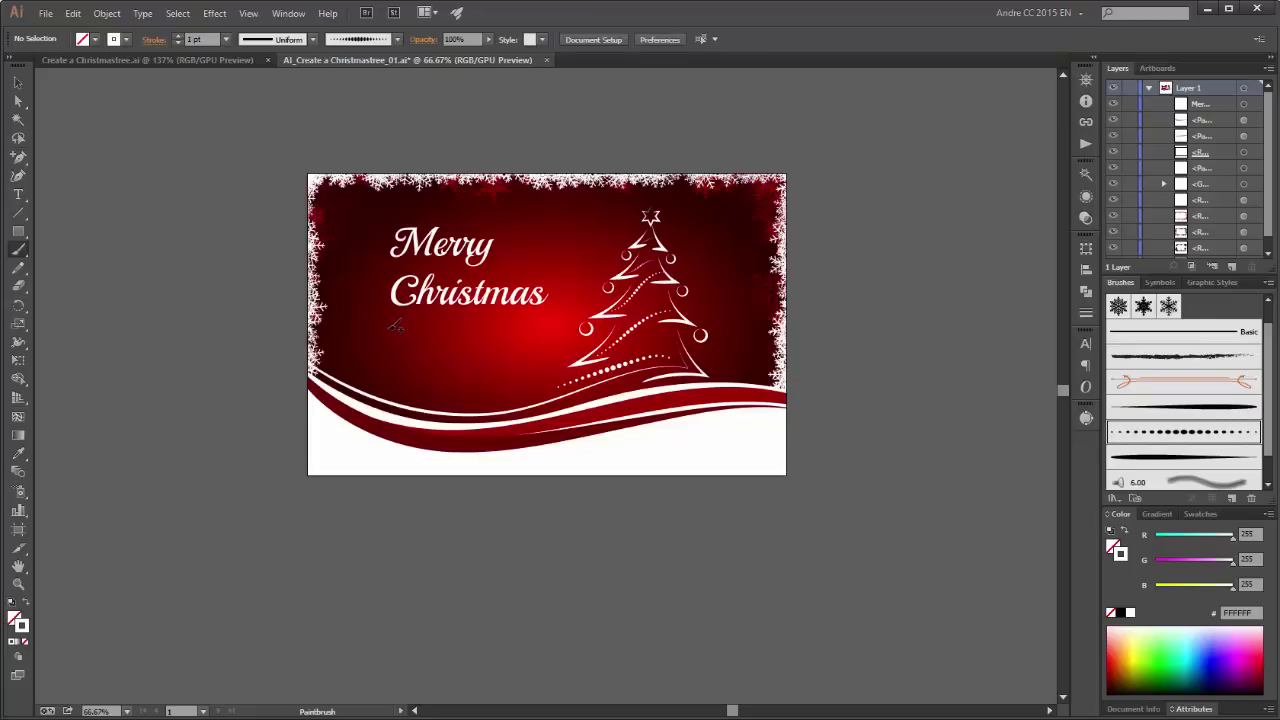
{"action": "left_click_drag", "start_coordinate": [390, 330], "coordinate": [463, 332]}
{"action": "left_click_drag", "start_coordinate": [555, 331], "coordinate": [555, 332]}
Step: Expand the appearance of the dotted line under the greeting into editable dot shapes
{"action": "scroll", "coordinate": [492, 360], "scroll_direction": "up", "scroll_amount": 3}
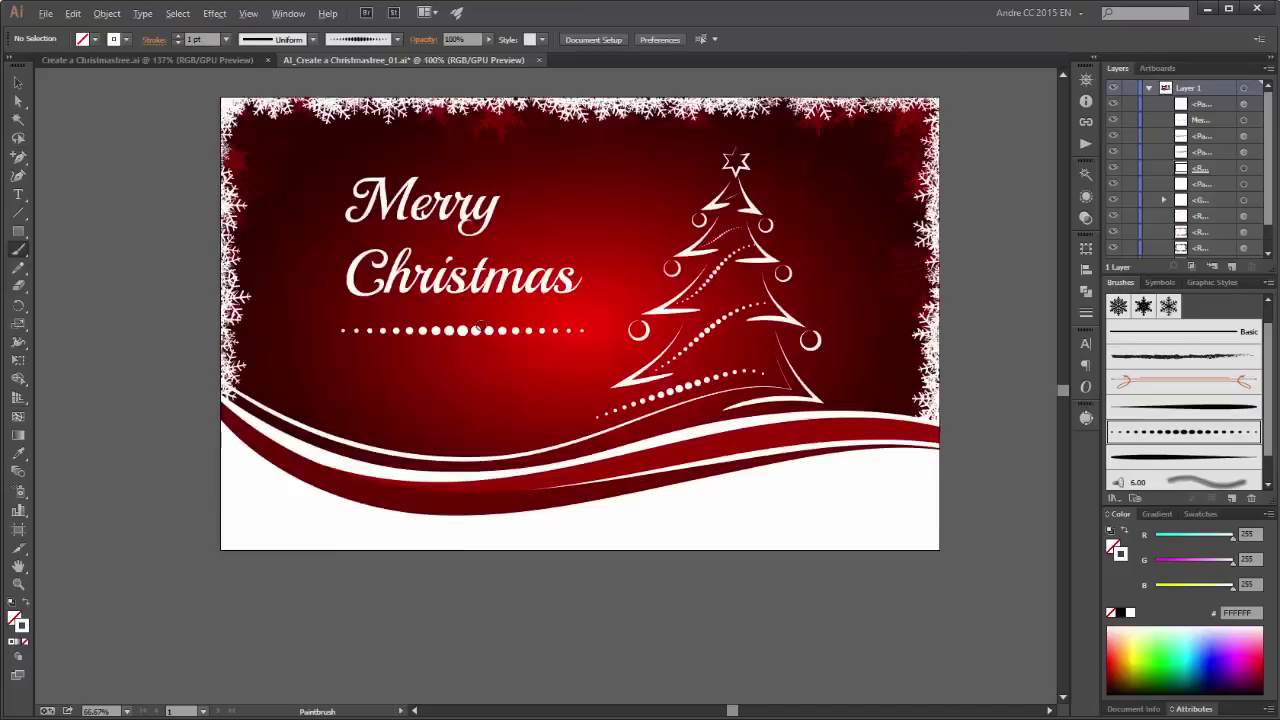
{"action": "key", "text": "v"}
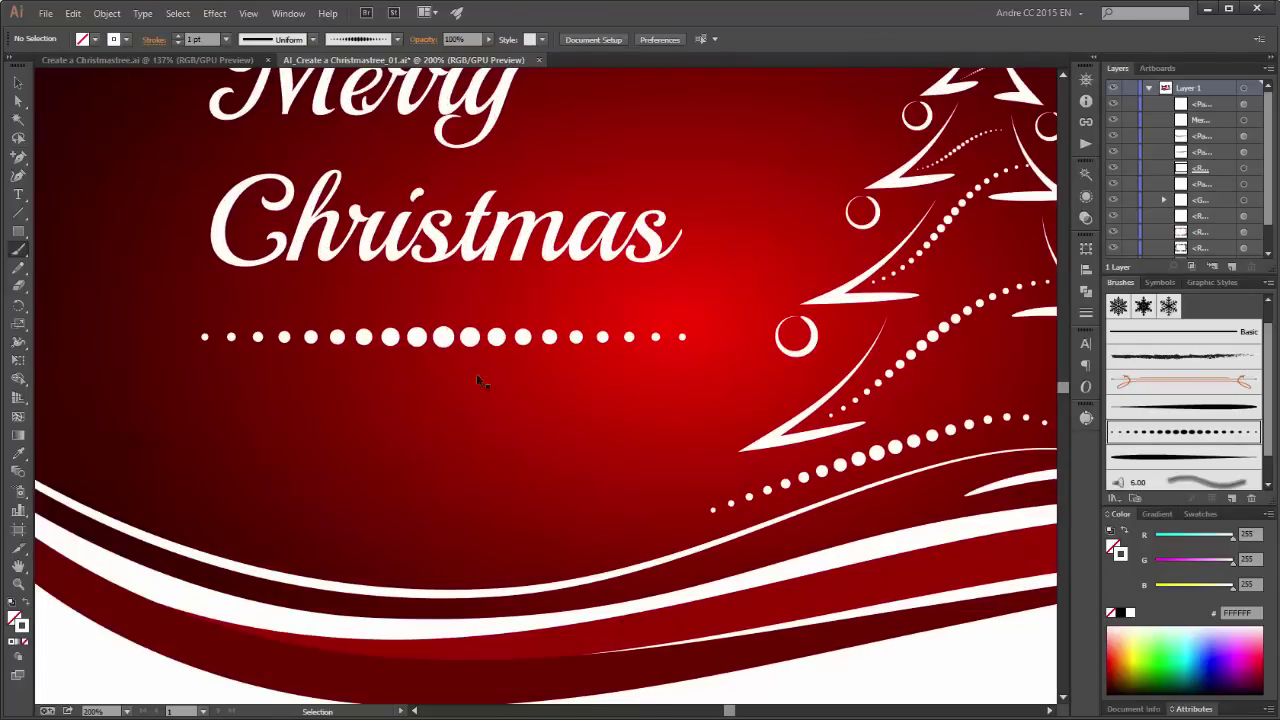
{"action": "left_click", "coordinate": [445, 343]}
{"action": "key", "text": "b"}
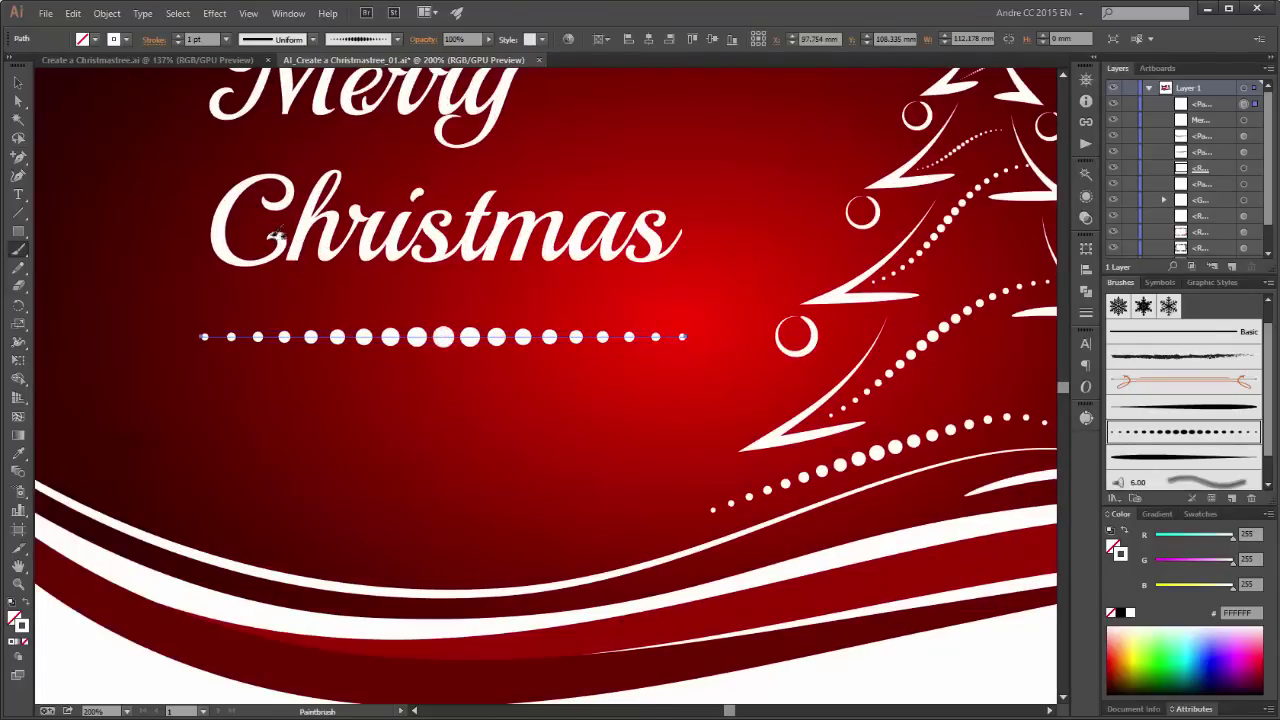
{"action": "left_click", "coordinate": [105, 13]}
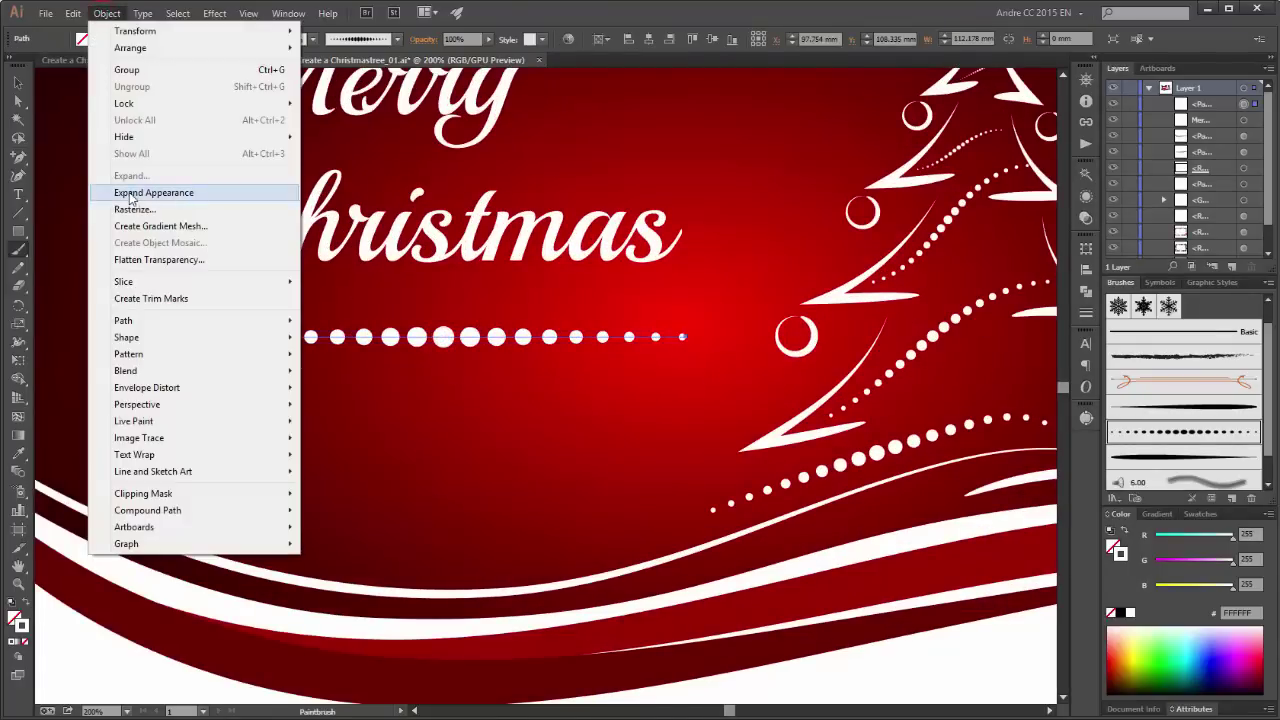
{"action": "left_click", "coordinate": [136, 193]}
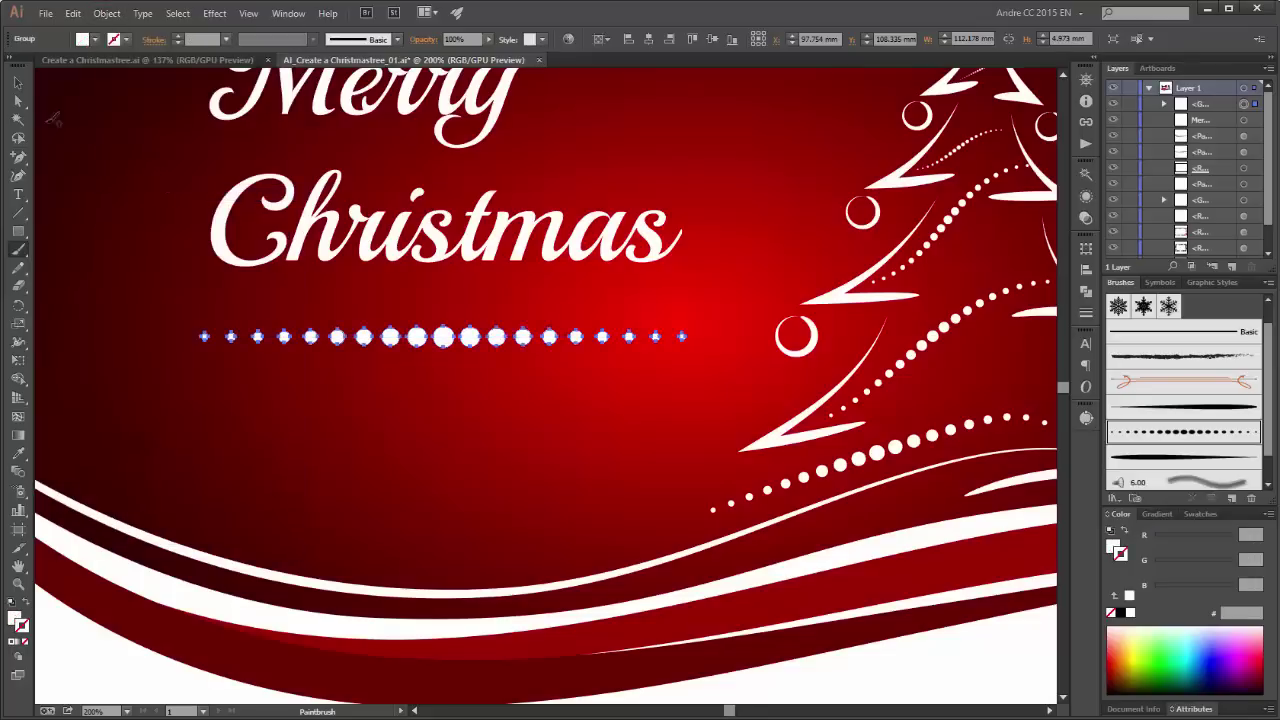
Step: Delete the three largest dots in the middle of the expanded dotted line to leave a gap
{"action": "left_click", "coordinate": [18, 101]}
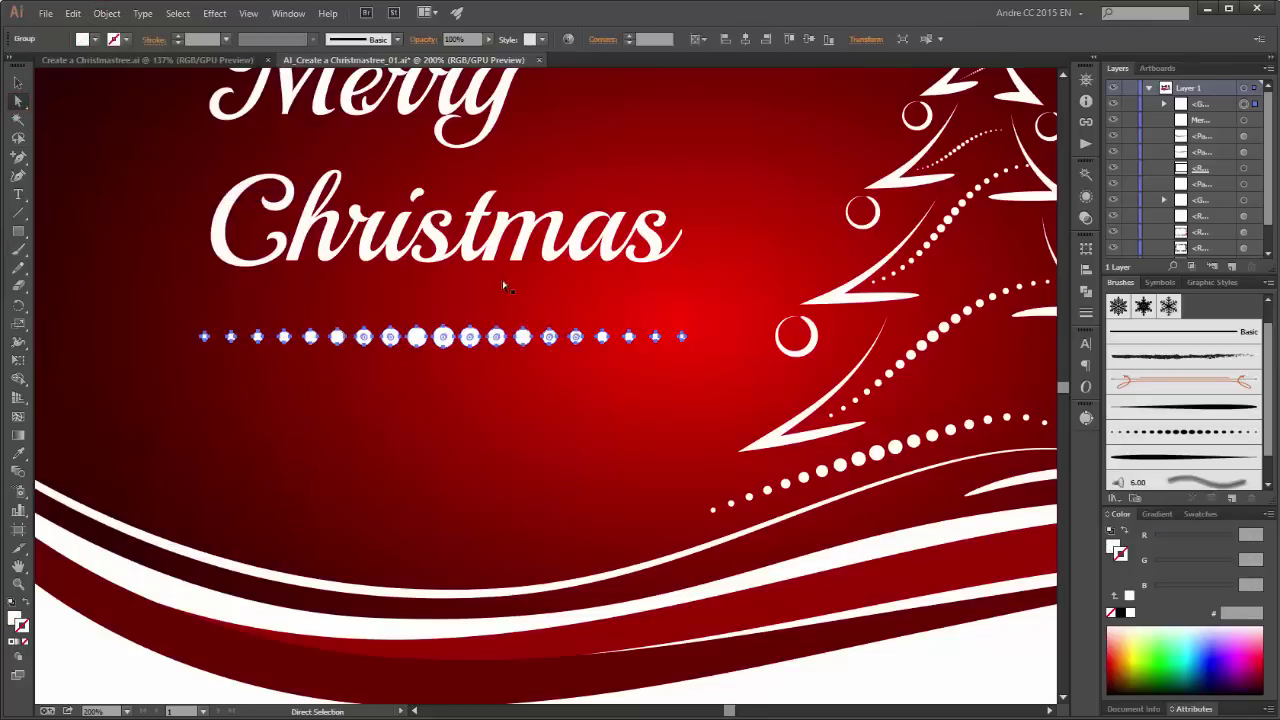
{"action": "left_click", "coordinate": [456, 410]}
{"action": "left_click", "coordinate": [443, 337]}
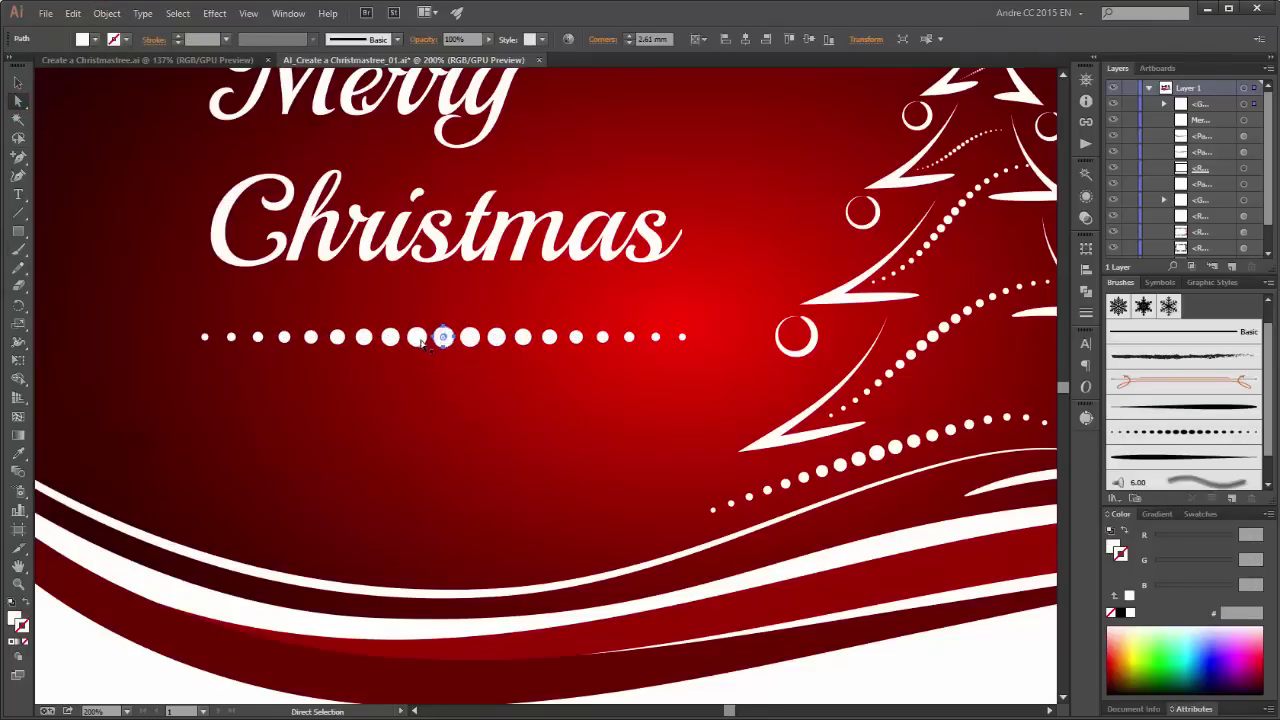
{"action": "left_click", "coordinate": [417, 337], "text": "shift"}
{"action": "left_click", "coordinate": [470, 337], "text": "shift"}
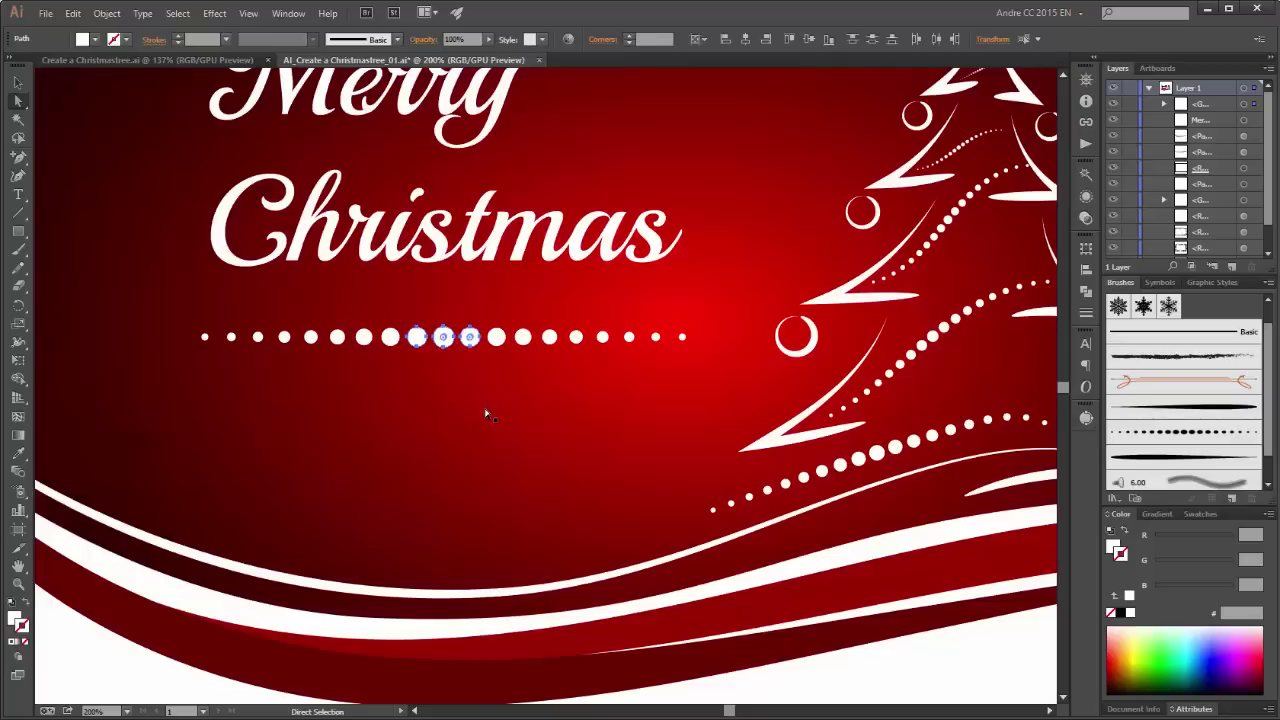
{"action": "key", "text": "Delete"}
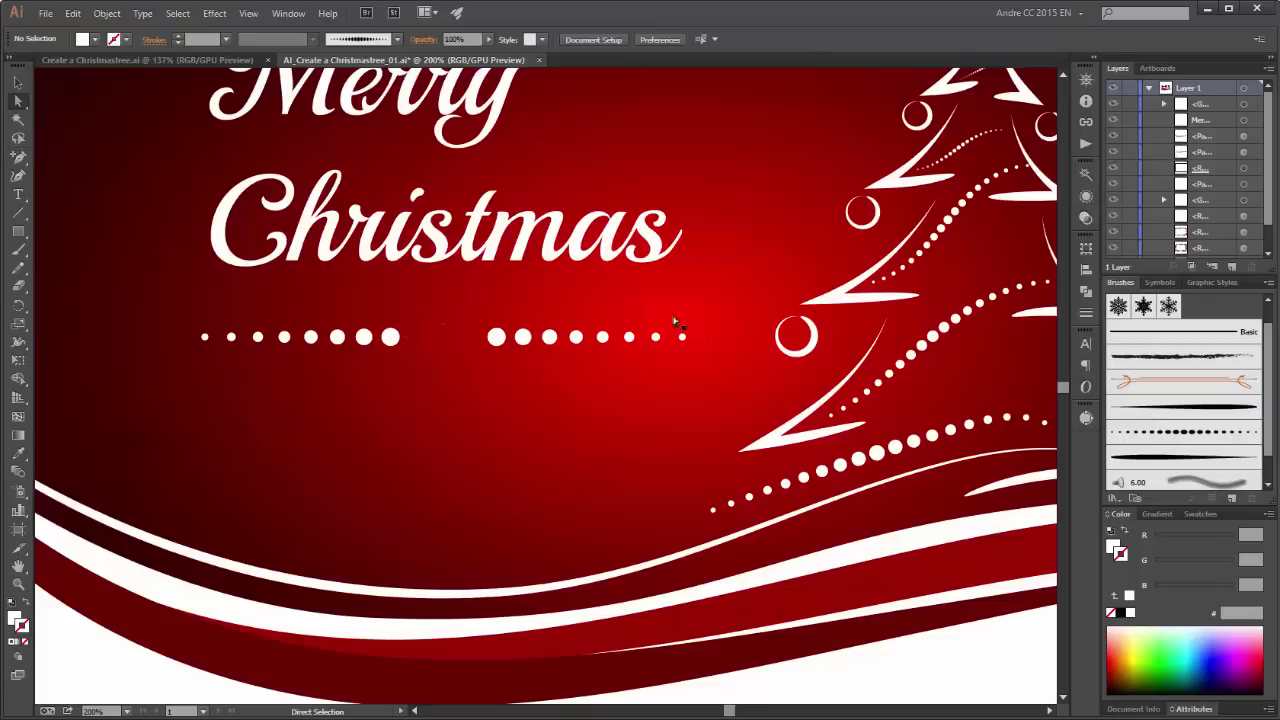
Step: Nudge the whole split row of dots slightly under the greeting text and deselect it
{"action": "left_click", "coordinate": [18, 82]}
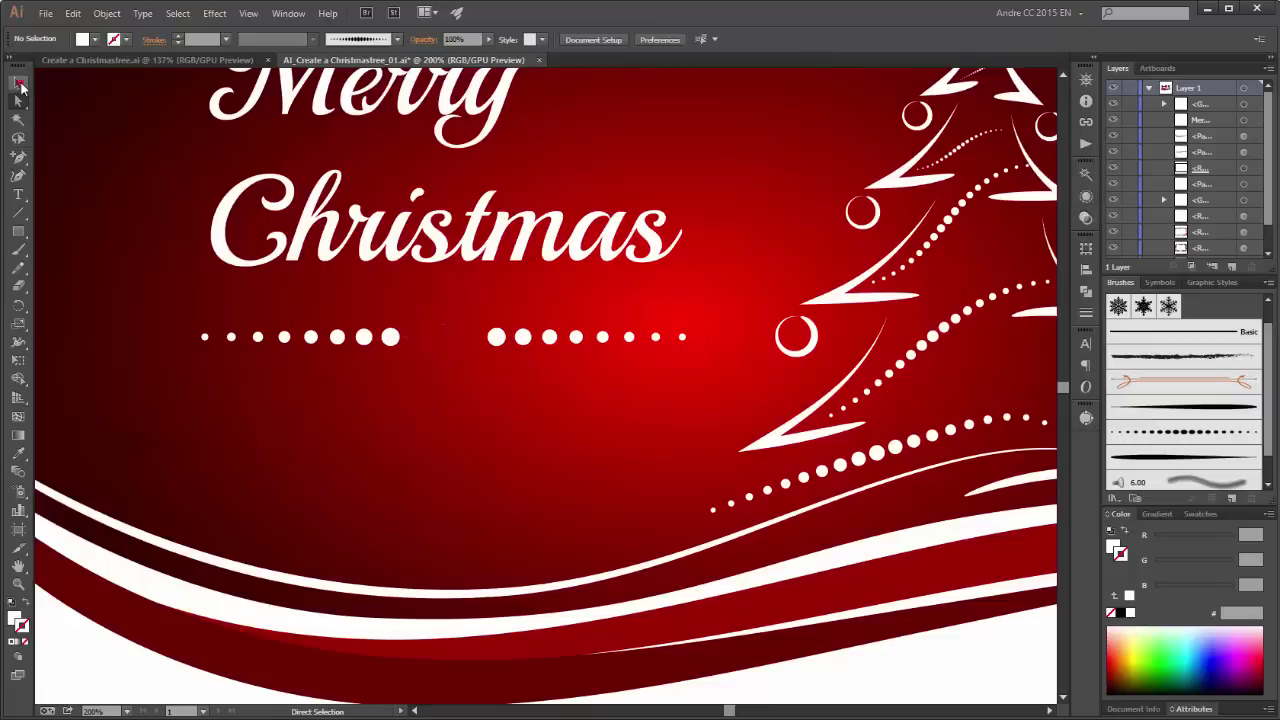
{"action": "left_click", "coordinate": [504, 346]}
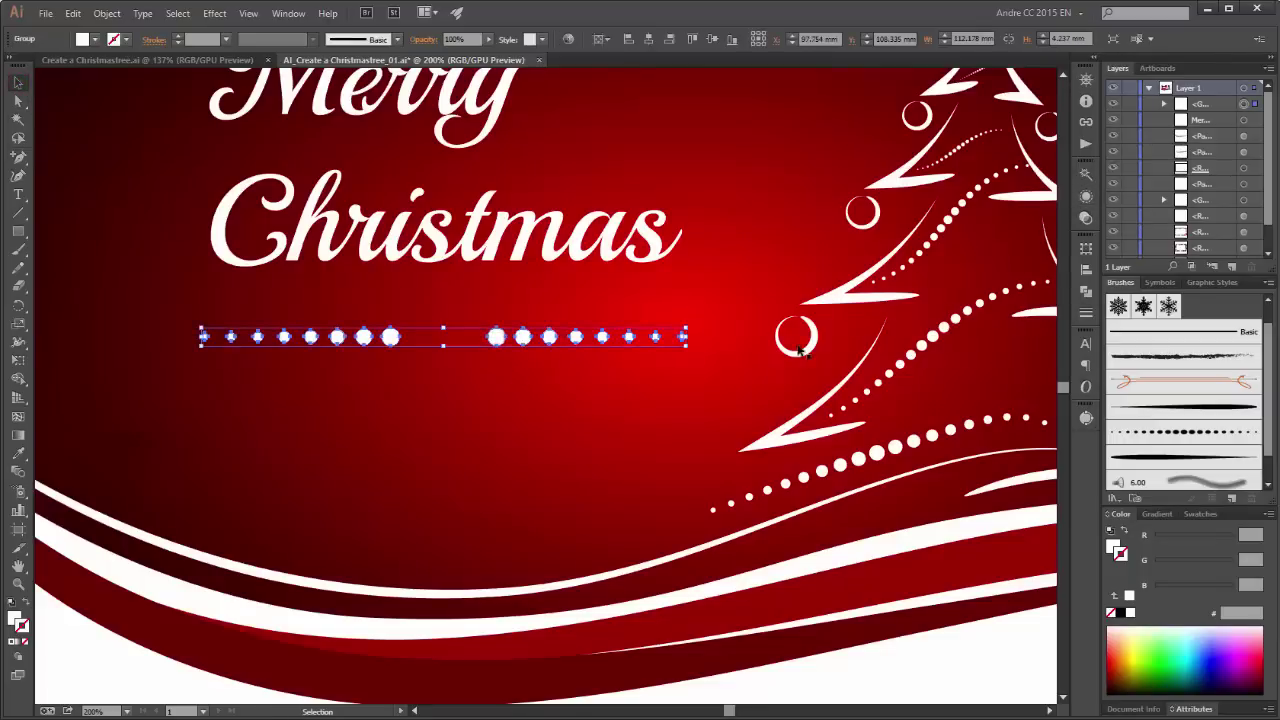
{"action": "mouse_move", "coordinate": [498, 340]}
{"action": "left_mouse_down"}
{"action": "mouse_move", "coordinate": [497, 278]}
{"action": "mouse_move", "coordinate": [497, 338]}
{"action": "left_mouse_up"}
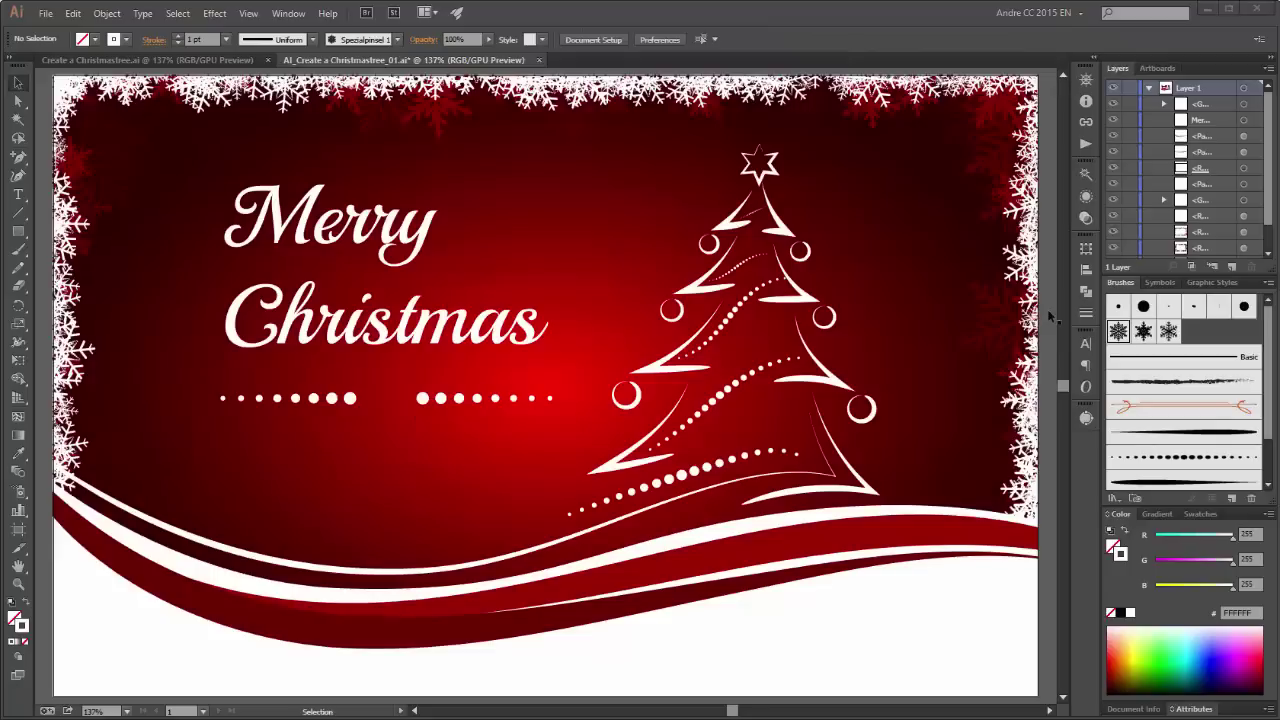
Step: Add a 6-point star with radii 8.8194 mm and 17.6389 mm centered in the gap between the dots
{"action": "key", "text": "z"}
{"action": "left_click", "coordinate": [392, 405]}
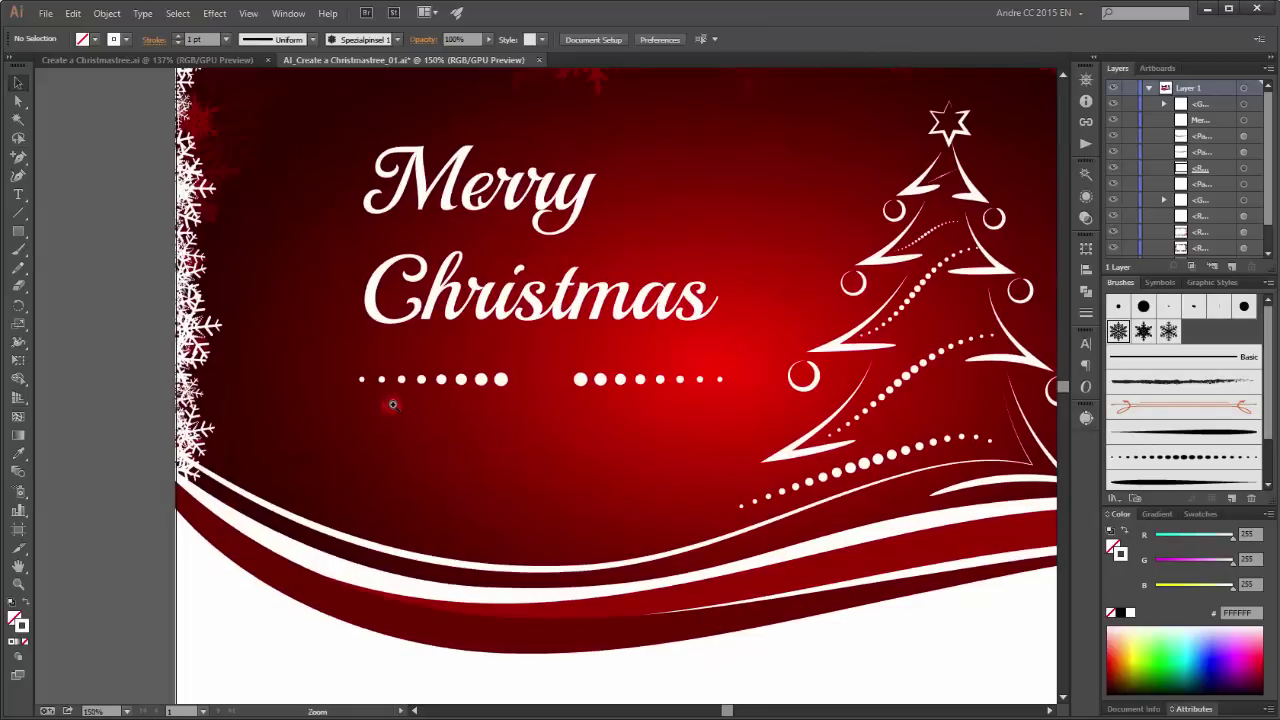
{"action": "left_click", "coordinate": [511, 353]}
{"action": "left_click", "coordinate": [642, 483]}
{"action": "left_click", "coordinate": [615, 430]}
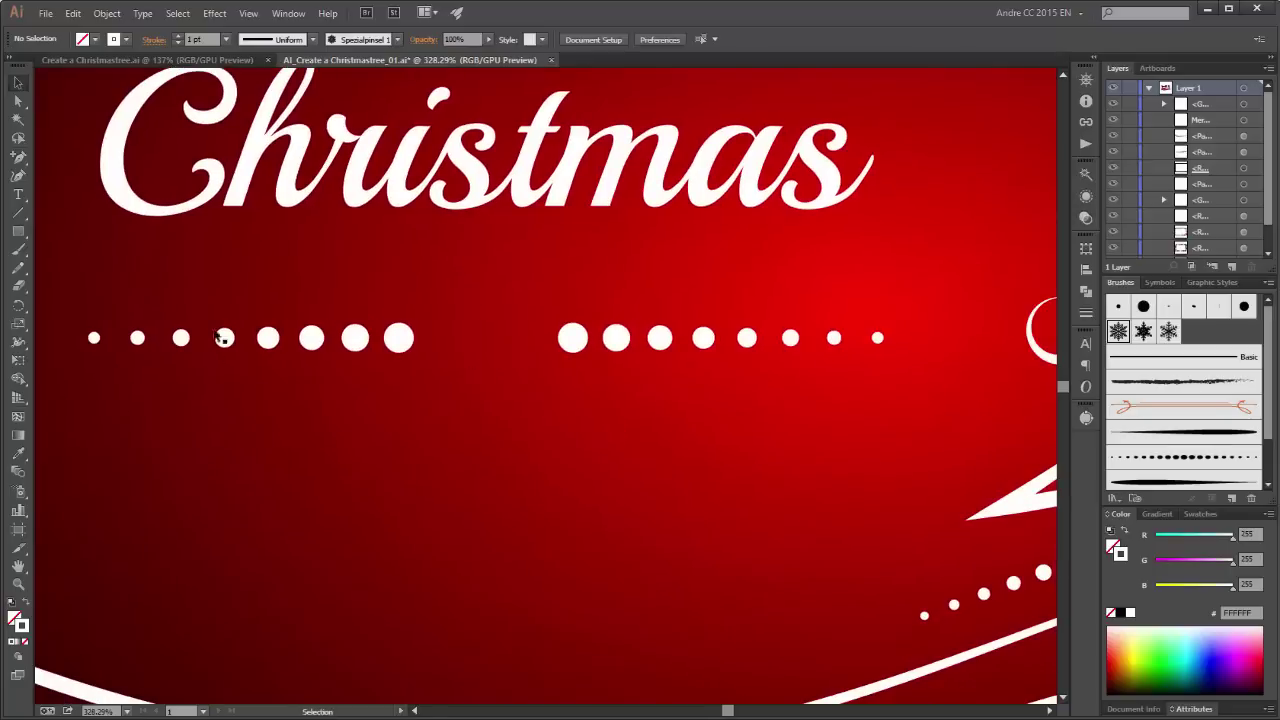
{"action": "left_click", "coordinate": [18, 231]}
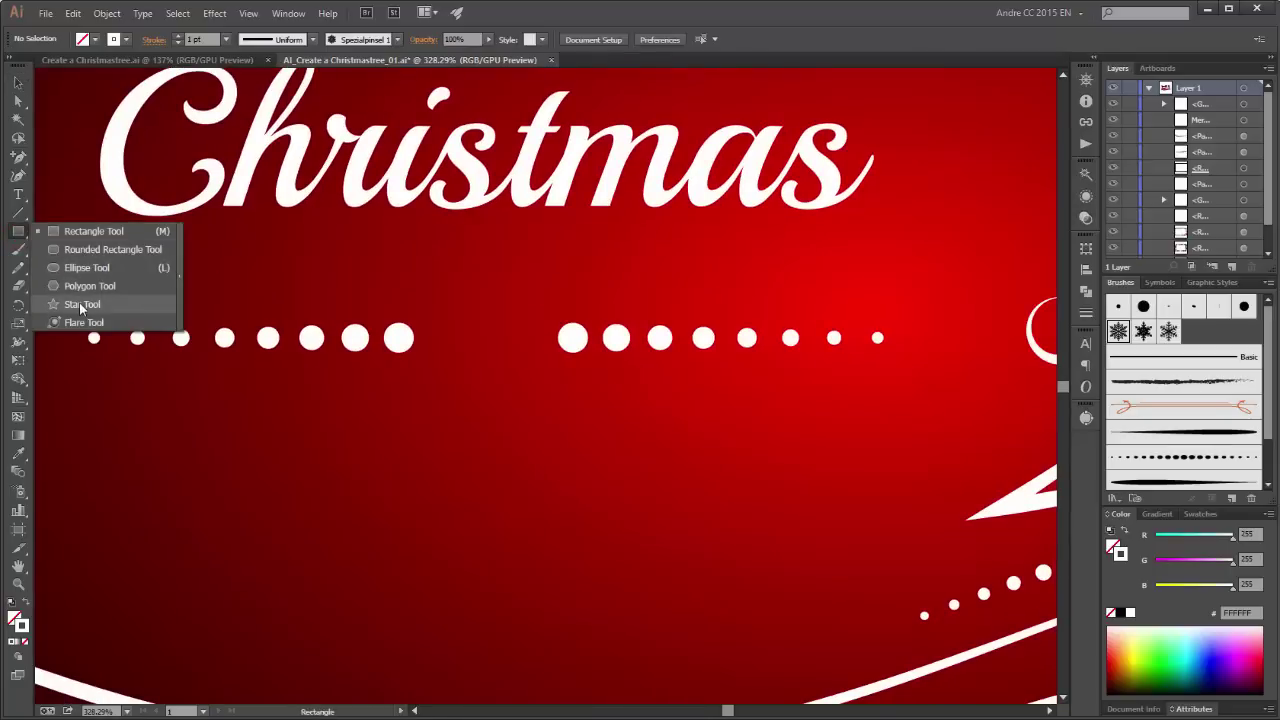
{"action": "left_click", "coordinate": [82, 306]}
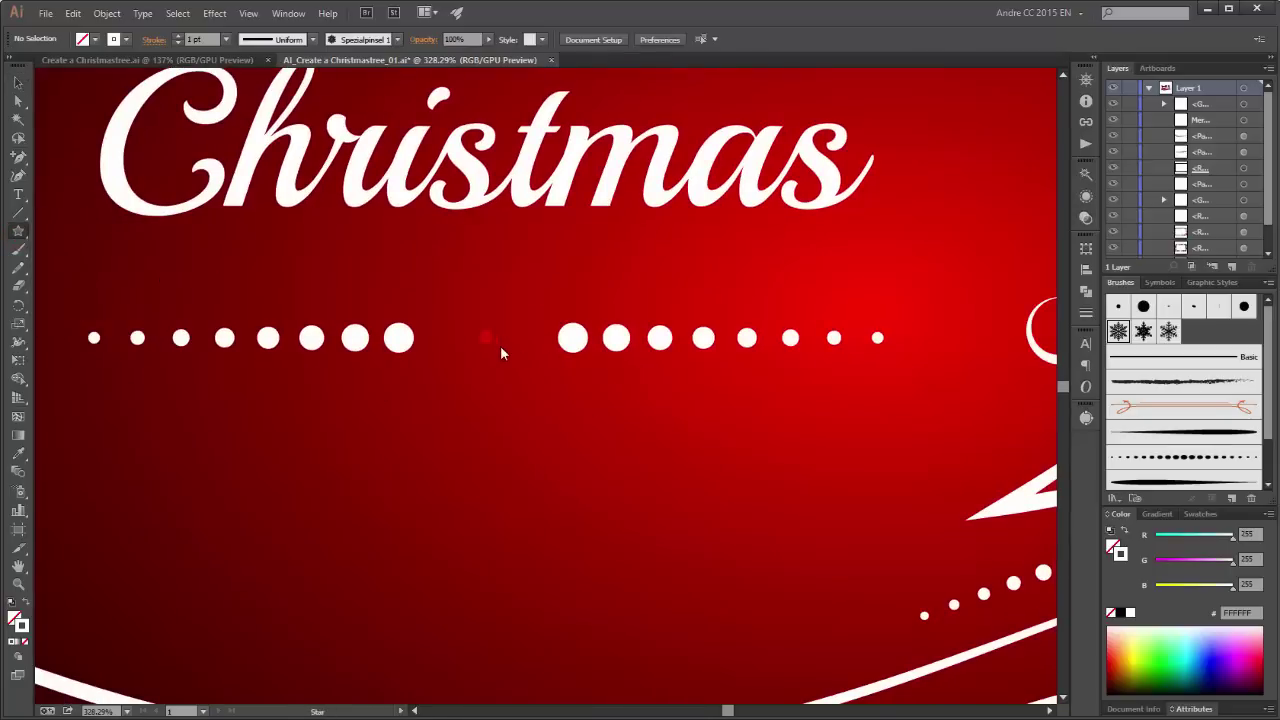
{"action": "left_click", "coordinate": [503, 350]}
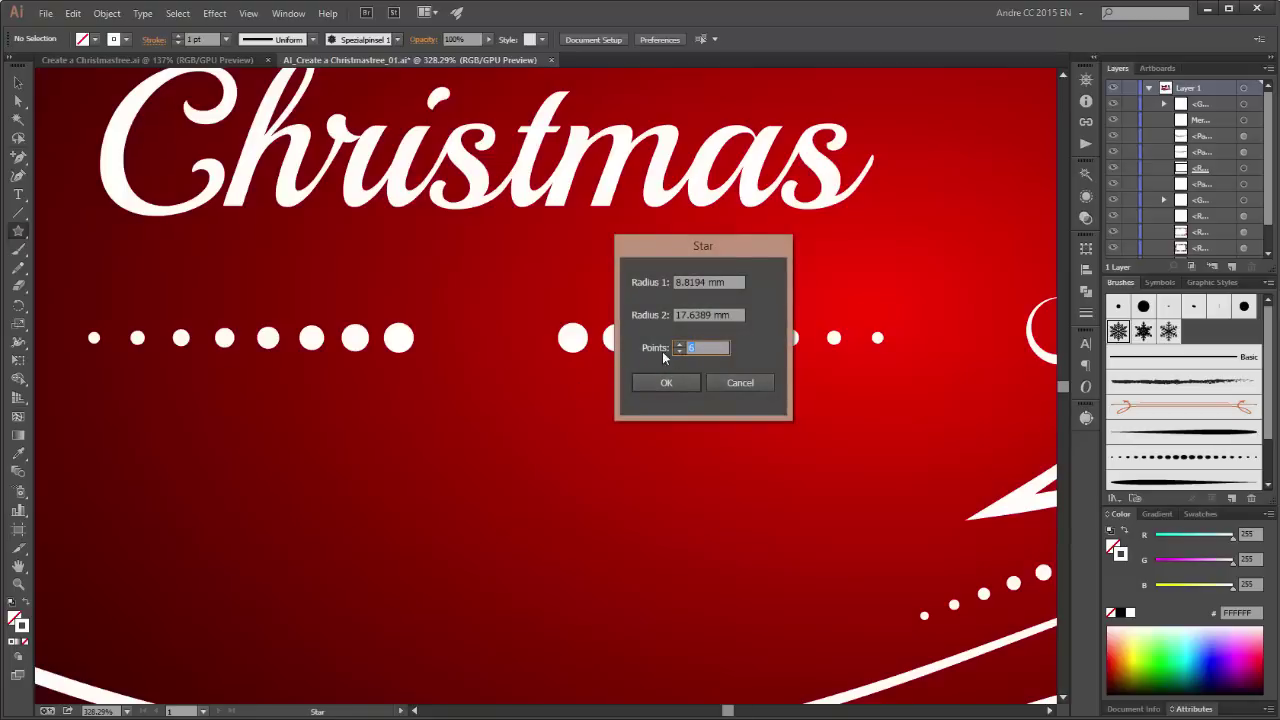
{"action": "left_click", "coordinate": [666, 386]}
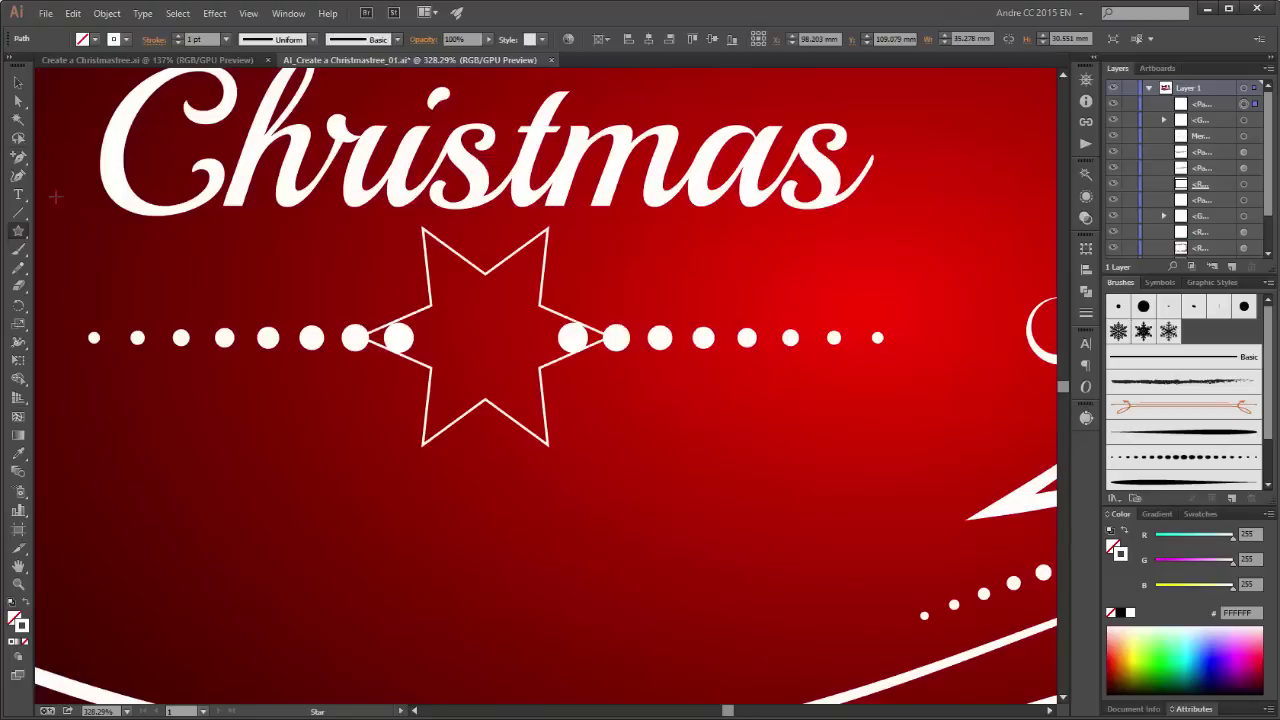
Step: Scale and rotate the star upright to about 15 mm wide so it fits the gap, and set its stroke to 2 pt
{"action": "left_click", "coordinate": [18, 360]}
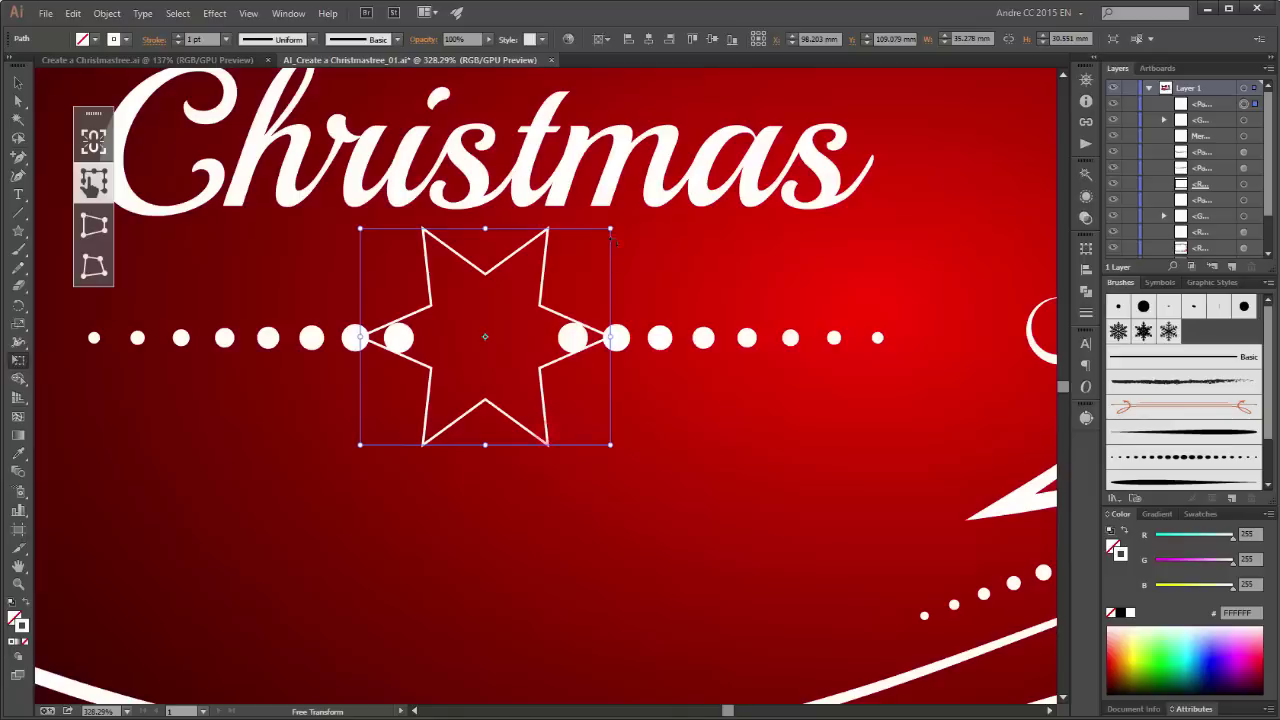
{"action": "left_click_drag", "start_coordinate": [610, 229], "coordinate": [577, 324]}
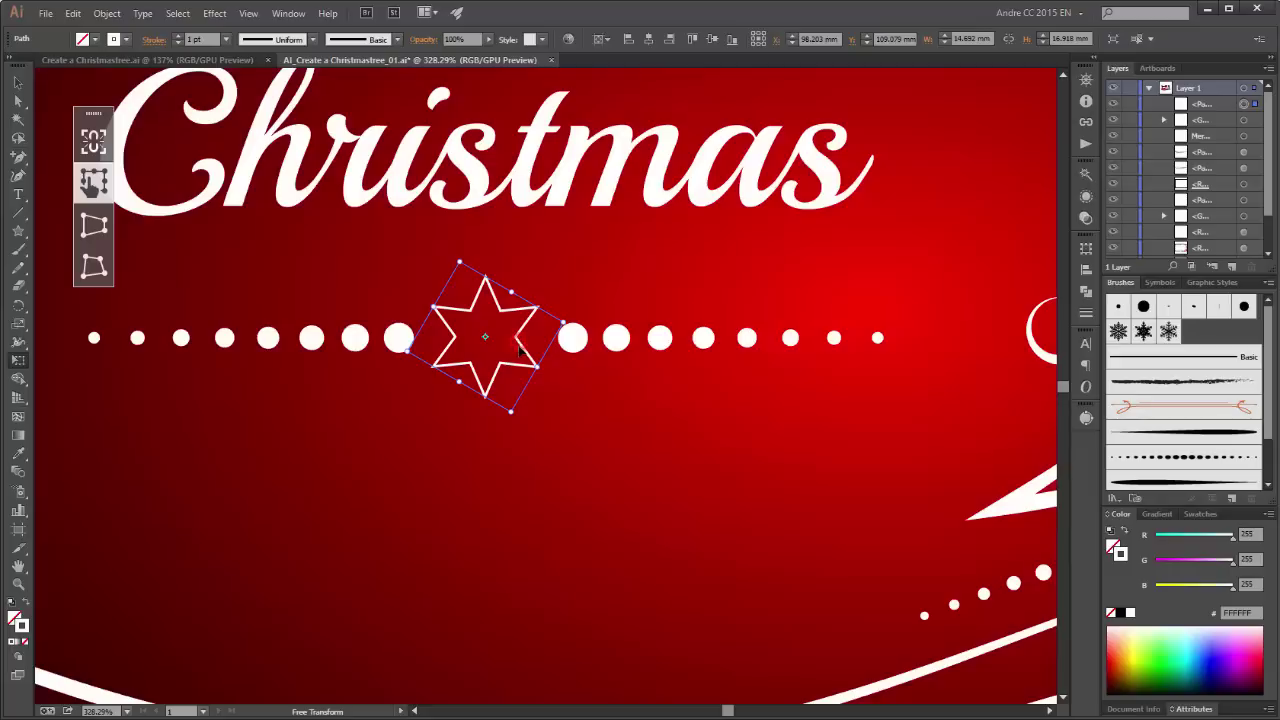
{"action": "left_click", "coordinate": [177, 36]}
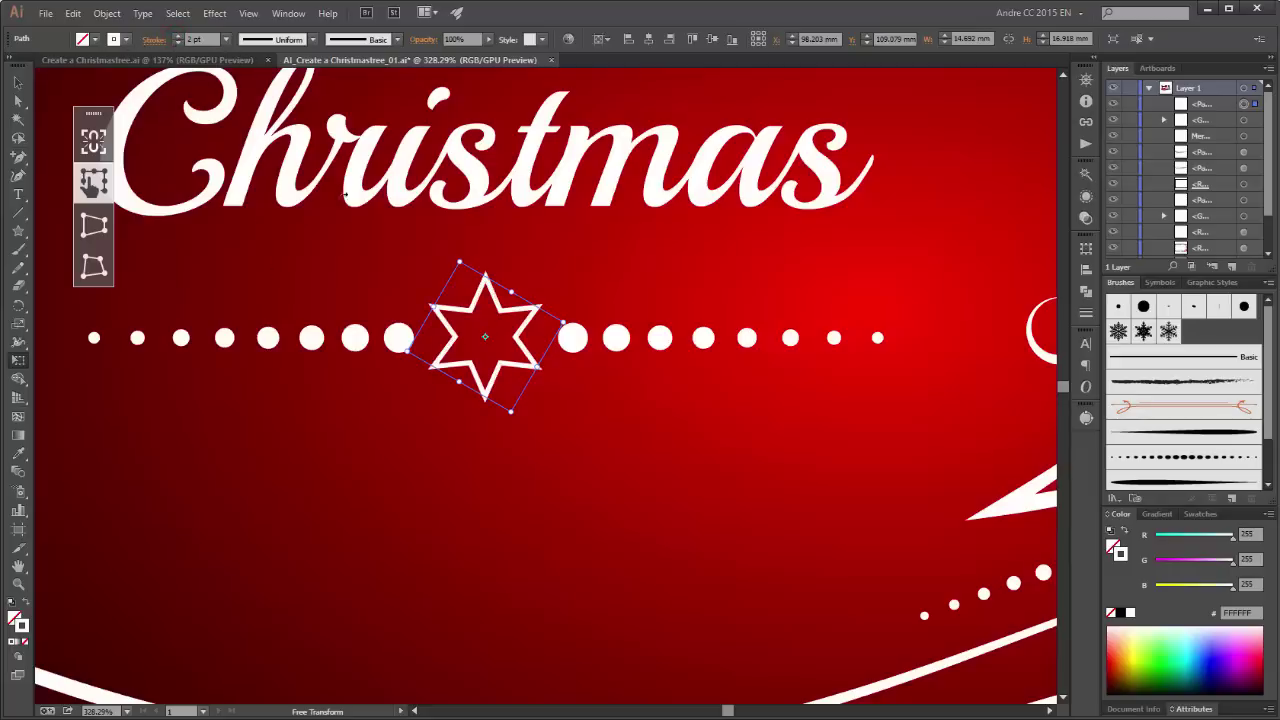
Step: Nudge the star slightly lower, then align it and the dot row by their horizontal centers relative to the selection
{"action": "left_click_drag", "start_coordinate": [529, 370], "coordinate": [530, 372]}
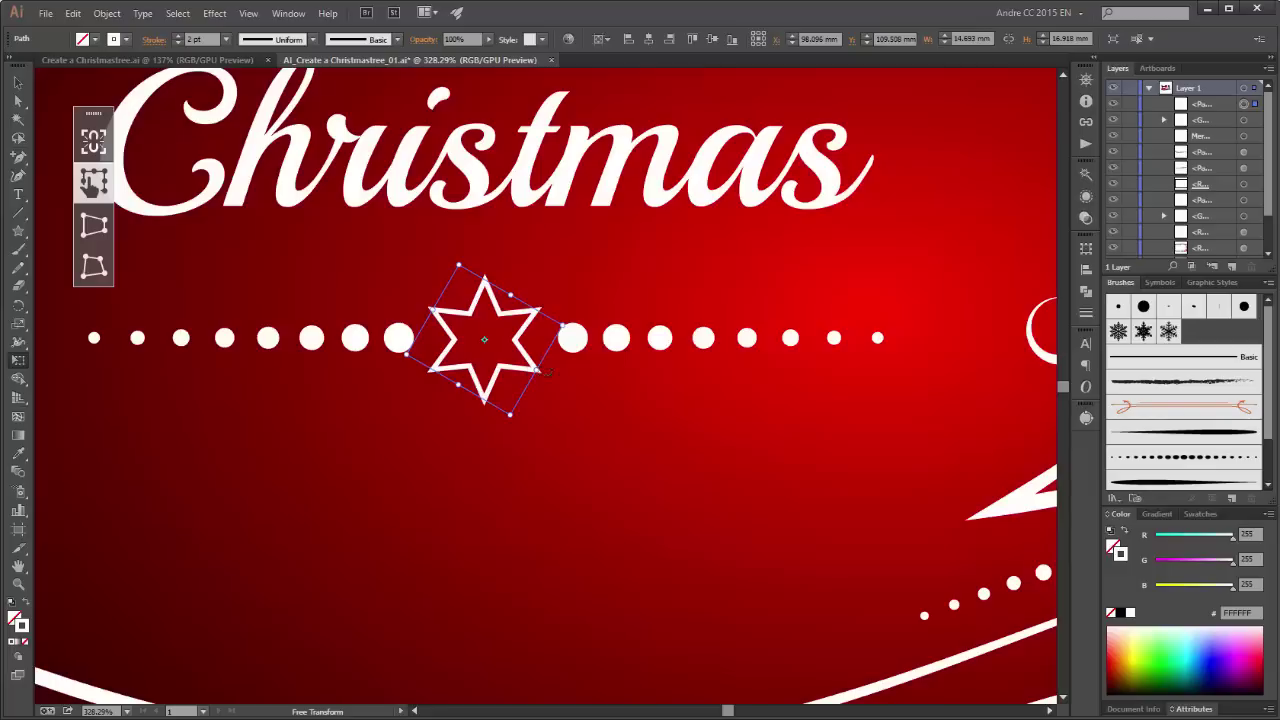
{"action": "left_click", "coordinate": [1242, 122]}
{"action": "left_click", "coordinate": [1242, 122], "text": "shift"}
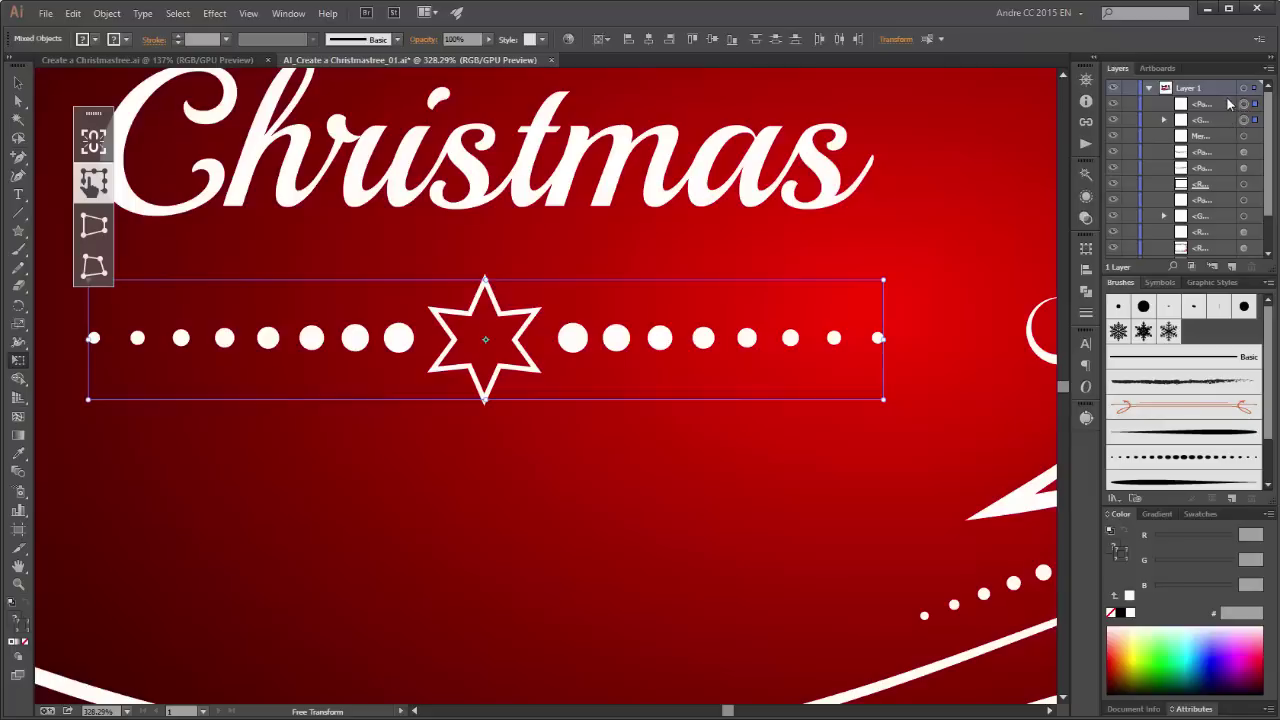
{"action": "left_click", "coordinate": [601, 39]}
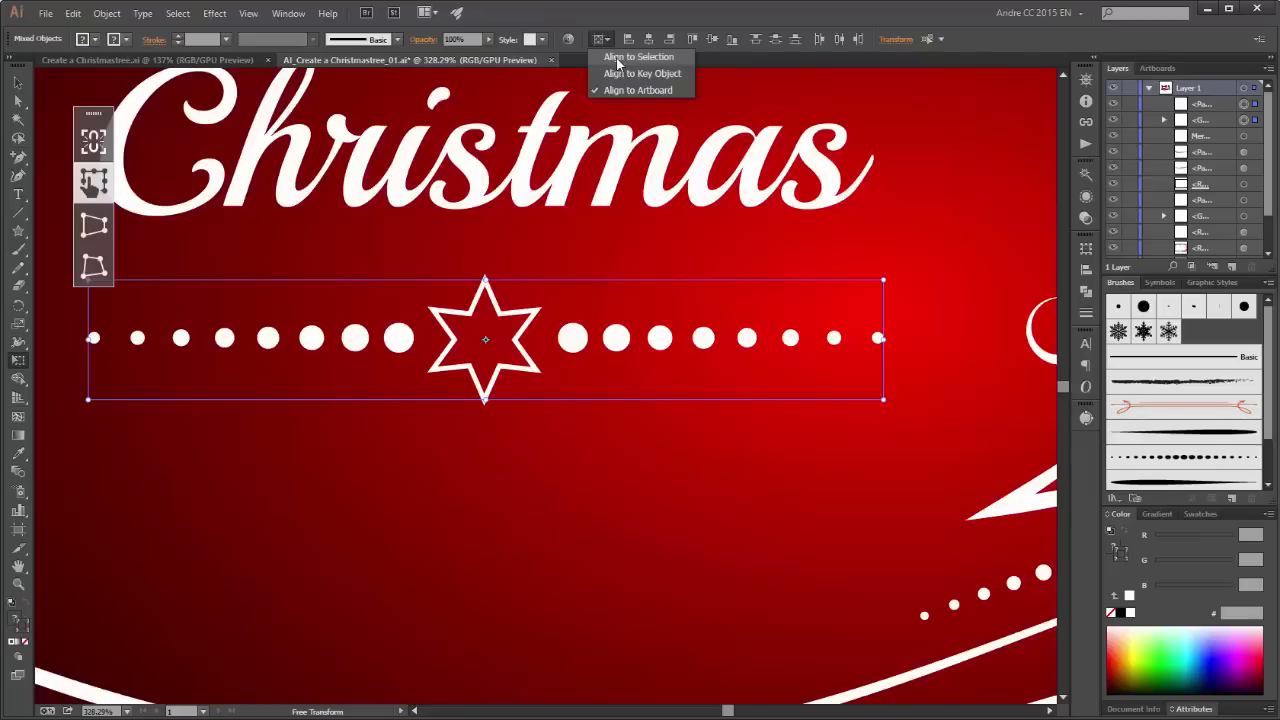
{"action": "left_click", "coordinate": [617, 58]}
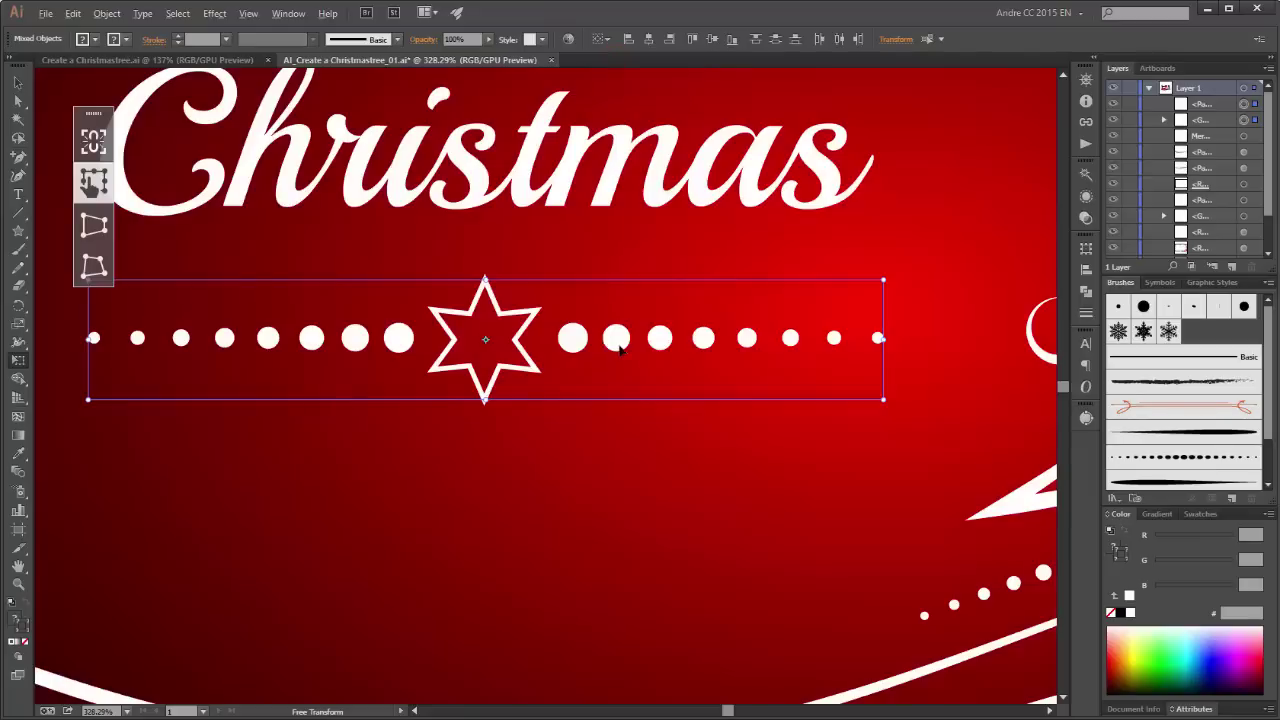
{"action": "left_click", "coordinate": [650, 40]}
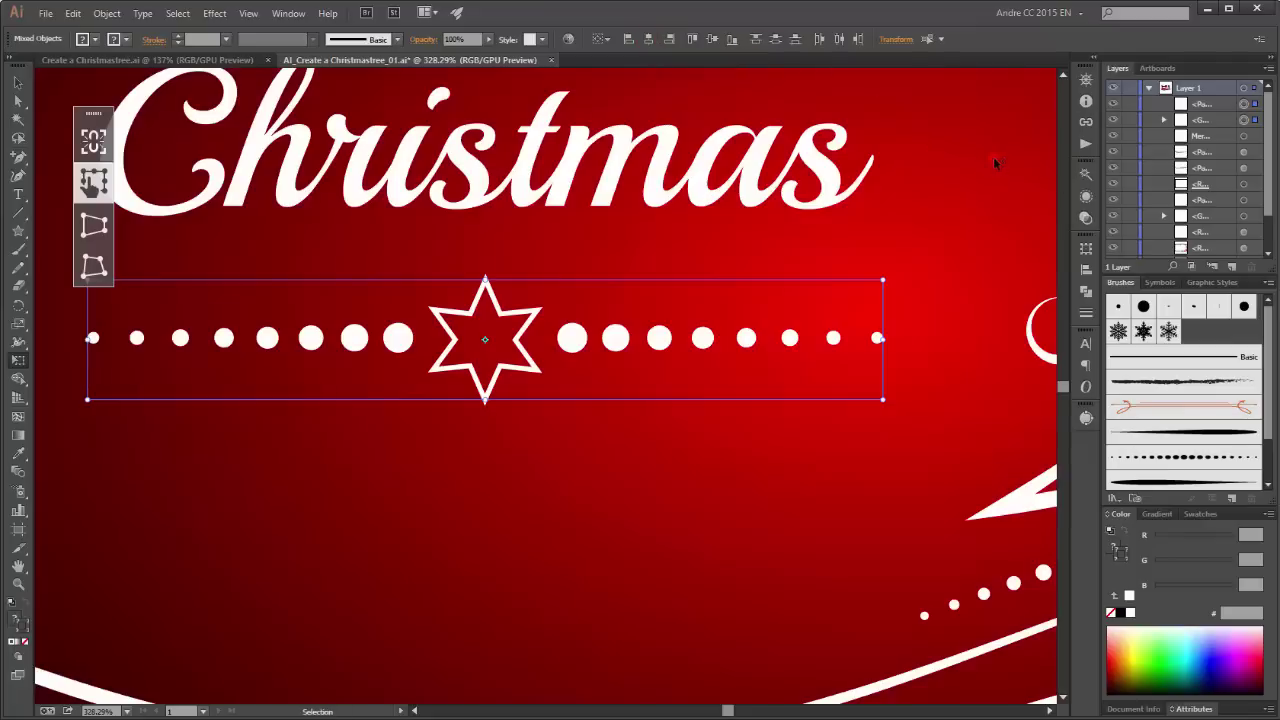
Step: Select the star and the dot row together and nudge them up closer to the greeting text
{"action": "left_click", "coordinate": [900, 194]}
{"action": "scroll", "coordinate": [762, 196], "scroll_direction": "down", "scroll_amount": 4}
{"action": "scroll", "coordinate": [762, 200], "scroll_direction": "down", "scroll_amount": 2}
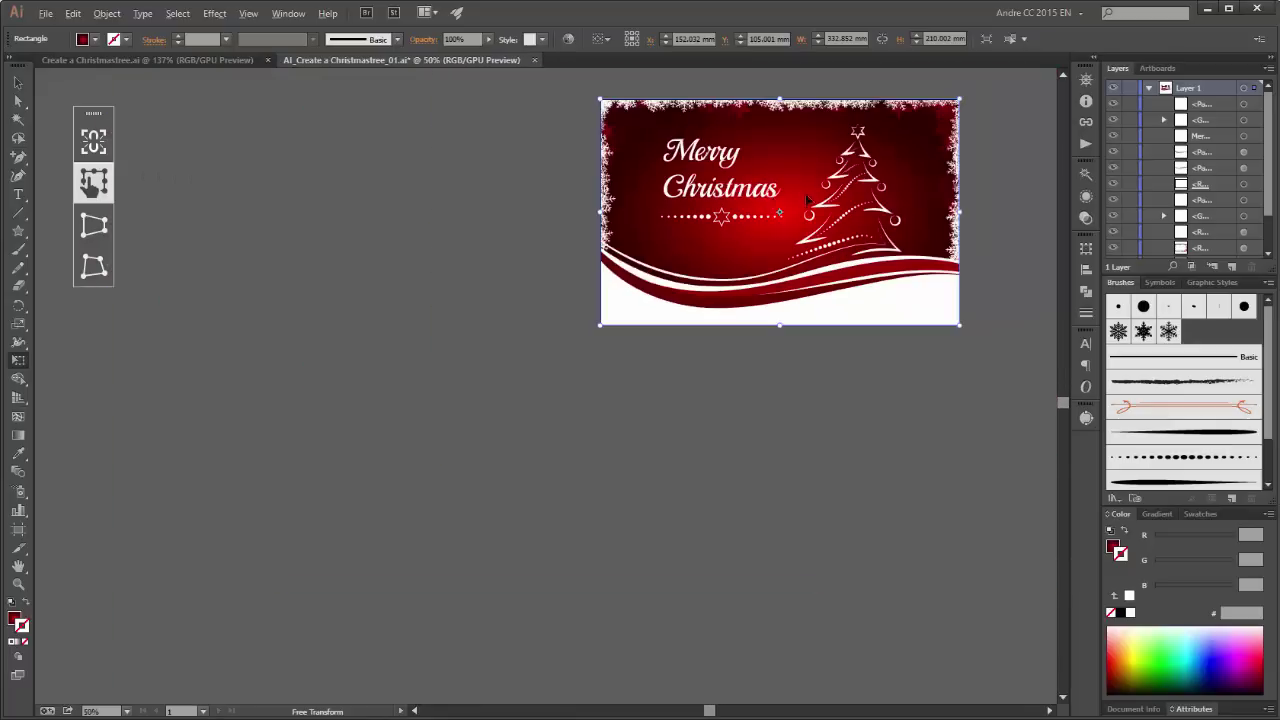
{"action": "left_click_drag", "start_coordinate": [830, 160], "coordinate": [673, 277]}
{"action": "scroll", "coordinate": [674, 295], "scroll_direction": "up", "scroll_amount": 2}
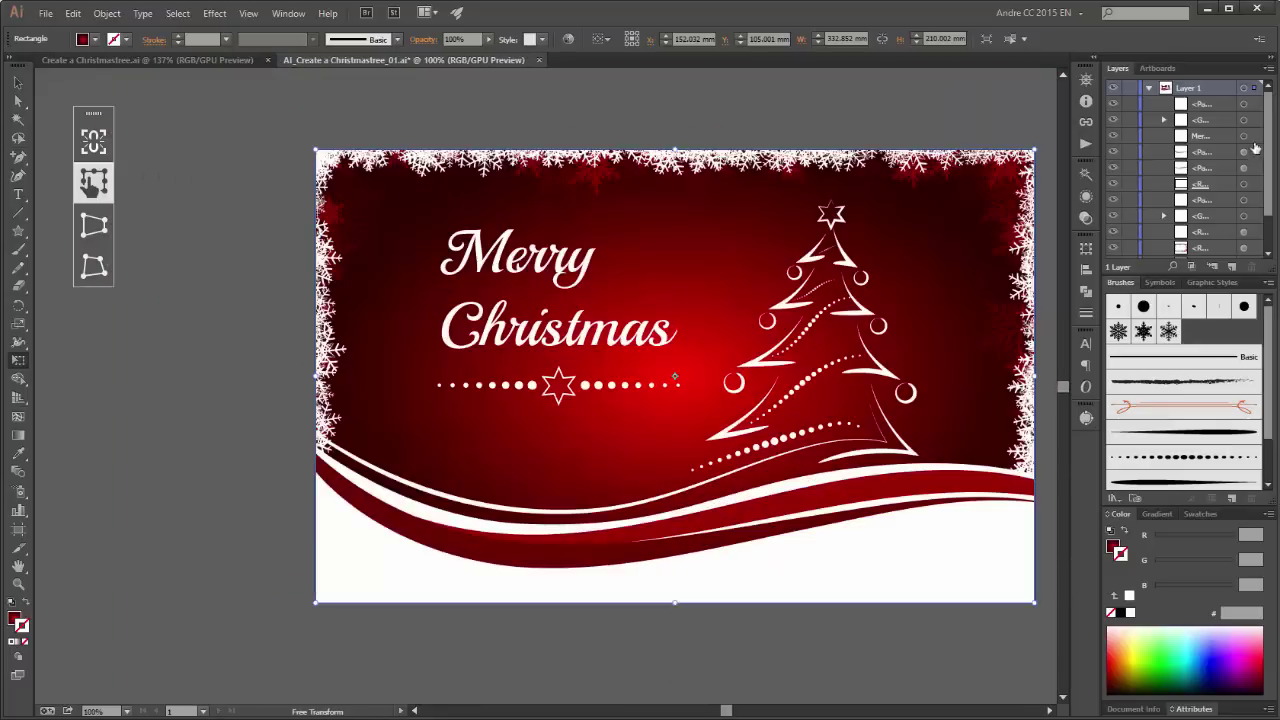
{"action": "left_click", "coordinate": [1243, 104]}
{"action": "left_click", "coordinate": [1243, 120], "text": "shift"}
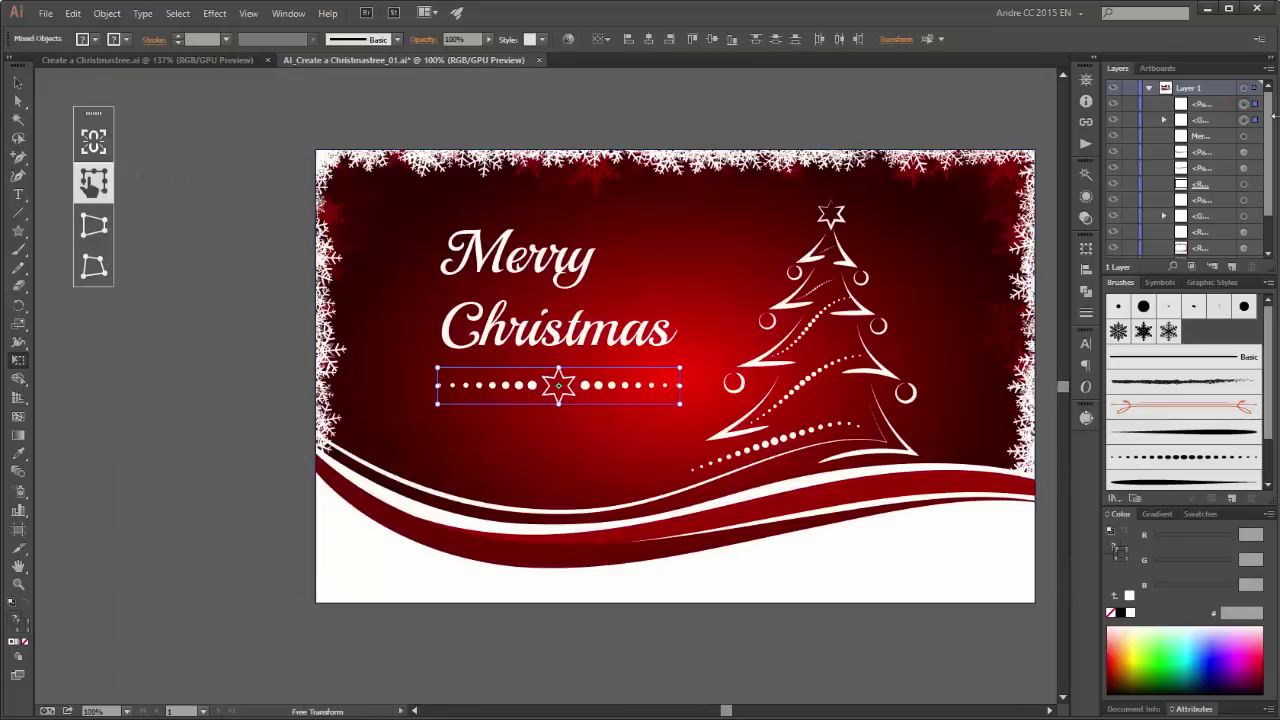
{"action": "key", "text": "Up"}
{"action": "key", "text": "Up"}
{"action": "key", "text": "Up"}
{"action": "key", "text": "Up"}
{"action": "key", "text": "Up"}
{"action": "key", "text": "Up"}
{"action": "key", "text": "Up"}
{"action": "key", "text": "Up"}
{"action": "key", "text": "Up"}
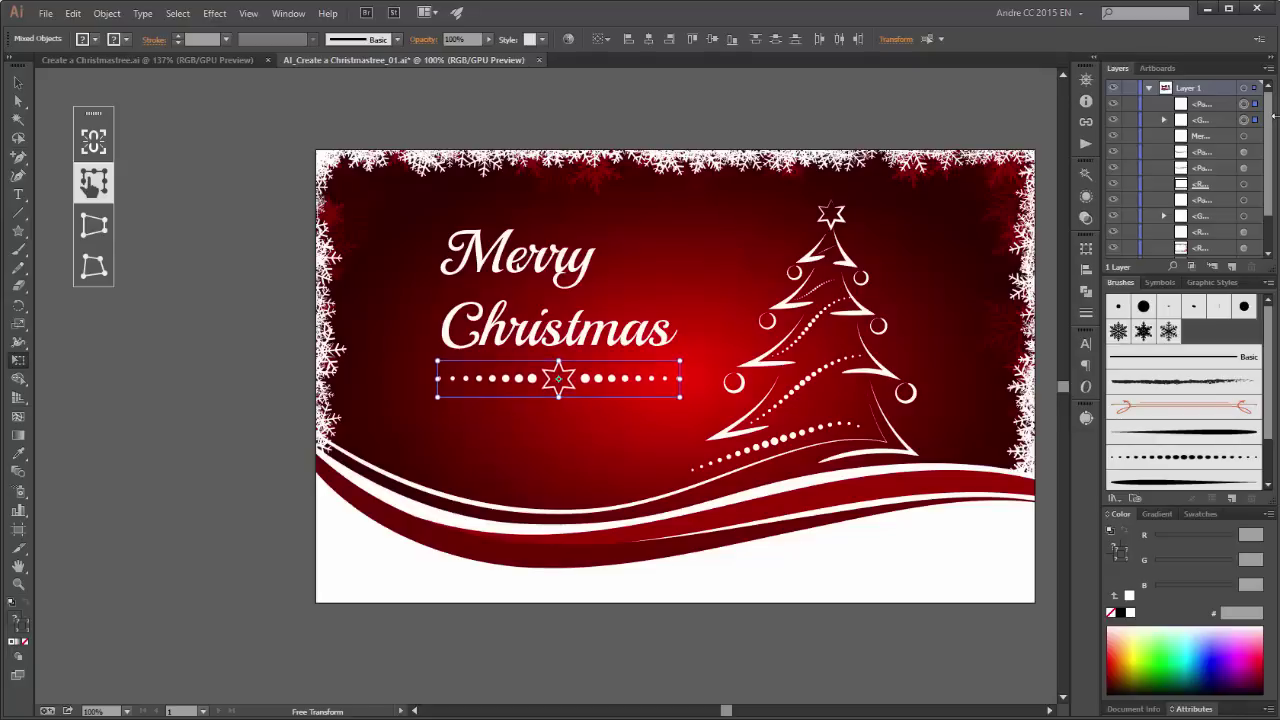
{"action": "key", "text": "Up"}
{"action": "key", "text": "Up"}
{"action": "key", "text": "Up"}
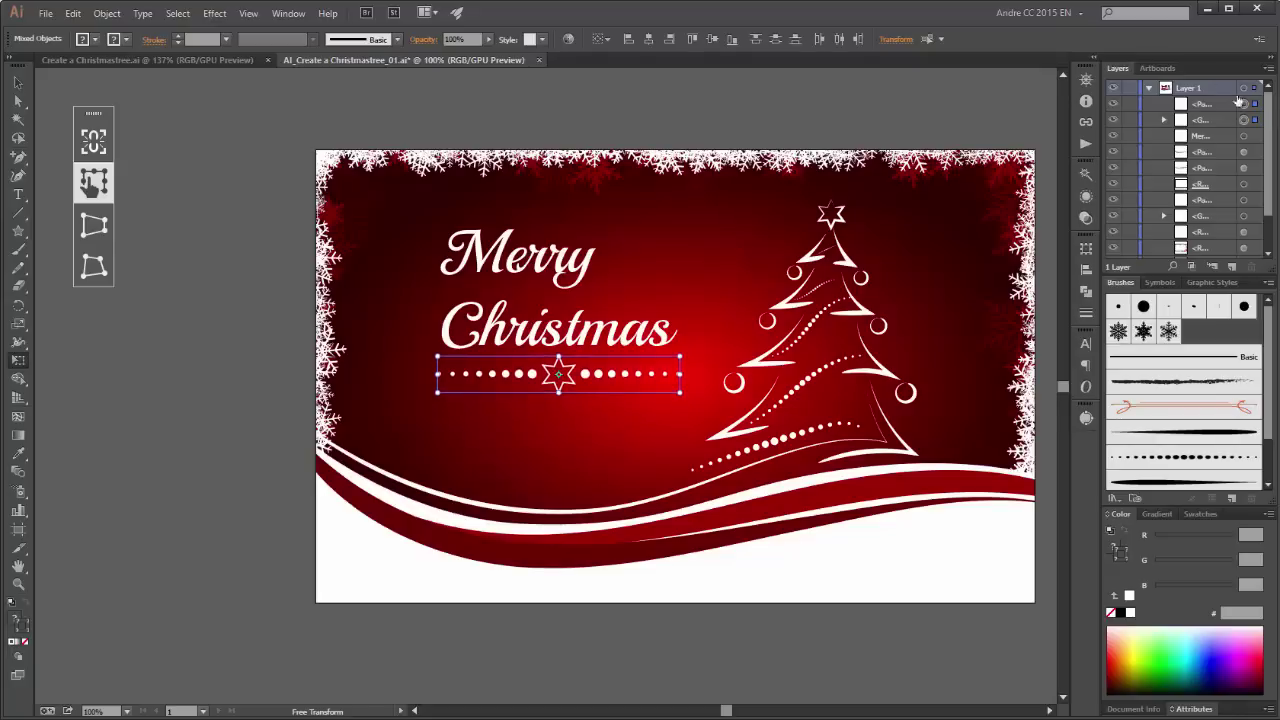
Step: Nudge the star and dot divider down one small increment and deselect it
{"action": "key", "text": "ctrl+0"}
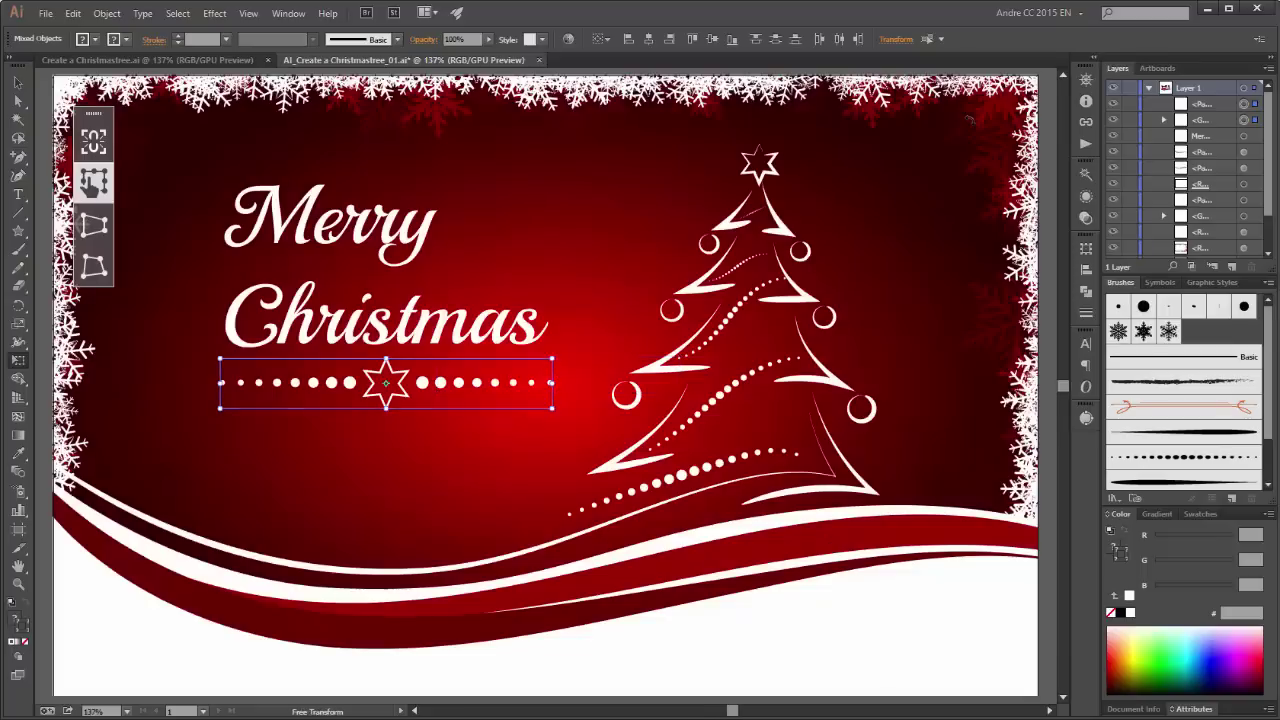
{"action": "left_click", "coordinate": [18, 82]}
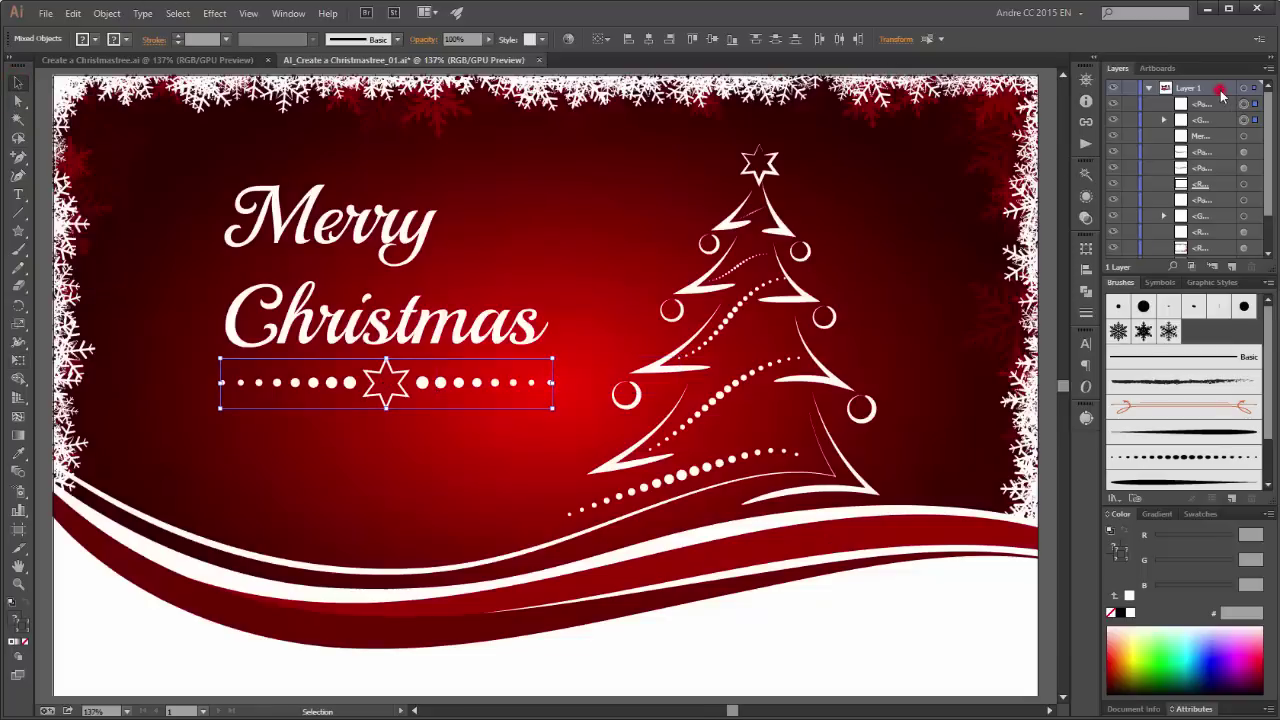
{"action": "key", "text": "Down"}
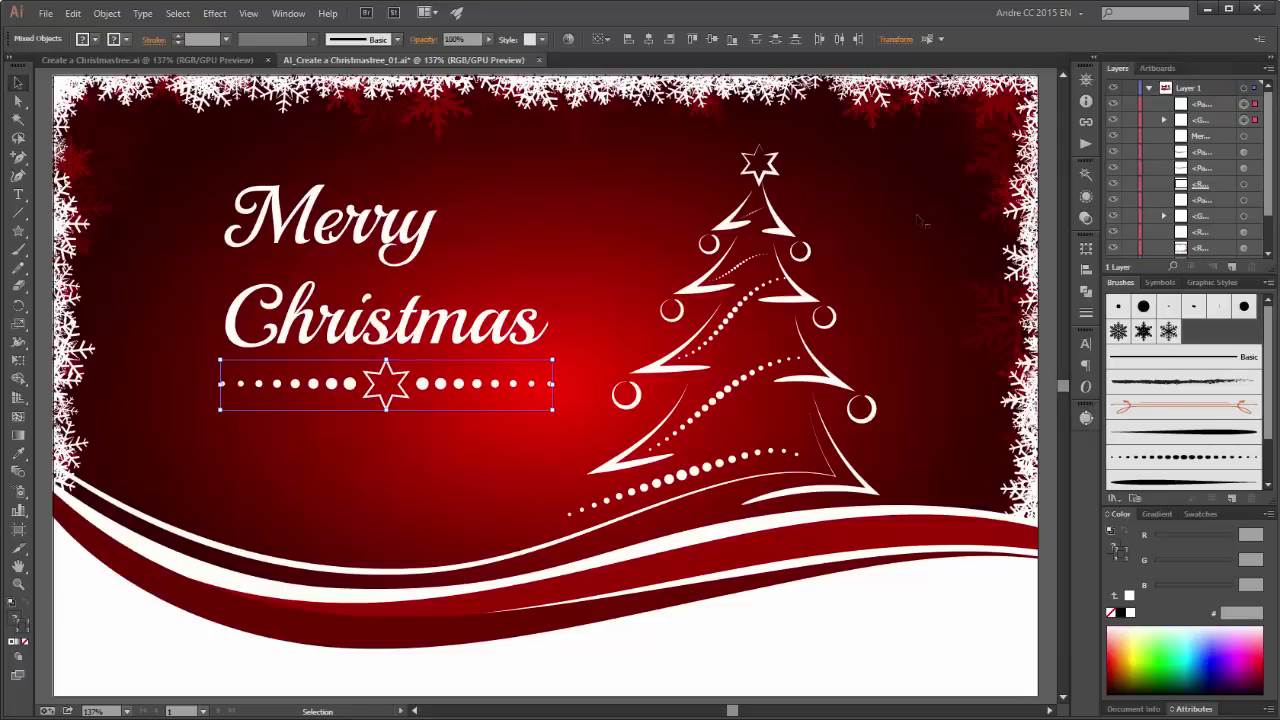
{"action": "left_click", "coordinate": [177, 13]}
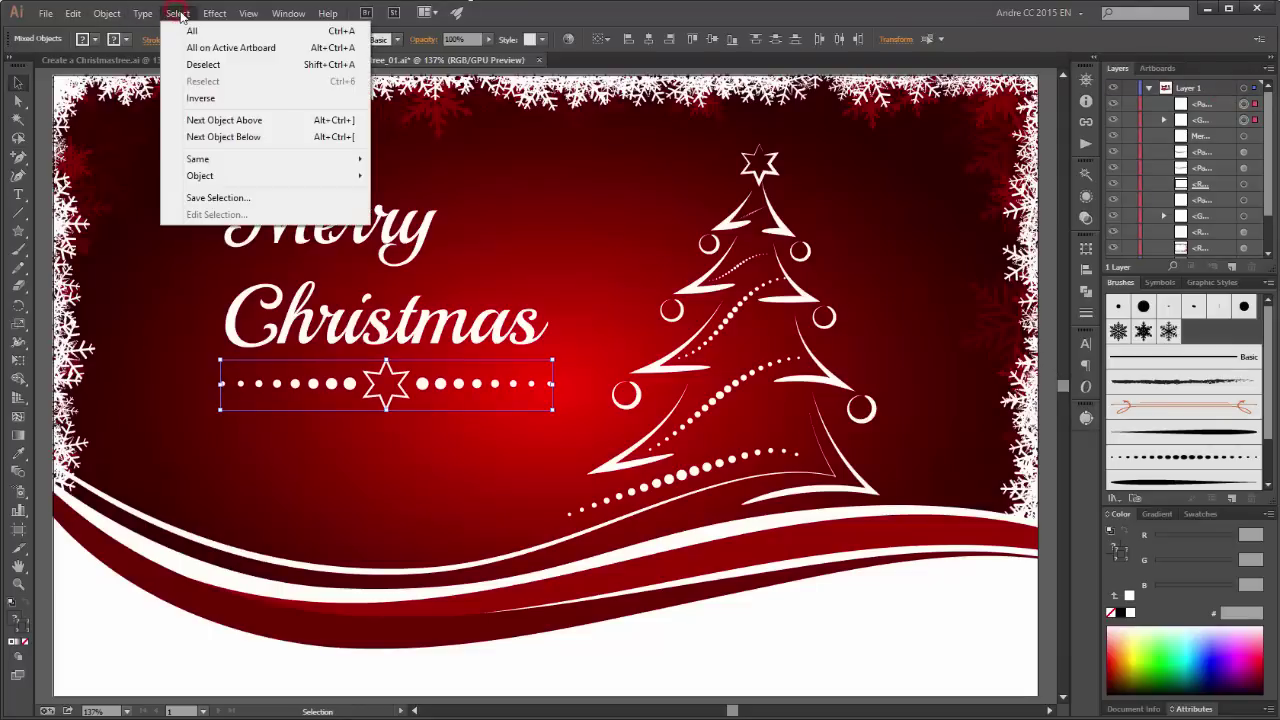
{"action": "left_click", "coordinate": [202, 64]}
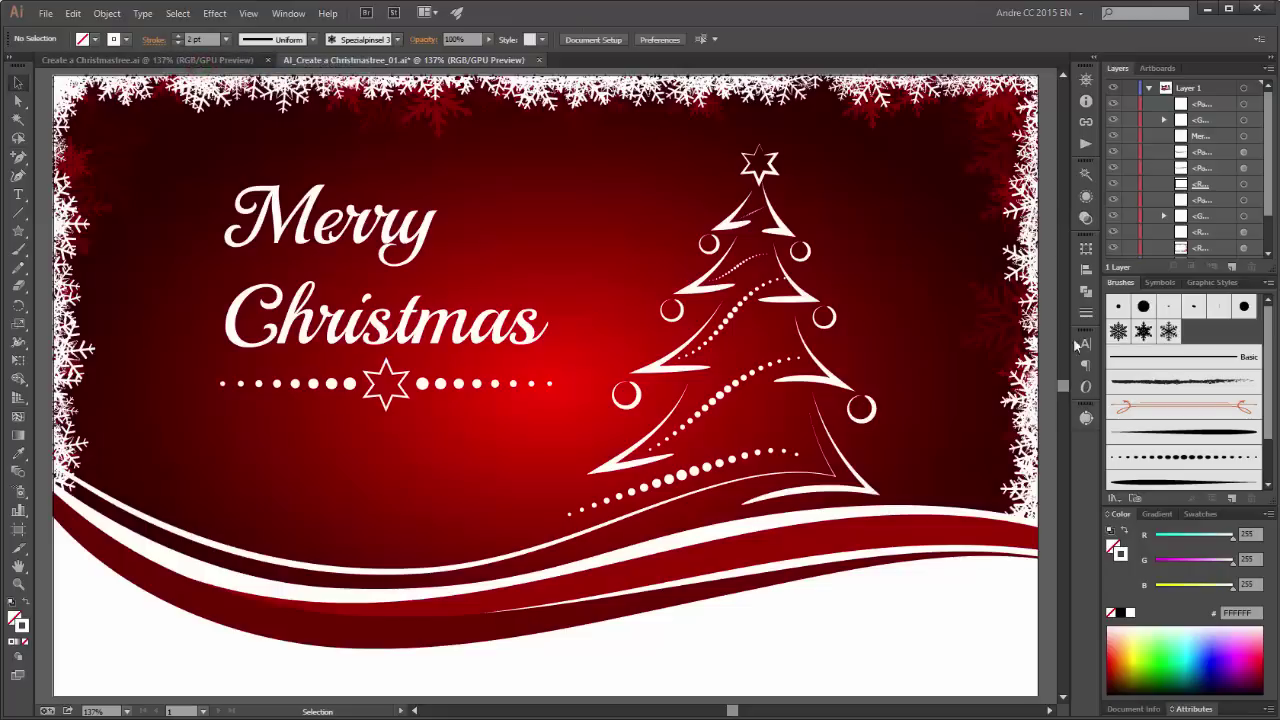
Step: Paint dark red (8B0000) Spezialpinsel 3 snowflakes with the Paintbrush in the card's upper corners, at the lower left edge and around the wave's left half
{"action": "left_click", "coordinate": [18, 248]}
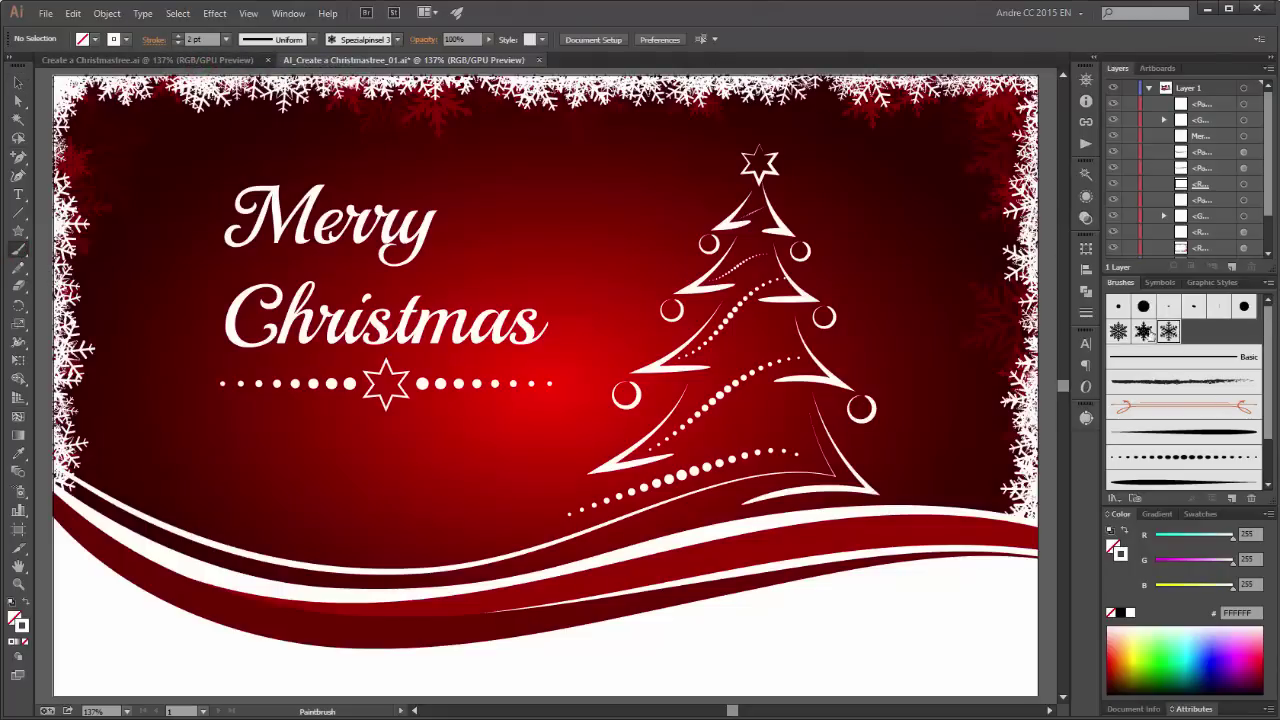
{"action": "left_click", "coordinate": [1168, 332]}
{"action": "left_click", "coordinate": [1108, 656]}
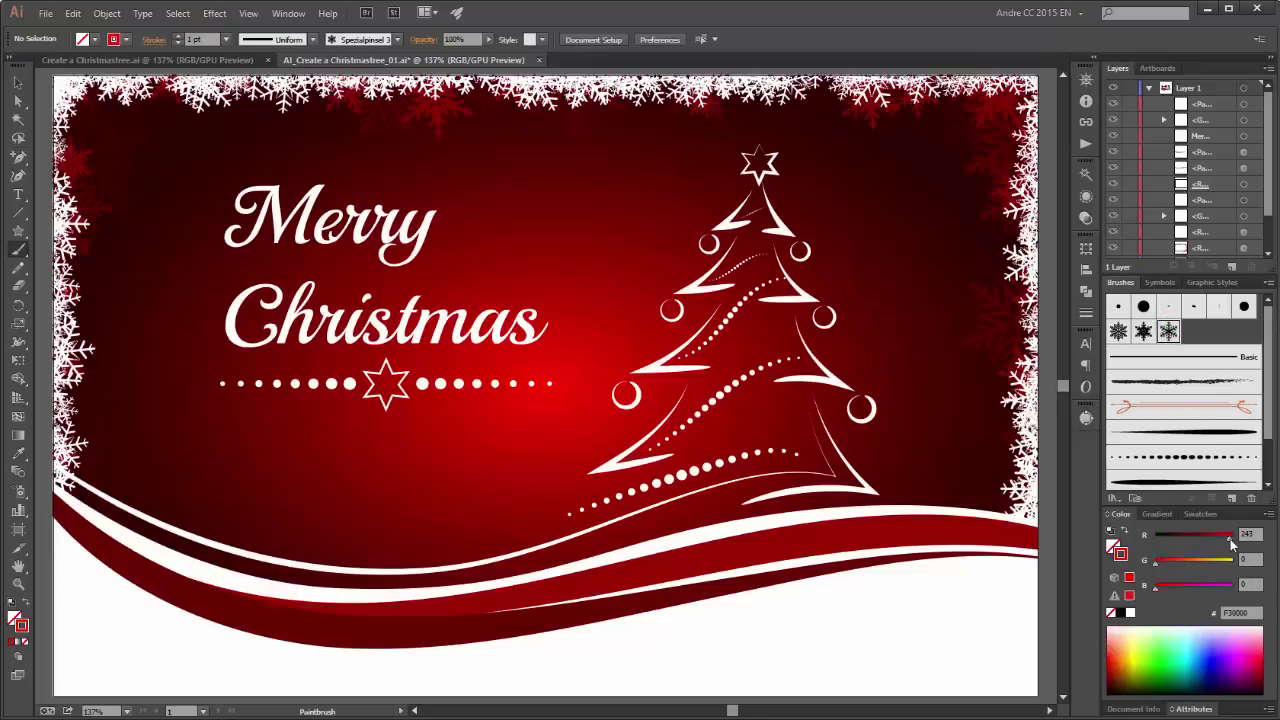
{"action": "mouse_move", "coordinate": [1231, 543]}
{"action": "left_mouse_down"}
{"action": "mouse_move", "coordinate": [1188, 539]}
{"action": "mouse_move", "coordinate": [1198, 543]}
{"action": "left_mouse_up"}
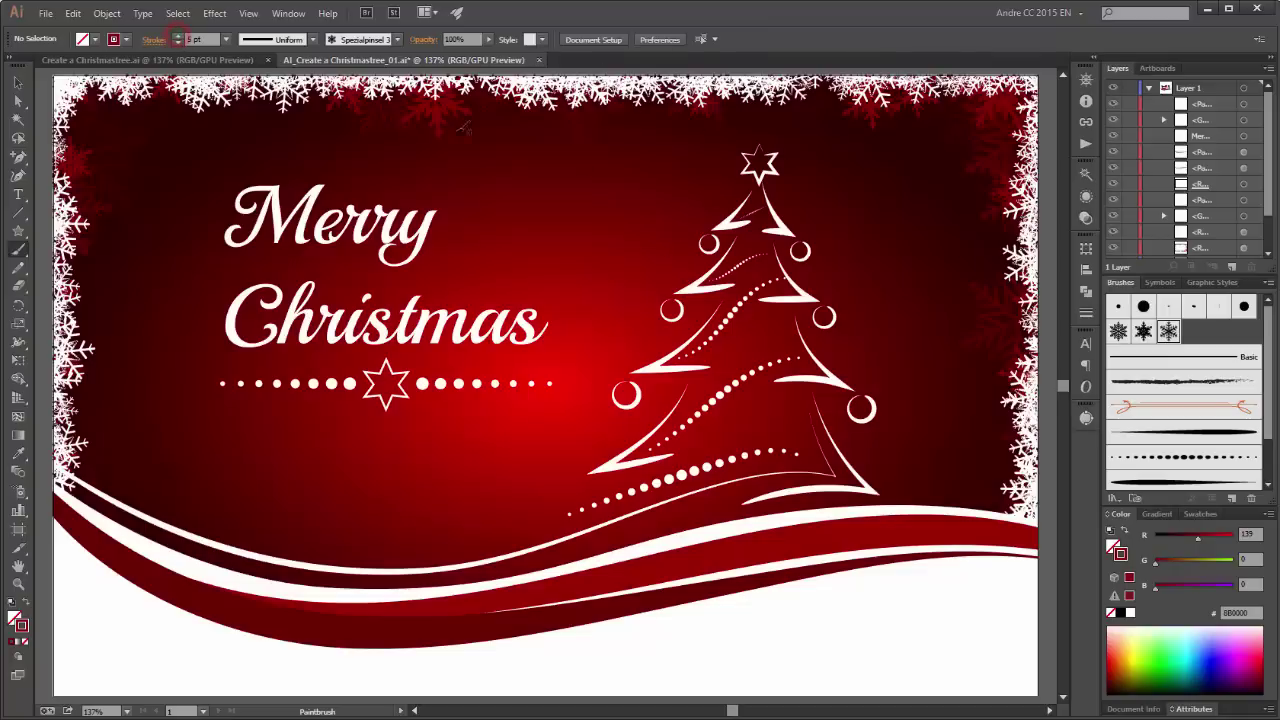
{"action": "left_click_drag", "start_coordinate": [927, 160], "coordinate": [936, 170]}
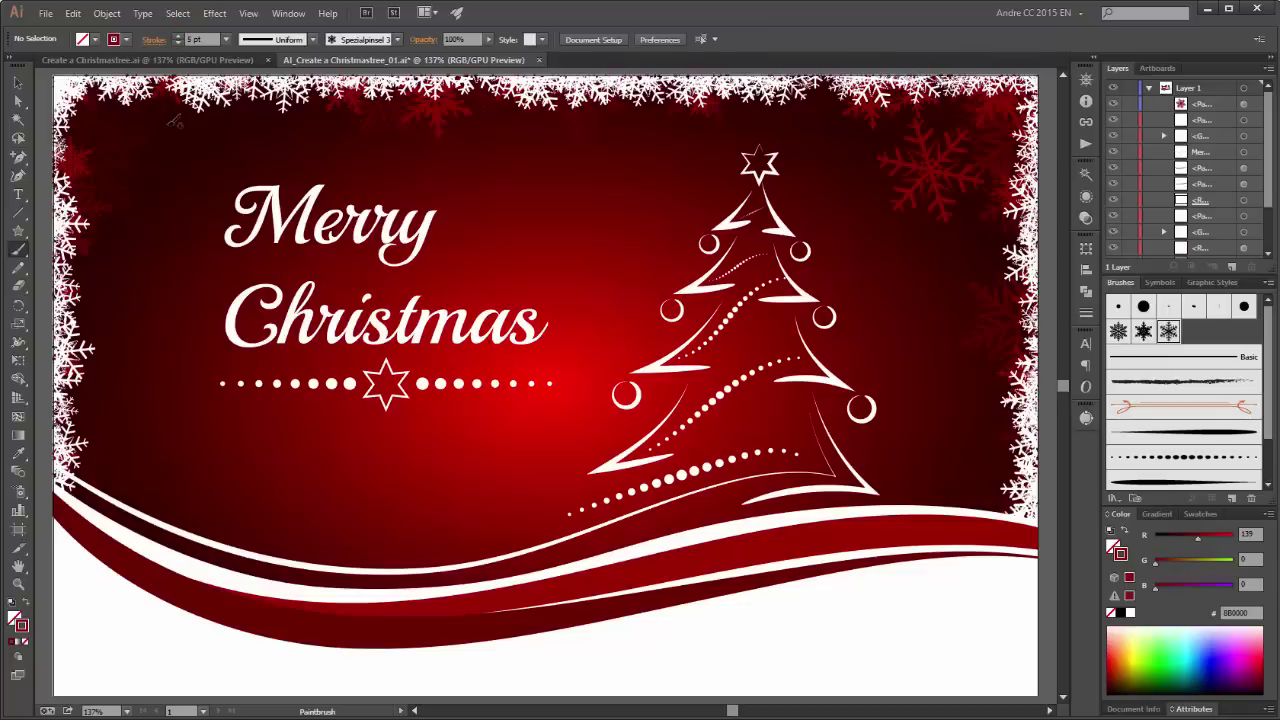
{"action": "left_click_drag", "start_coordinate": [158, 114], "coordinate": [148, 124]}
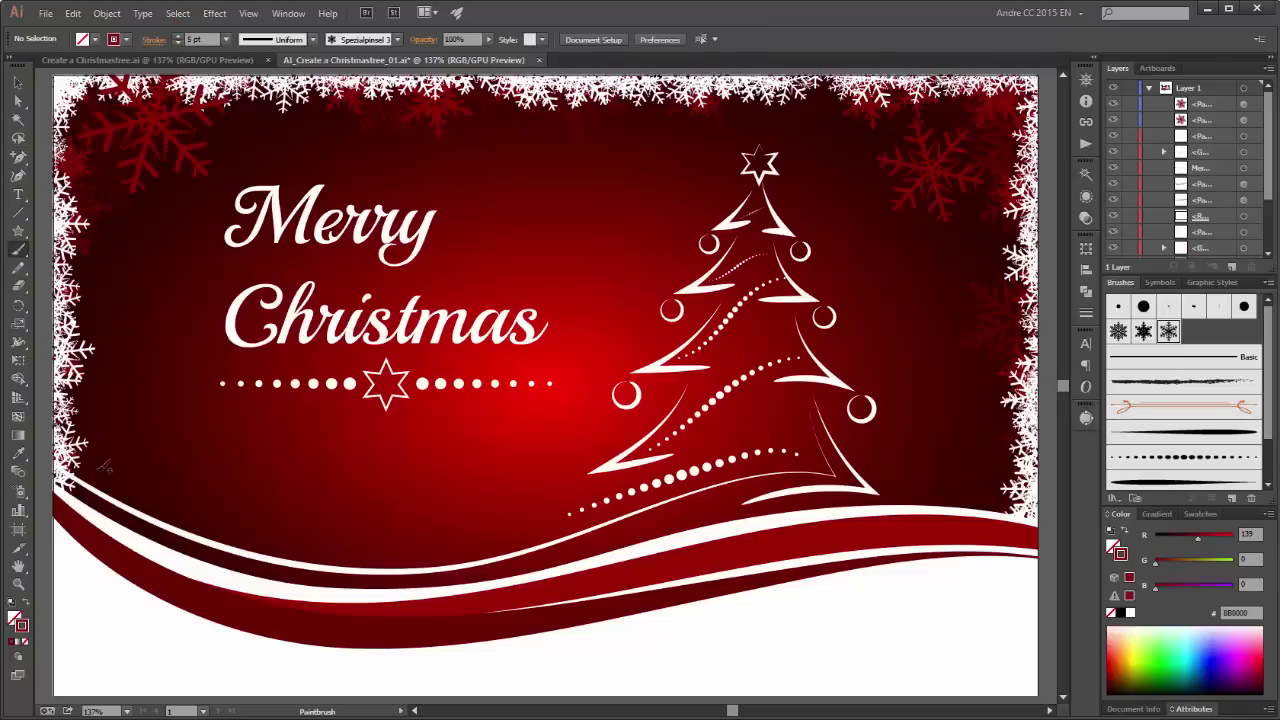
{"action": "left_click_drag", "start_coordinate": [108, 464], "coordinate": [114, 470]}
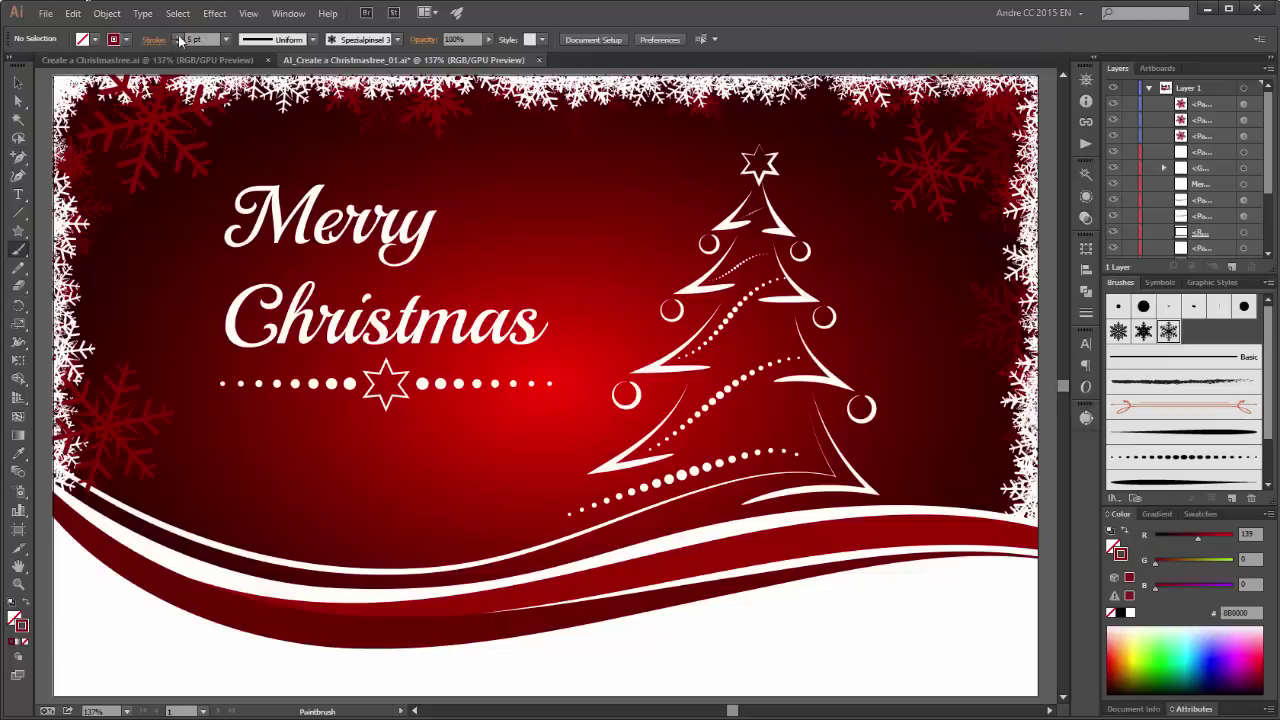
{"action": "left_click_drag", "start_coordinate": [322, 556], "coordinate": [316, 562]}
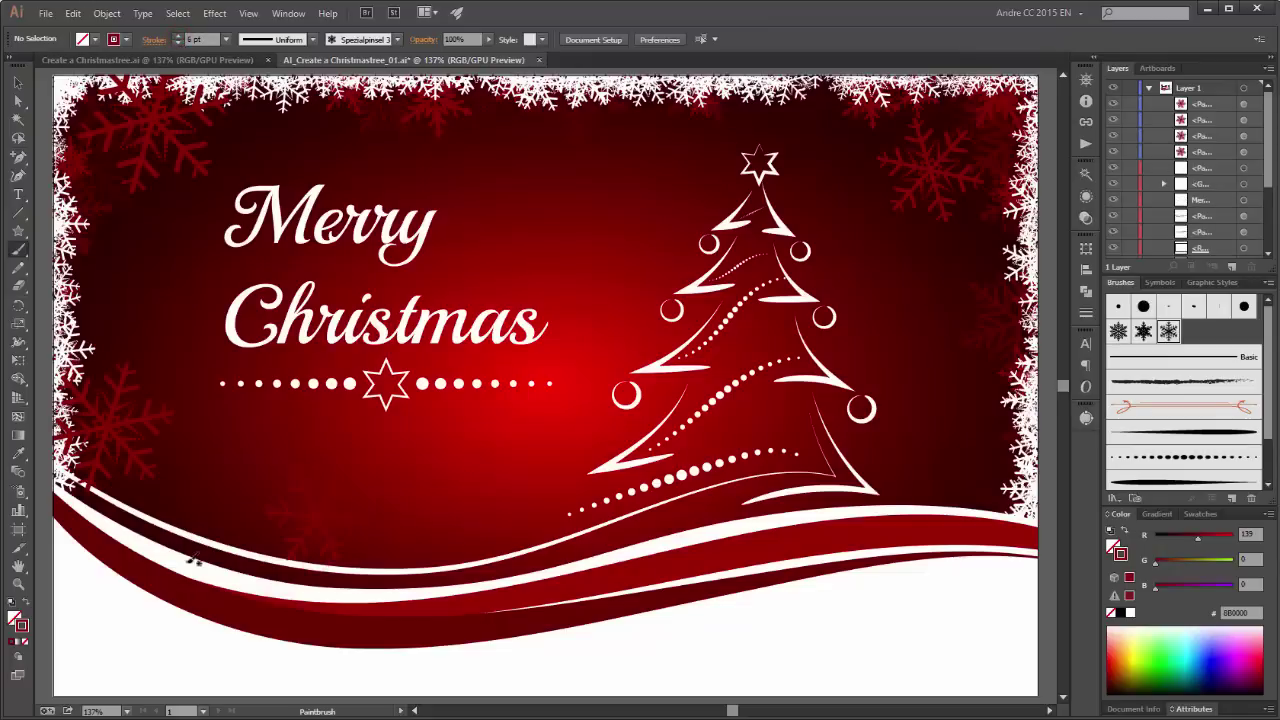
{"action": "left_click_drag", "start_coordinate": [198, 558], "coordinate": [194, 562]}
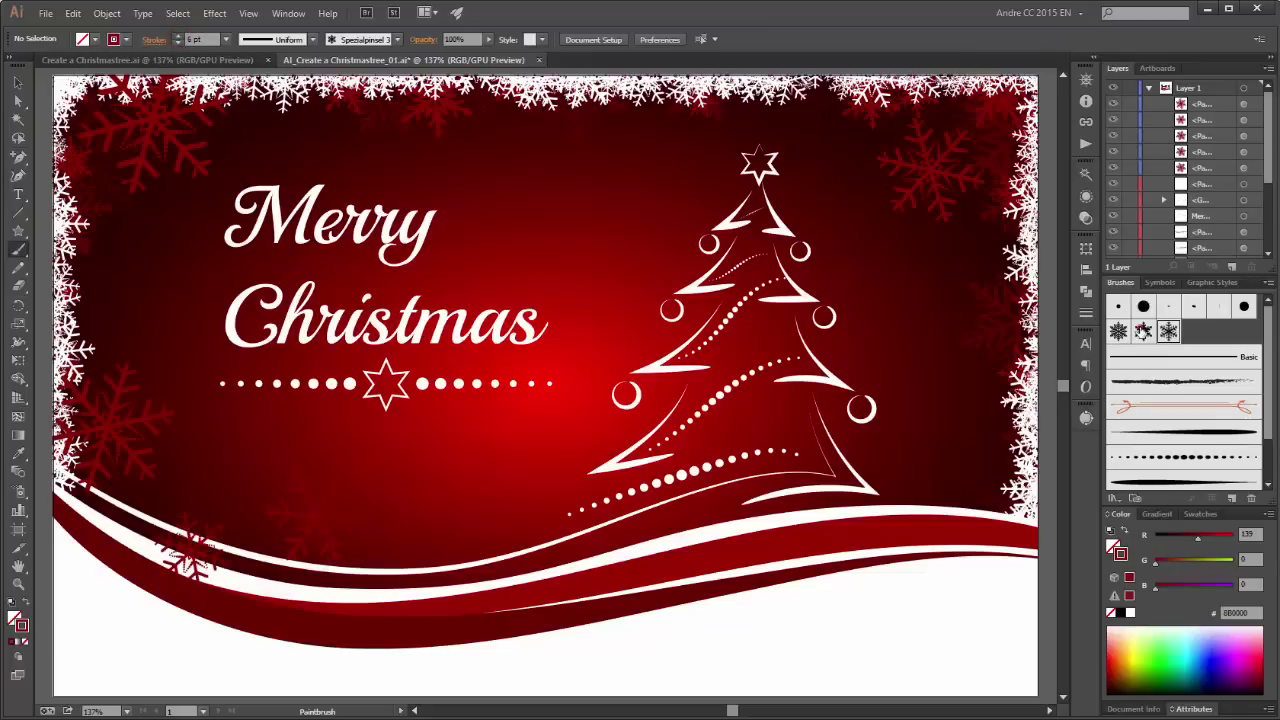
Step: Paint Spezialpinsel 2 snowflakes over the wave's right end, near the right edge, at the top centre and over the wave's middle, raising the stroke to 9 pt
{"action": "left_click", "coordinate": [1143, 331]}
{"action": "left_click_drag", "start_coordinate": [950, 552], "coordinate": [958, 560]}
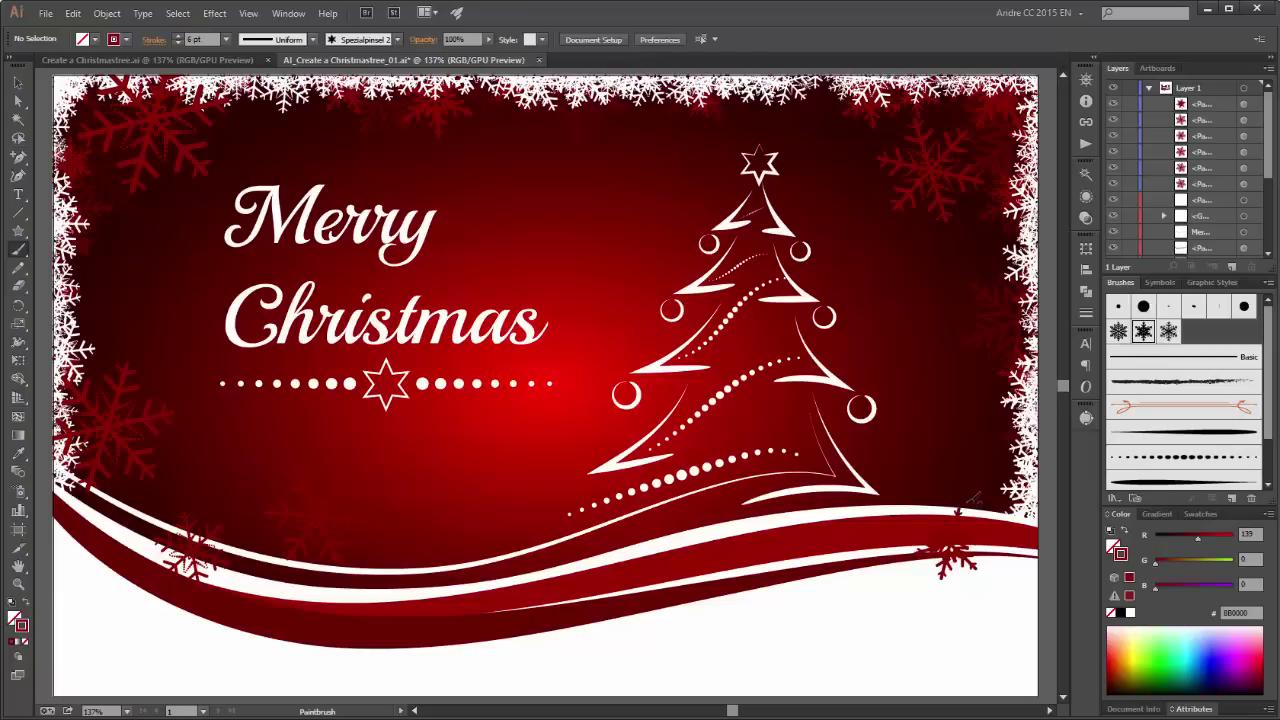
{"action": "left_click", "coordinate": [178, 40]}
{"action": "left_click_drag", "start_coordinate": [962, 279], "coordinate": [968, 286]}
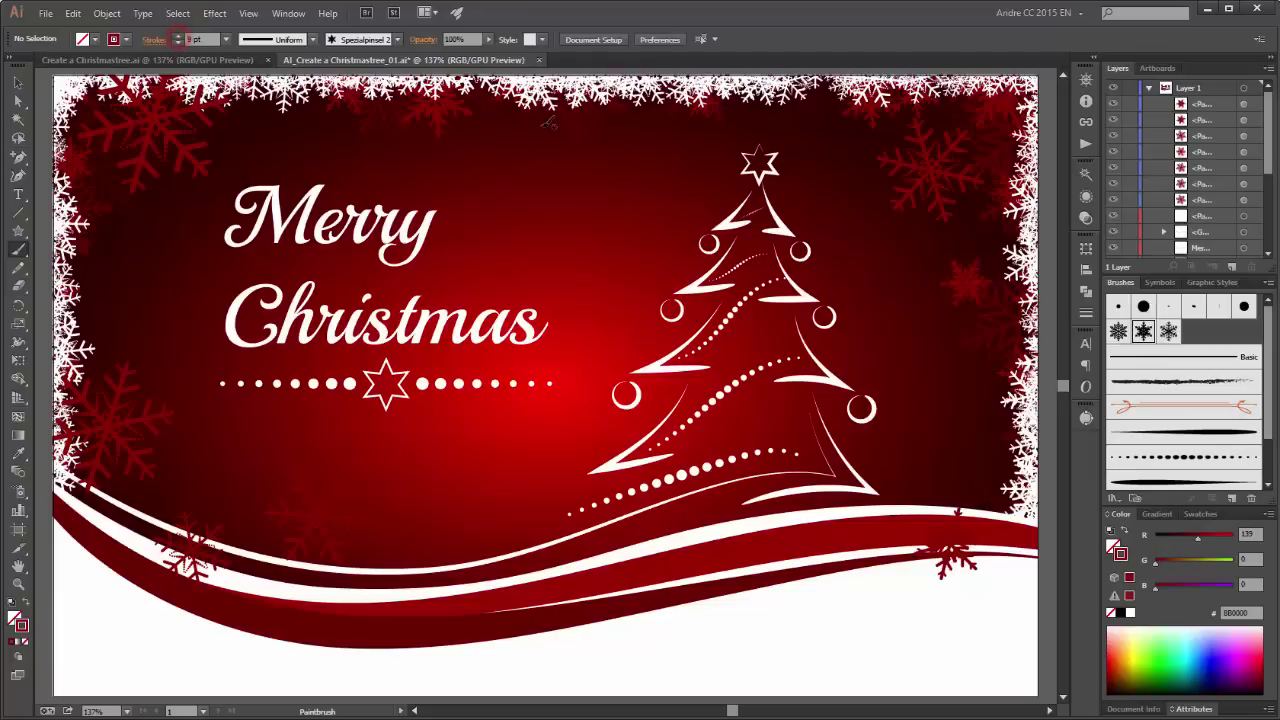
{"action": "left_click_drag", "start_coordinate": [537, 127], "coordinate": [540, 122]}
{"action": "left_click_drag", "start_coordinate": [519, 516], "coordinate": [510, 508]}
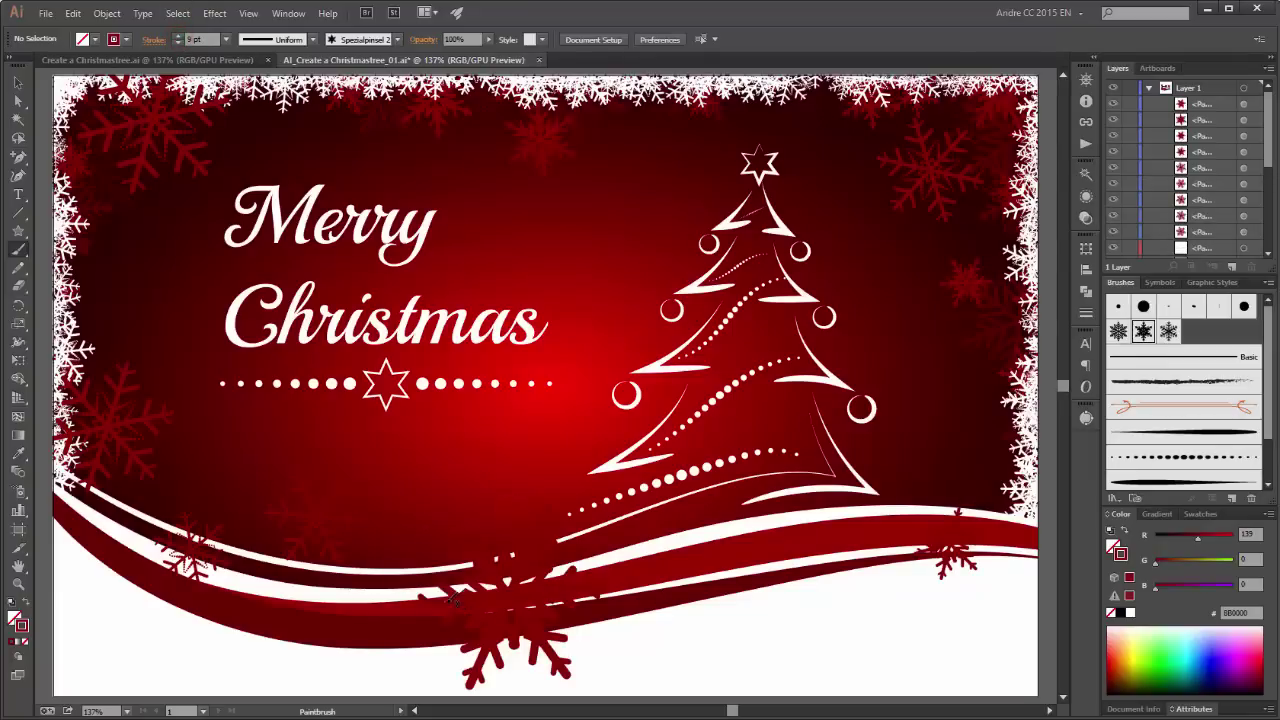
Step: Move the large snowflake on the middle of the wave slightly up and to the left
{"action": "key", "text": "v"}
{"action": "left_click_drag", "start_coordinate": [529, 618], "coordinate": [504, 603]}
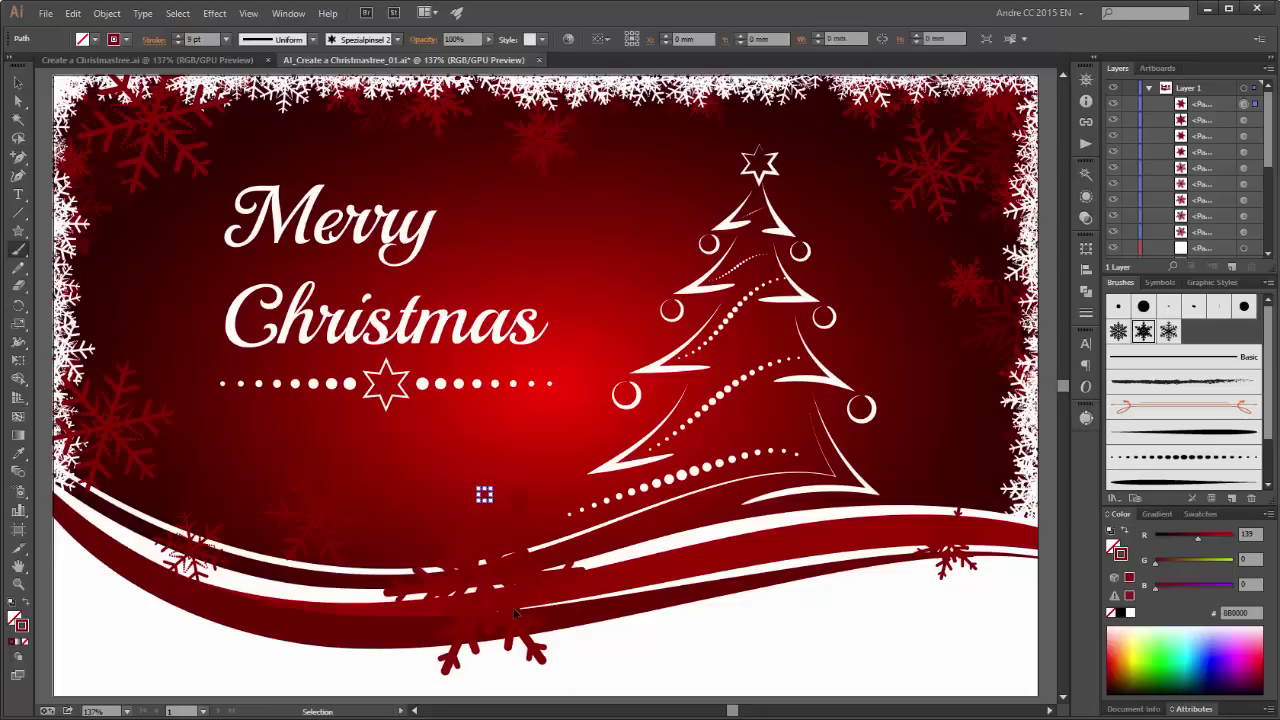
{"action": "key", "text": "b"}
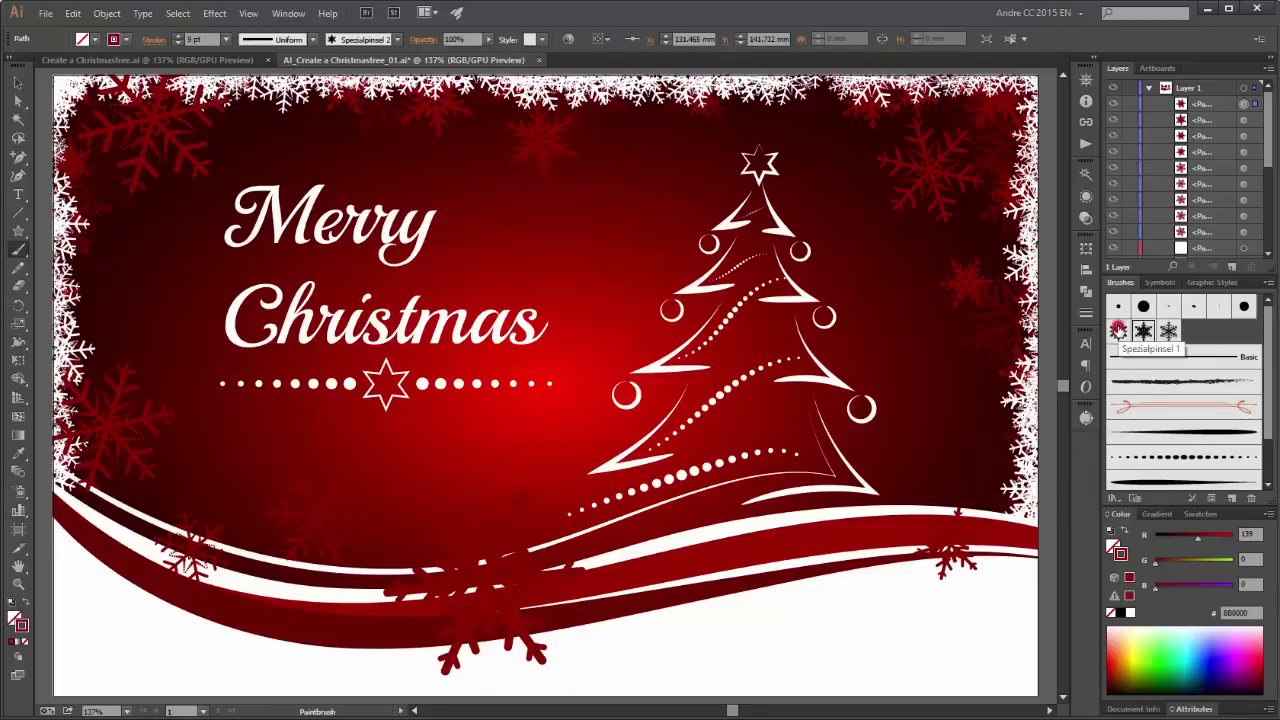
Step: Apply the Spezialpinsel 1 brush to the moved snowflake and paint more at the upper right of the tree and beside the card's left edge
{"action": "left_click", "coordinate": [1118, 331]}
{"action": "left_click", "coordinate": [846, 131]}
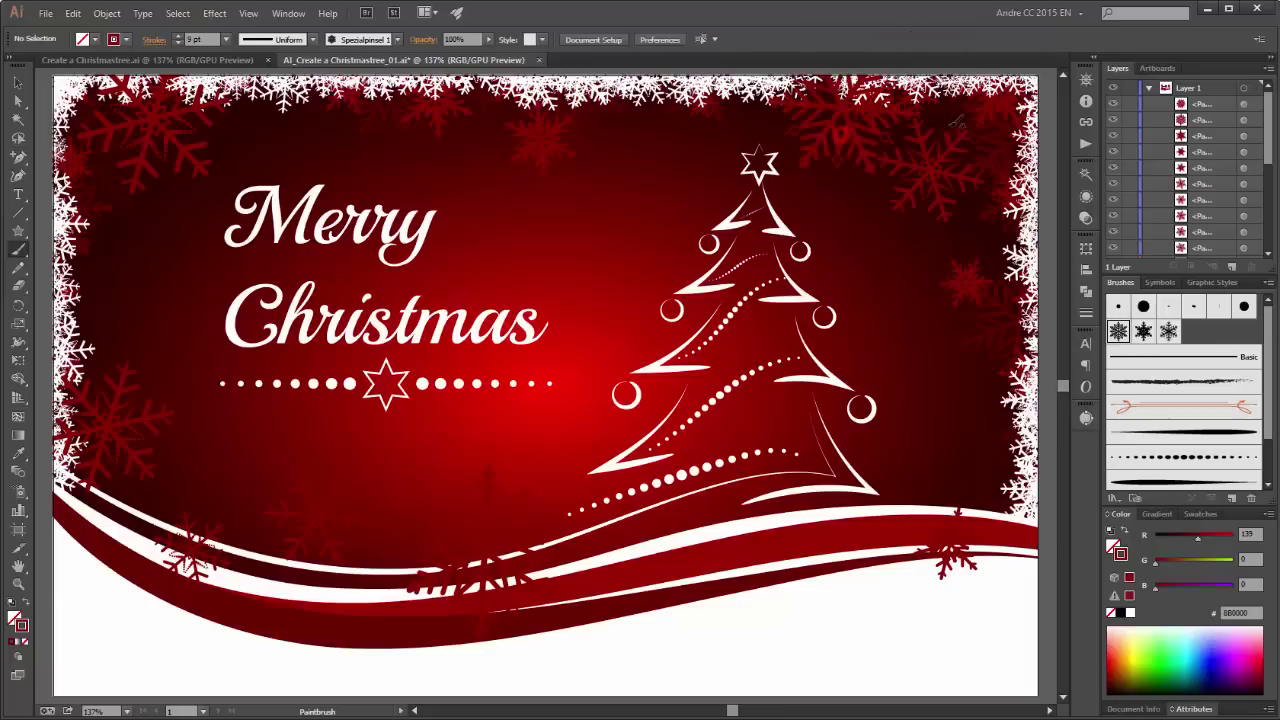
{"action": "left_click", "coordinate": [122, 282]}
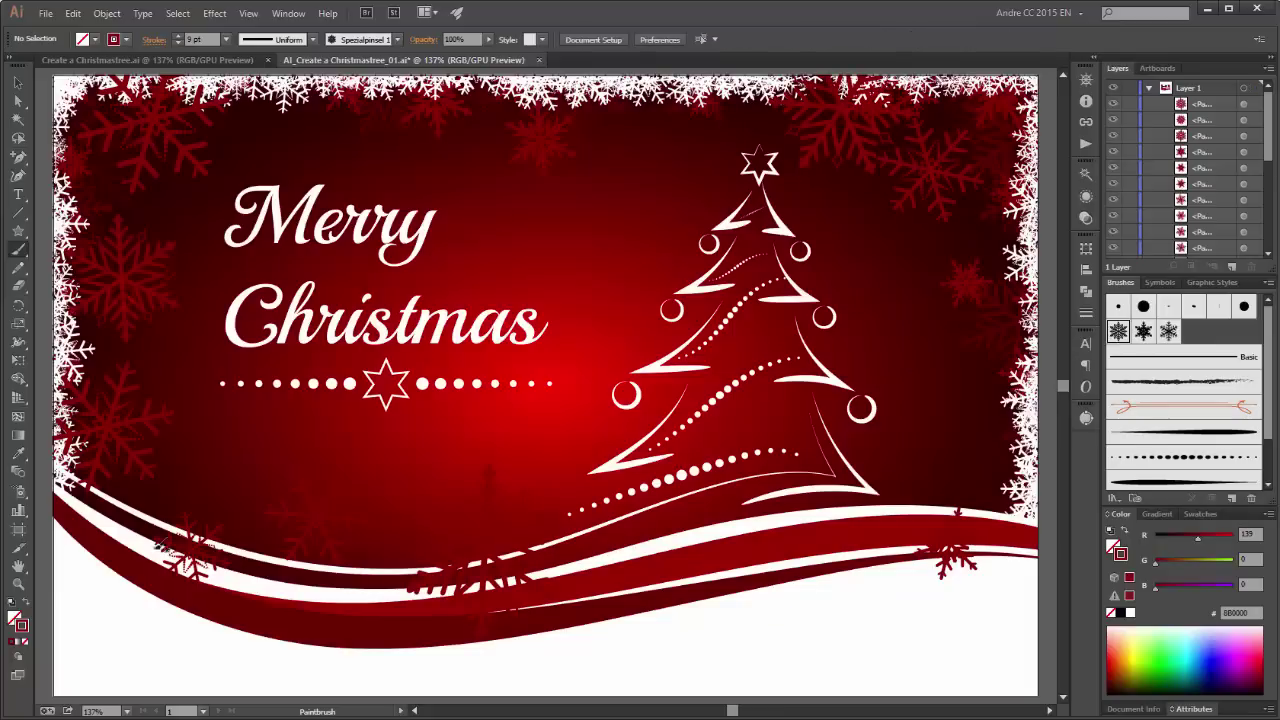
Step: Paint another left-edge snowflake recoloured to 4F0000, and add one in AE0000 along the top border above the greeting
{"action": "left_click", "coordinate": [120, 289]}
{"action": "left_click_drag", "start_coordinate": [1198, 544], "coordinate": [1181, 545]}
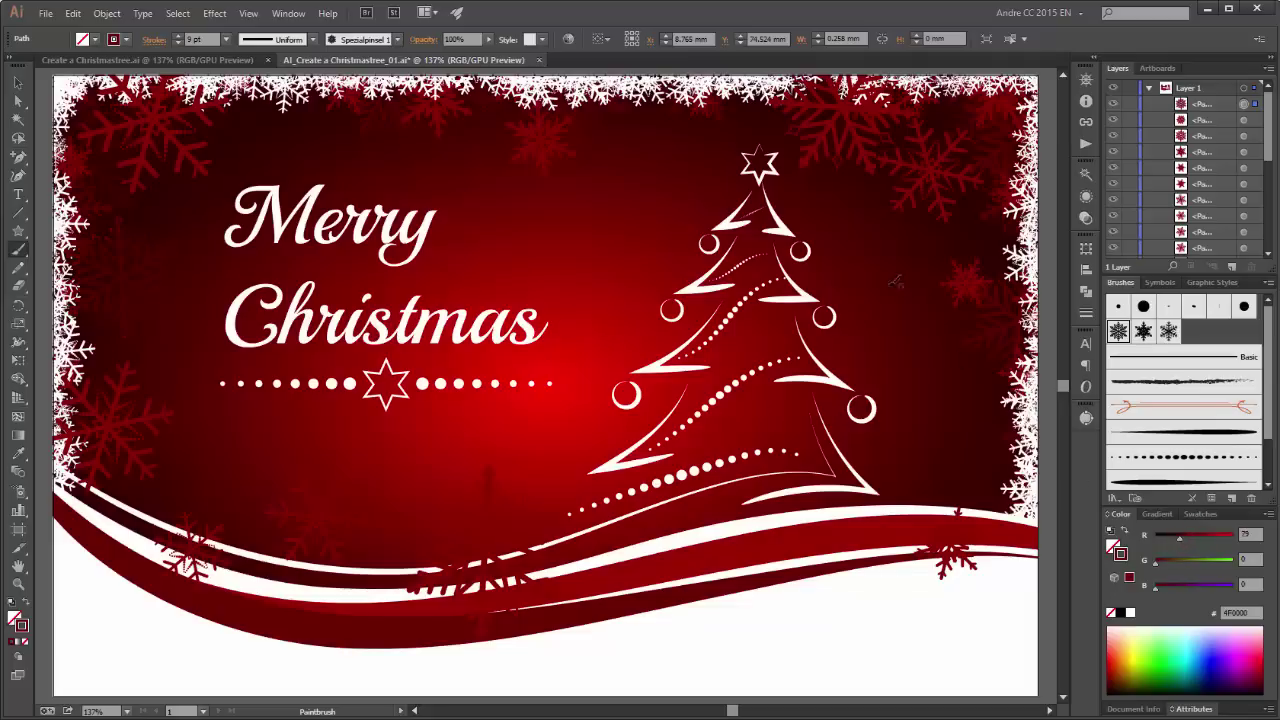
{"action": "key", "text": "ctrl+shift+a"}
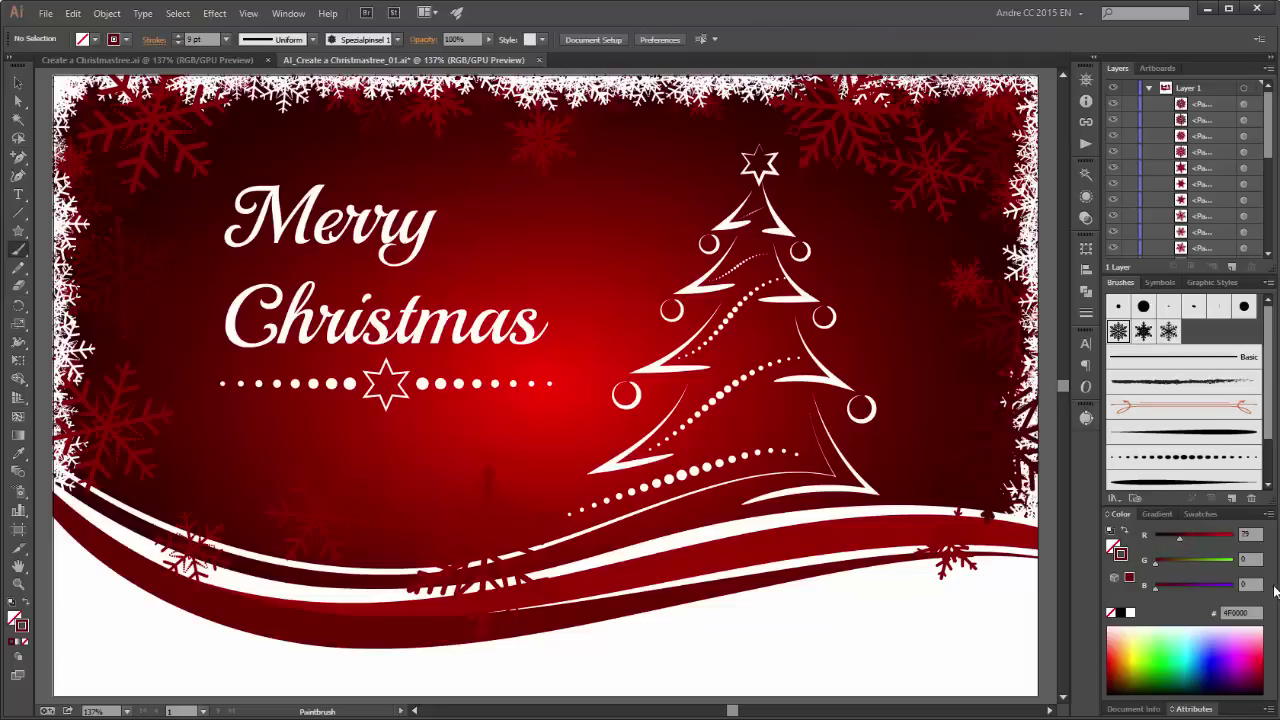
{"action": "left_click_drag", "start_coordinate": [1184, 541], "coordinate": [1209, 539]}
{"action": "left_click_drag", "start_coordinate": [302, 100], "coordinate": [311, 97]}
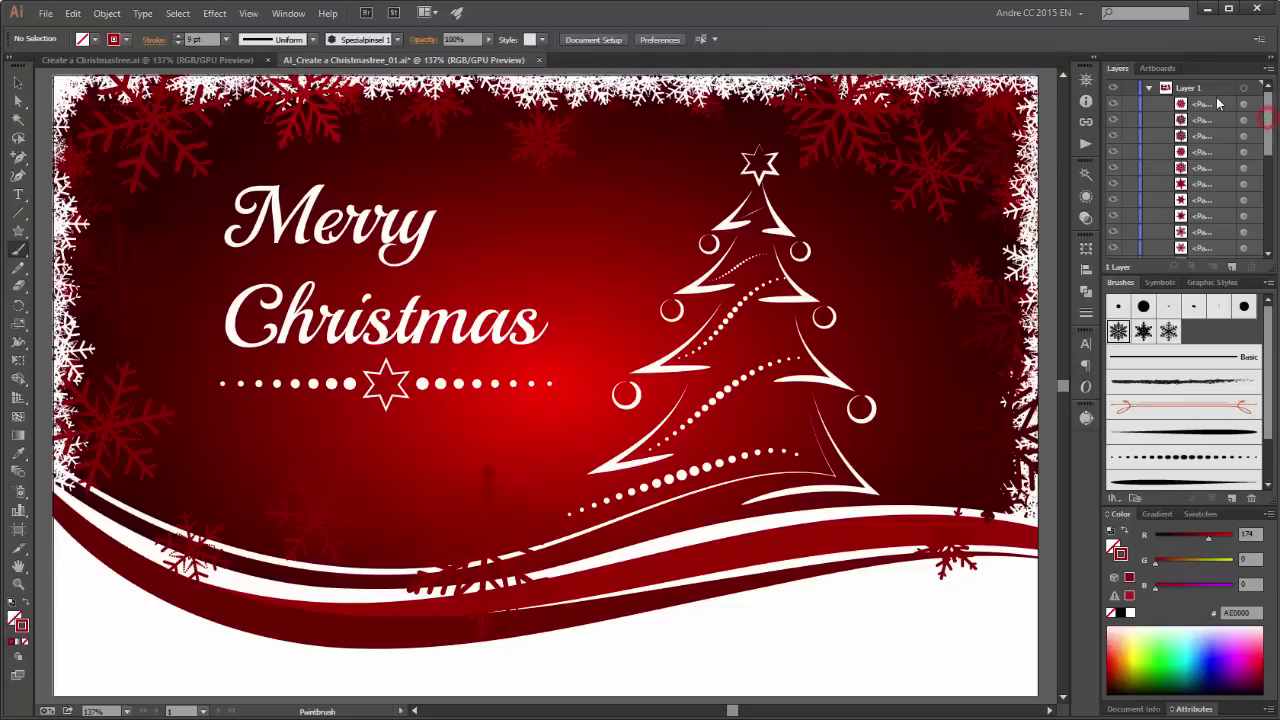
Step: Select all the newly painted red snowflake paths in the layer list and collect them in a new layer
{"action": "left_click", "coordinate": [1266, 106]}
{"action": "left_click_drag", "start_coordinate": [1272, 110], "coordinate": [1269, 170]}
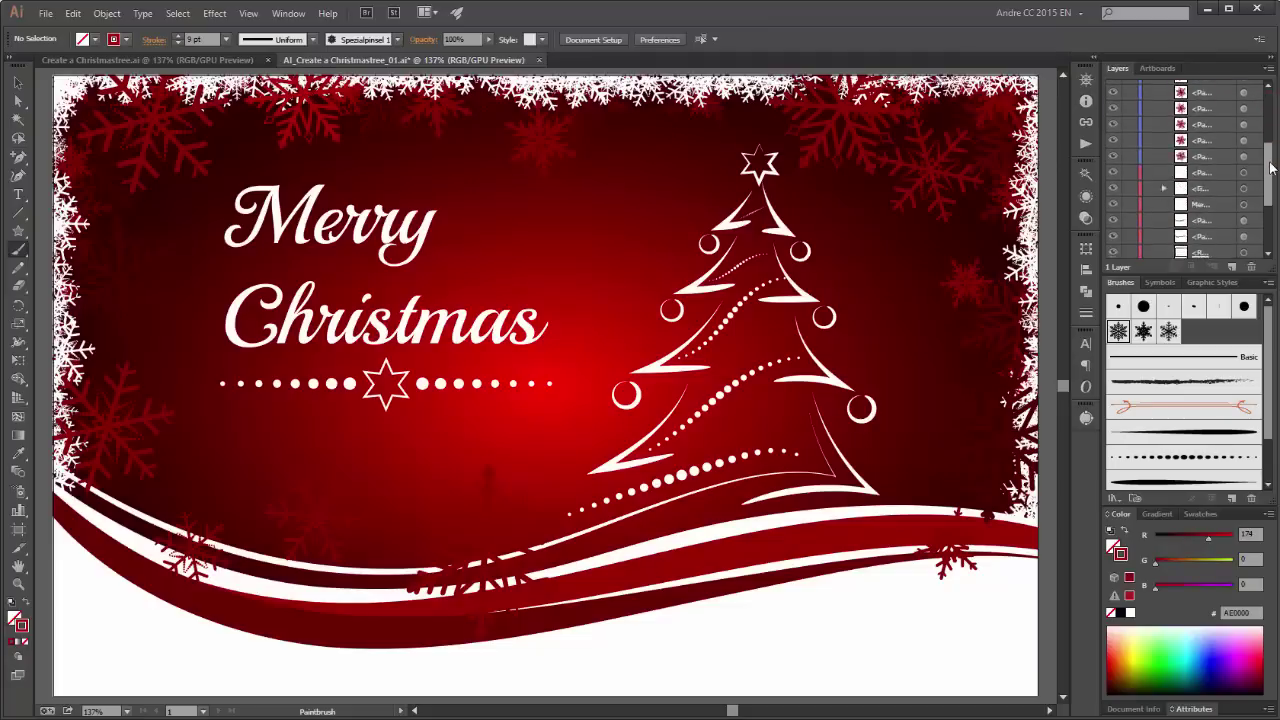
{"action": "left_click", "coordinate": [1218, 138], "text": "shift"}
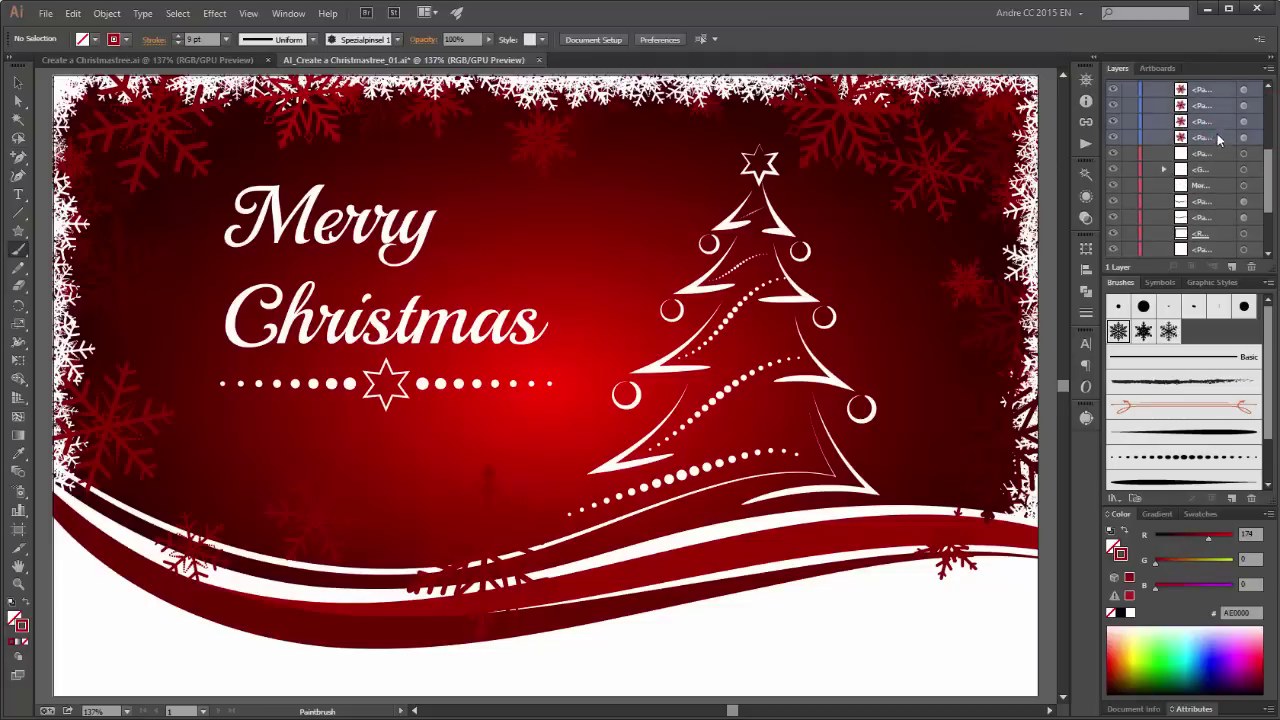
{"action": "left_click", "coordinate": [1269, 69]}
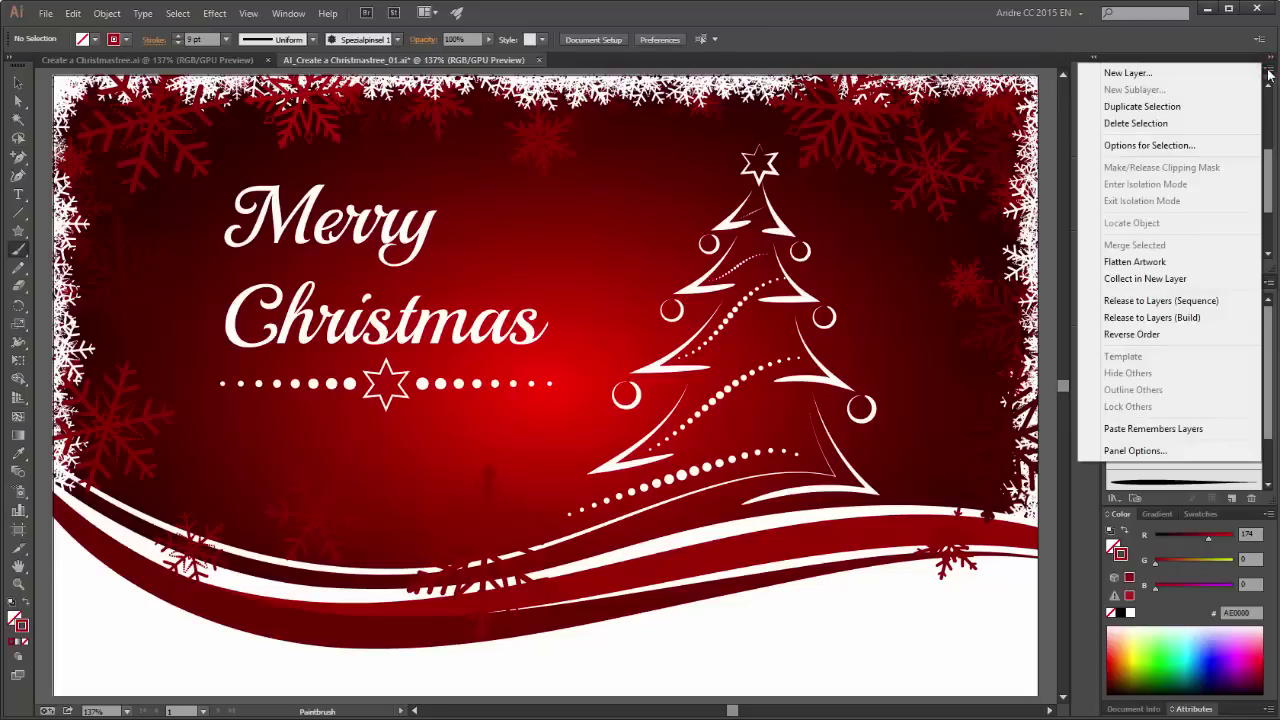
{"action": "left_click", "coordinate": [1138, 279]}
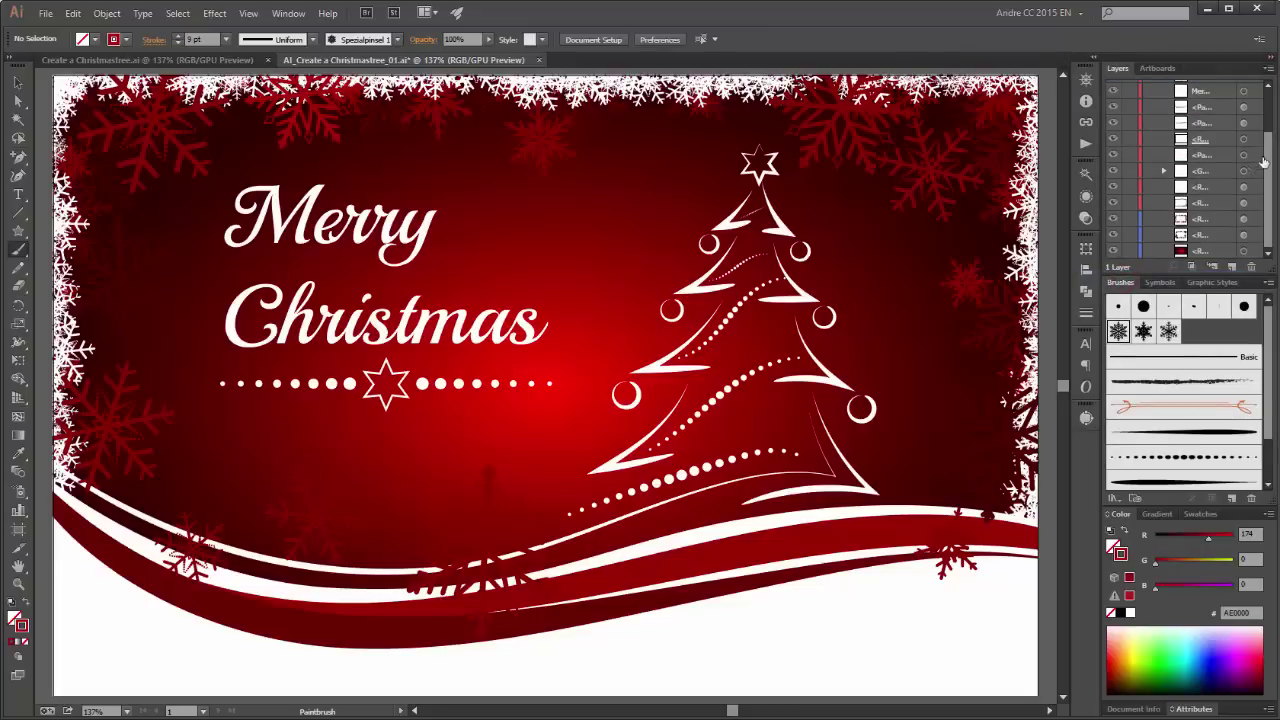
Step: Move the snowflake sublayer beneath the waves and white snowflake border, and toggle its visibility to check the result
{"action": "left_click_drag", "start_coordinate": [1263, 162], "coordinate": [1202, 228]}
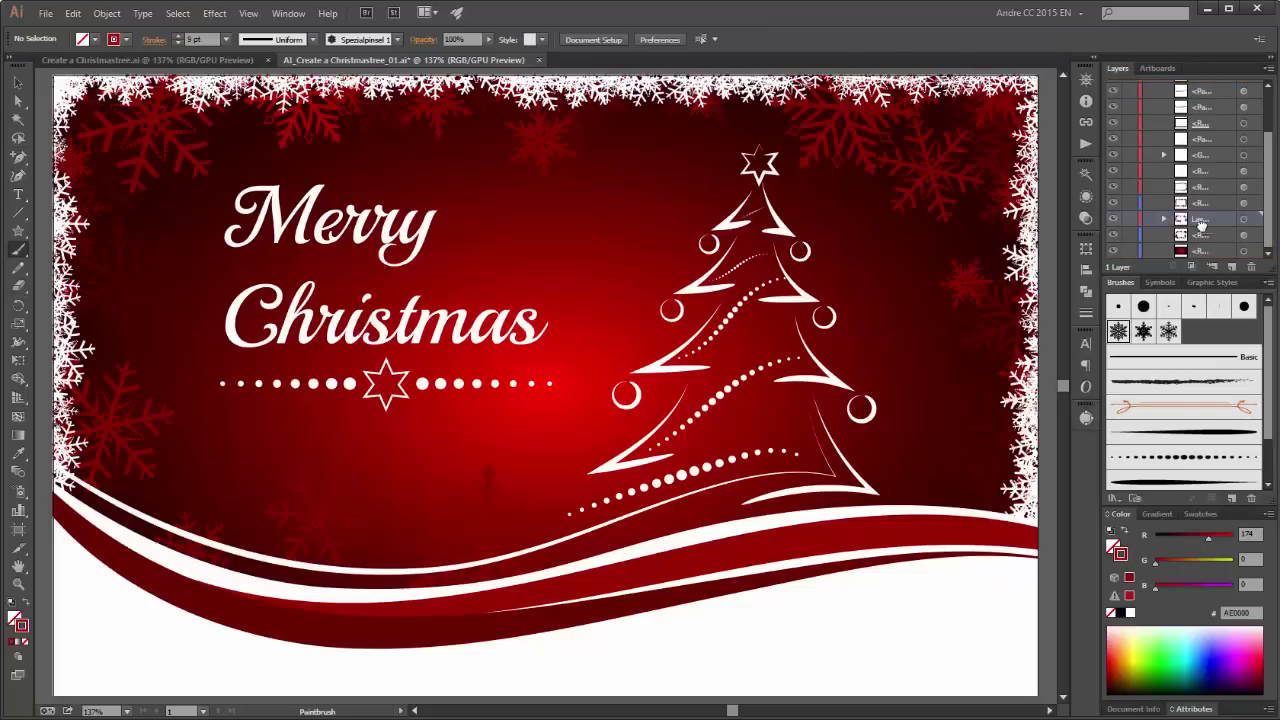
{"action": "left_click", "coordinate": [1113, 220]}
{"action": "left_click", "coordinate": [1113, 220]}
{"action": "scroll", "coordinate": [1113, 222], "scroll_direction": "up", "scroll_amount": 3}
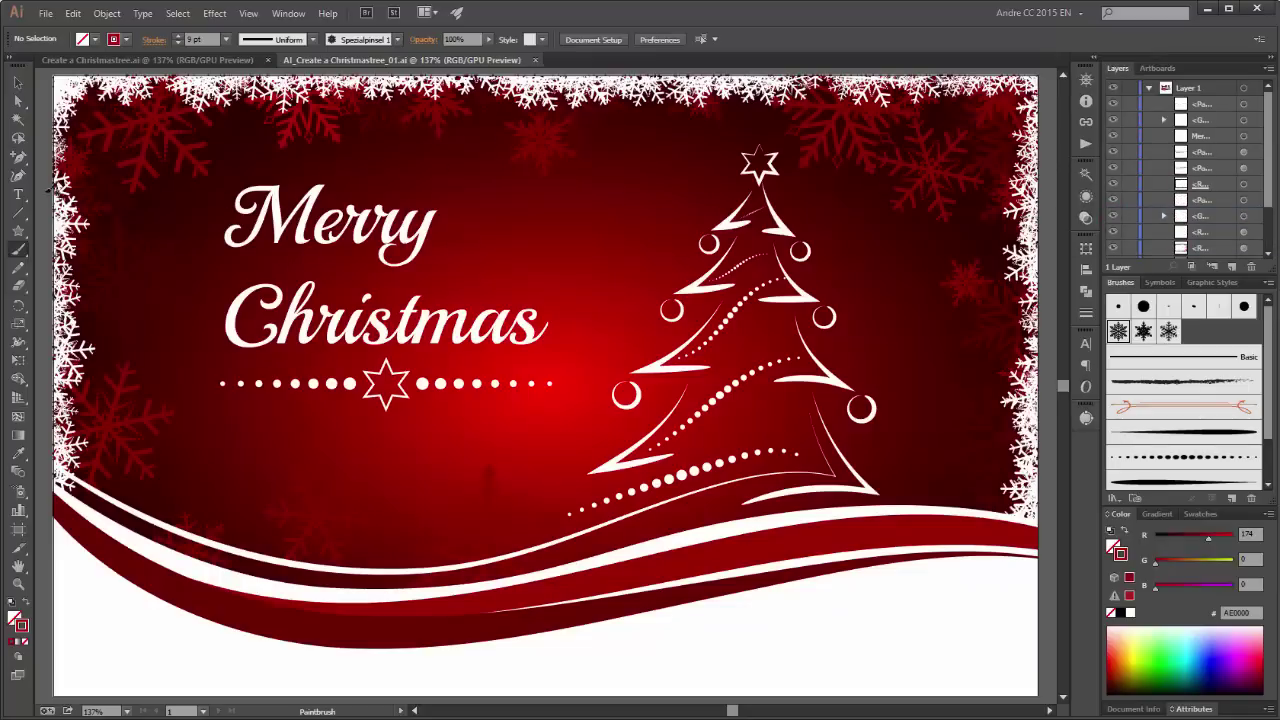
Step: Examine the character, paragraph and OpenType settings of the letters in the word Merry, and deselect the greeting
{"action": "left_click", "coordinate": [18, 194]}
{"action": "left_click_drag", "start_coordinate": [342, 226], "coordinate": [398, 228]}
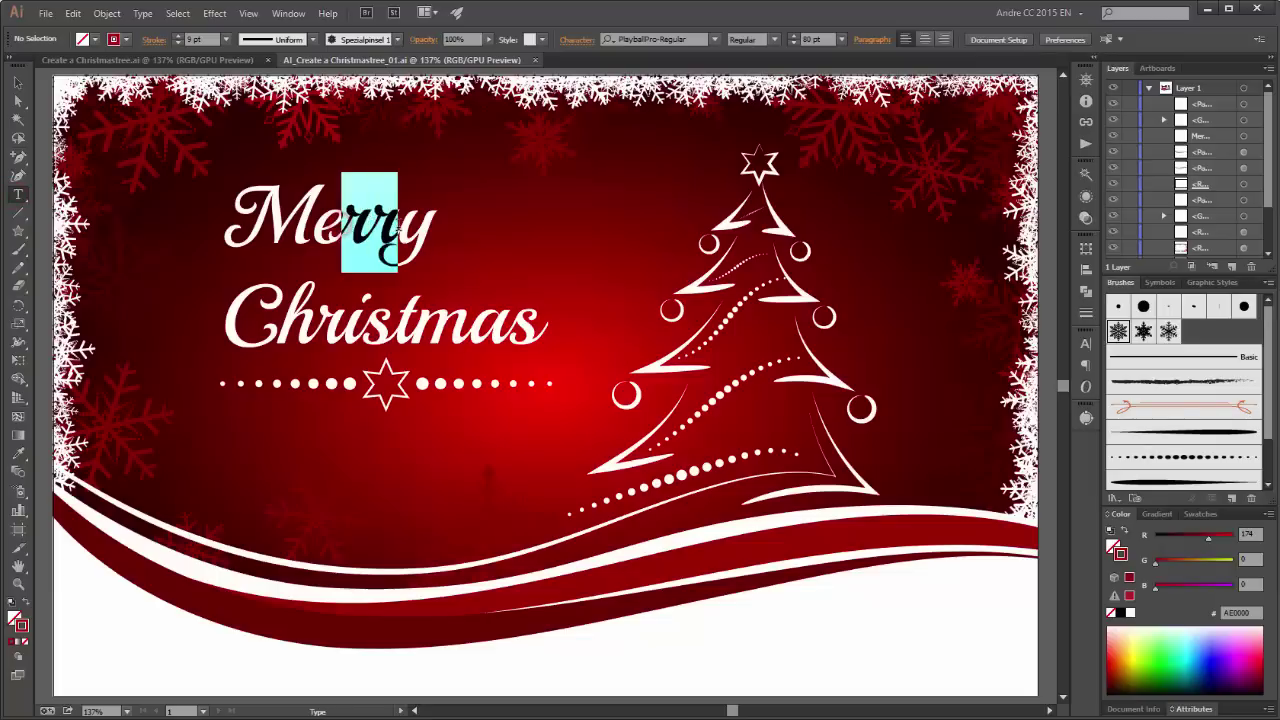
{"action": "left_click", "coordinate": [1086, 343]}
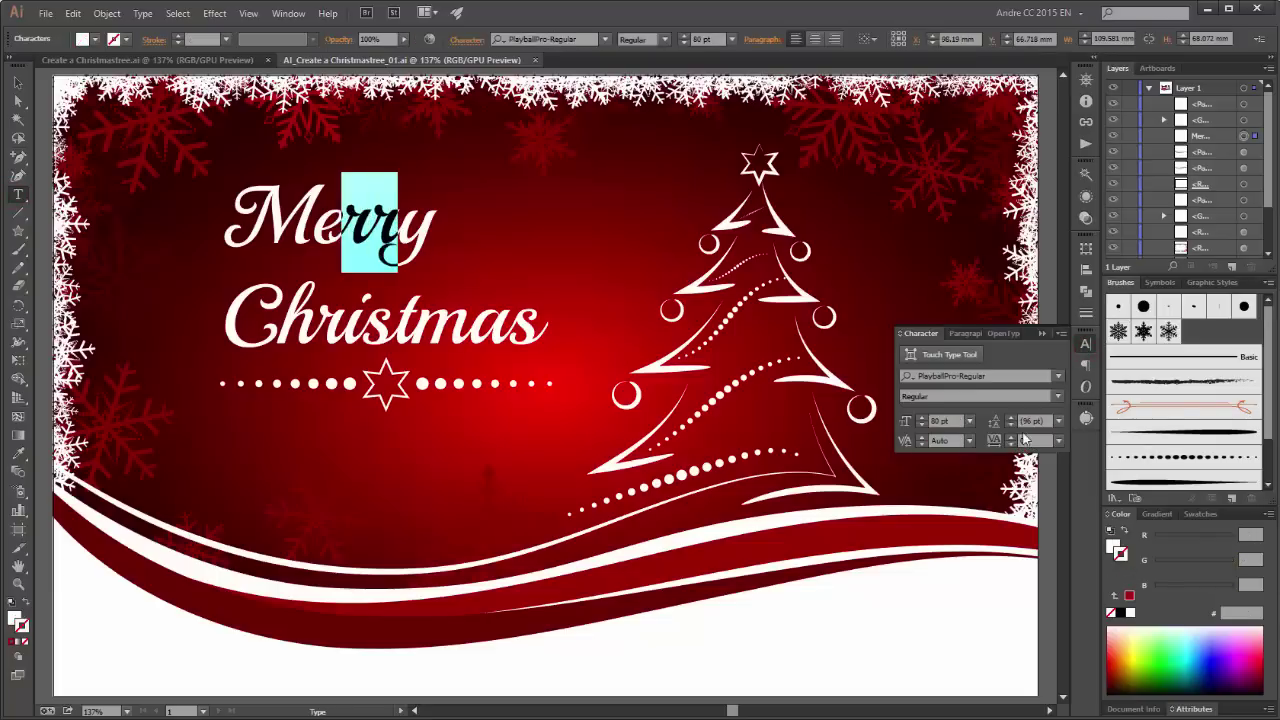
{"action": "left_click", "coordinate": [963, 336]}
{"action": "left_click", "coordinate": [998, 333]}
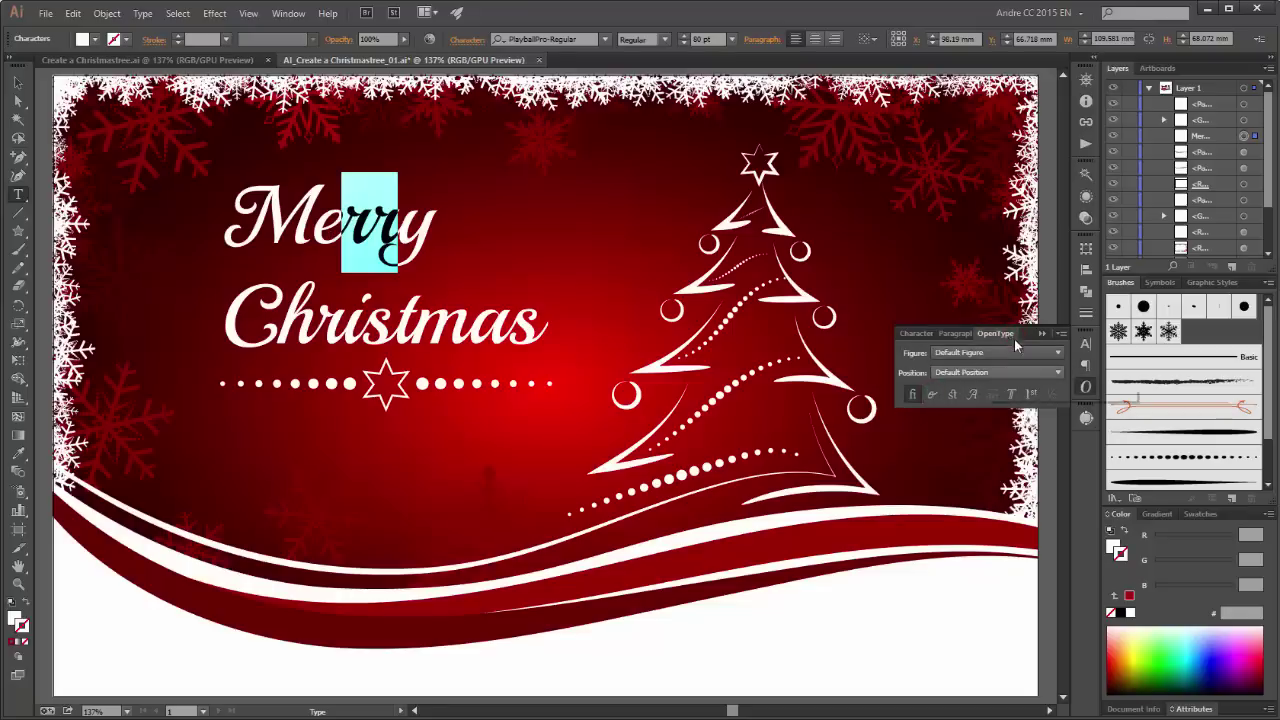
{"action": "left_click", "coordinate": [1041, 336]}
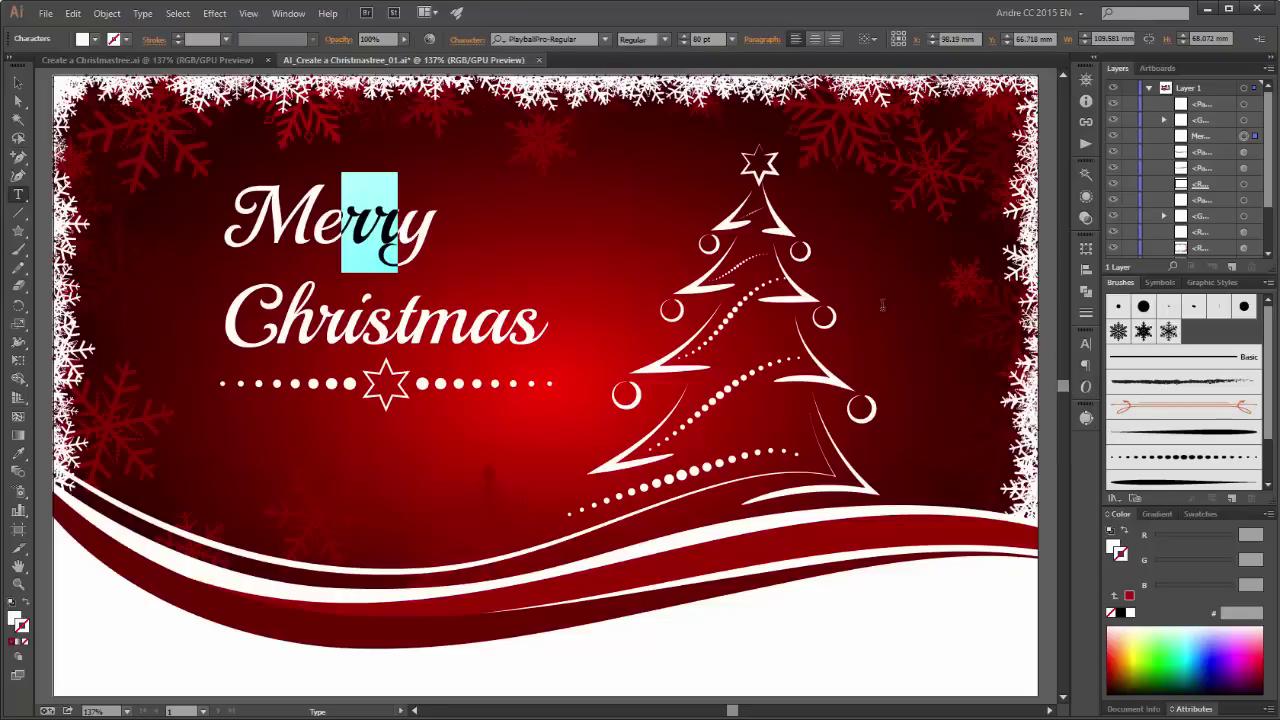
{"action": "left_click", "coordinate": [20, 85]}
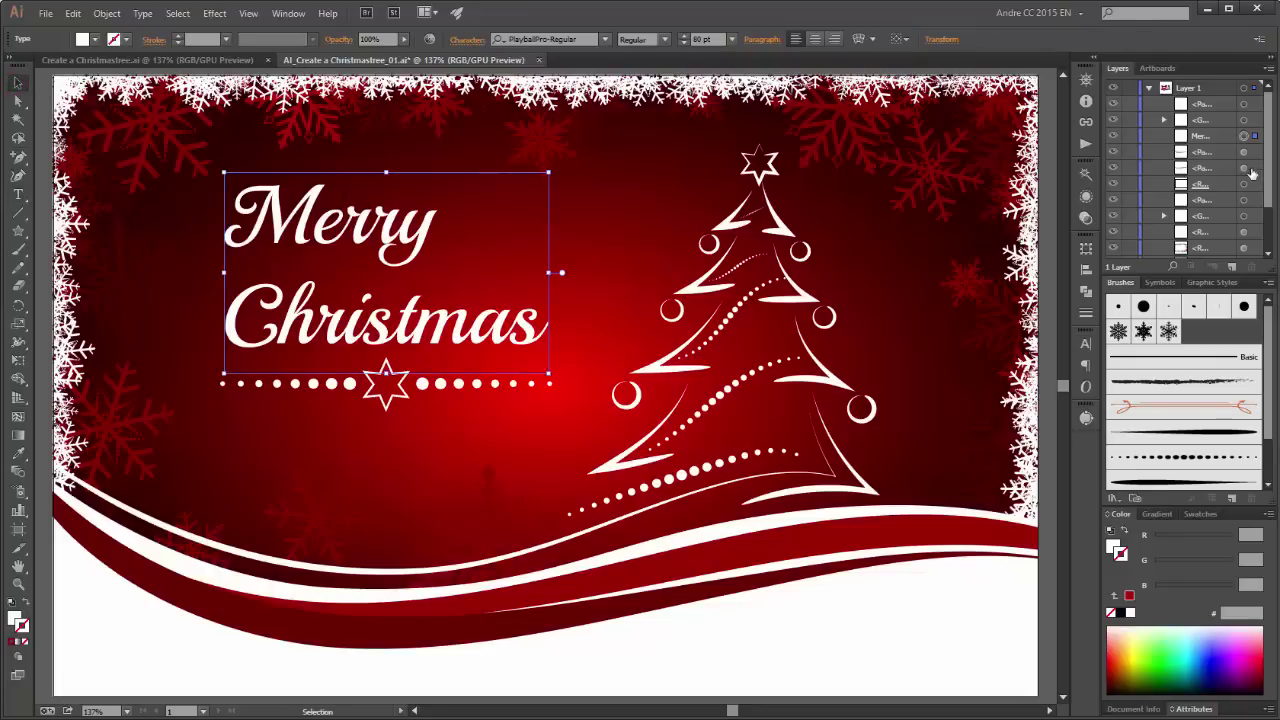
{"action": "left_click", "coordinate": [177, 13]}
{"action": "left_click", "coordinate": [201, 66]}
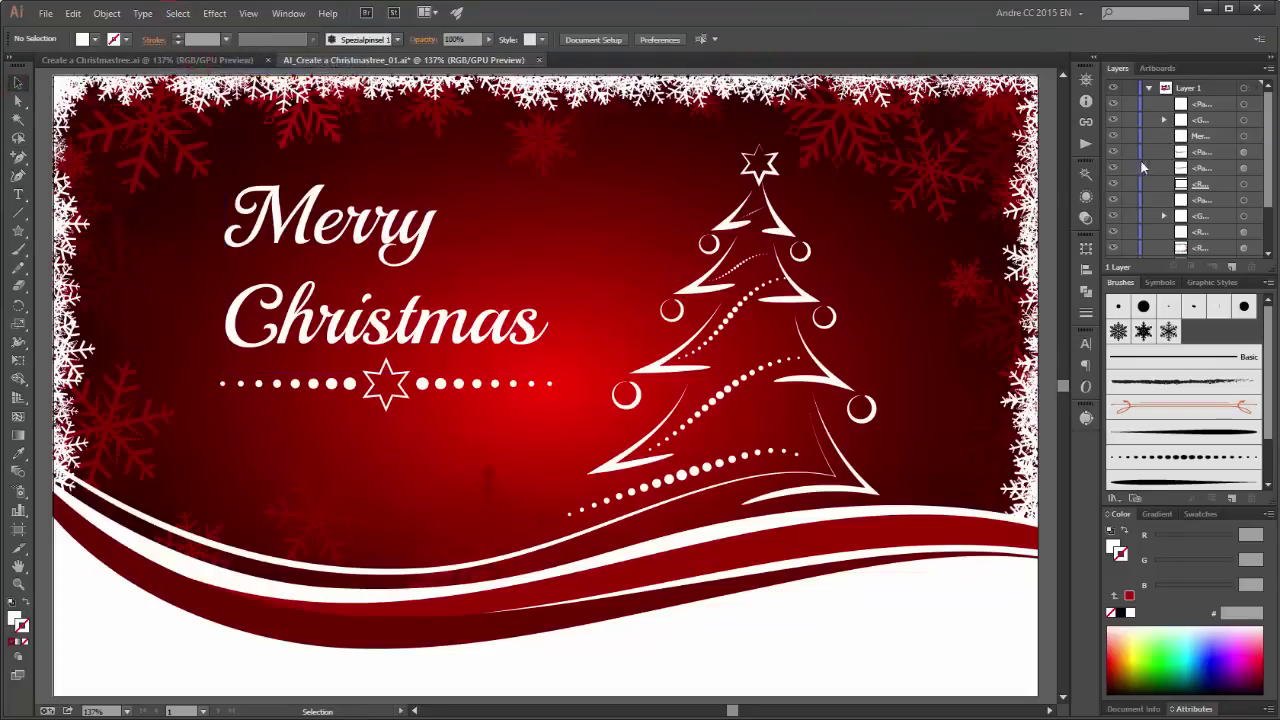